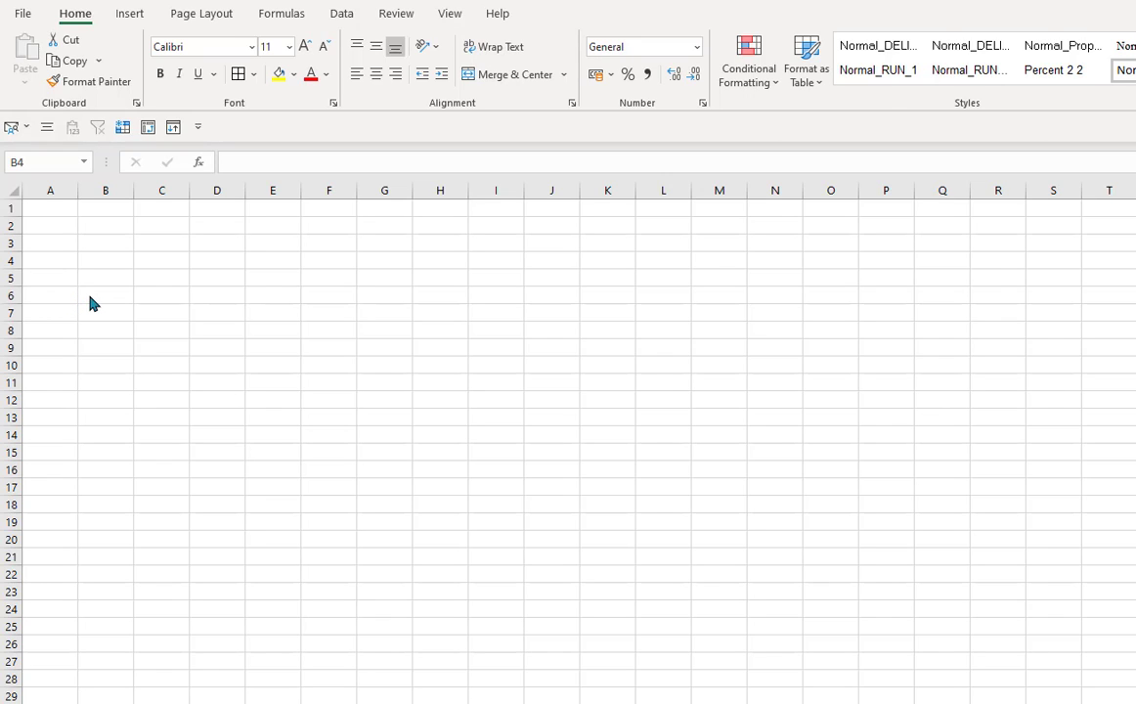
- Enter the column headers Year in A6 and Month in B6
{"action": "left_click", "coordinate": [60, 295]}
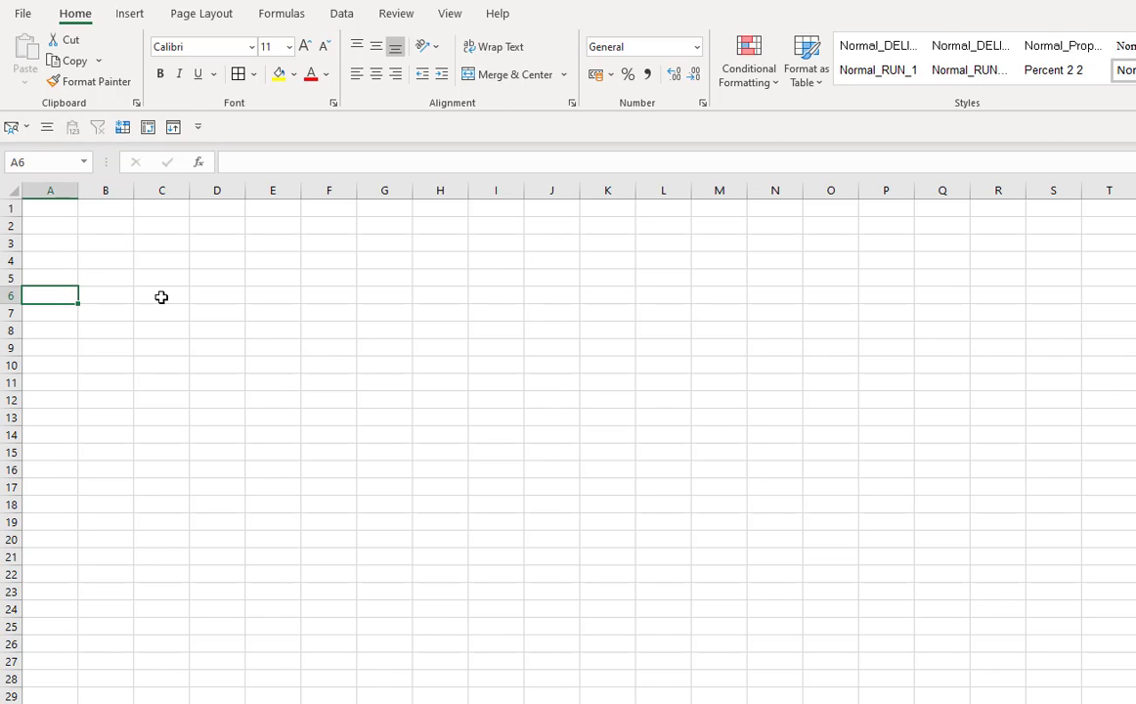
{"action": "type", "text": "Year"}
{"action": "key", "text": "Return"}
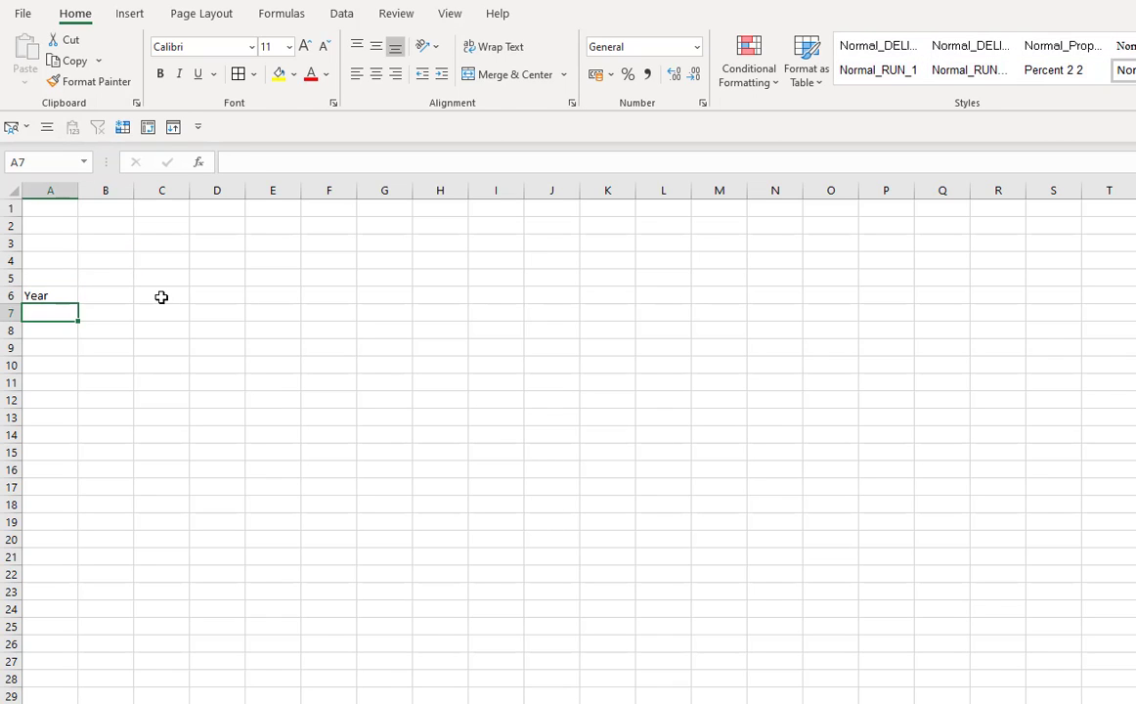
{"action": "key", "text": "Up"}
{"action": "key", "text": "Right"}
{"action": "type", "text": "Mont"}
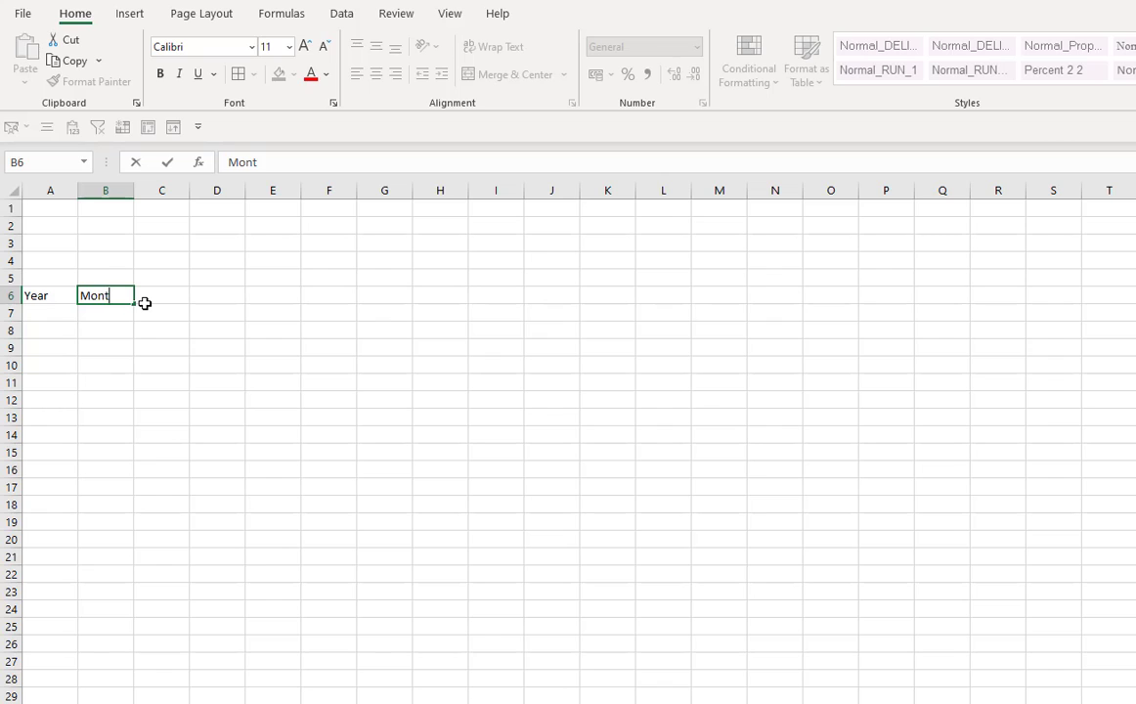
{"action": "type", "text": "h"}
{"action": "key", "text": "Return"}
- Add the header # deliveries in C6 and autofit column C to its width
{"action": "key", "text": "Right"}
{"action": "key", "text": "Up"}
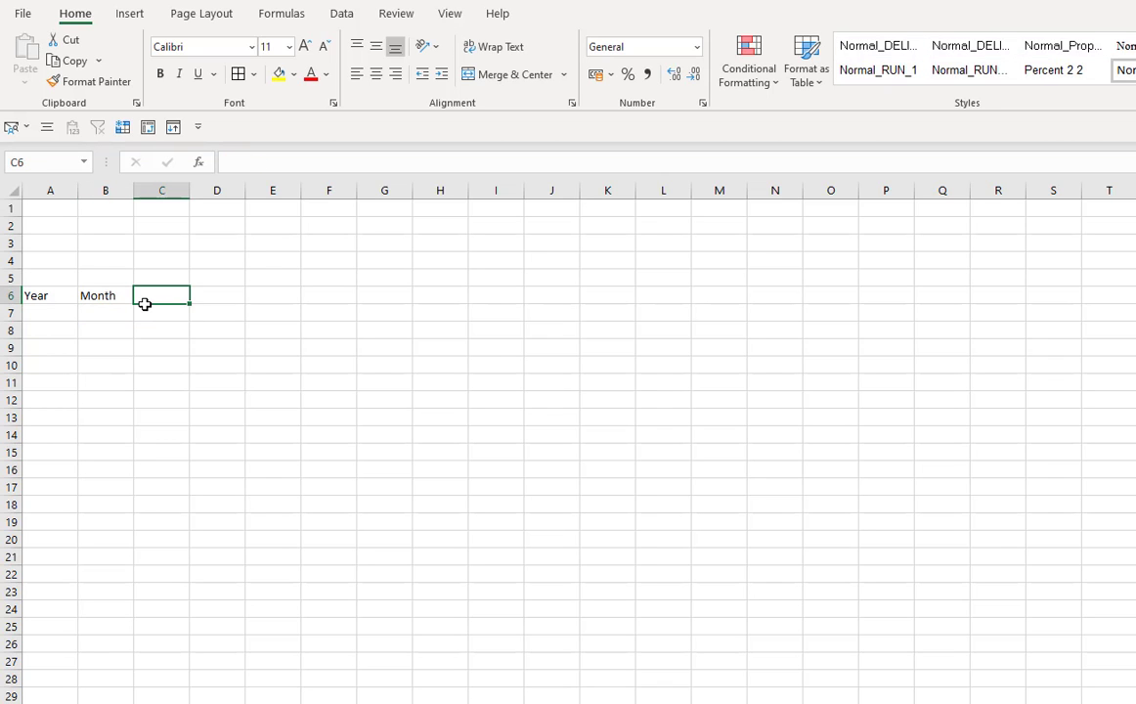
{"action": "type", "text": "# "}
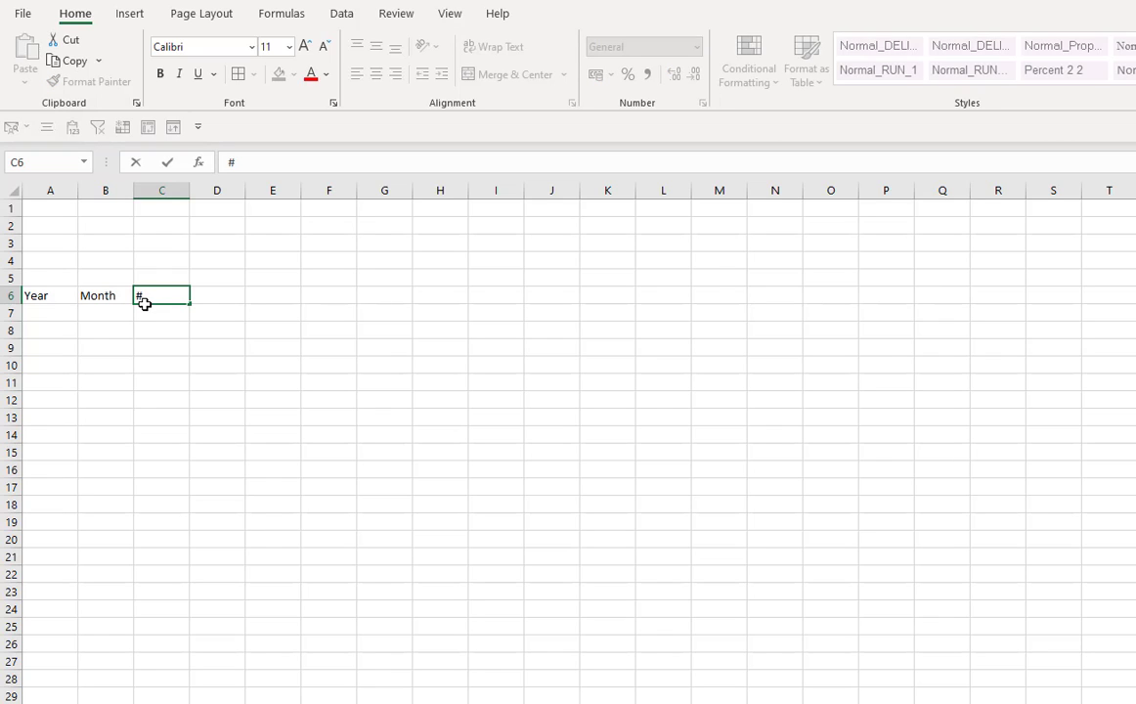
{"action": "type", "text": "deliveries"}
{"action": "key", "text": "Return"}
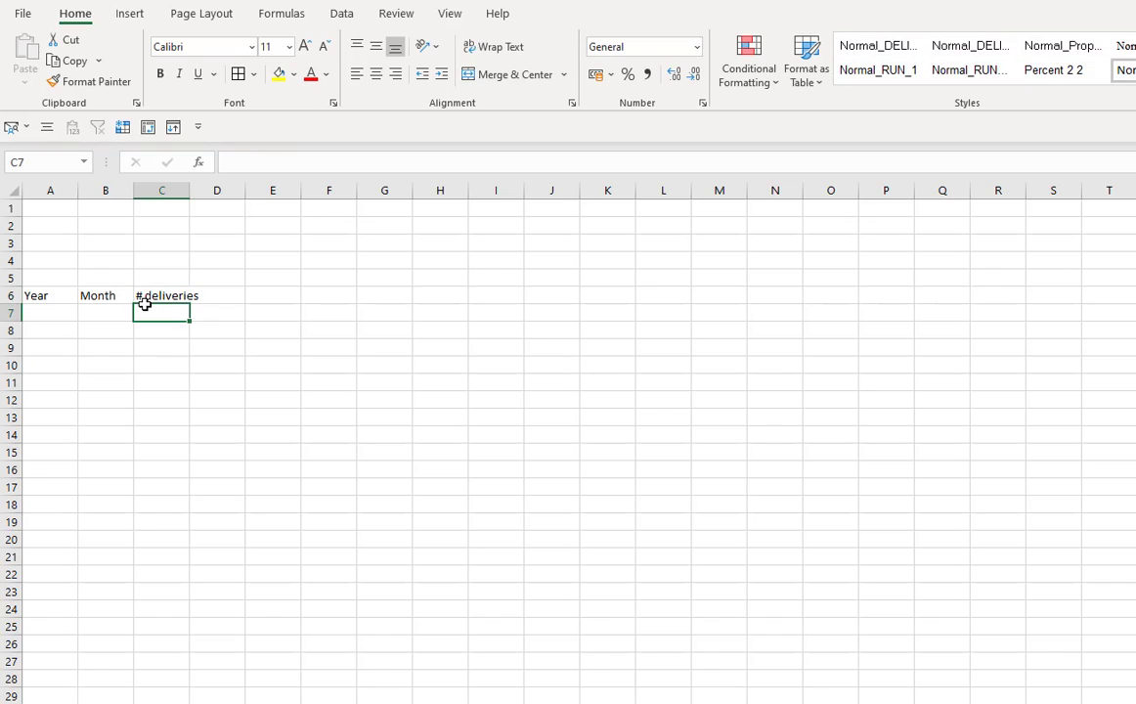
{"action": "double_click", "coordinate": [190, 191]}
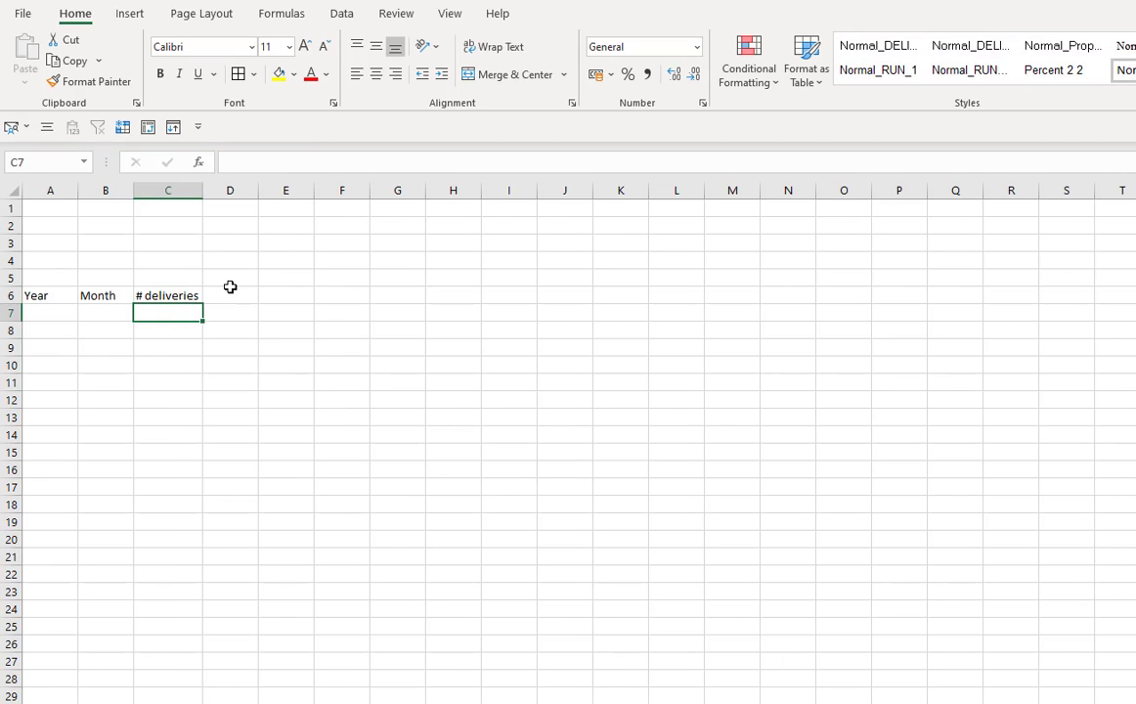
- Enter 2020 in A7 and fill it down through A17
{"action": "left_click", "coordinate": [231, 293]}
{"action": "left_click", "coordinate": [50, 312]}
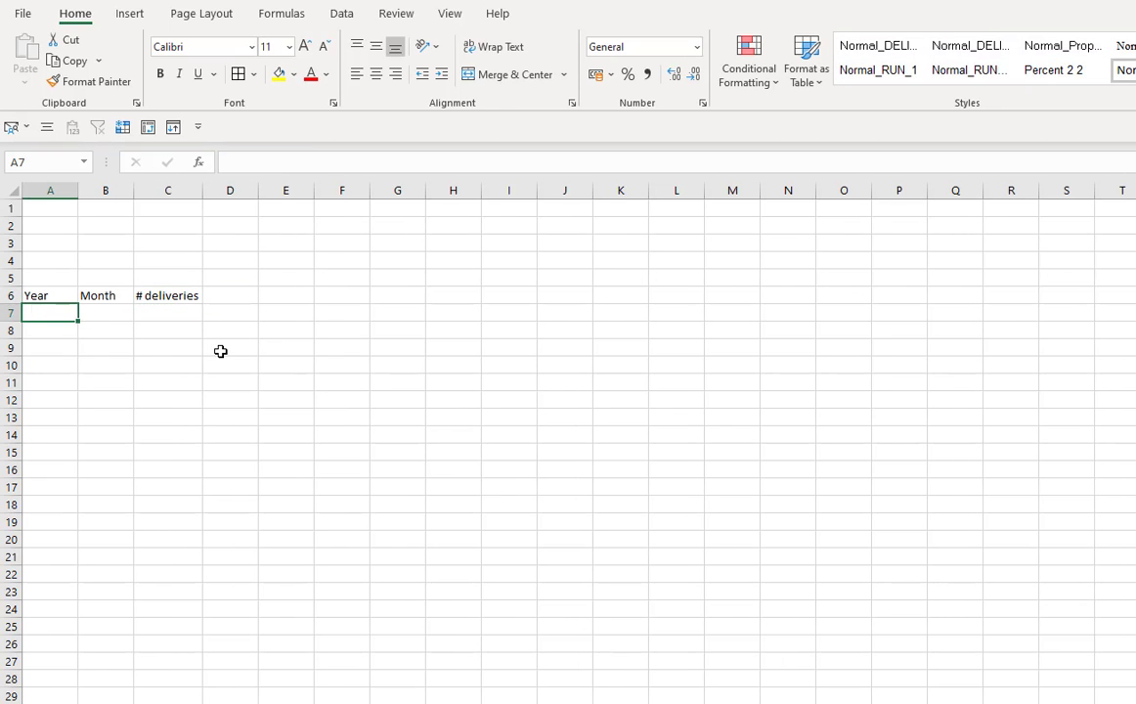
{"action": "type", "text": "2020"}
{"action": "key", "text": "Return"}
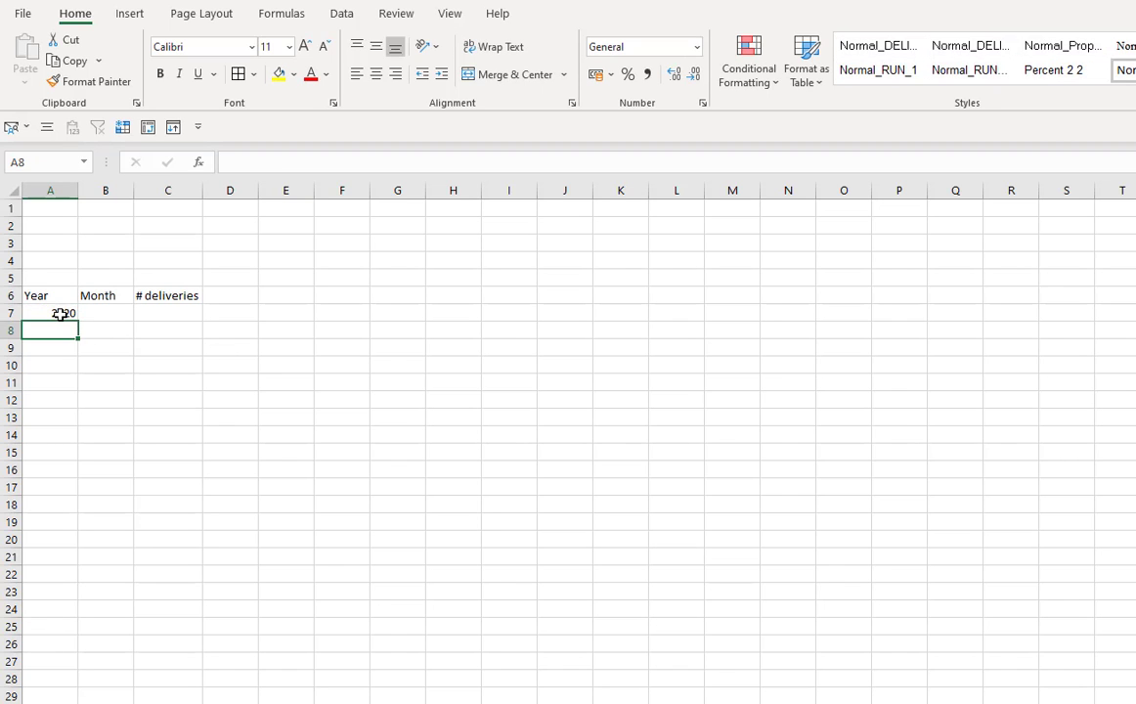
{"action": "left_click_drag", "start_coordinate": [60, 312], "coordinate": [51, 491]}
{"action": "key", "text": "ctrl+f"}
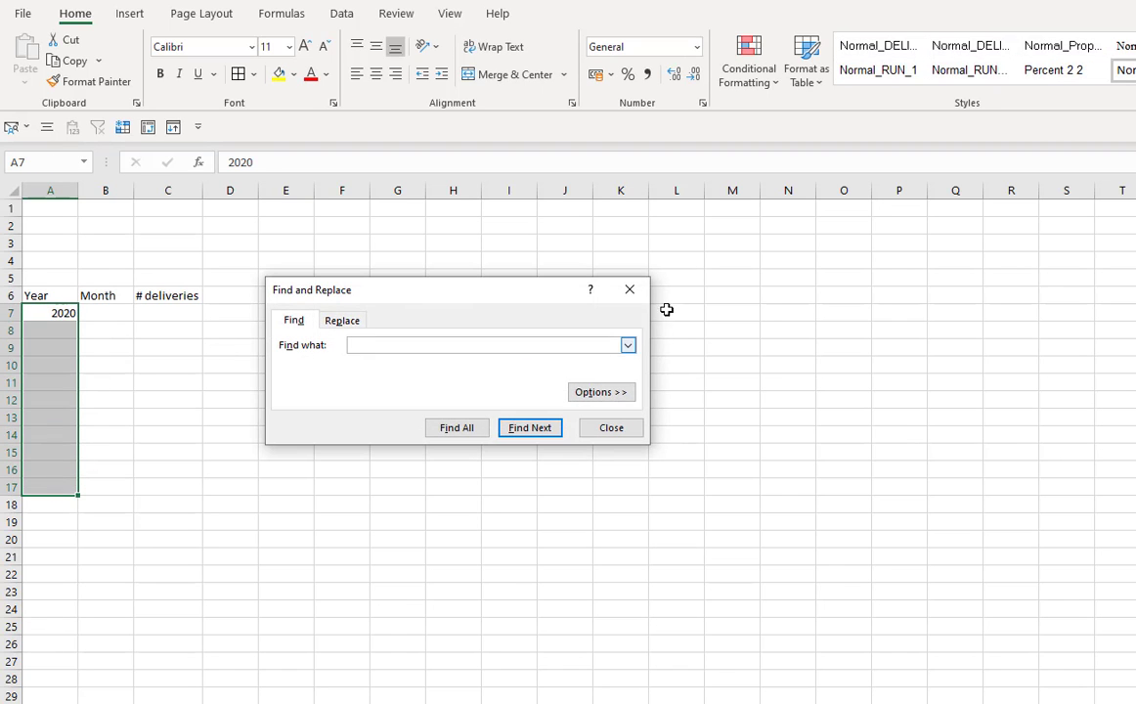
{"action": "left_click", "coordinate": [629, 290]}
{"action": "key", "text": "ctrl+d"}
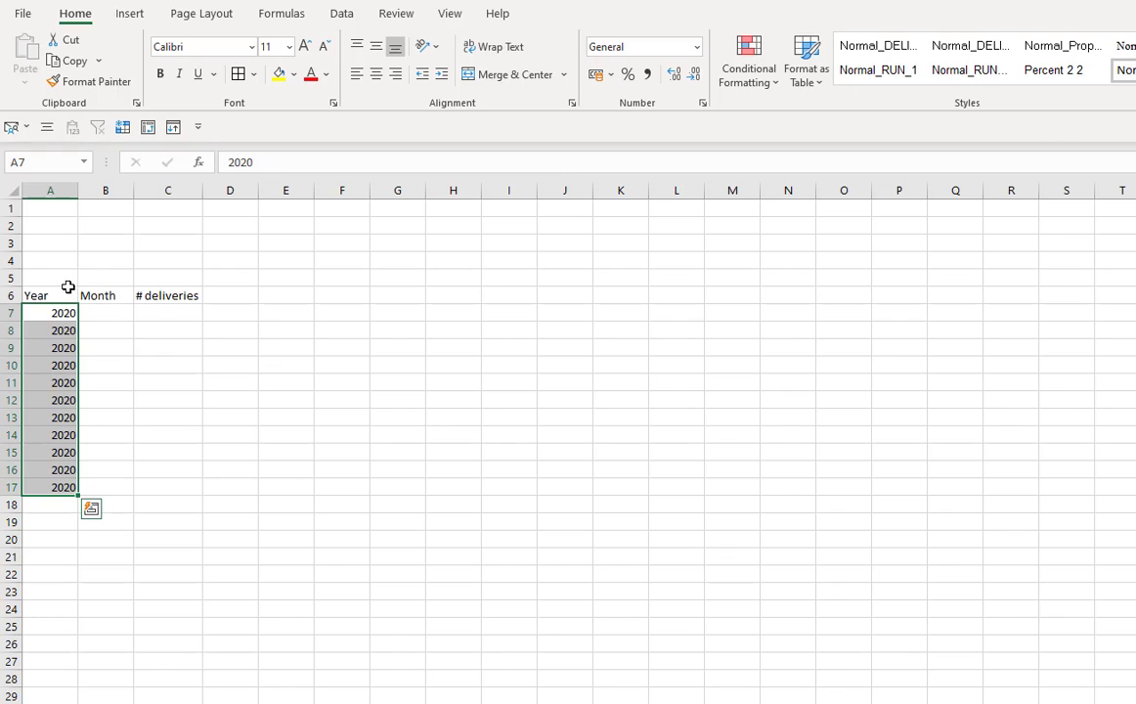
- Center-align the contents of columns A through C
{"action": "left_click_drag", "start_coordinate": [50, 189], "coordinate": [168, 189]}
{"action": "left_click", "coordinate": [376, 76]}
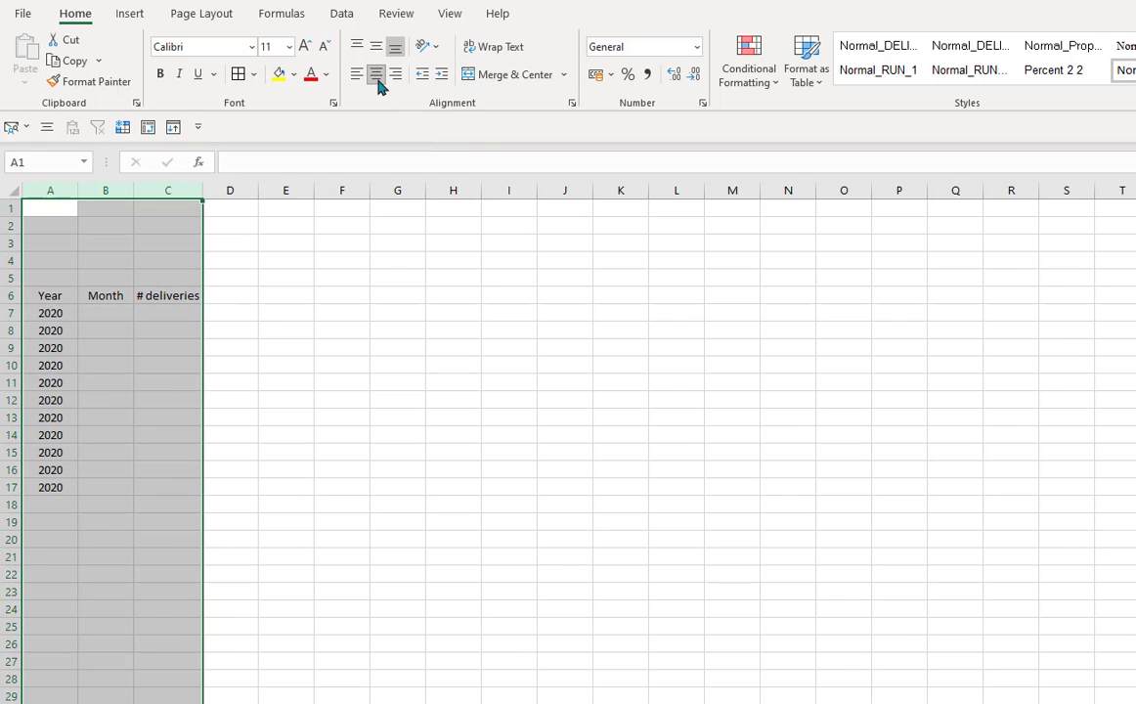
{"action": "left_click", "coordinate": [165, 469]}
- Enter month 1 in B7 and fill it down to B17 as a series
{"action": "left_click", "coordinate": [119, 315]}
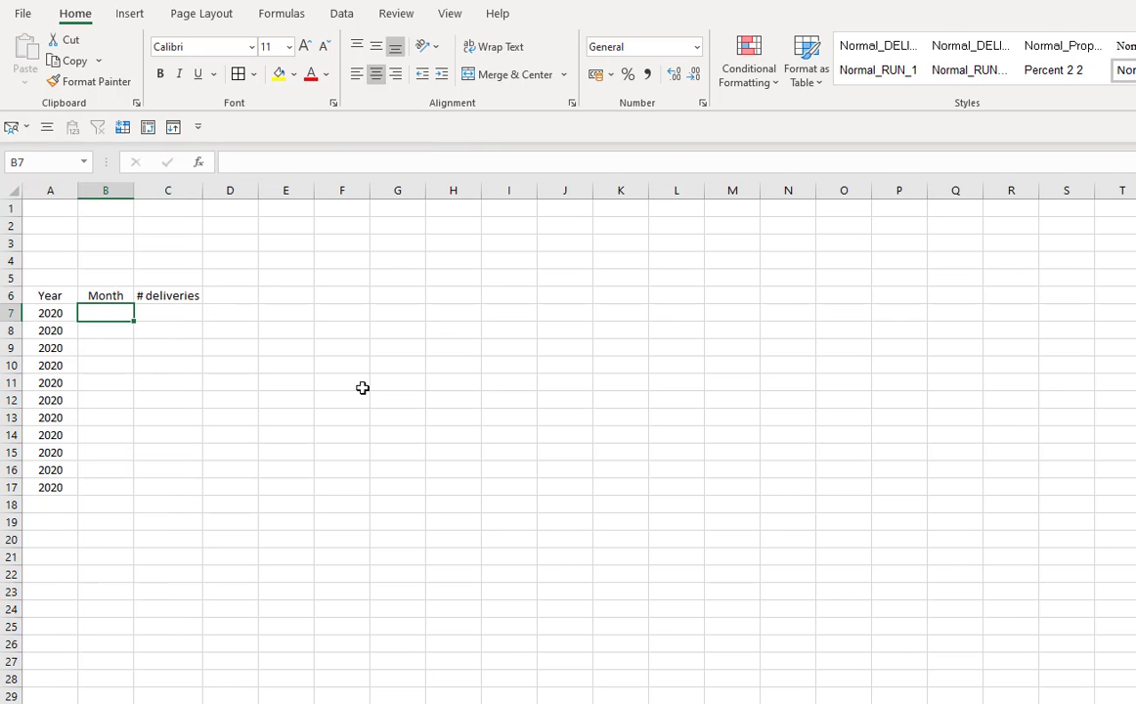
{"action": "type", "text": "1"}
{"action": "key", "text": "Return"}
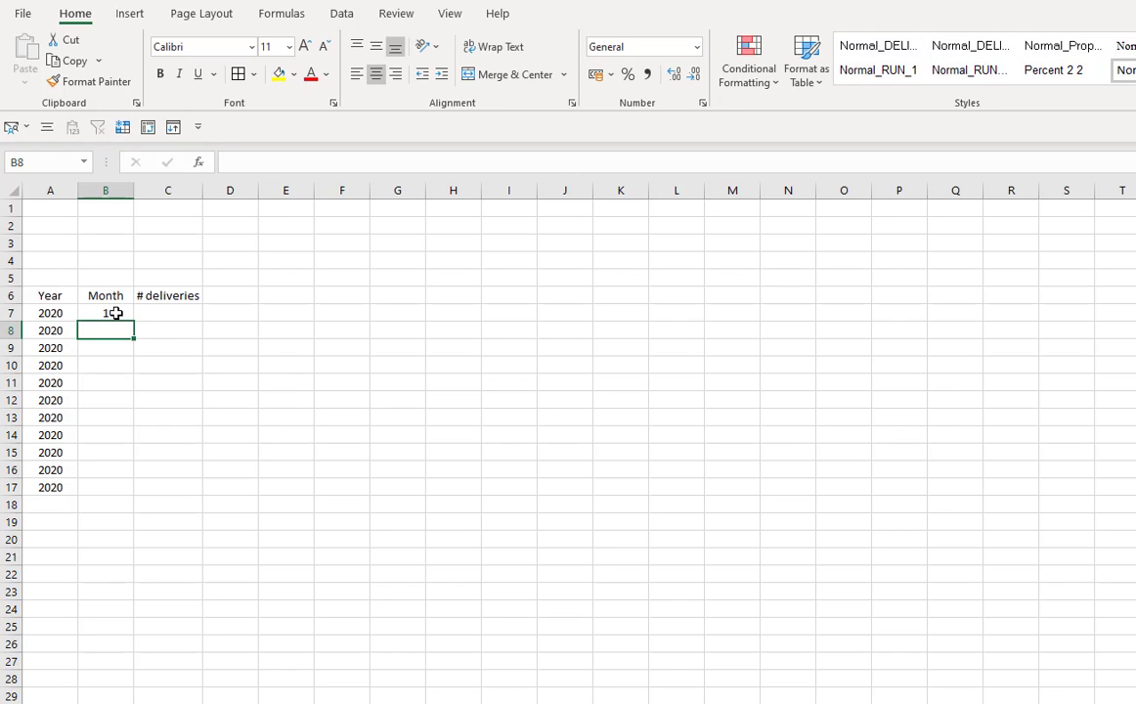
{"action": "left_click", "coordinate": [111, 311]}
{"action": "left_click_drag", "start_coordinate": [136, 322], "coordinate": [137, 495]}
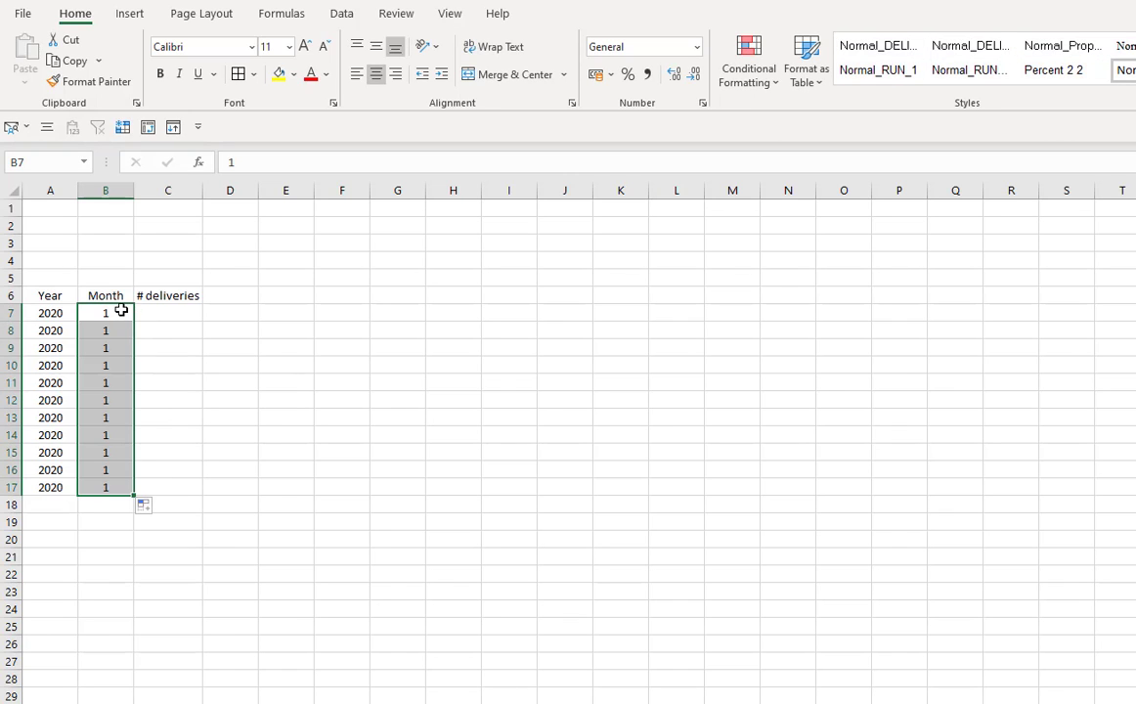
{"action": "left_click", "coordinate": [119, 307]}
{"action": "left_click_drag", "start_coordinate": [135, 320], "coordinate": [139, 496]}
{"action": "left_click", "coordinate": [149, 508]}
{"action": "left_click", "coordinate": [105, 555]}
{"action": "left_click", "coordinate": [106, 556]}
- Extend the table to row 18 with year 2020 and month 12
{"action": "left_click_drag", "start_coordinate": [53, 492], "coordinate": [114, 504]}
{"action": "key", "text": "ctrl+d"}
{"action": "left_click", "coordinate": [117, 505]}
{"action": "type", "text": "12"}
{"action": "key", "text": "Return"}
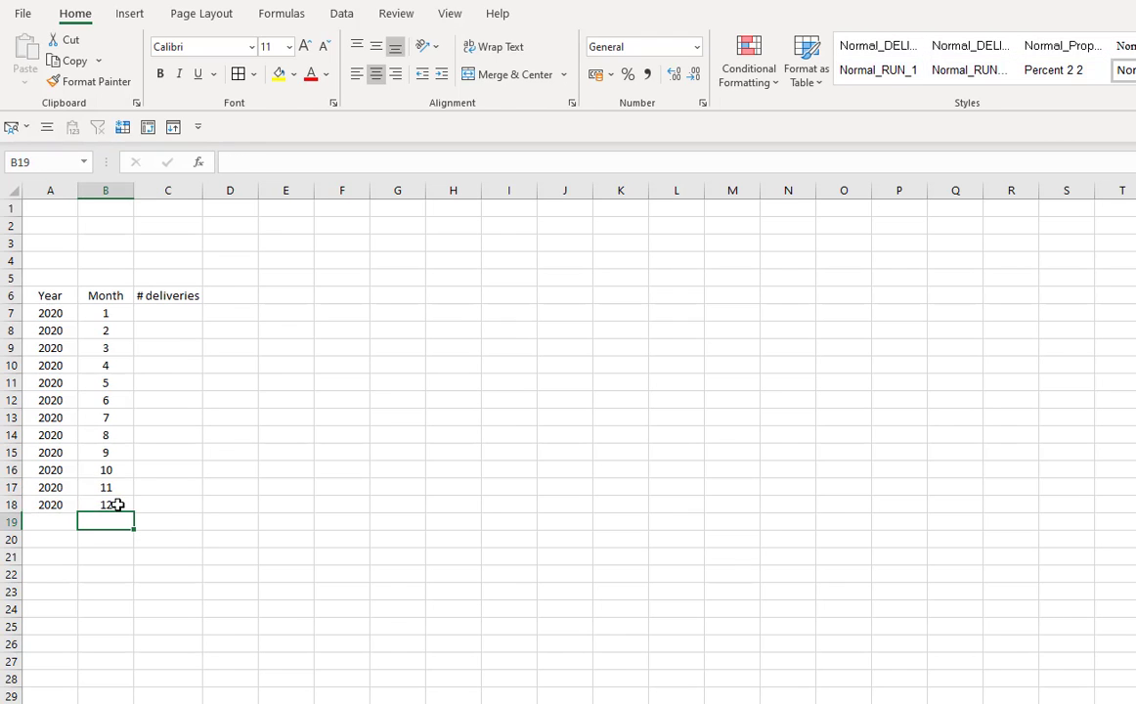
- Paste the monthly delivery counts into C7 through C18
{"action": "left_click", "coordinate": [224, 416]}
{"action": "left_click", "coordinate": [172, 313]}
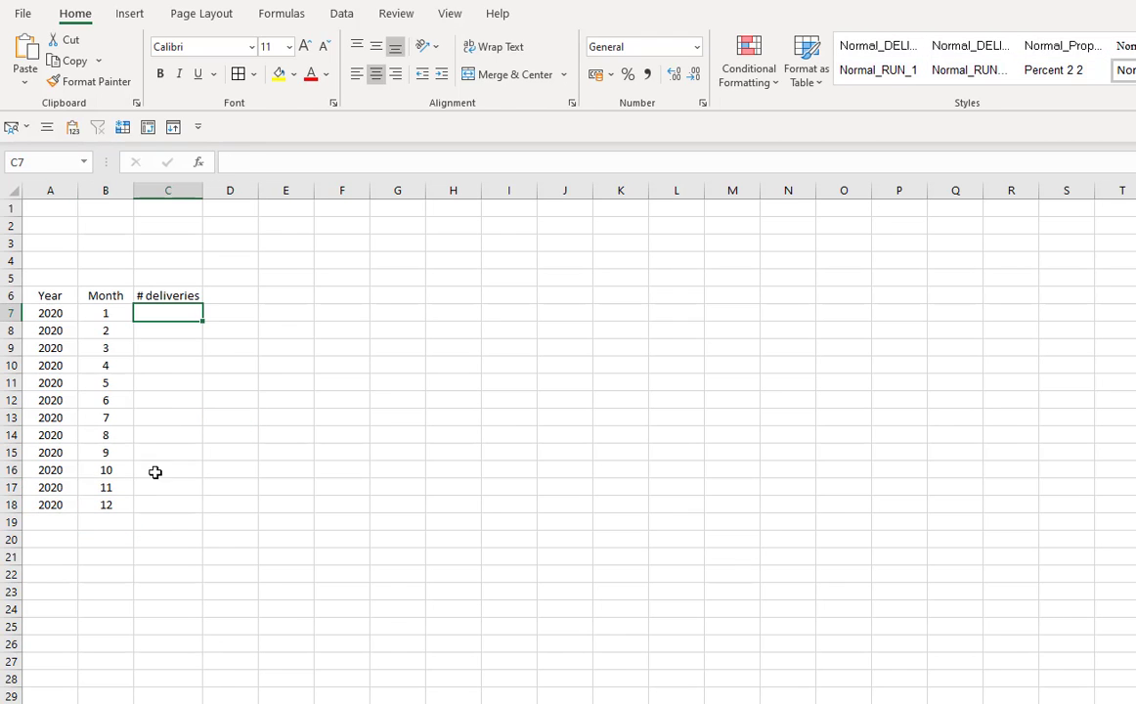
{"action": "left_click", "coordinate": [244, 565]}
{"action": "left_click", "coordinate": [170, 315]}
{"action": "key", "text": "ctrl+v"}
{"action": "left_click", "coordinate": [359, 608]}
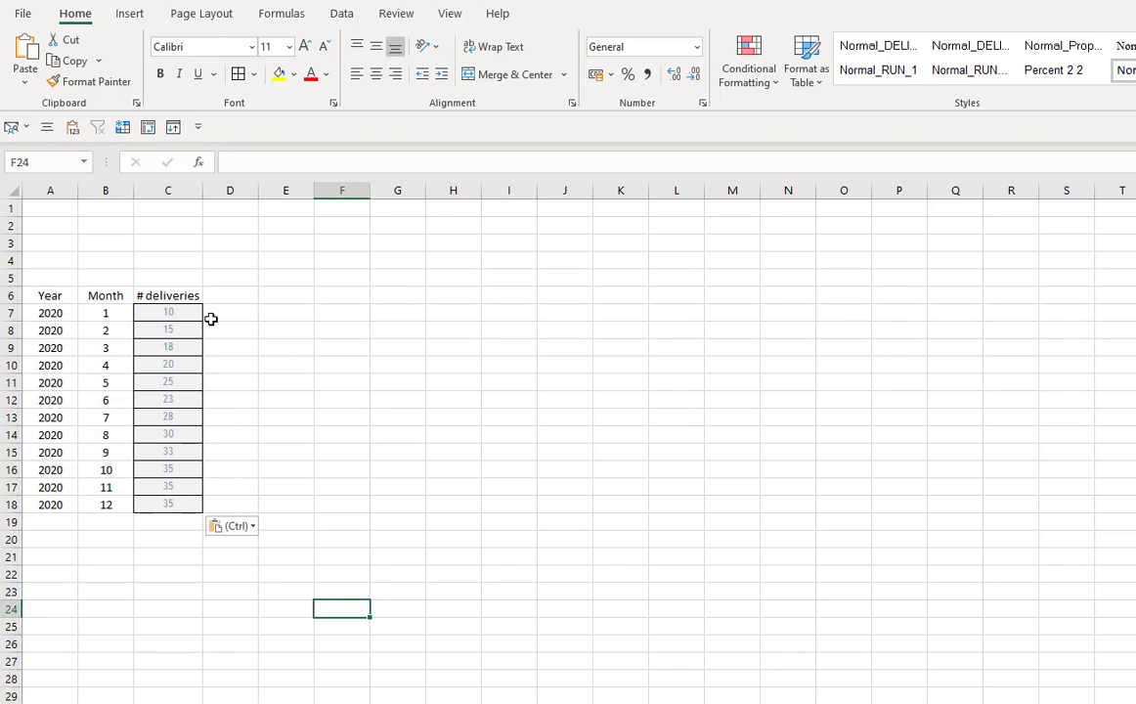
{"action": "left_click", "coordinate": [170, 323]}
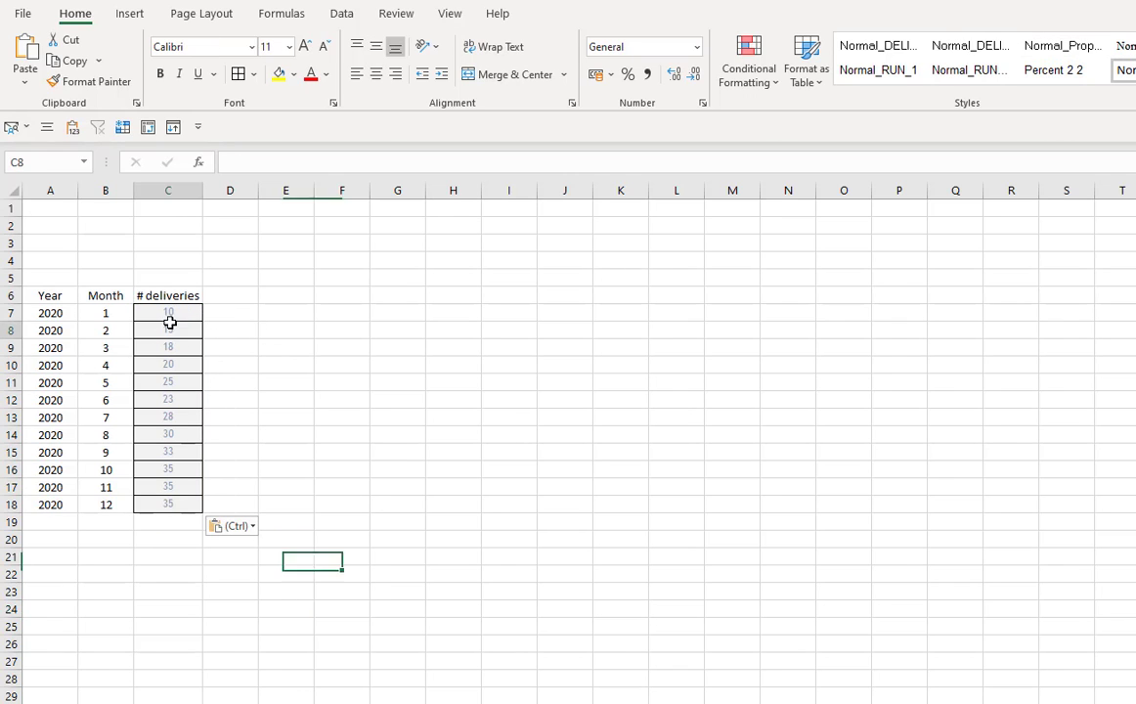
{"action": "left_click_drag", "start_coordinate": [170, 322], "coordinate": [170, 503]}
{"action": "left_click", "coordinate": [382, 555]}
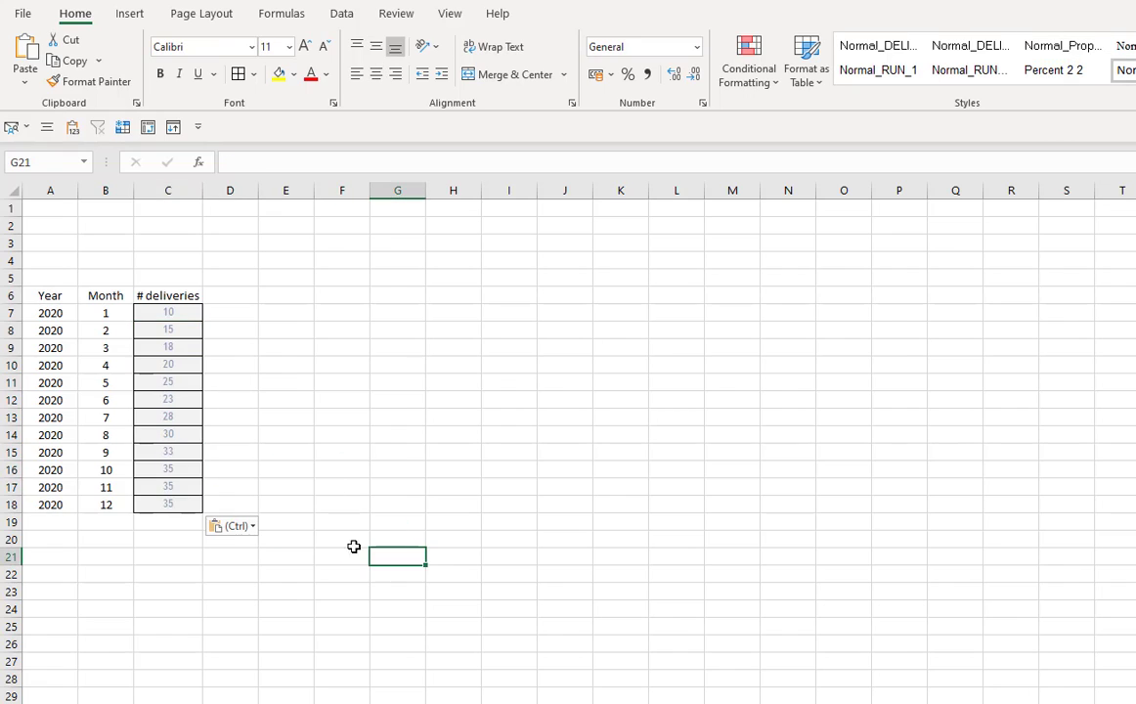
- Add the header first working day in D6 and autofit column D
{"action": "left_click", "coordinate": [220, 297]}
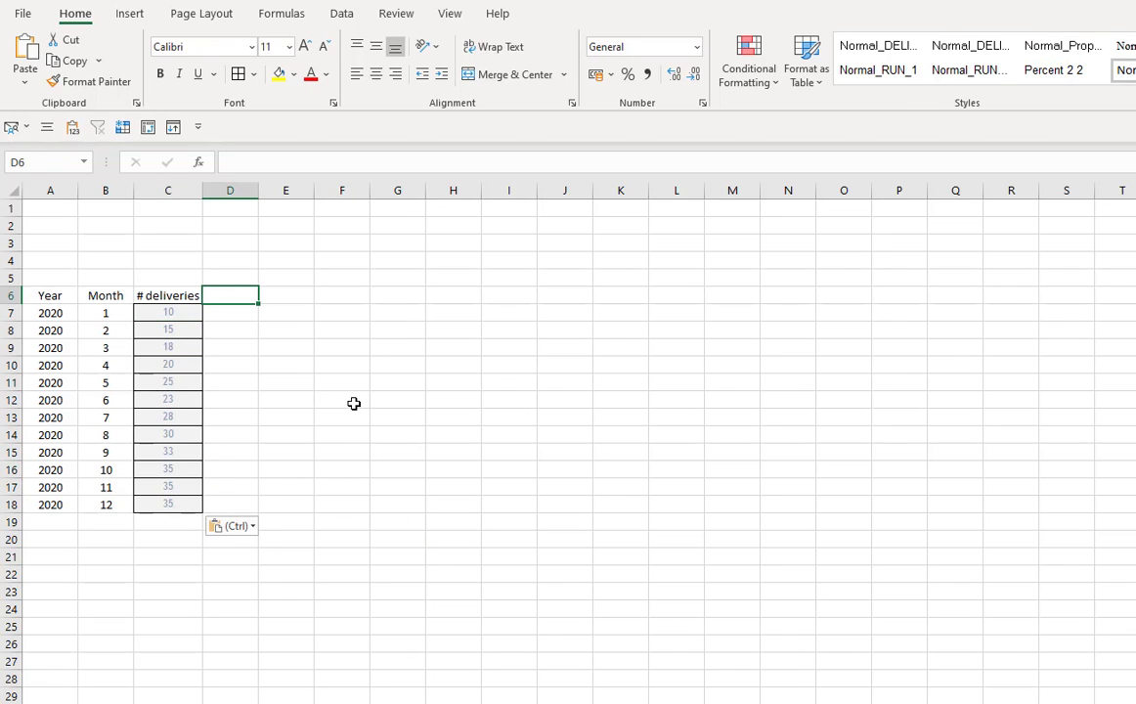
{"action": "left_click", "coordinate": [248, 324]}
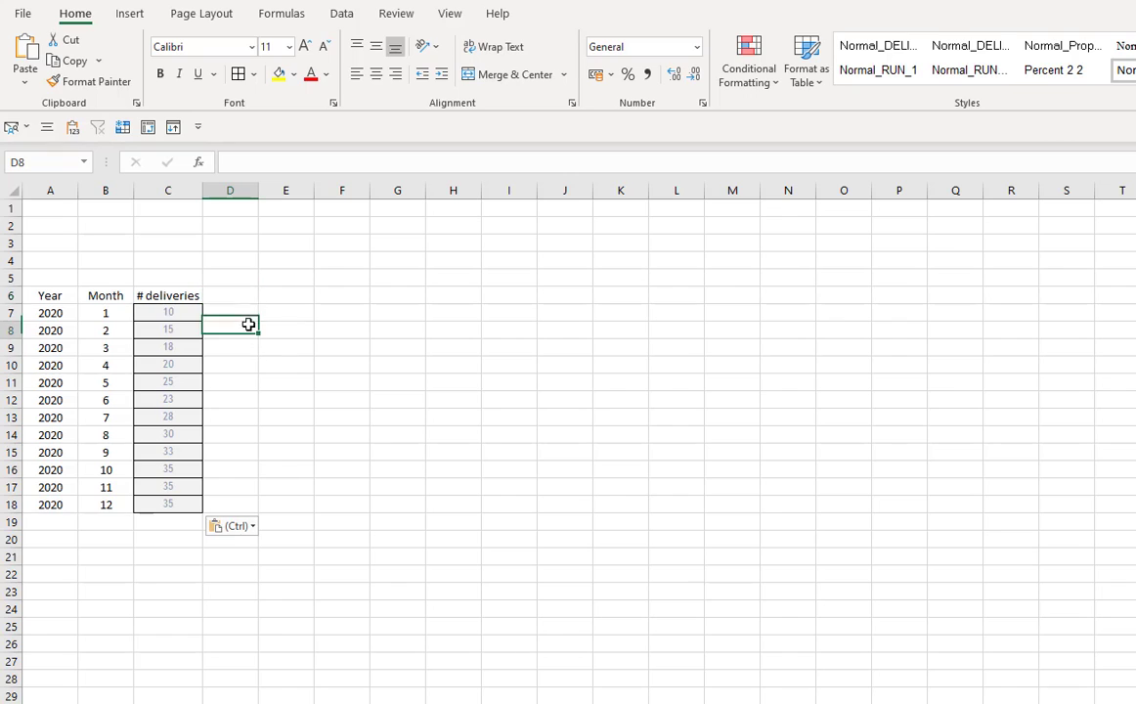
{"action": "key", "text": "Up"}
{"action": "key", "text": "Up"}
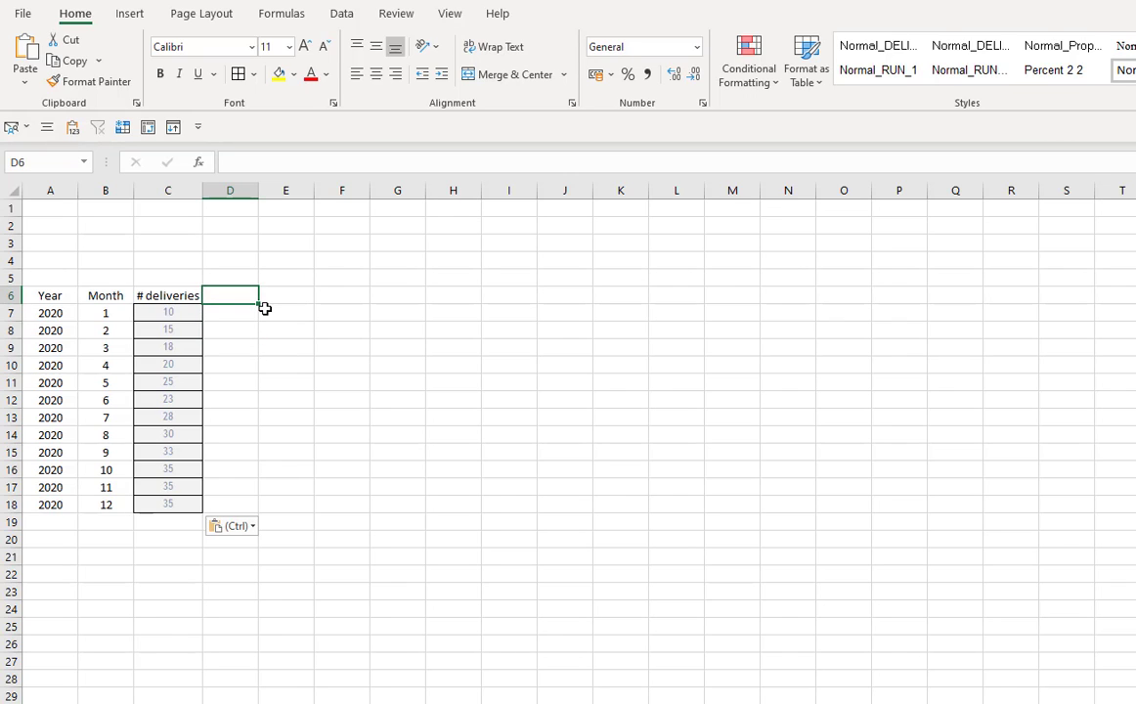
{"action": "type", "text": "first"}
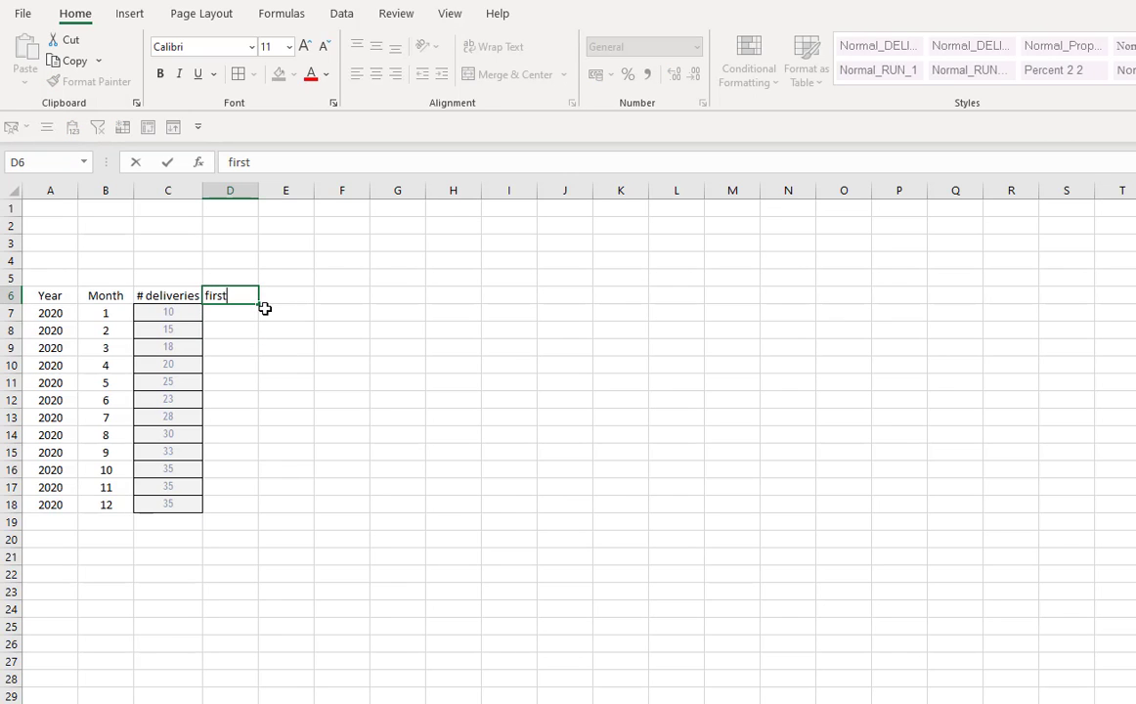
{"action": "type", "text": " working day"}
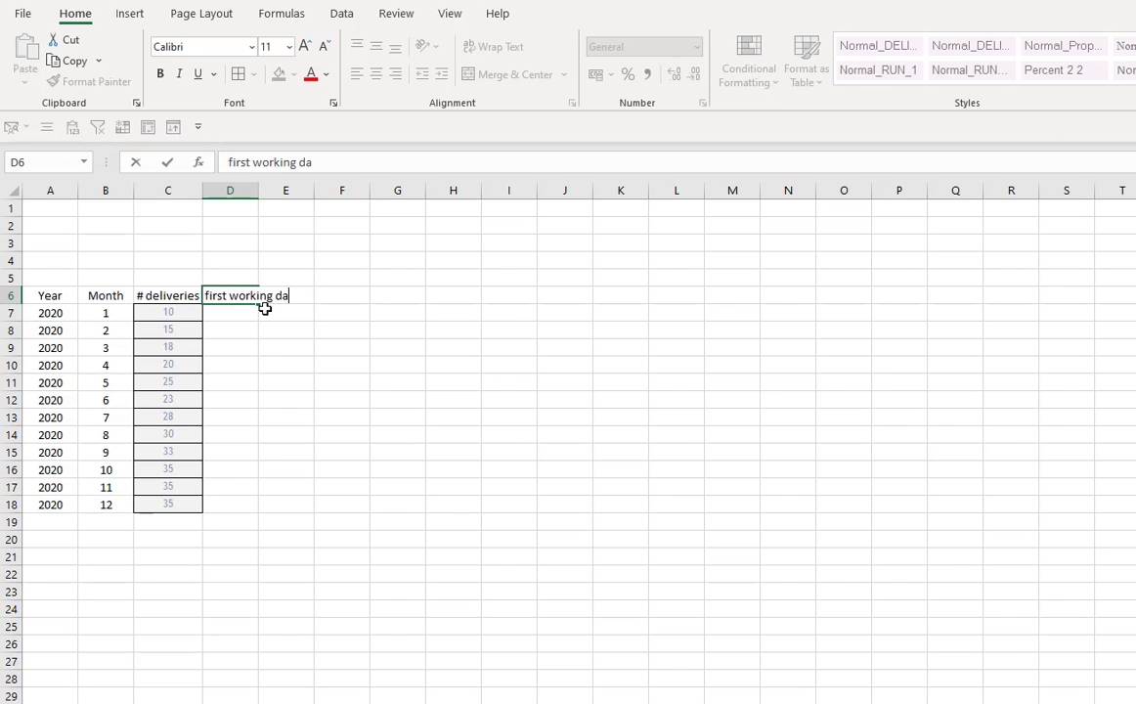
{"action": "key", "text": "Return"}
{"action": "double_click", "coordinate": [258, 189]}
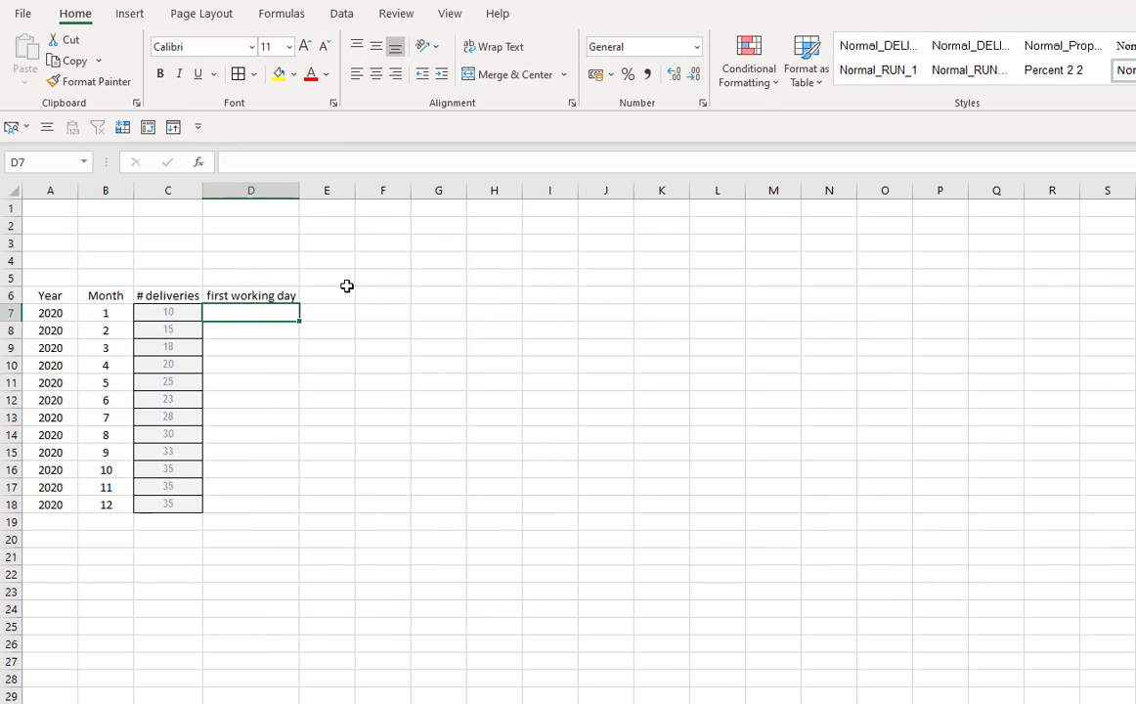
- Add the header last working day in E6 and autofit column E
{"action": "left_click", "coordinate": [342, 309]}
{"action": "left_click", "coordinate": [340, 296]}
{"action": "type", "text": "la"}
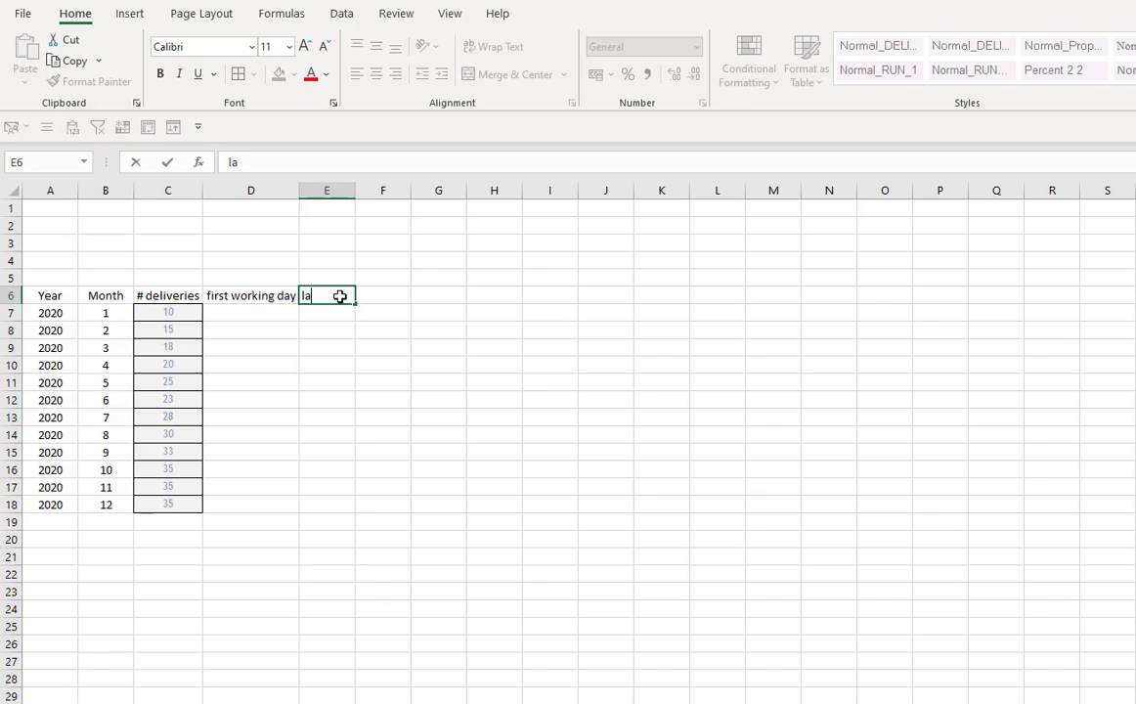
{"action": "type", "text": "st working day"}
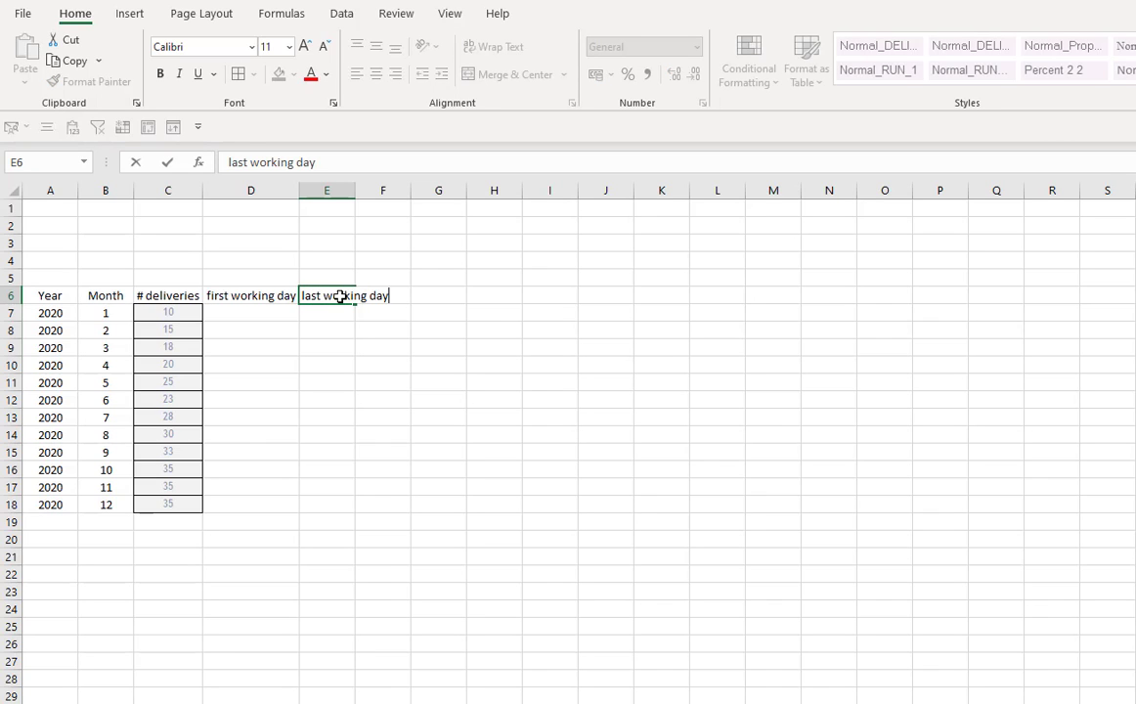
{"action": "key", "text": "Return"}
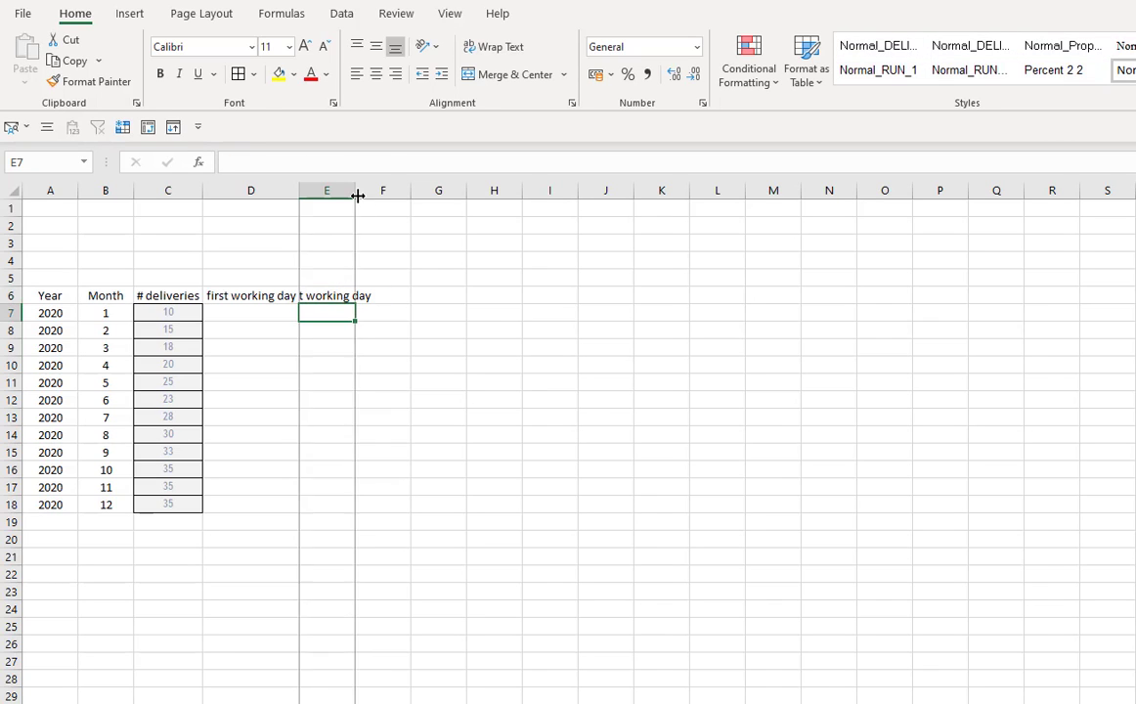
{"action": "double_click", "coordinate": [355, 189]}
- Add the headers first day in F6 and last day in G6
{"action": "left_click", "coordinate": [446, 440]}
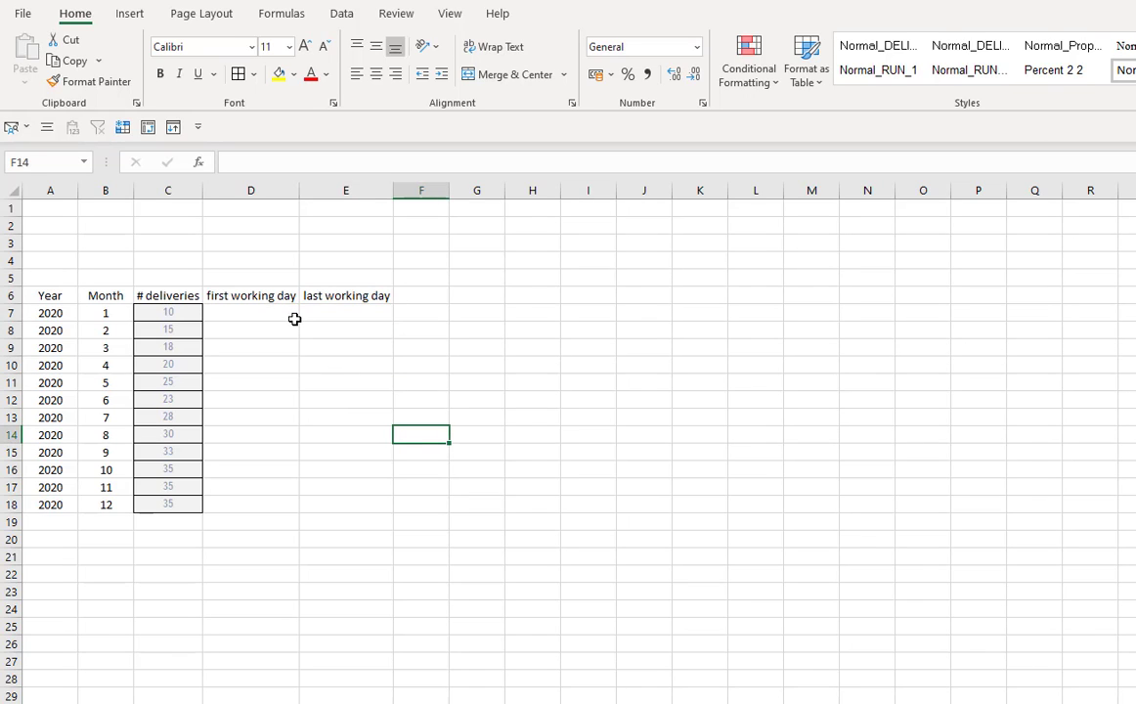
{"action": "left_click", "coordinate": [430, 296]}
{"action": "type", "text": "working d"}
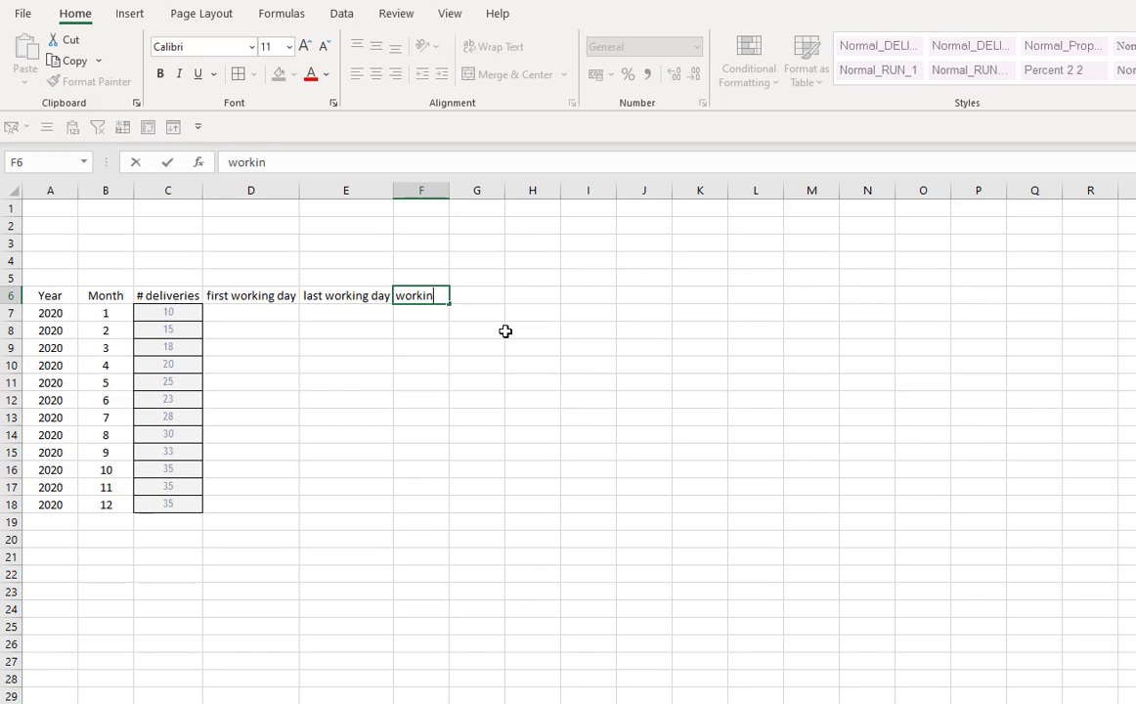
{"action": "key", "text": "BackSpace"}
{"action": "key", "text": "BackSpace"}
{"action": "key", "text": "BackSpace"}
{"action": "key", "text": "BackSpace"}
{"action": "key", "text": "BackSpace"}
{"action": "key", "text": "BackSpace"}
{"action": "key", "text": "BackSpace"}
{"action": "key", "text": "BackSpace"}
{"action": "key", "text": "BackSpace"}
{"action": "key", "text": "BackSpace"}
{"action": "type", "text": "first day"}
{"action": "key", "text": "Return"}
{"action": "key", "text": "Up"}
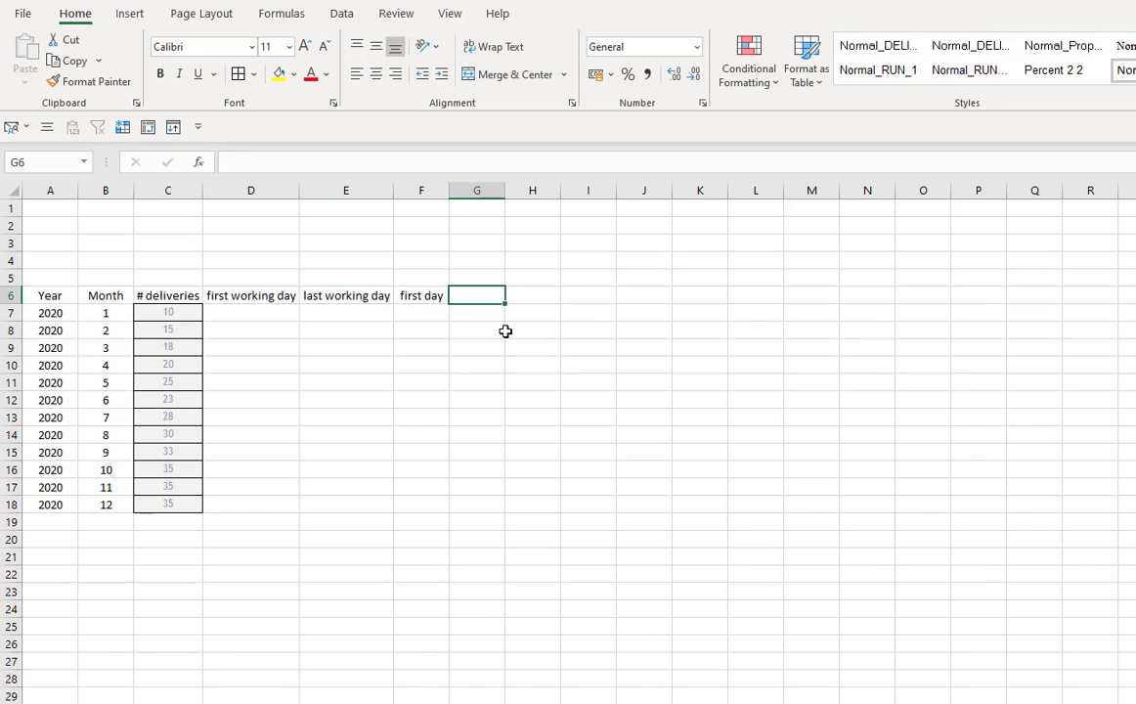
{"action": "type", "text": "last day"}
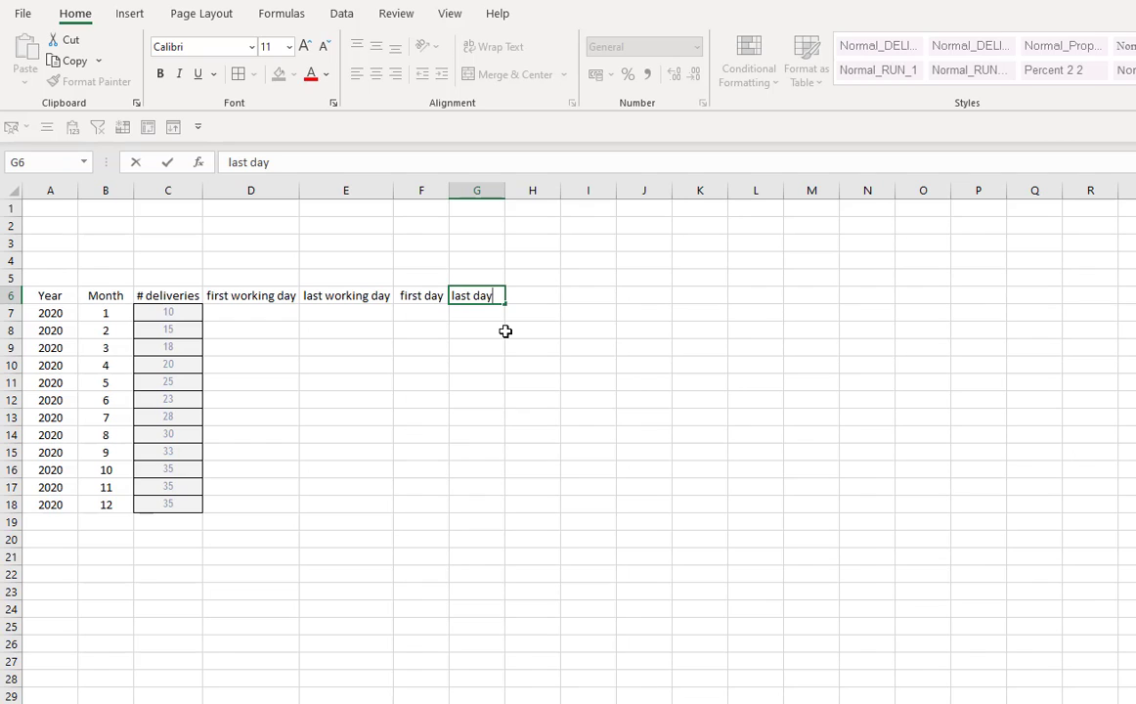
{"action": "key", "text": "Return"}
- Center-align the first day and last day columns F6 through G17
{"action": "left_click_drag", "start_coordinate": [437, 296], "coordinate": [475, 488]}
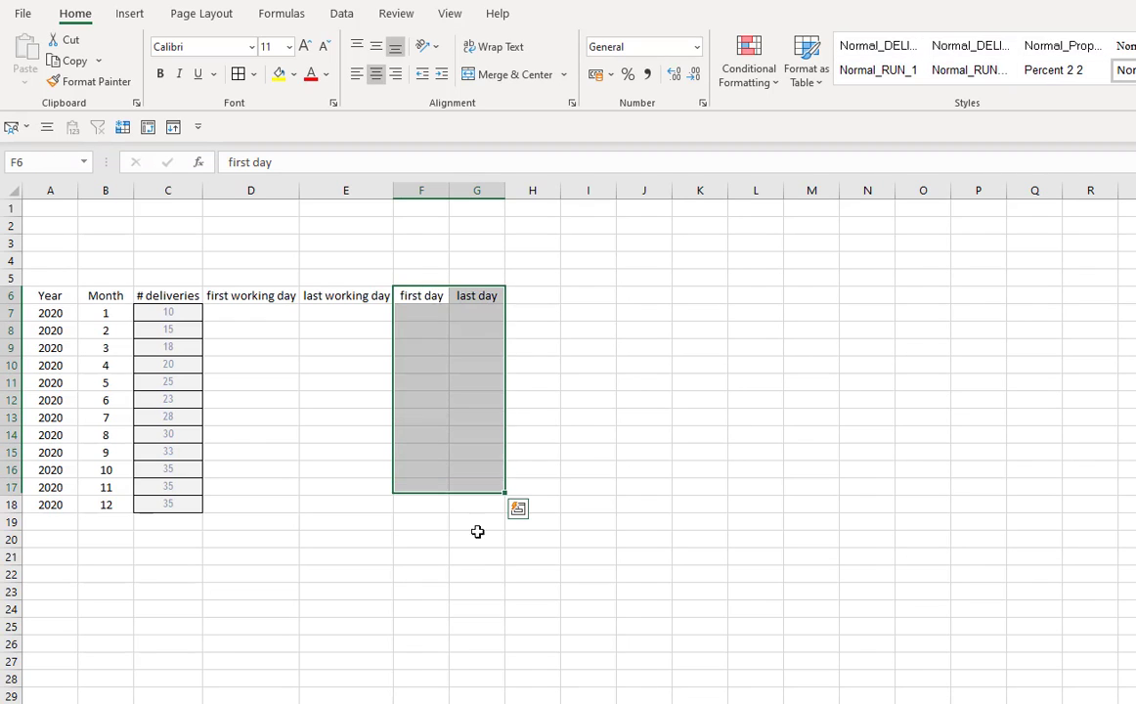
{"action": "left_click", "coordinate": [427, 400]}
{"action": "left_click", "coordinate": [408, 327]}
{"action": "left_click", "coordinate": [404, 314]}
{"action": "left_click", "coordinate": [258, 313]}
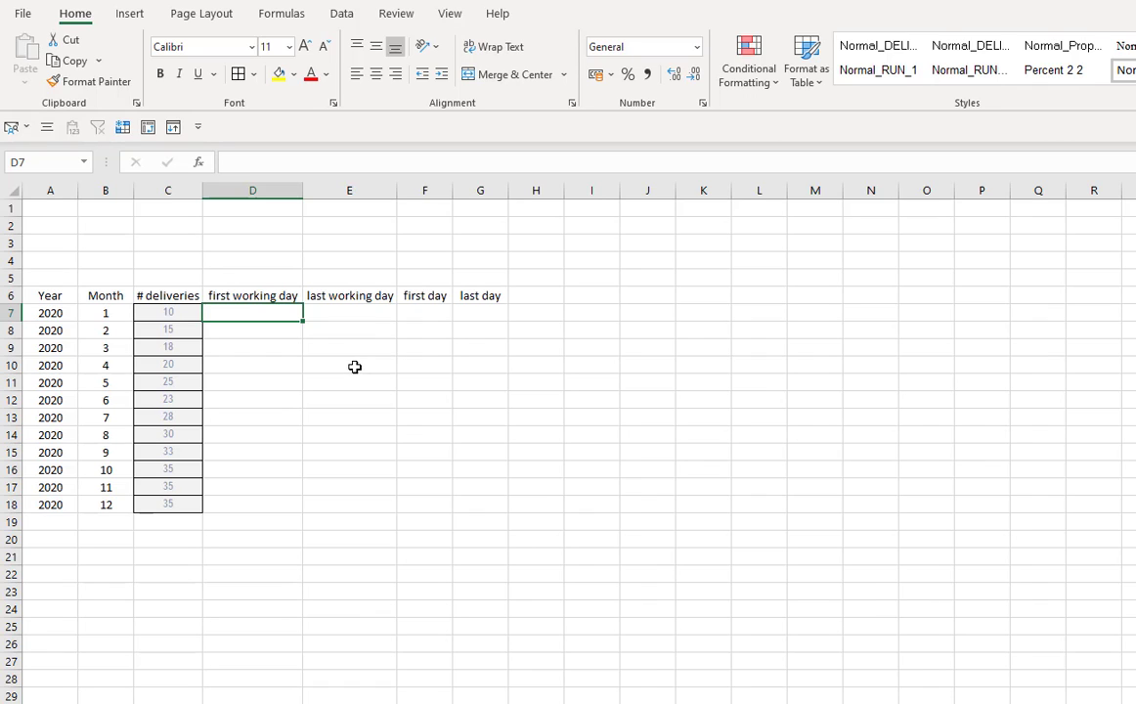
- Enter the formula =+WORKDAY("1."&B7&A7;1;) in D7 for the first working day of January
{"action": "type", "text": "+work"}
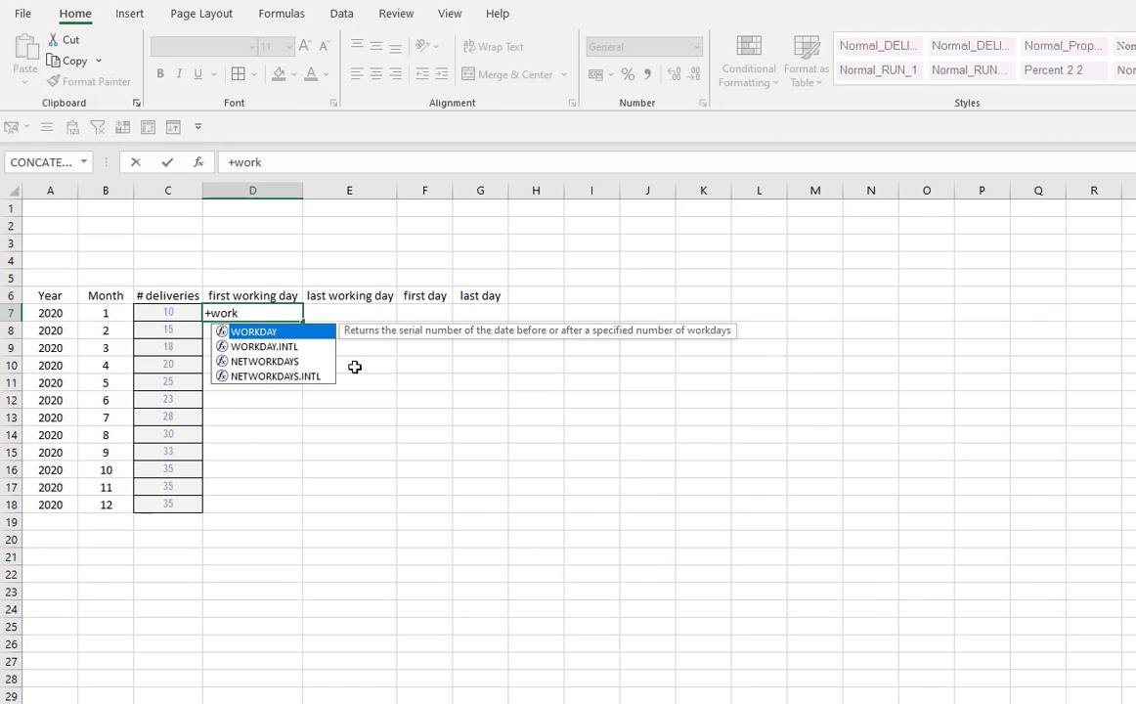
{"action": "key", "text": "Tab"}
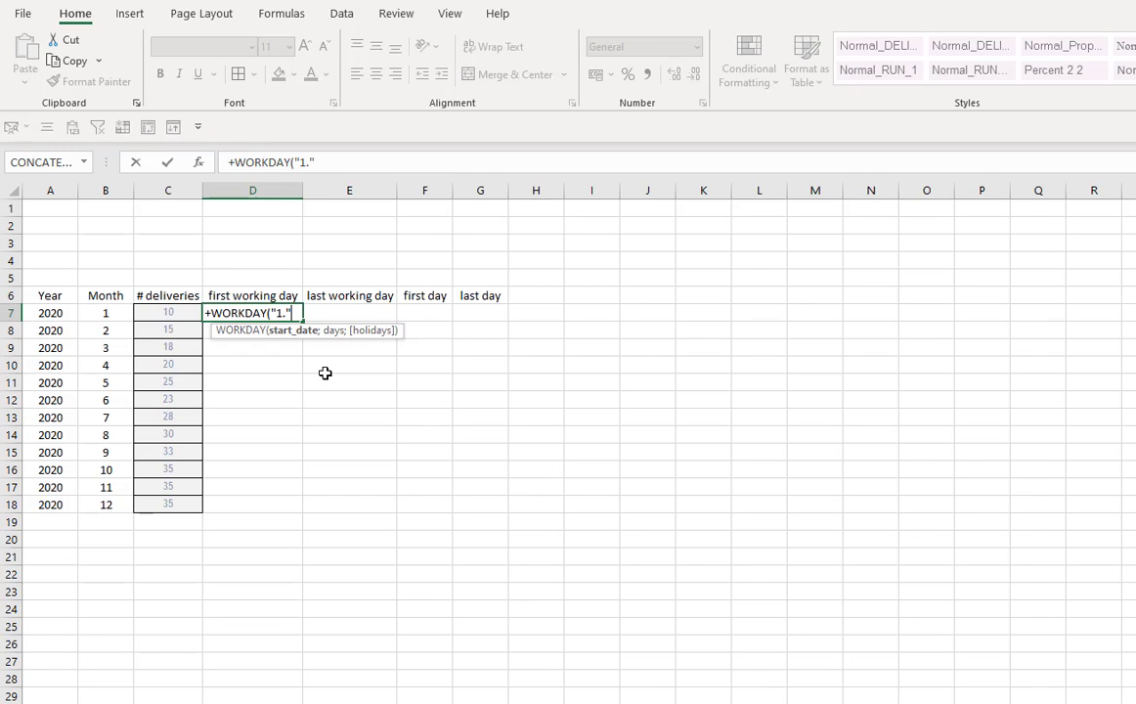
{"action": "type", "text": "&"}
{"action": "left_click", "coordinate": [111, 315]}
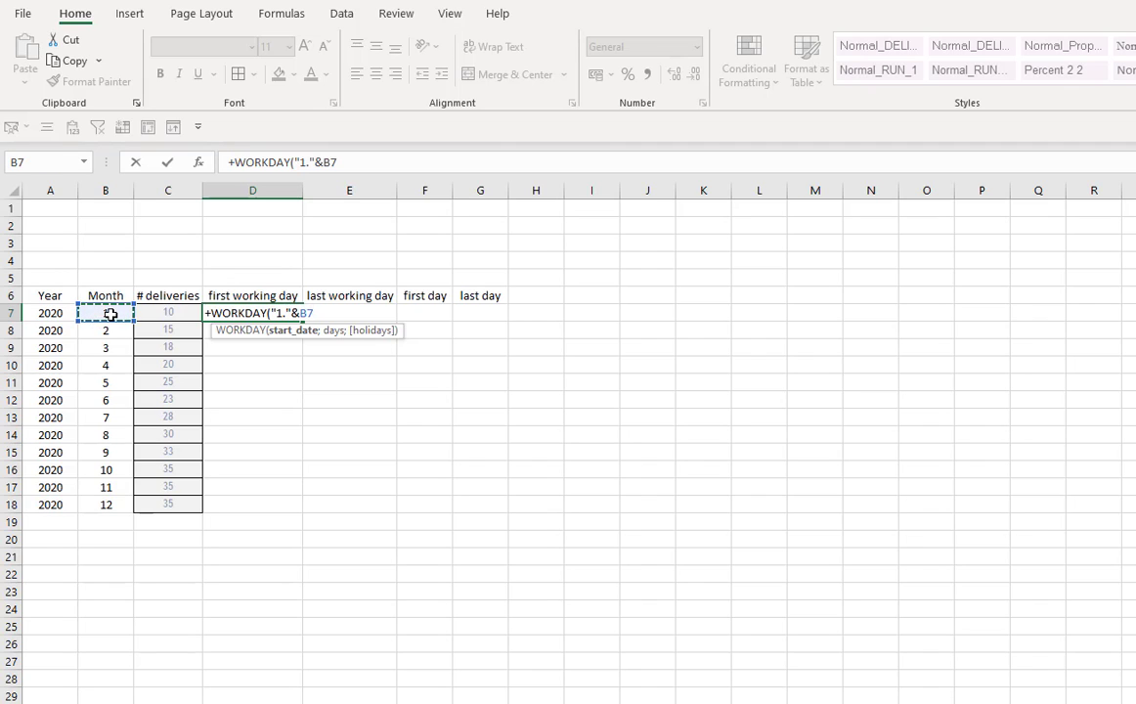
{"action": "type", "text": "&"}
{"action": "left_click", "coordinate": [47, 314]}
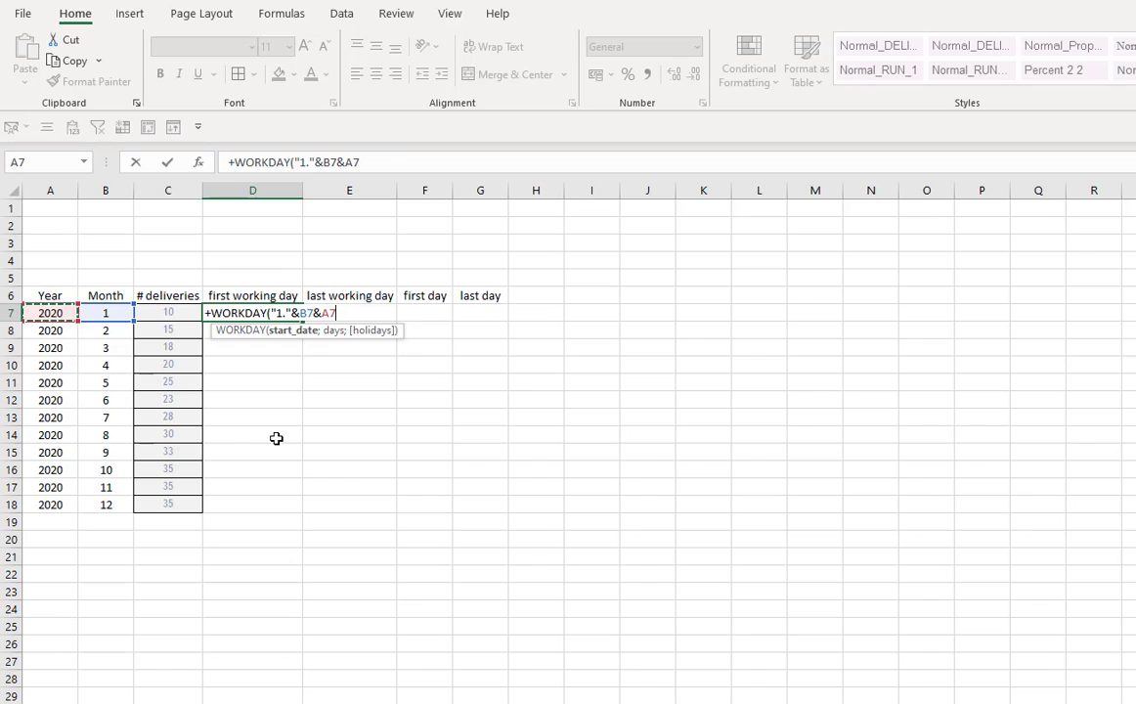
{"action": "type", "text": ";"}
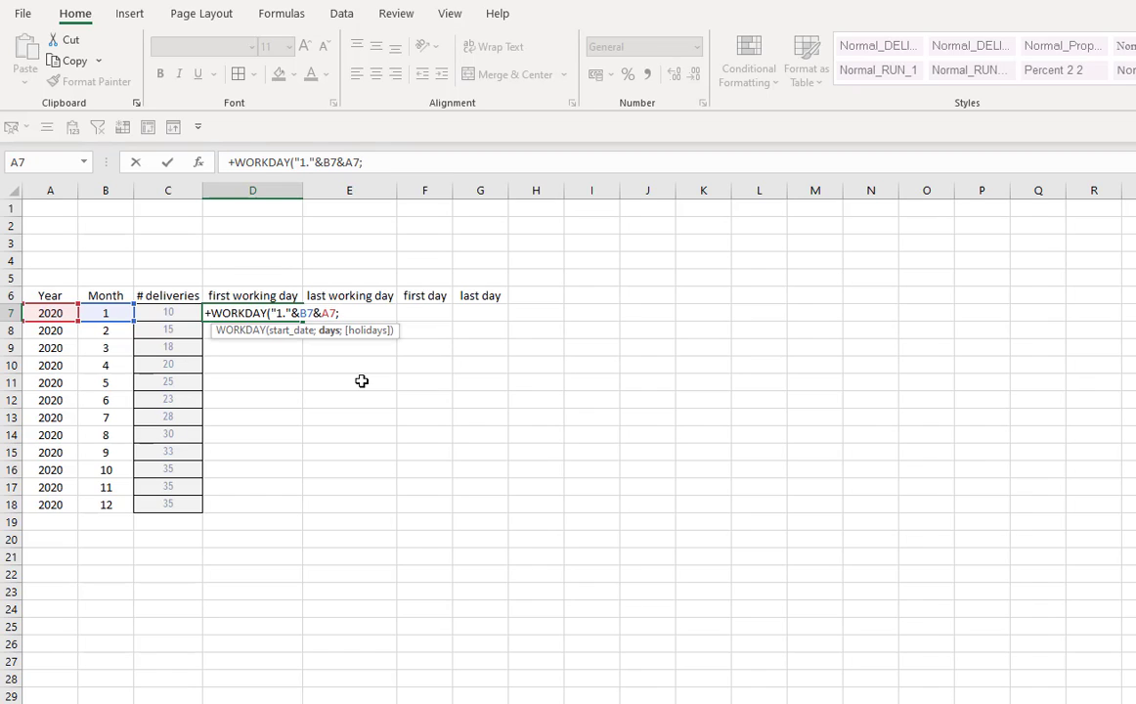
{"action": "type", "text": "1;)"}
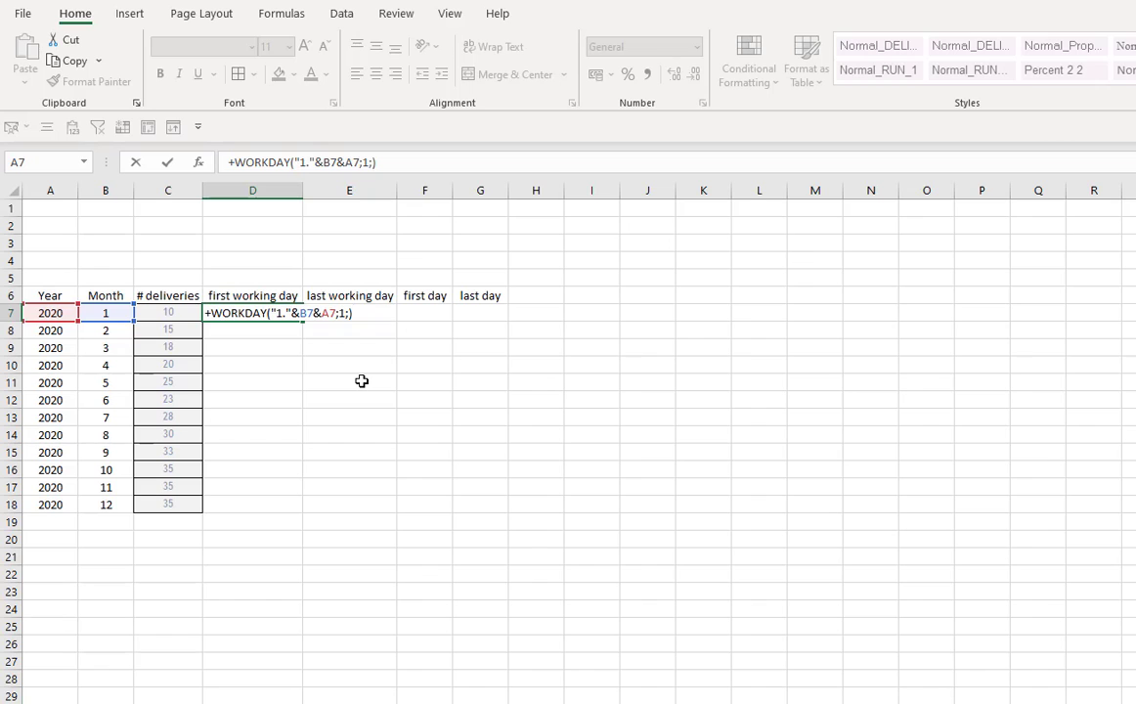
{"action": "key", "text": "Return"}
{"action": "left_click", "coordinate": [272, 315]}
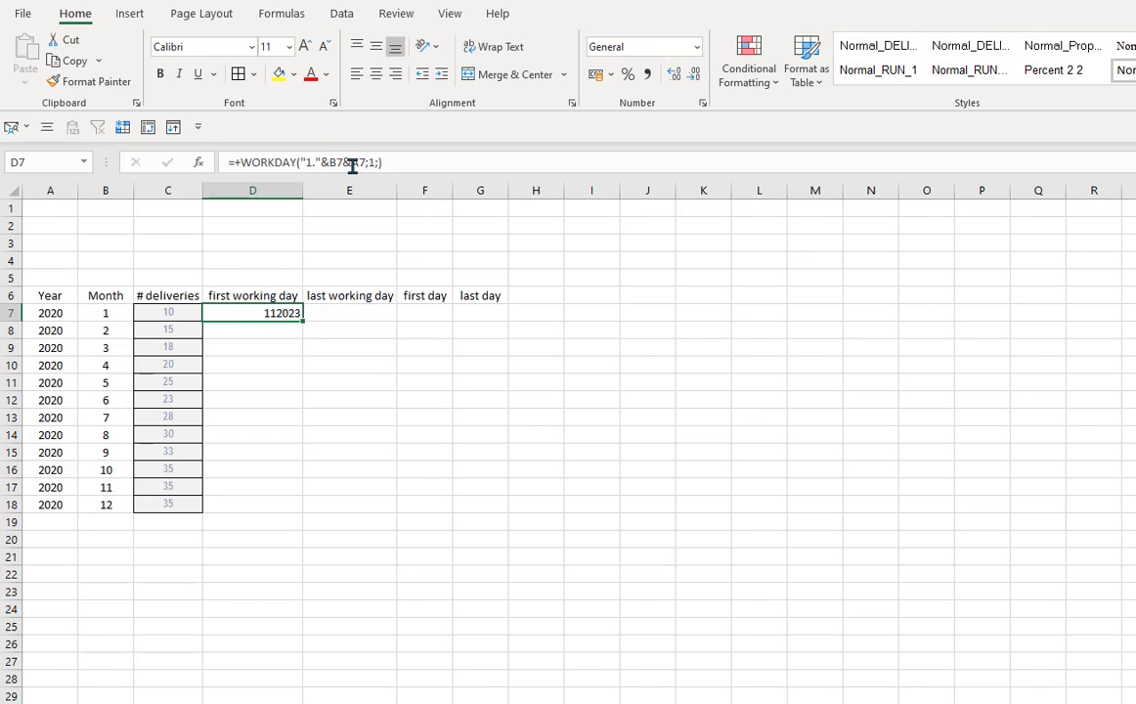
- Step through D7's formula with Evaluate Formula to examine how it is calculated
{"action": "left_click", "coordinate": [281, 15]}
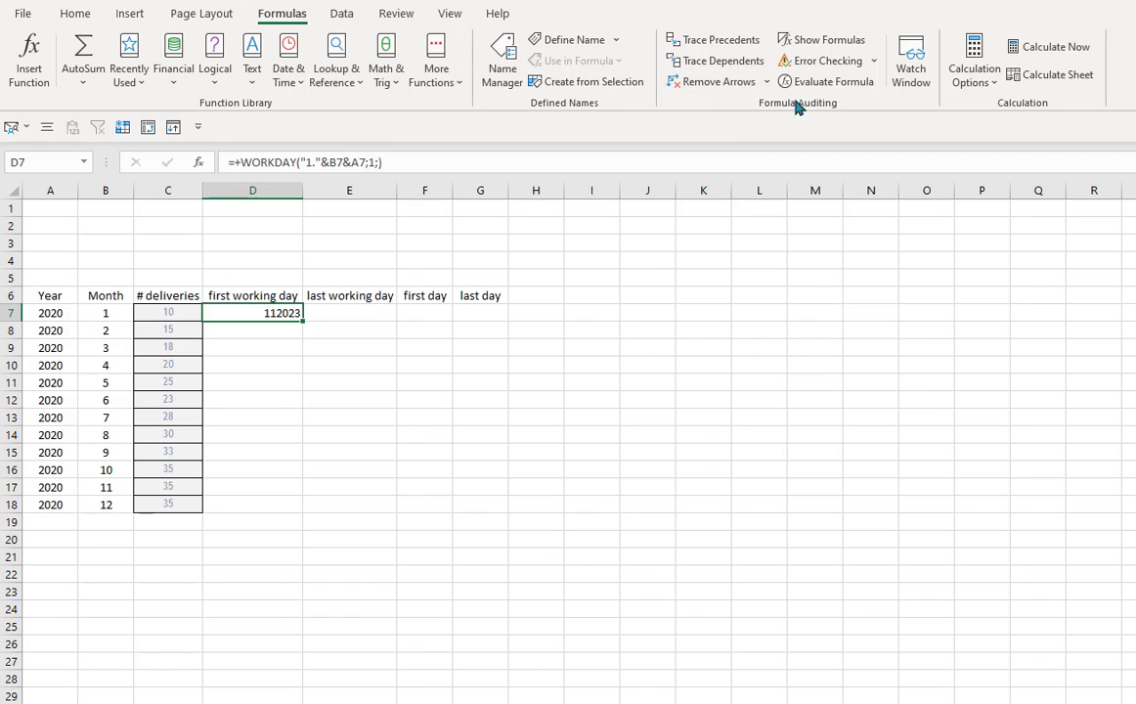
{"action": "left_click", "coordinate": [818, 88]}
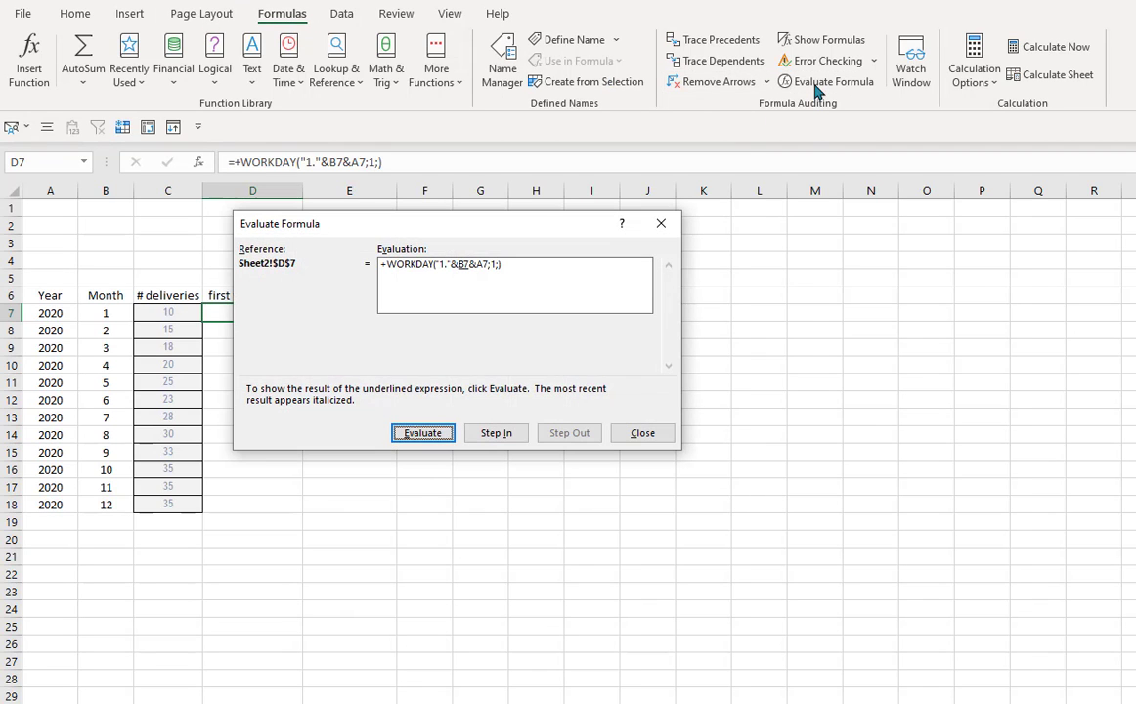
{"action": "left_click", "coordinate": [435, 440]}
{"action": "left_click", "coordinate": [438, 441]}
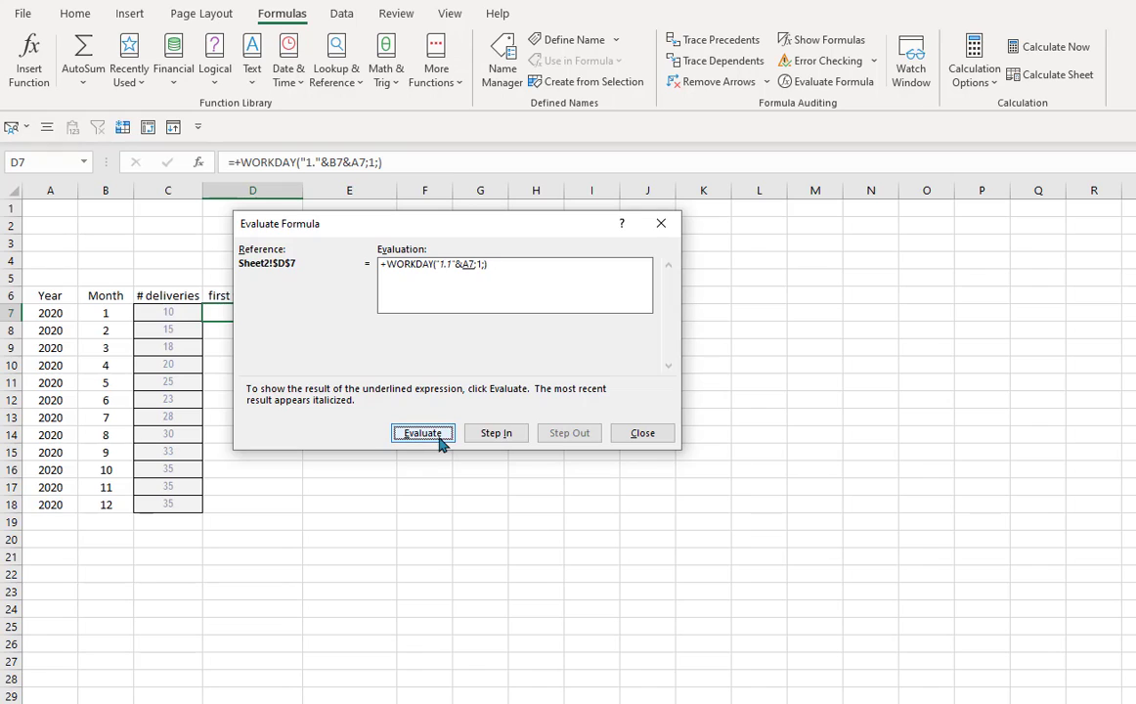
{"action": "left_click", "coordinate": [438, 442]}
{"action": "left_click", "coordinate": [438, 441]}
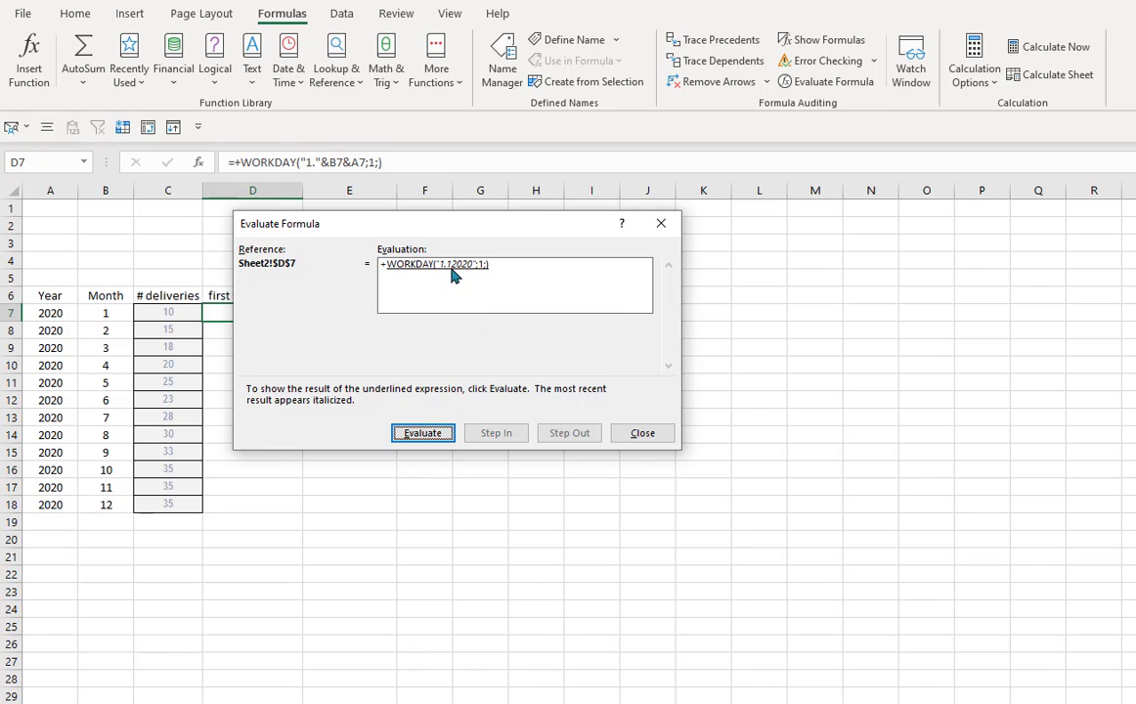
{"action": "left_click", "coordinate": [659, 224]}
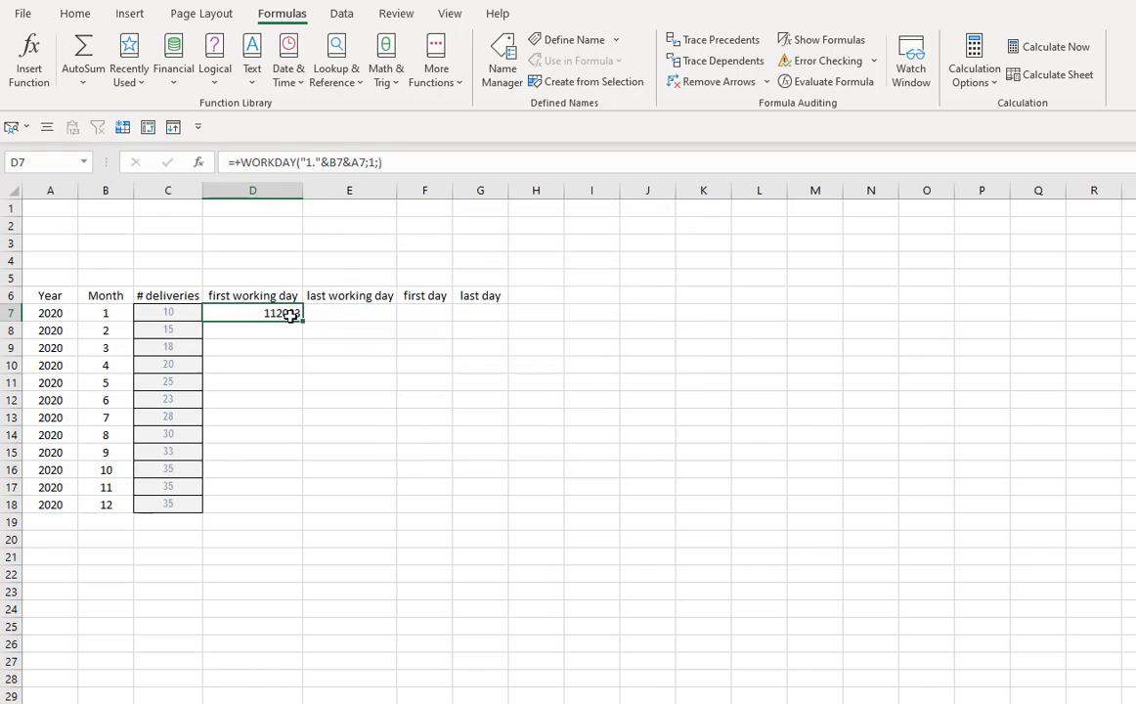
- Edit D7's formula to insert a "." separator between month and year: =+WORKDAY("1."&B7&"."&A7;1;)
{"action": "left_click", "coordinate": [347, 162]}
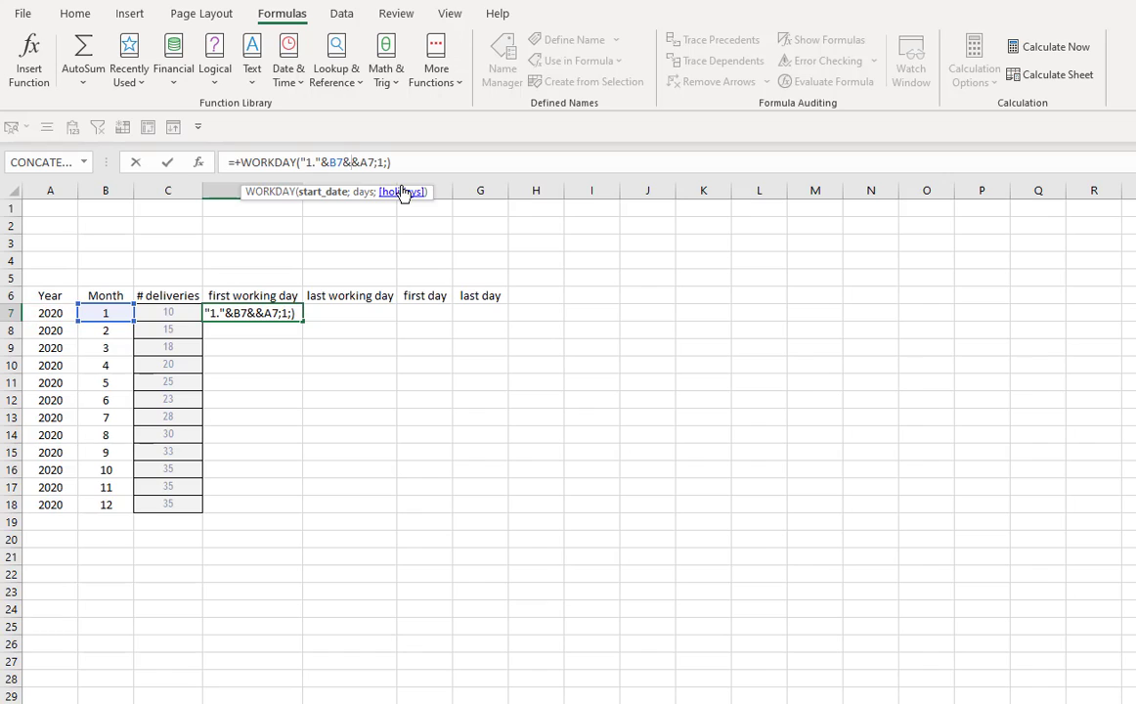
{"action": "type", "text": "&\"."}
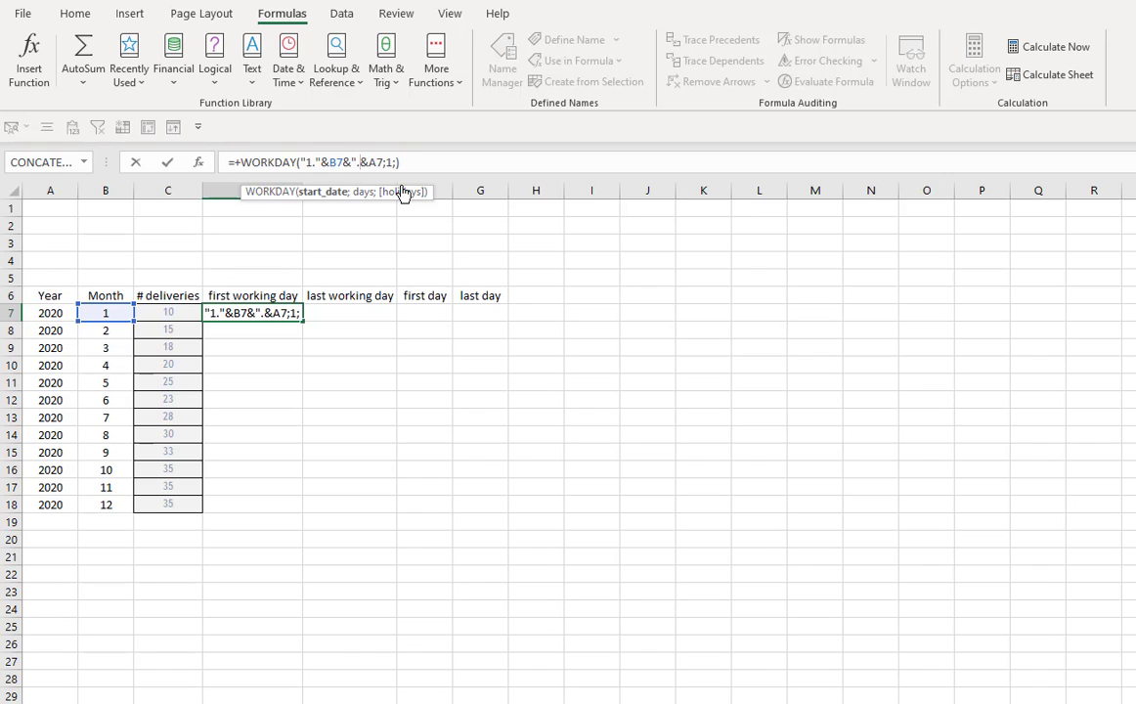
{"action": "type", "text": "\""}
{"action": "key", "text": "Return"}
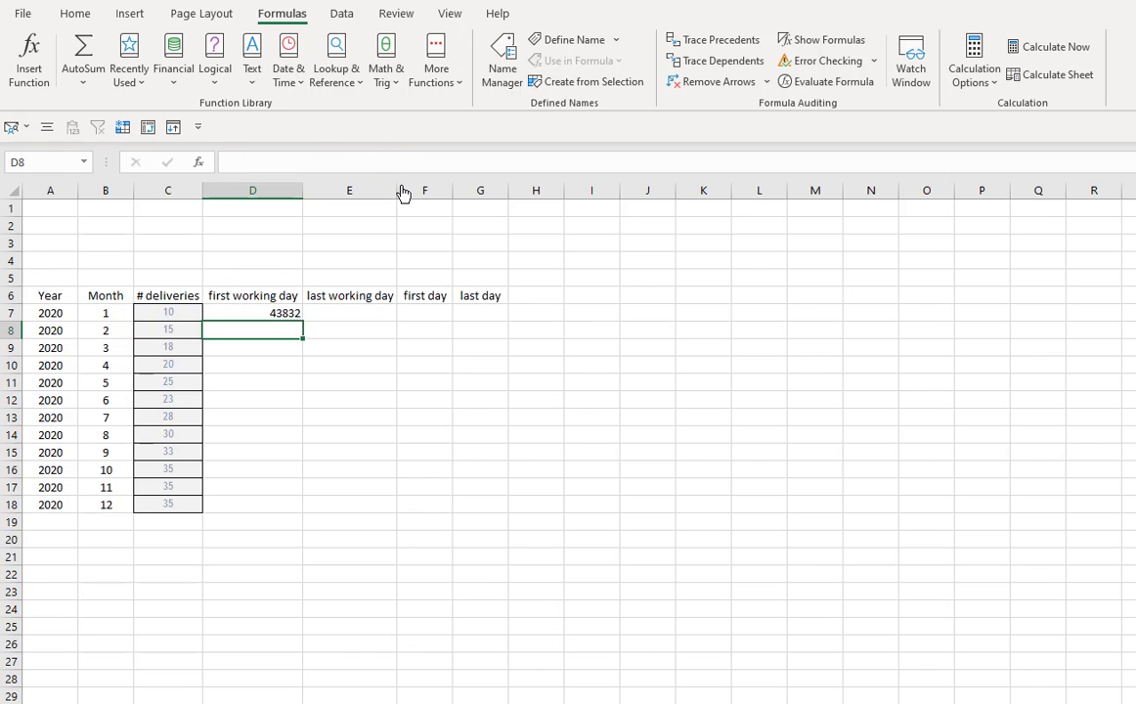
- Format D7 as Short Date
{"action": "left_click", "coordinate": [269, 312]}
{"action": "left_click", "coordinate": [74, 12]}
{"action": "left_click", "coordinate": [696, 47]}
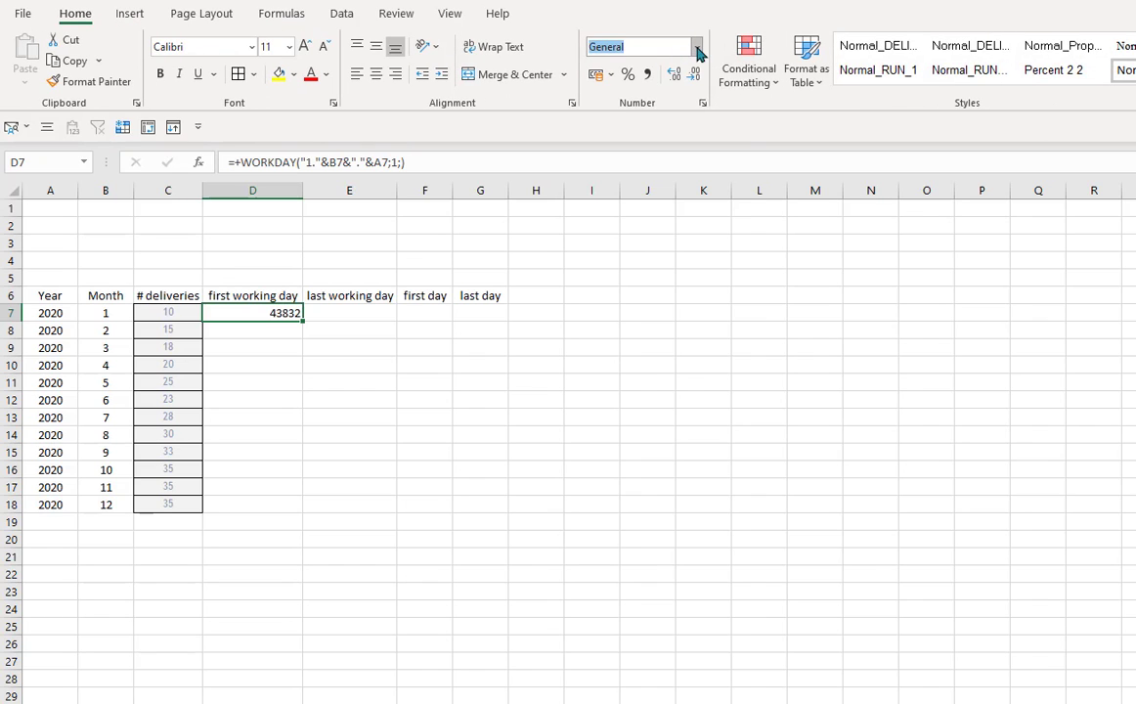
{"action": "left_click", "coordinate": [700, 249]}
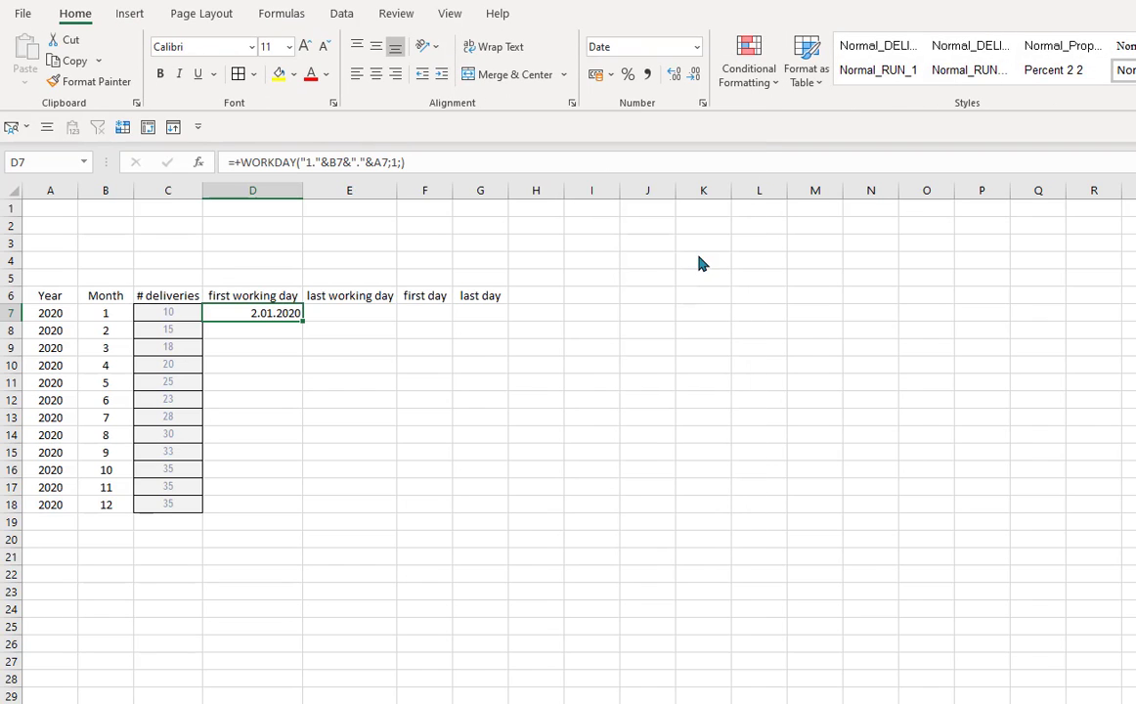
{"action": "left_click", "coordinate": [430, 432]}
- Fill D7's formula down through D18
{"action": "left_click", "coordinate": [281, 328]}
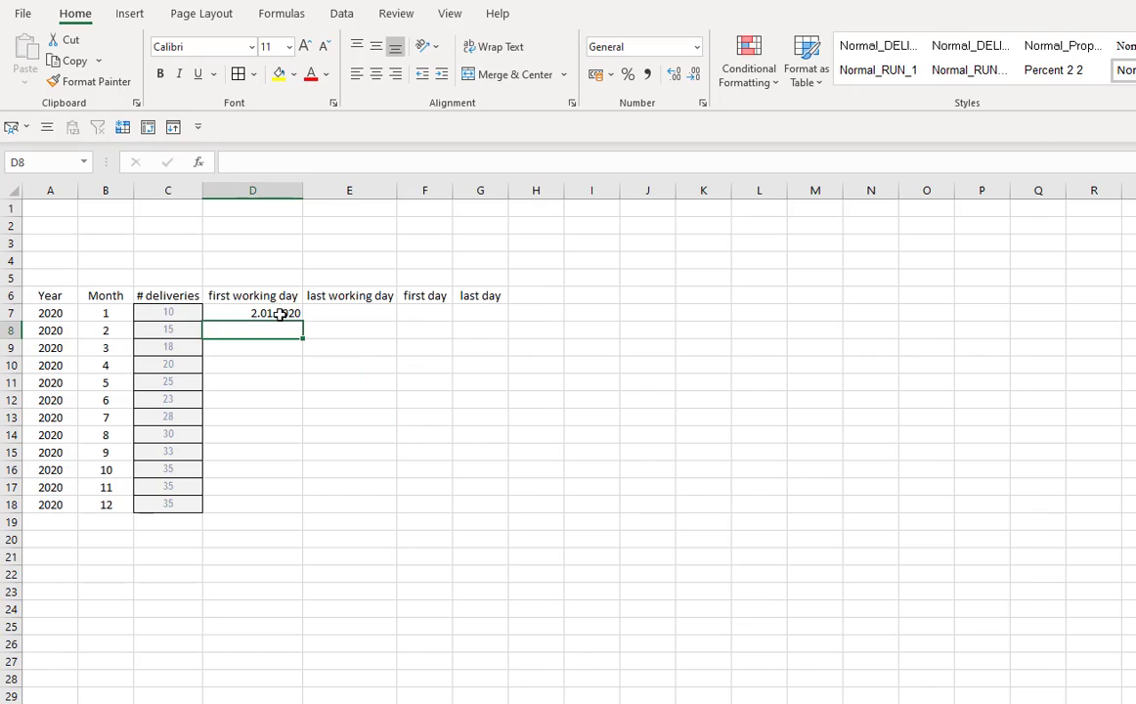
{"action": "left_click", "coordinate": [275, 313]}
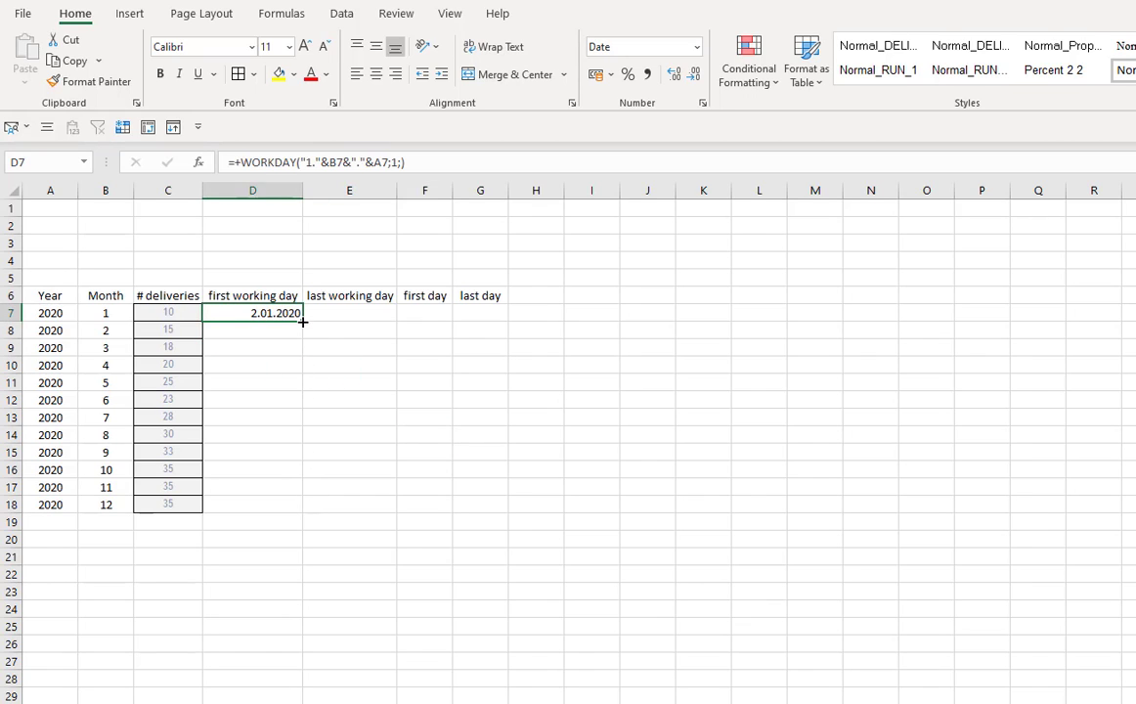
{"action": "left_click_drag", "start_coordinate": [302, 321], "coordinate": [299, 516]}
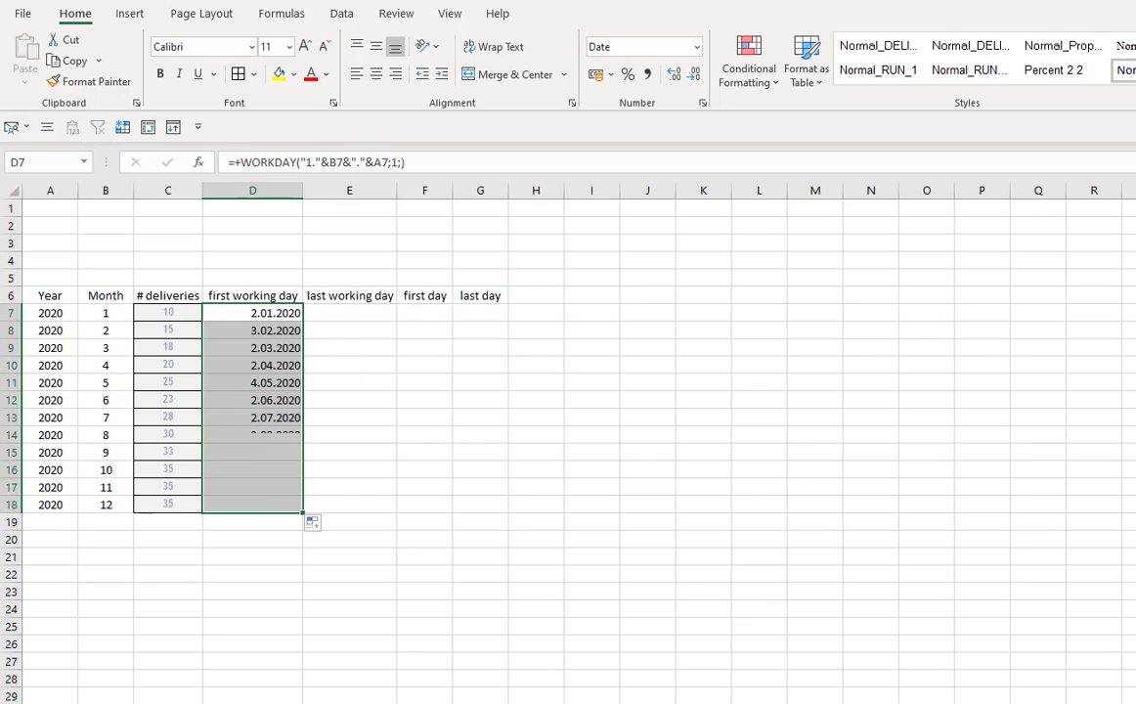
- Inspect the formulas filled into D8 through D18 one cell at a time
{"action": "left_click", "coordinate": [254, 626]}
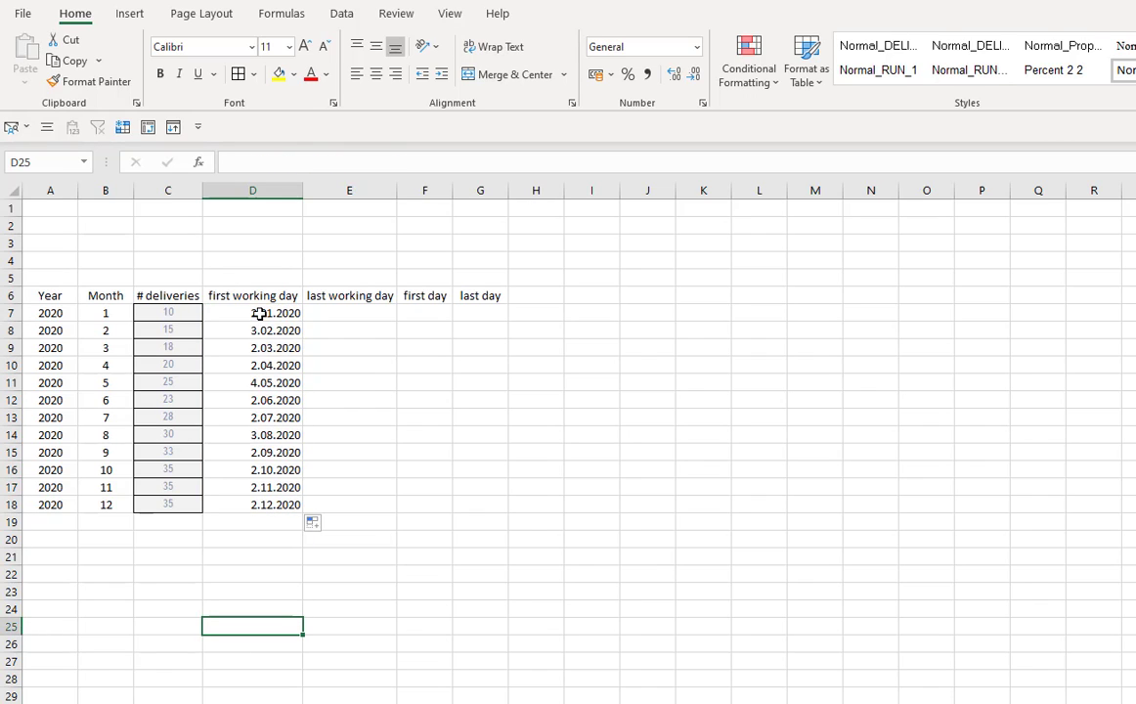
{"action": "left_click", "coordinate": [272, 330]}
{"action": "left_click", "coordinate": [276, 348]}
{"action": "left_click", "coordinate": [277, 365]}
{"action": "left_click", "coordinate": [279, 382]}
{"action": "left_click", "coordinate": [279, 400]}
{"action": "left_click", "coordinate": [279, 418]}
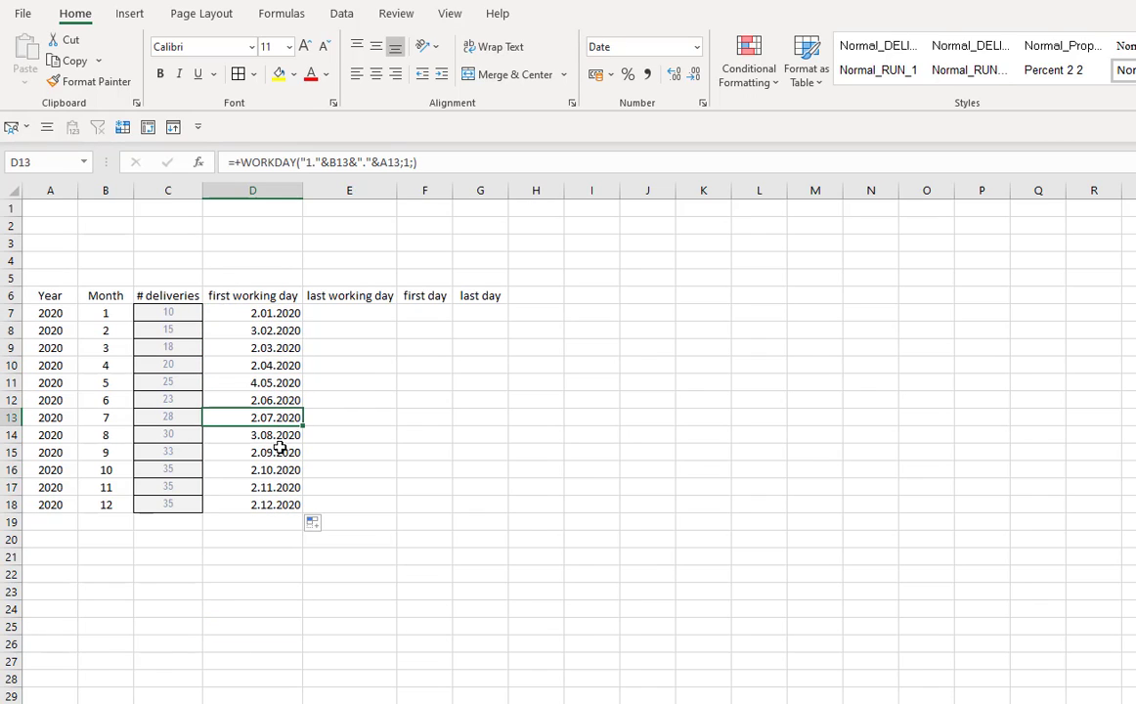
{"action": "left_click", "coordinate": [280, 451]}
{"action": "left_click", "coordinate": [283, 469]}
{"action": "left_click", "coordinate": [284, 487]}
{"action": "left_click", "coordinate": [288, 504]}
{"action": "left_click", "coordinate": [379, 563]}
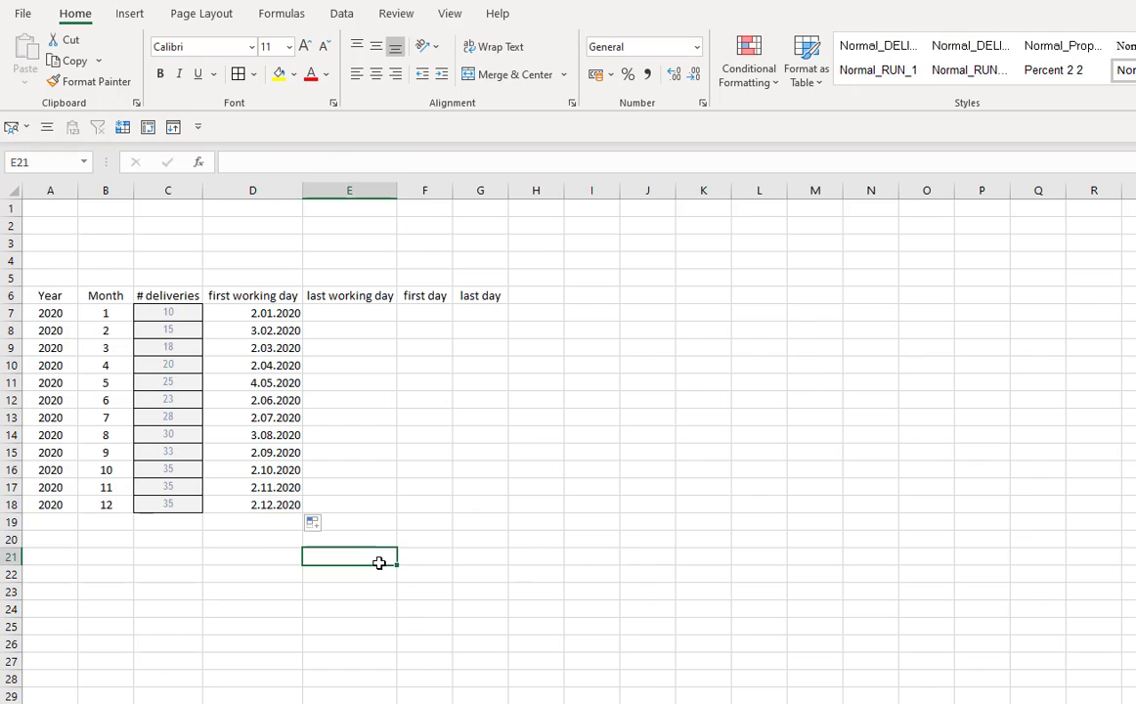
- Center-align the first working day dates in D7 through D18
{"action": "left_click_drag", "start_coordinate": [282, 315], "coordinate": [289, 496]}
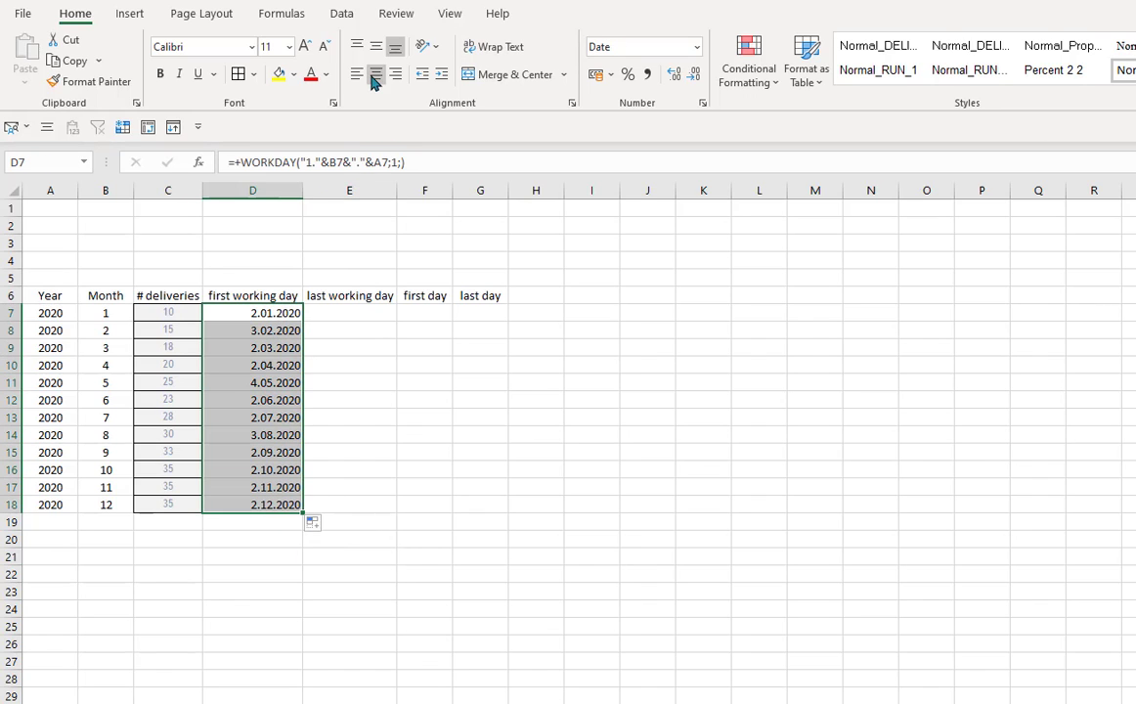
{"action": "left_click", "coordinate": [375, 75]}
{"action": "left_click", "coordinate": [445, 510]}
- Enter the formula =+WORKDAY(DATE(A7;B7+1;1);-1;) in E7 for the last working day of January
{"action": "left_click", "coordinate": [372, 309]}
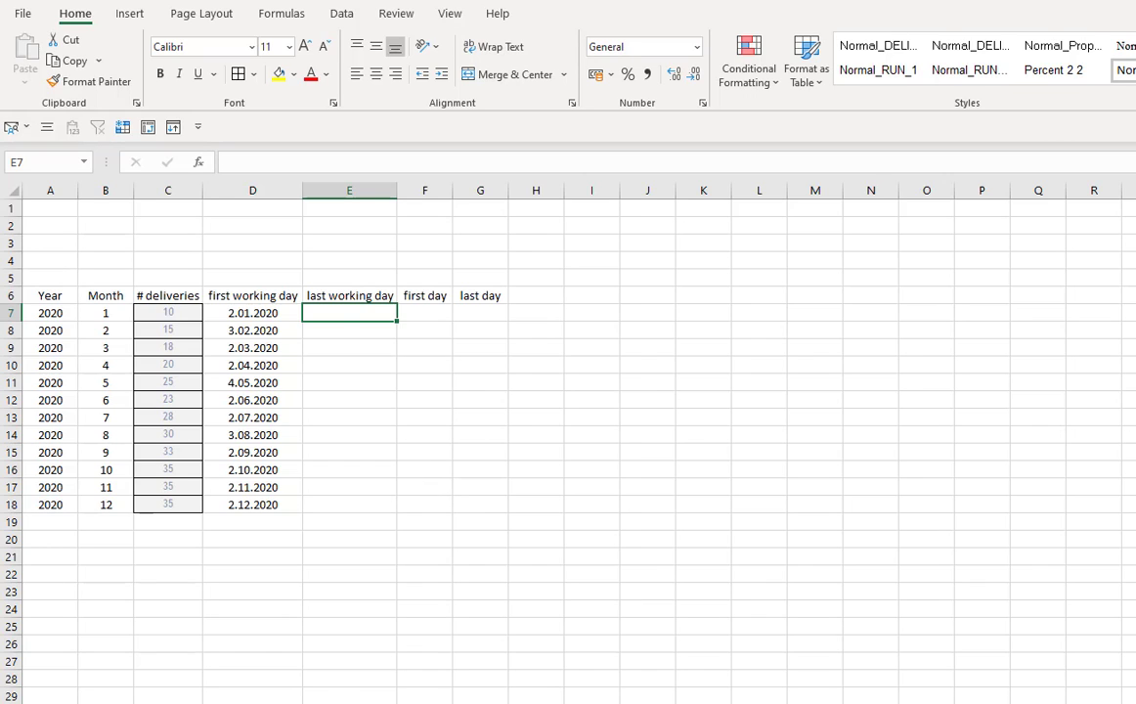
{"action": "type", "text": "+wor"}
{"action": "key", "text": "Tab"}
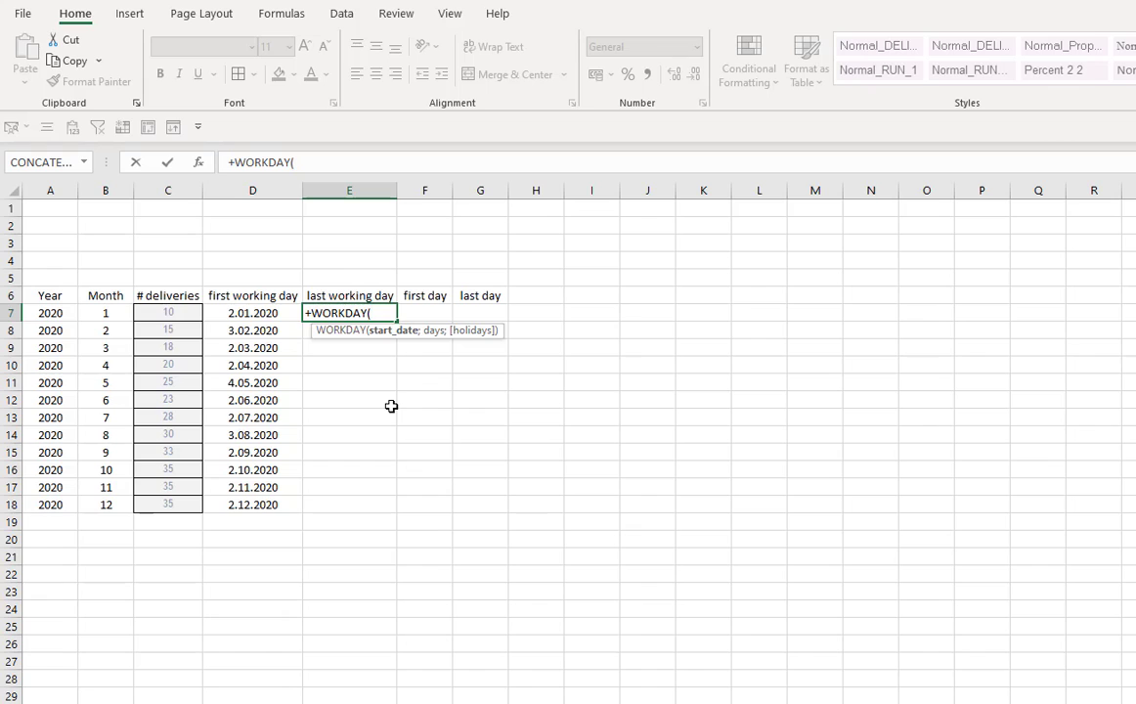
{"action": "type", "text": "dat"}
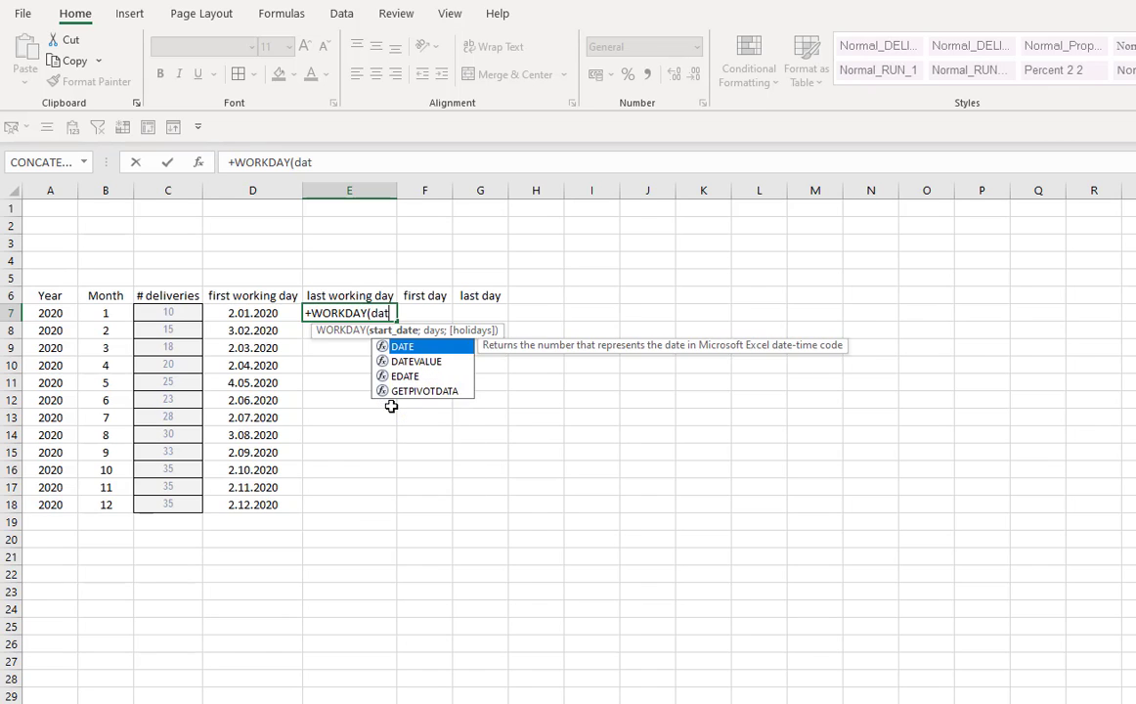
{"action": "key", "text": "Tab"}
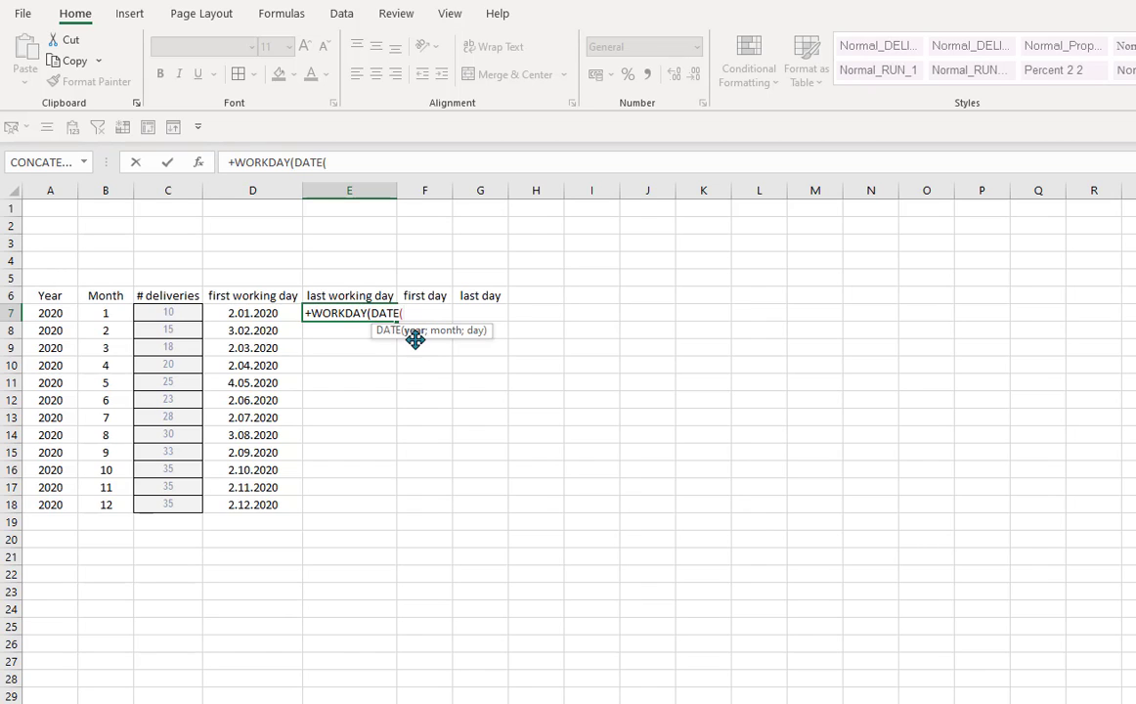
{"action": "left_click", "coordinate": [49, 314]}
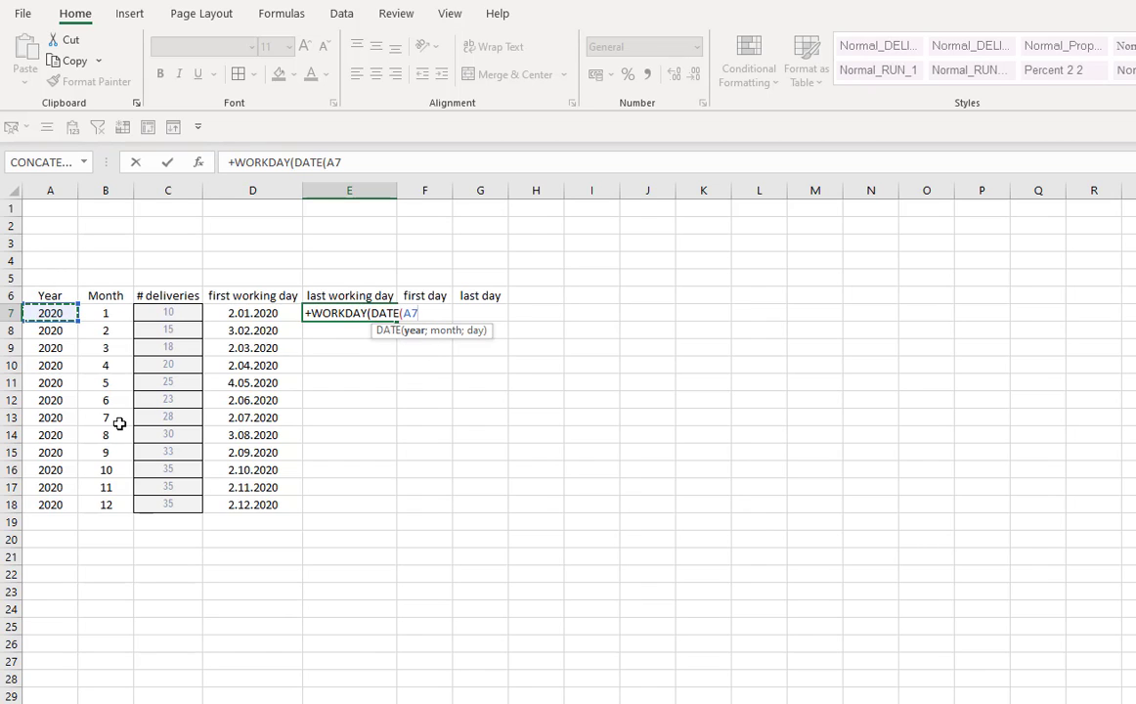
{"action": "type", "text": ";"}
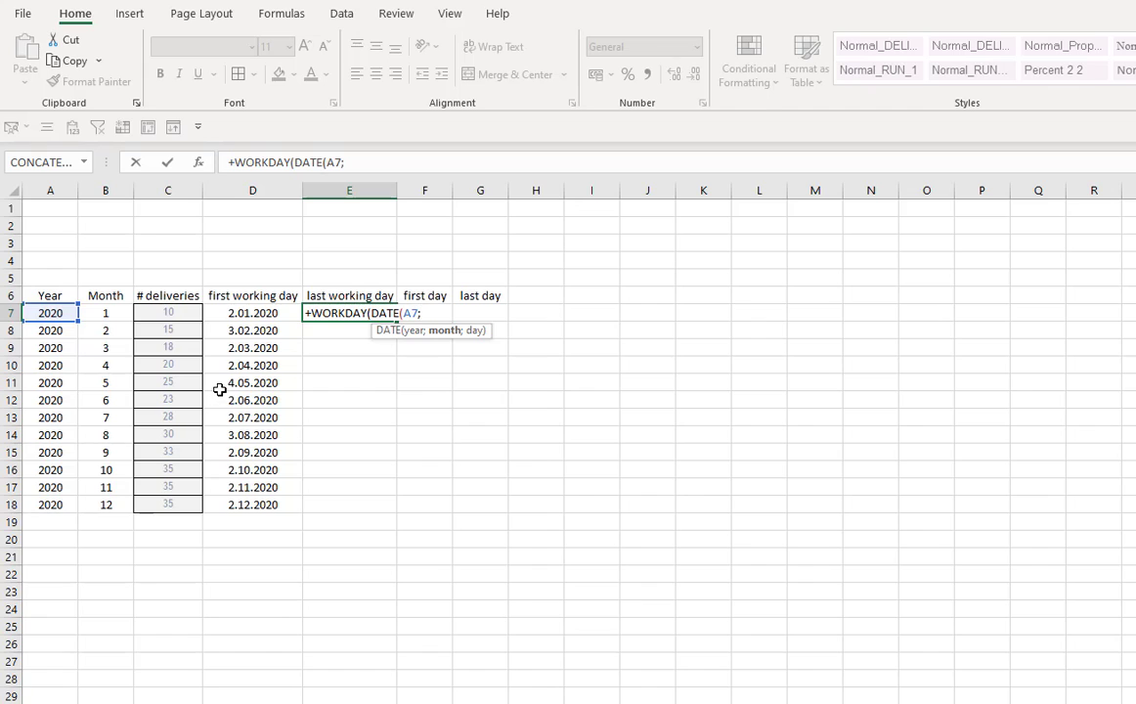
{"action": "left_click", "coordinate": [104, 314]}
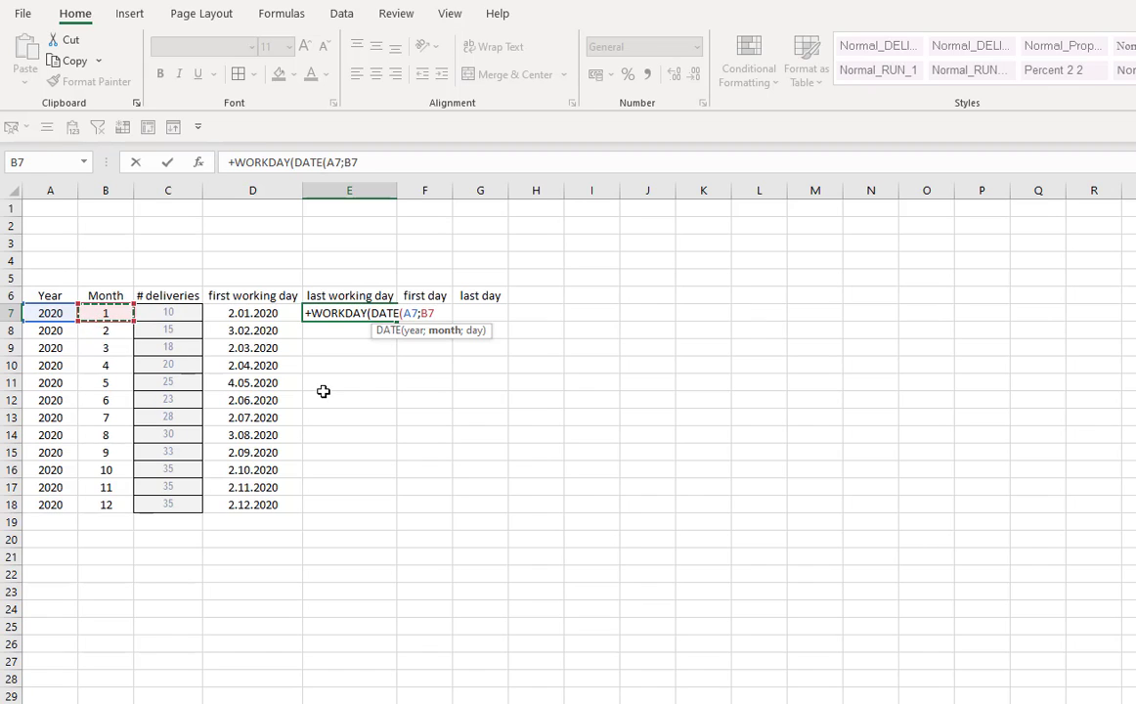
{"action": "type", "text": "+1;"}
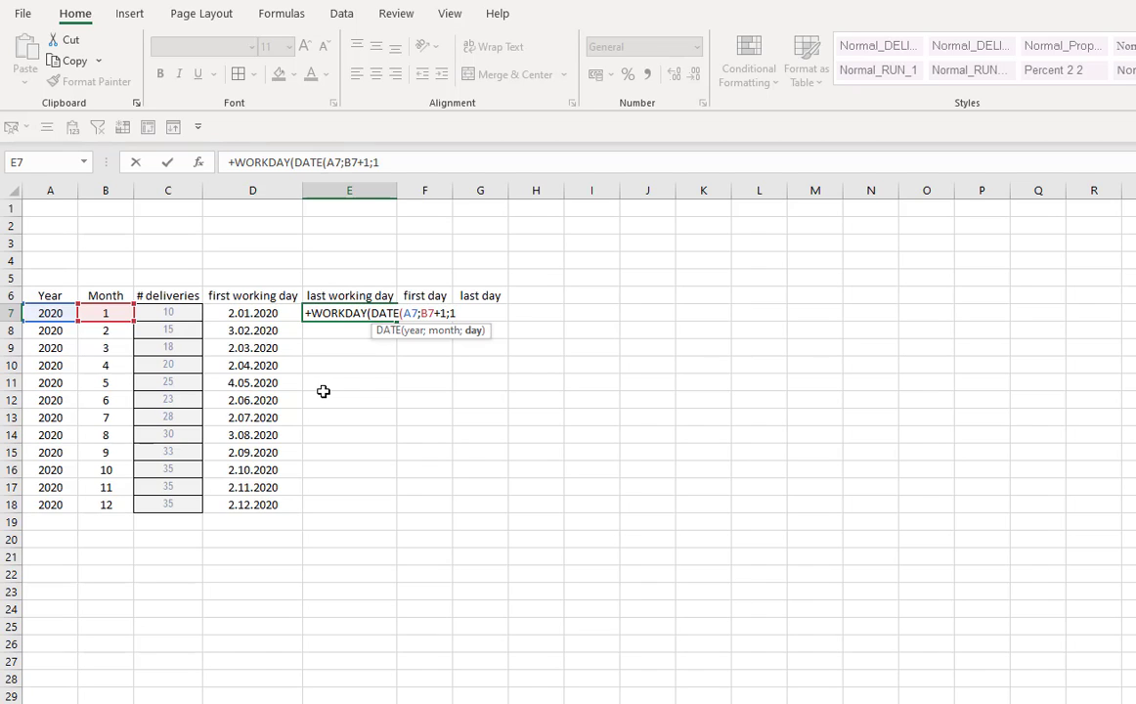
{"action": "type", "text": "1)"}
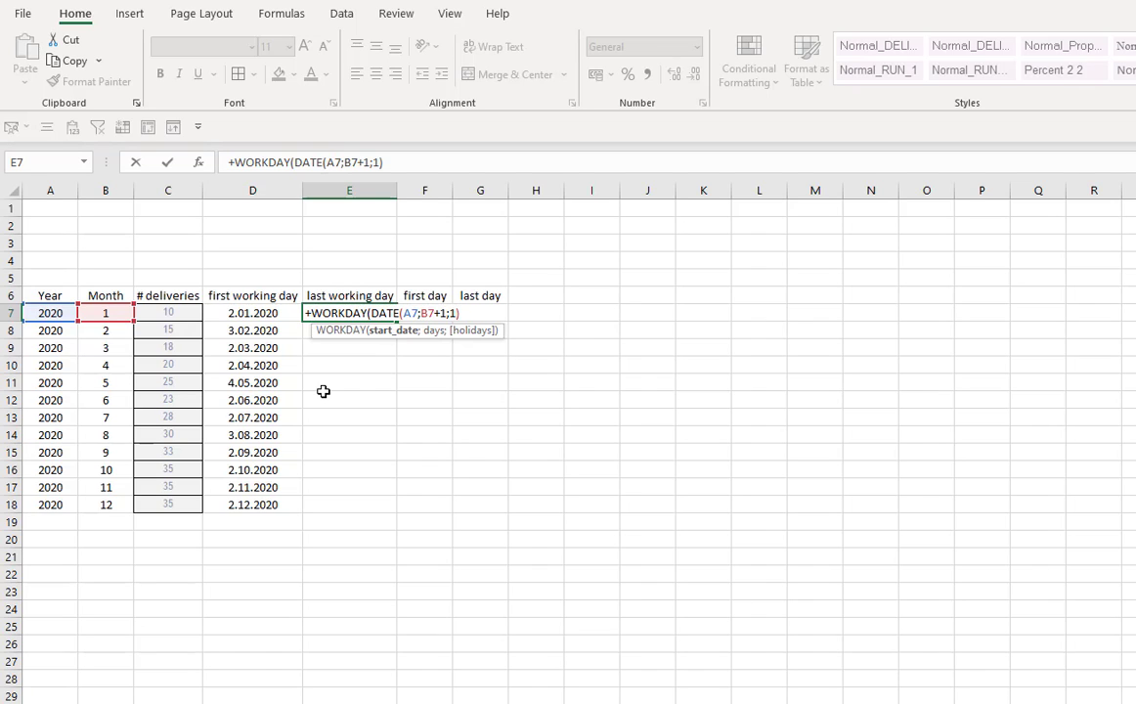
{"action": "type", "text": ";-1"}
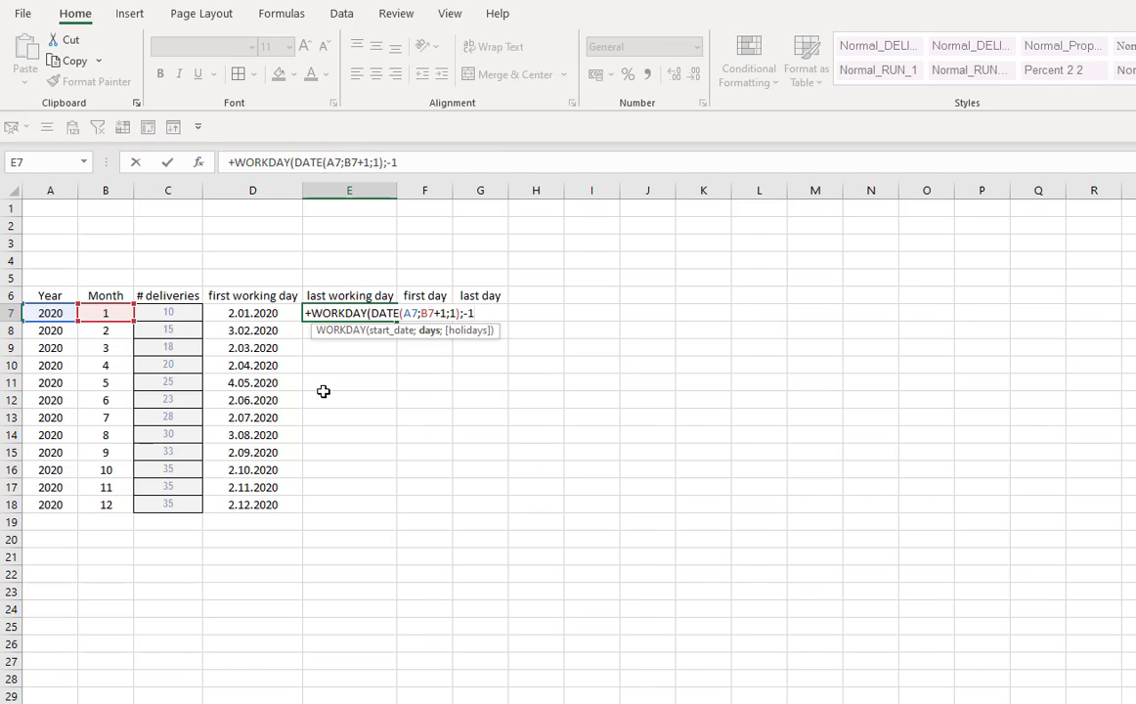
{"action": "type", "text": ";"}
{"action": "type", "text": ")"}
{"action": "key", "text": "Return"}
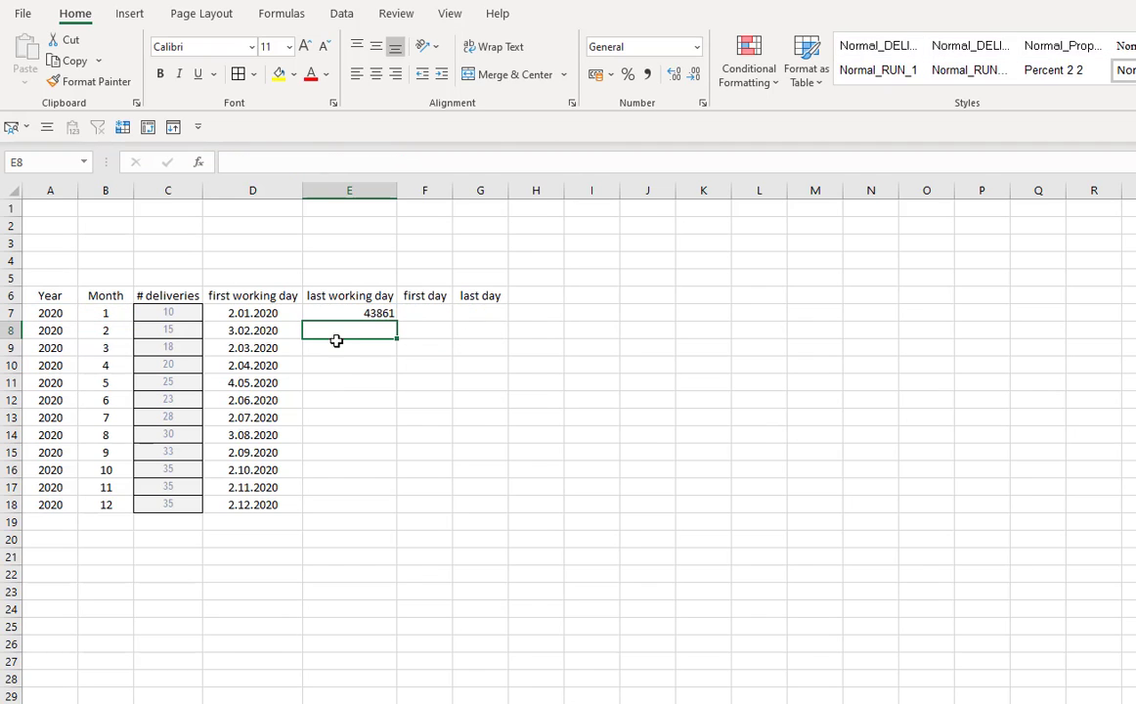
- Format E7 as Short Date
{"action": "left_click", "coordinate": [356, 312]}
{"action": "left_click", "coordinate": [695, 46]}
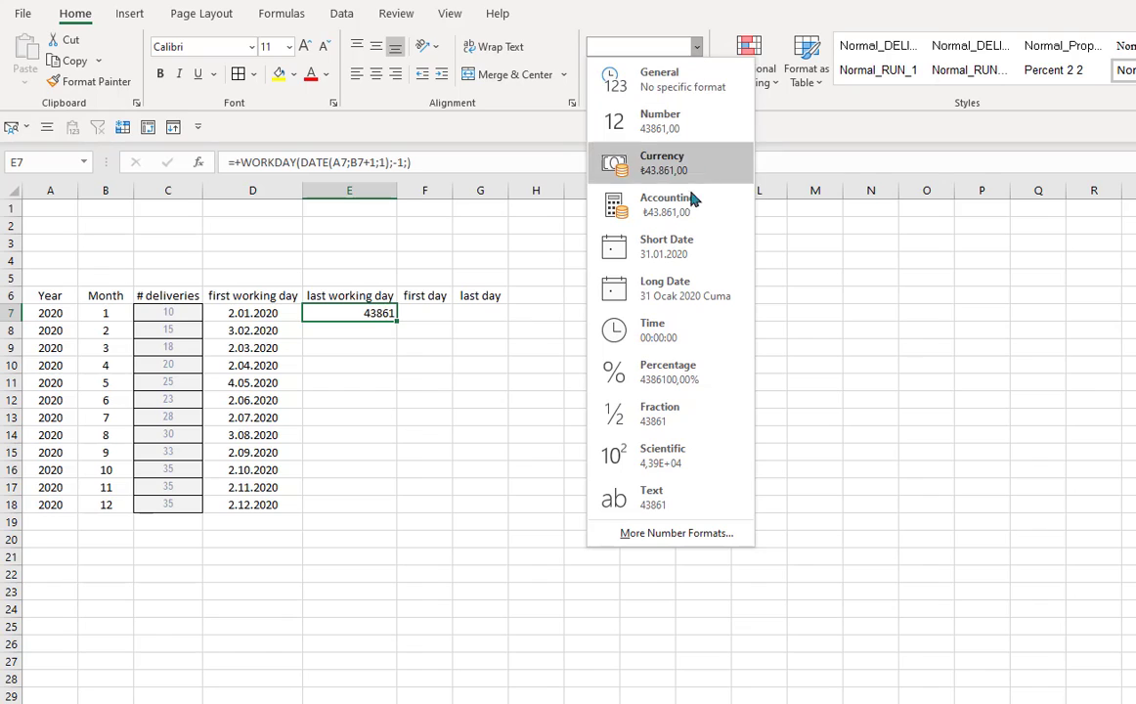
{"action": "left_click", "coordinate": [684, 254]}
{"action": "left_click", "coordinate": [380, 363]}
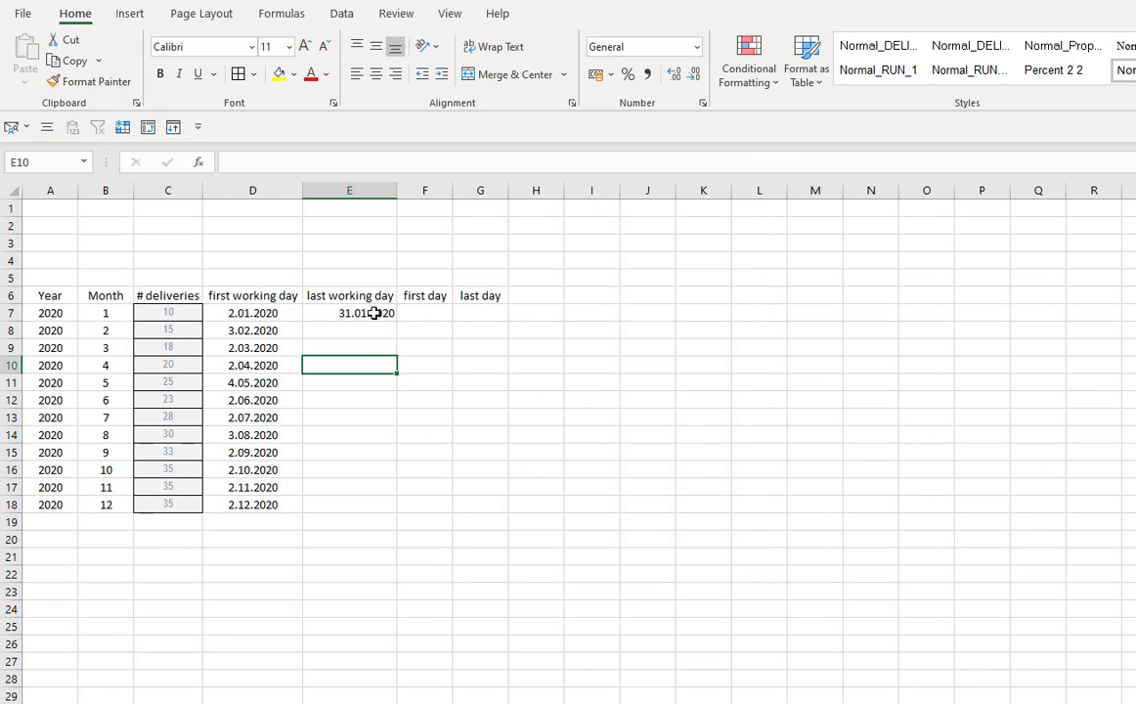
- Step through the evaluation of the last working day formula in E7 with Evaluate Formula
{"action": "left_click", "coordinate": [376, 314]}
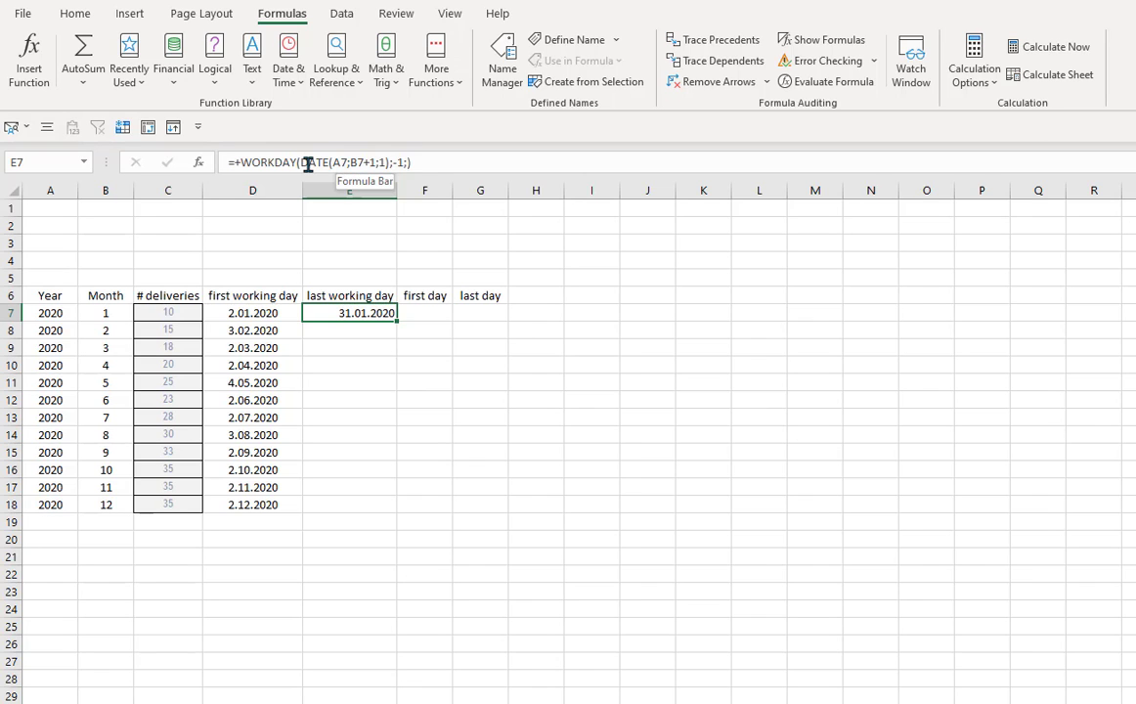
{"action": "left_click", "coordinate": [828, 82]}
{"action": "left_click_drag", "start_coordinate": [788, 258], "coordinate": [593, 359]}
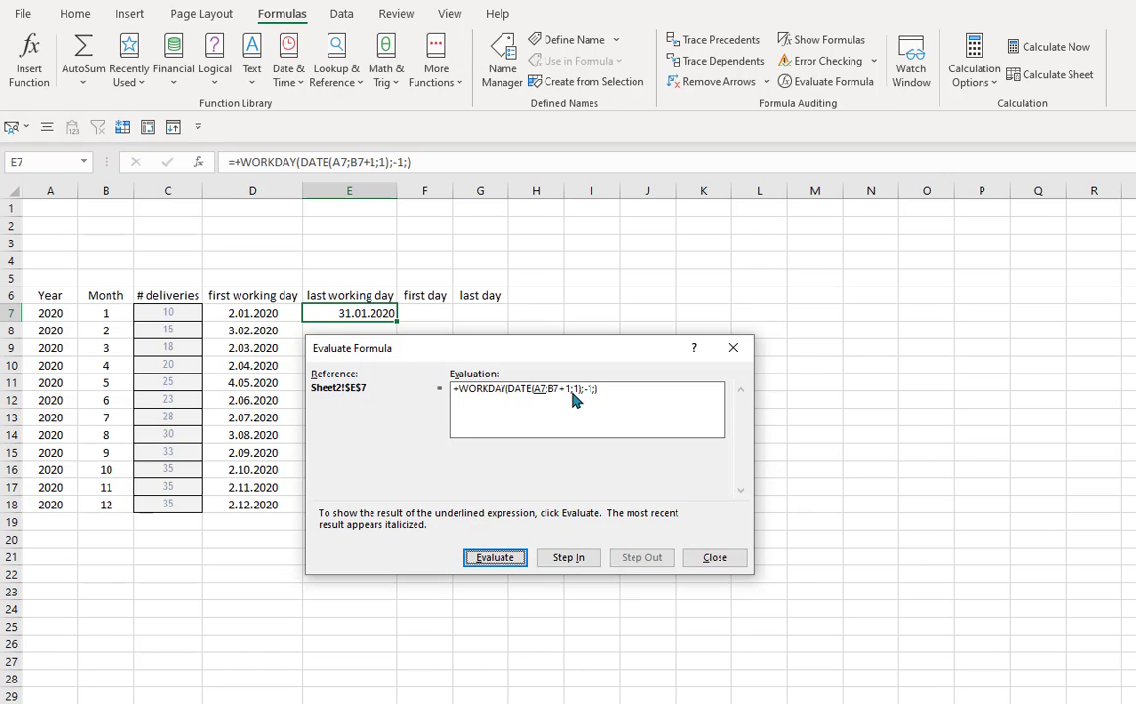
{"action": "left_click", "coordinate": [503, 561]}
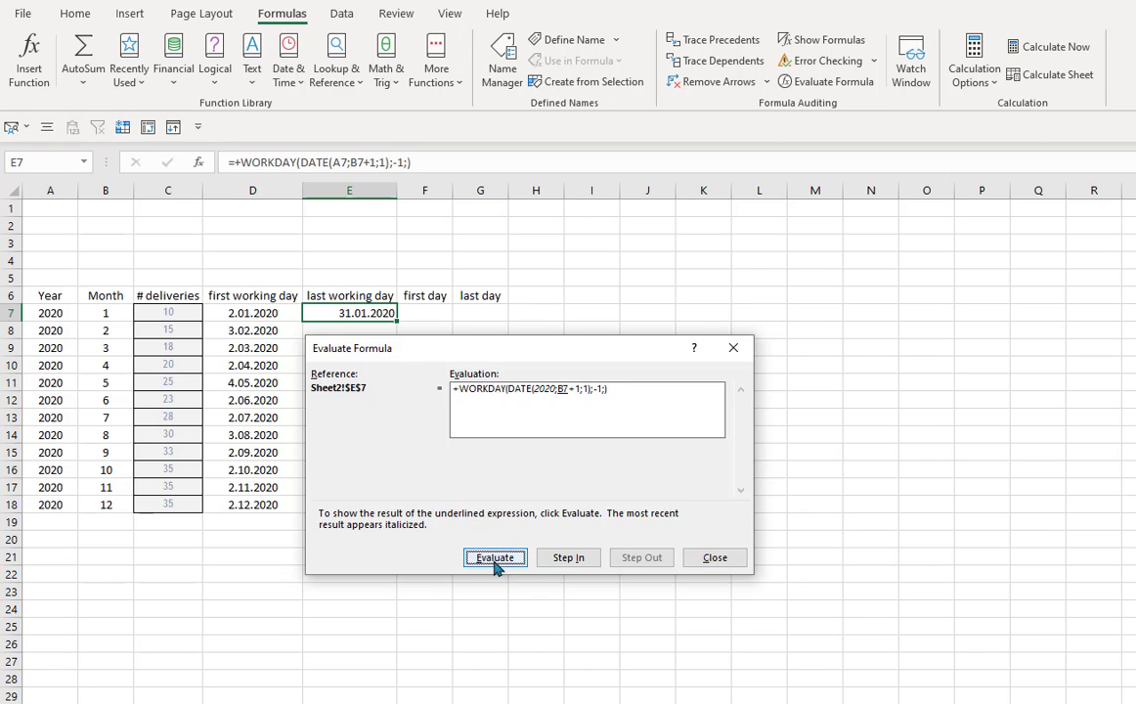
{"action": "left_click", "coordinate": [502, 561]}
{"action": "left_click", "coordinate": [502, 561]}
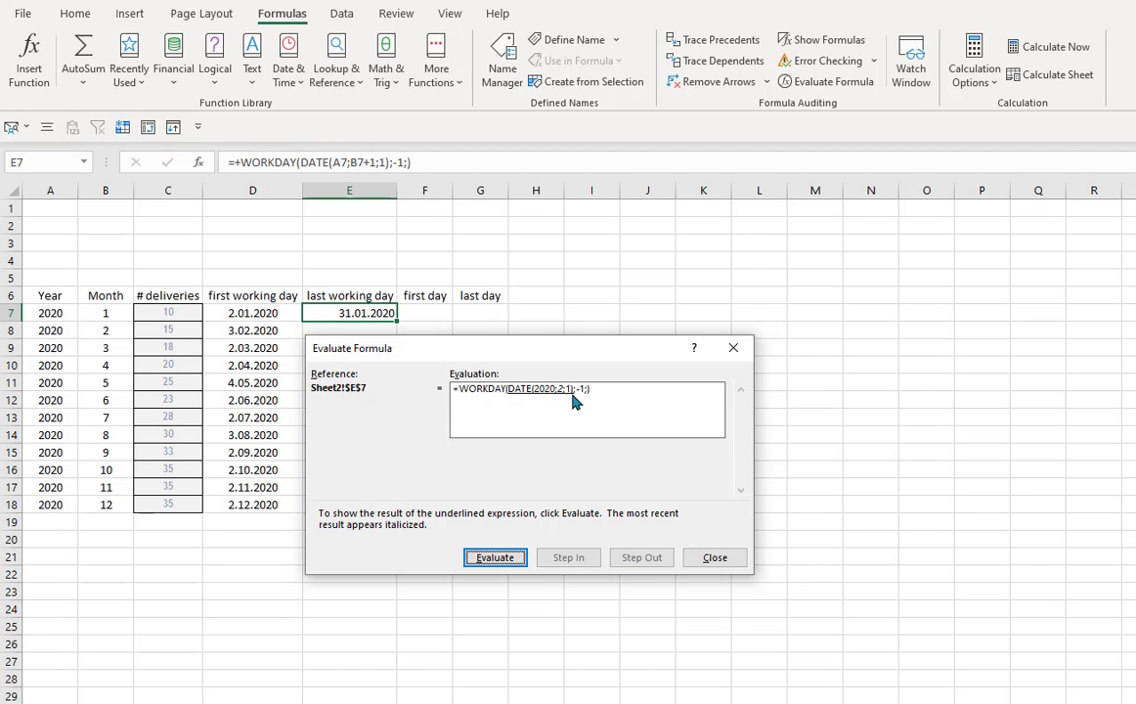
{"action": "left_click", "coordinate": [713, 558]}
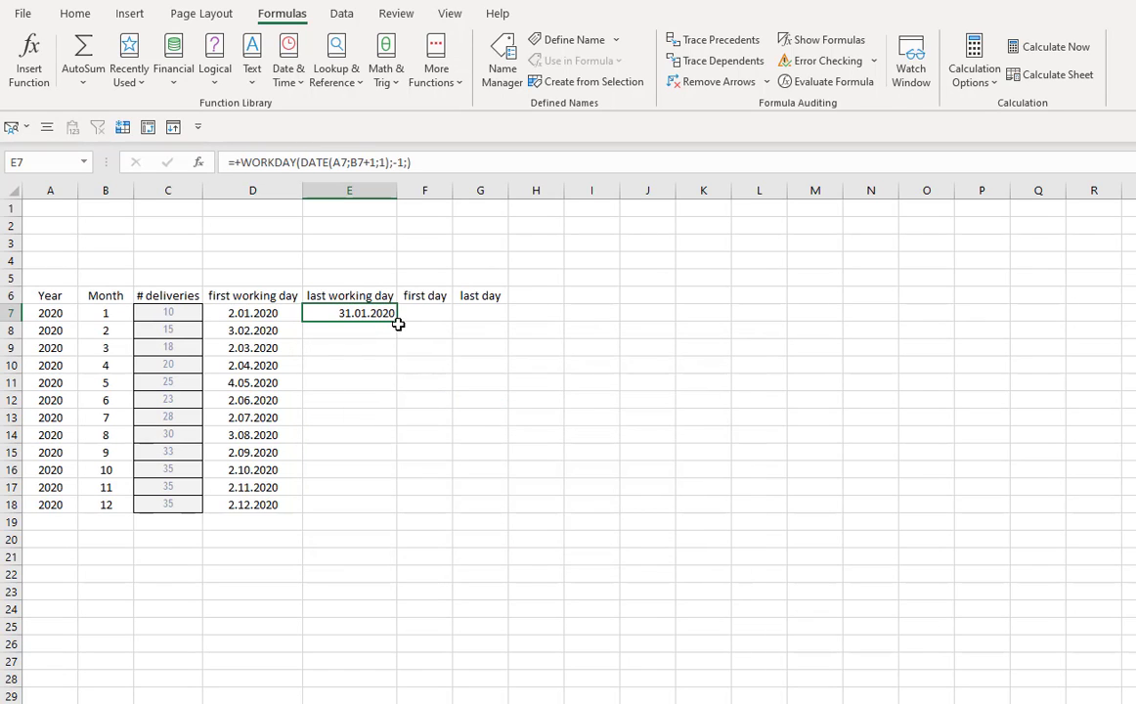
- Fill the last working day formula from E7 down through E18
{"action": "double_click", "coordinate": [398, 321]}
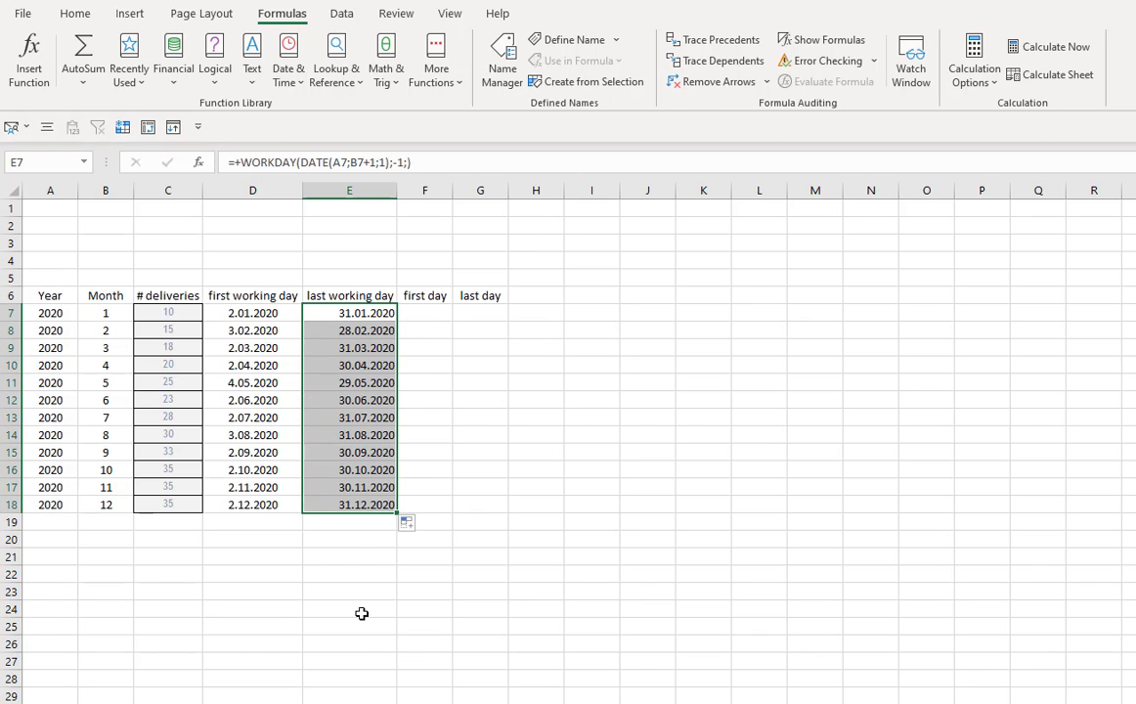
{"action": "left_click", "coordinate": [354, 539]}
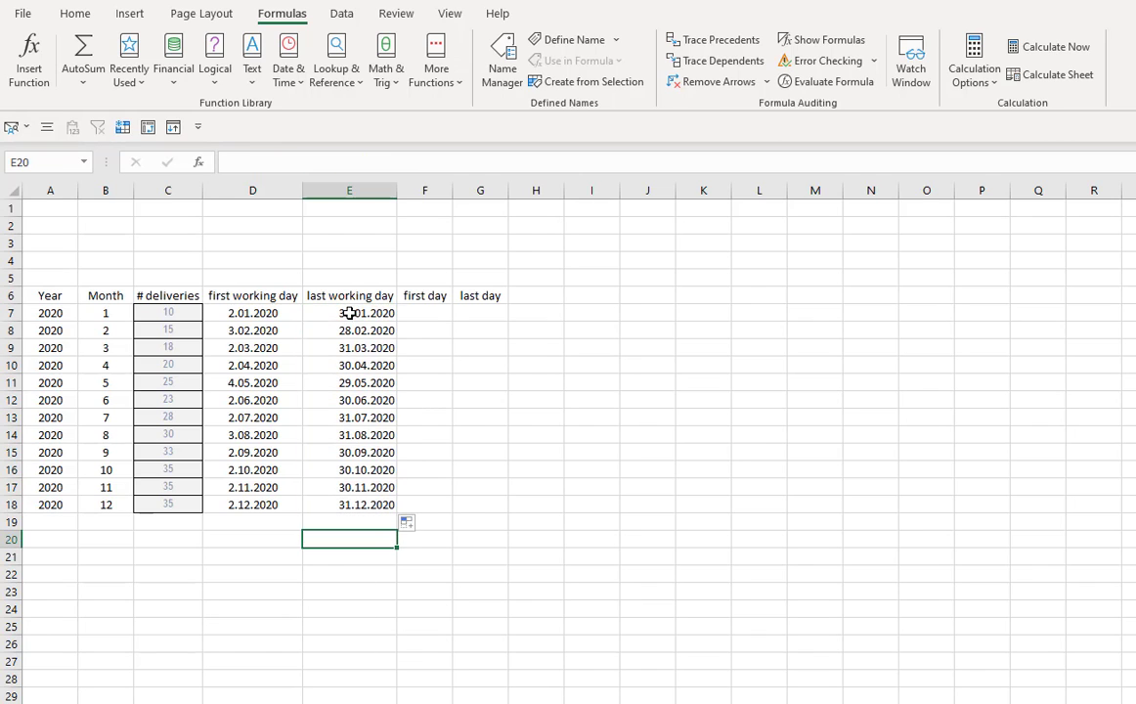
- Center-align the last working day dates in E7 through E18
{"action": "left_click_drag", "start_coordinate": [349, 313], "coordinate": [352, 504]}
{"action": "left_click", "coordinate": [355, 573]}
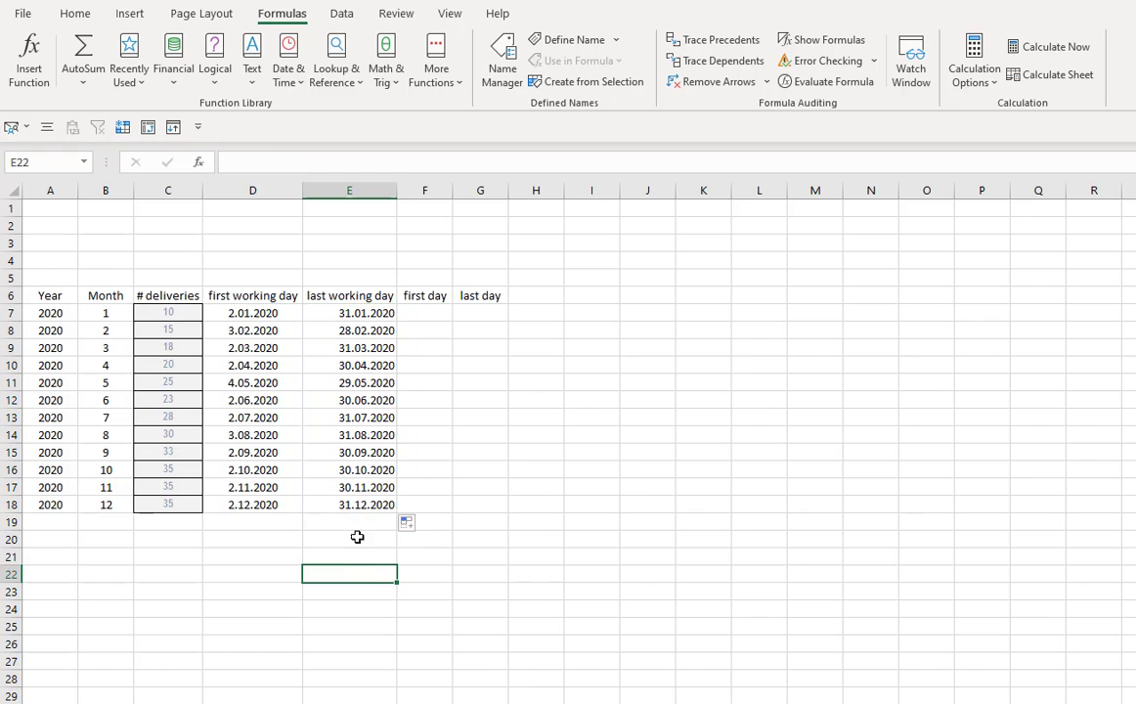
{"action": "left_click", "coordinate": [355, 296]}
{"action": "left_click_drag", "start_coordinate": [351, 313], "coordinate": [350, 504]}
{"action": "left_click_drag", "start_coordinate": [252, 313], "coordinate": [350, 504]}
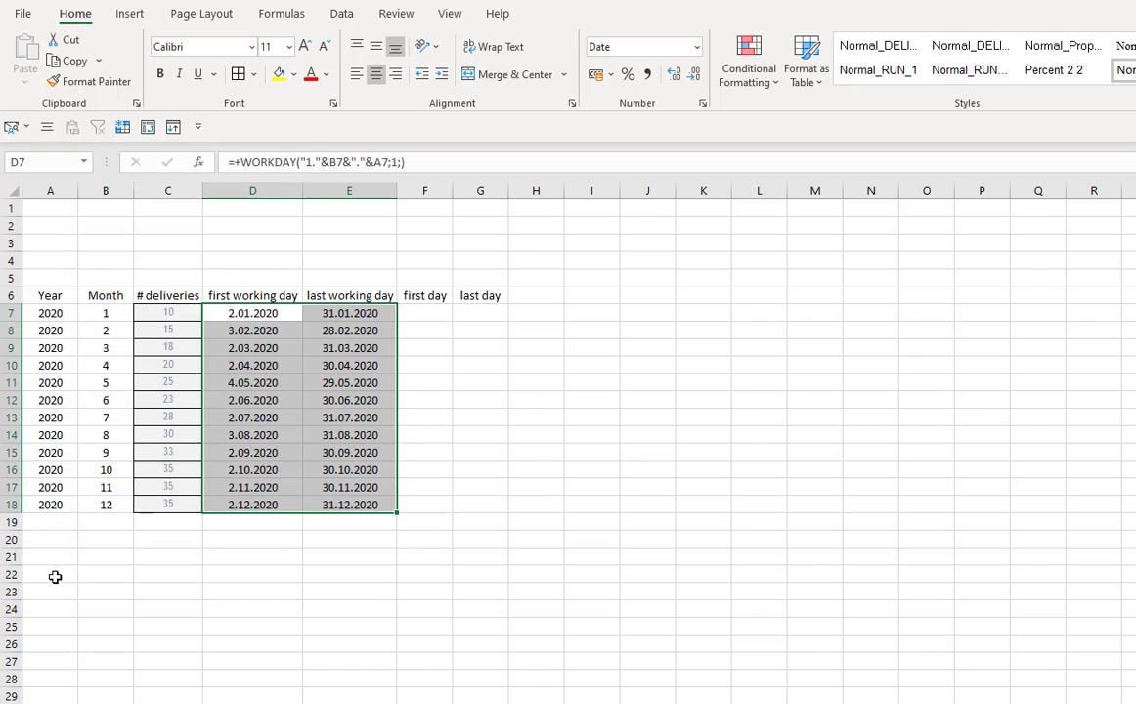
- Enter the label "holiday 1" in A22 and fill the series down to "holiday 4" in A25
{"action": "left_click", "coordinate": [53, 575]}
{"action": "type", "text": "holiday"}
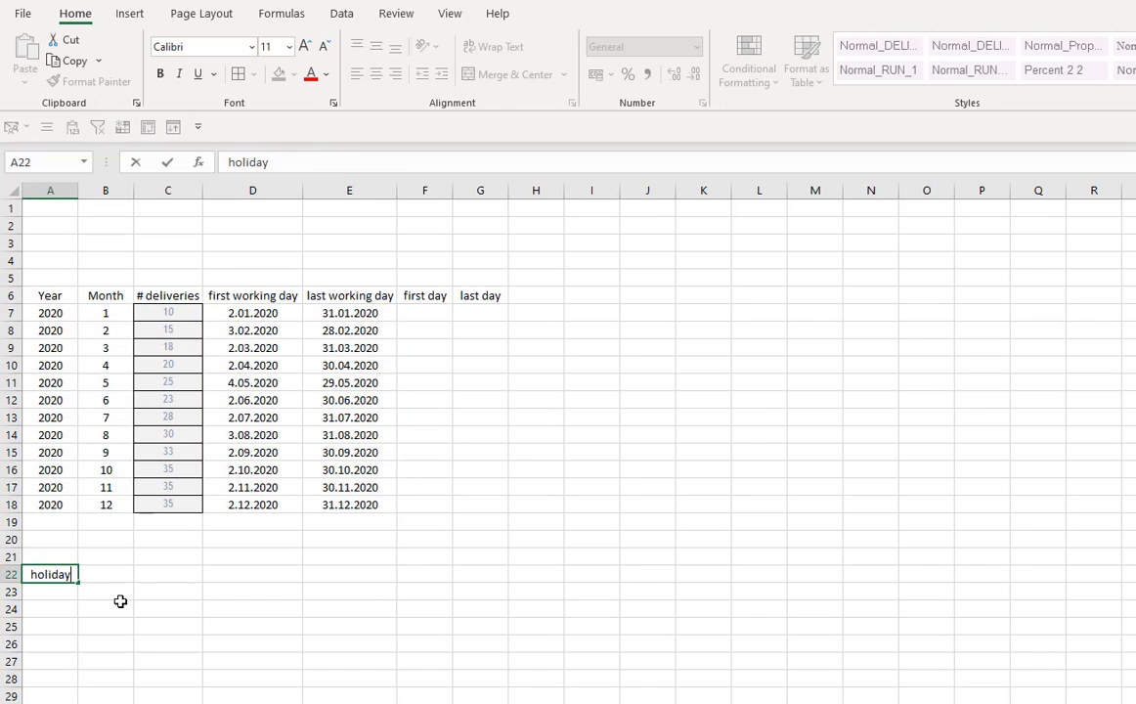
{"action": "type", "text": " 1"}
{"action": "key", "text": "Return"}
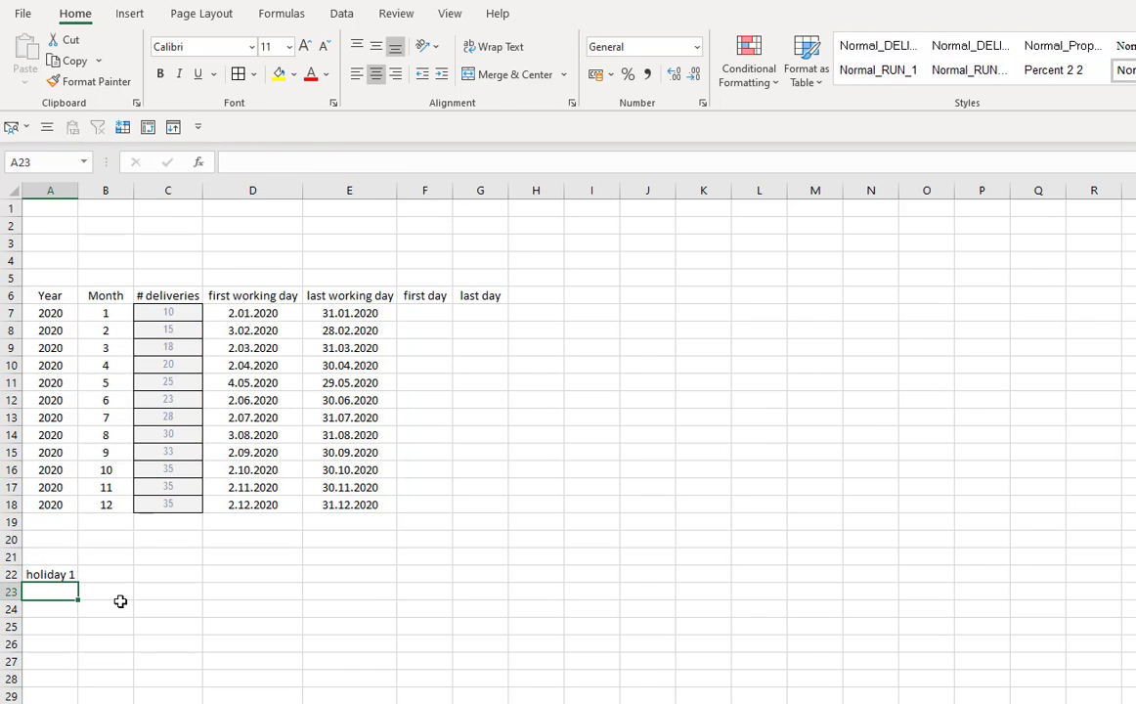
{"action": "left_click", "coordinate": [66, 579]}
{"action": "left_click", "coordinate": [81, 586]}
{"action": "left_click", "coordinate": [63, 577]}
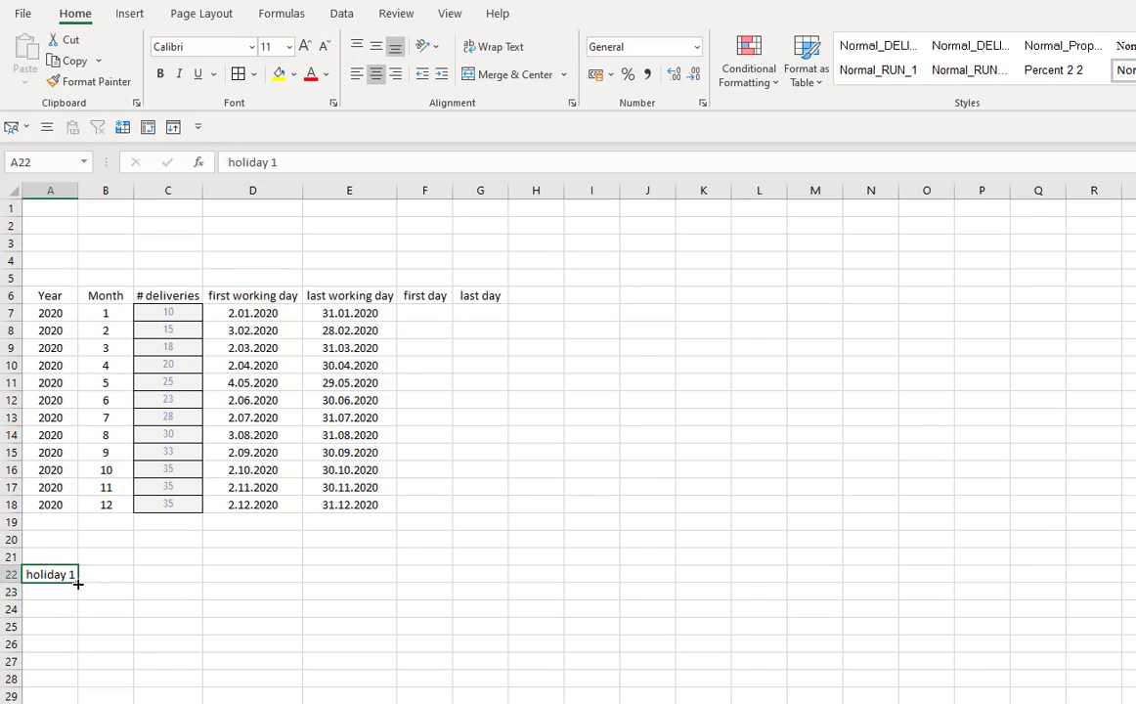
{"action": "left_click_drag", "start_coordinate": [77, 584], "coordinate": [78, 633]}
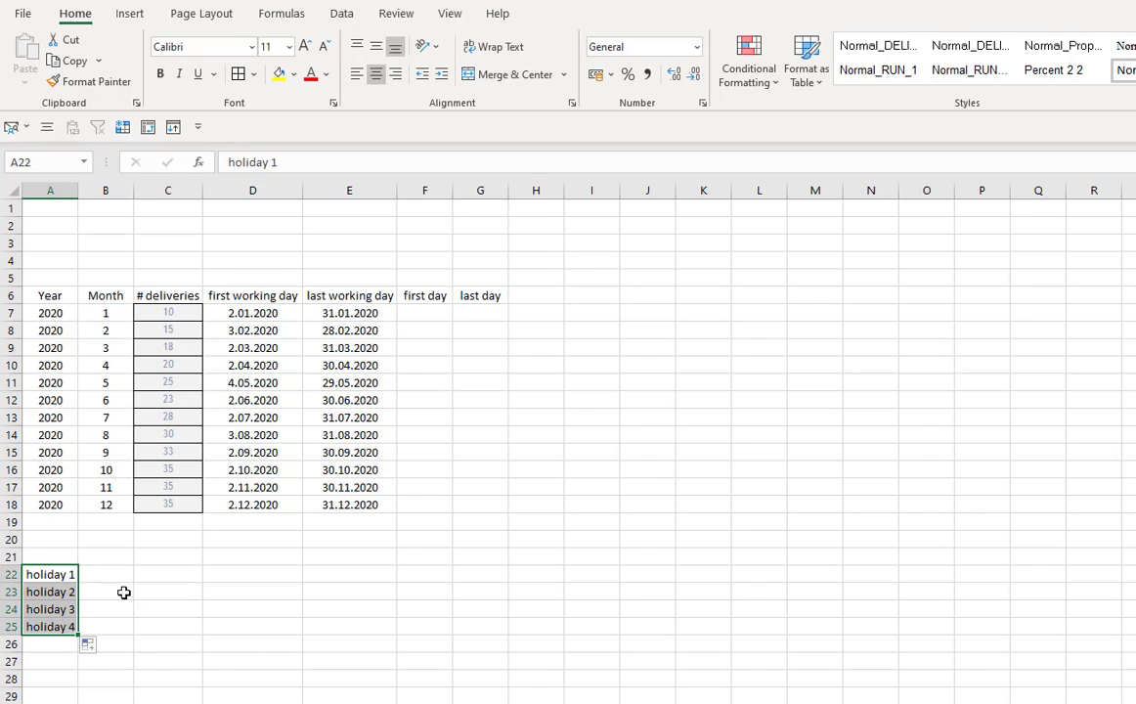
- Enter the holiday dates 03.02.2020 in B22 and 30.04.20 in B23
{"action": "left_click", "coordinate": [114, 575]}
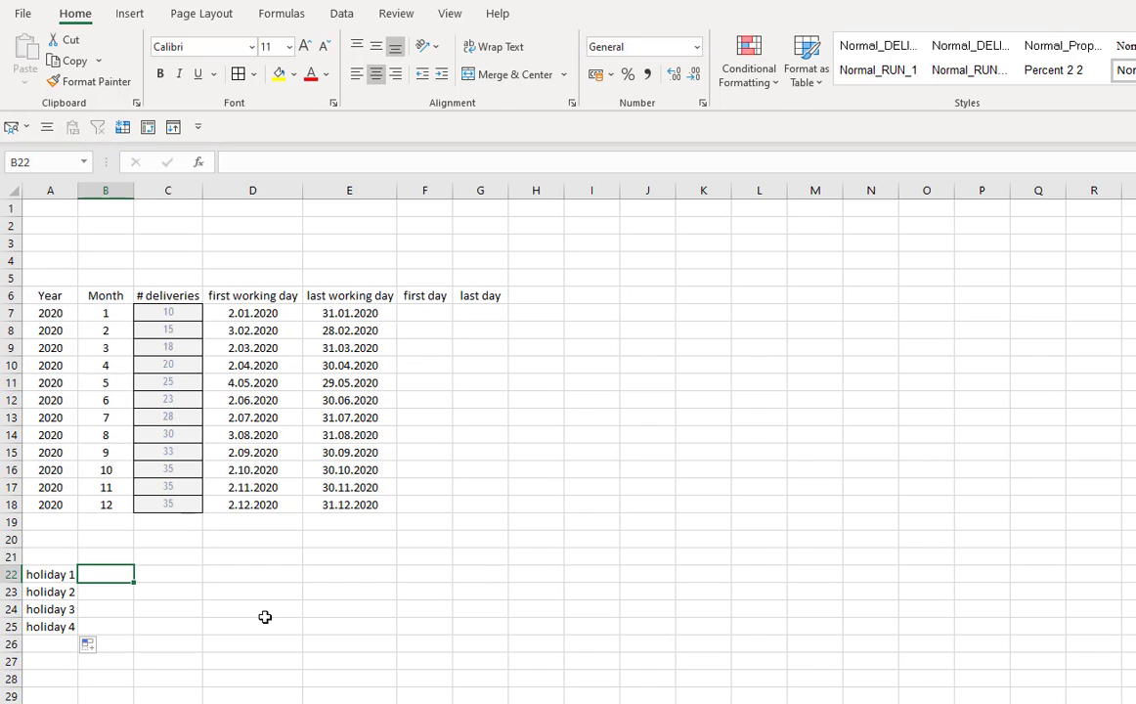
{"action": "type", "text": "03.02."}
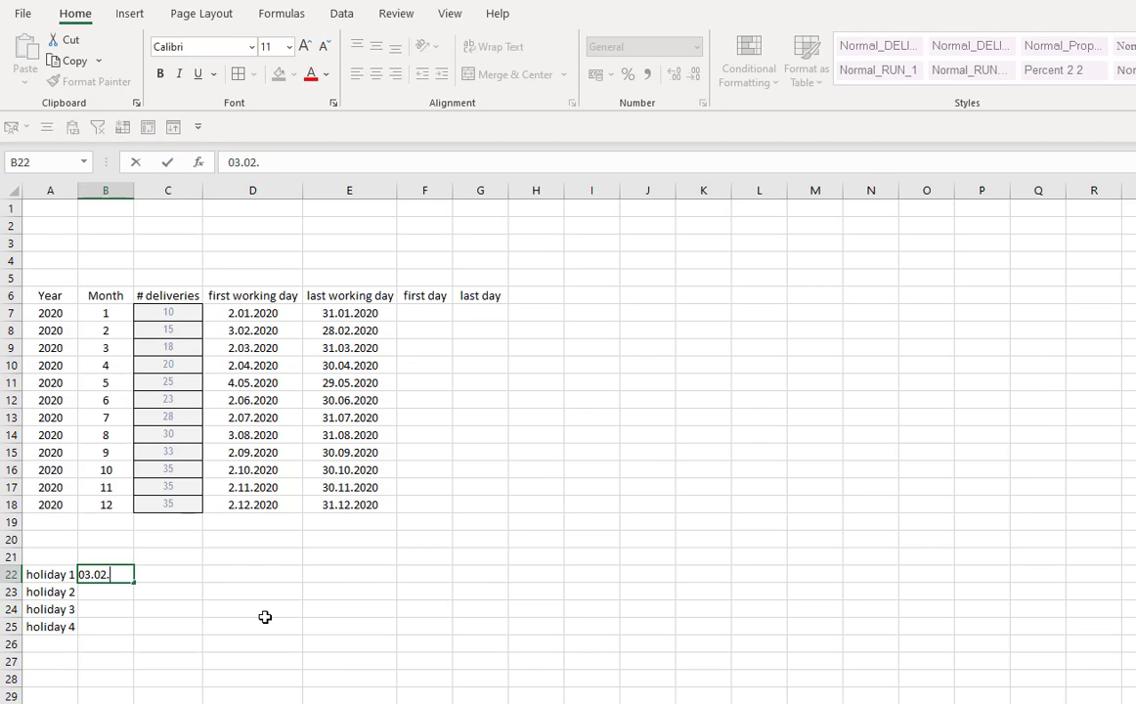
{"action": "type", "text": "2020"}
{"action": "key", "text": "Return"}
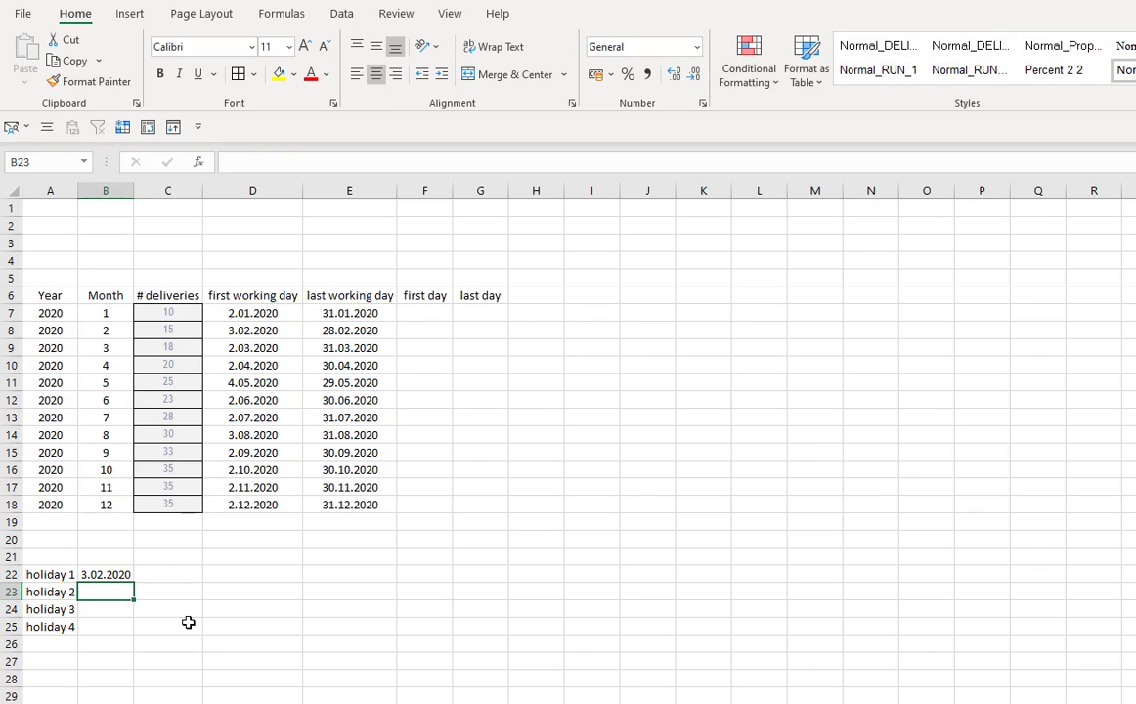
{"action": "type", "text": "30.04"}
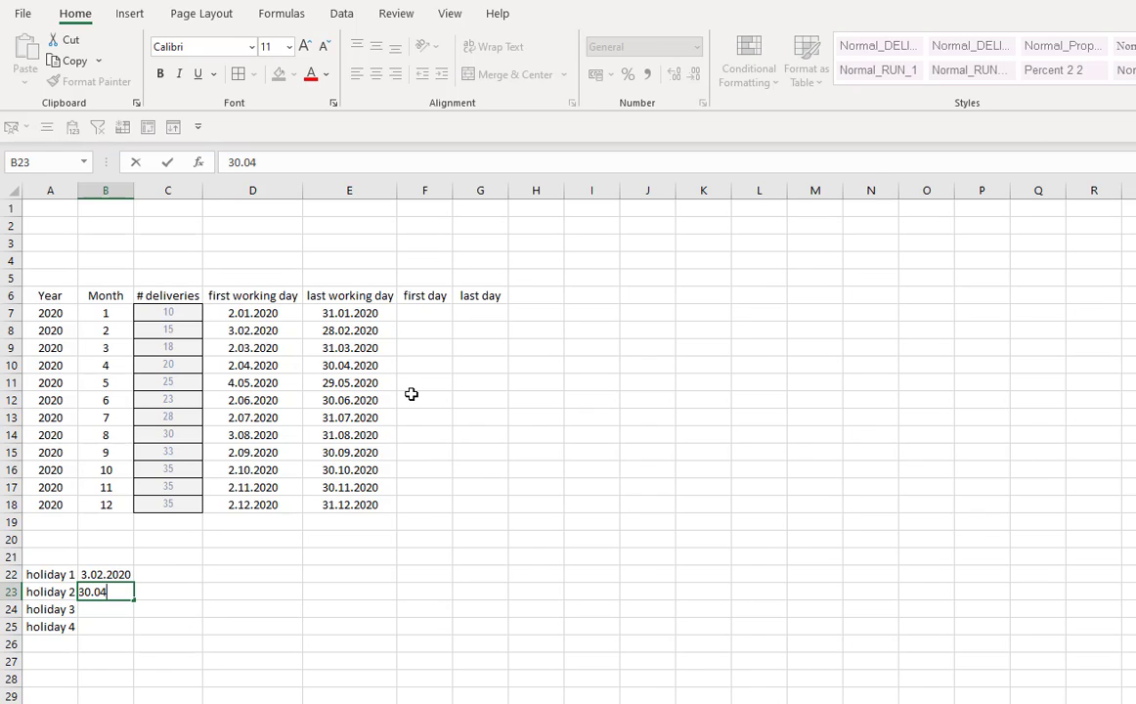
{"action": "type", "text": ".20.20"}
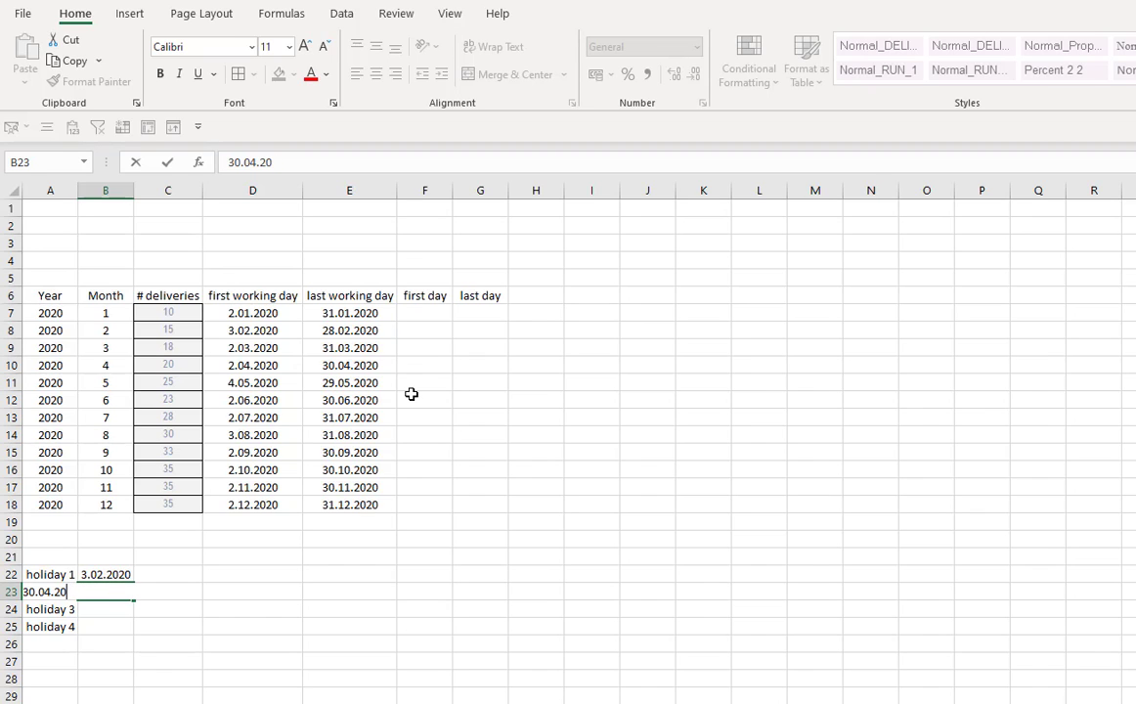
{"action": "key", "text": "Return"}
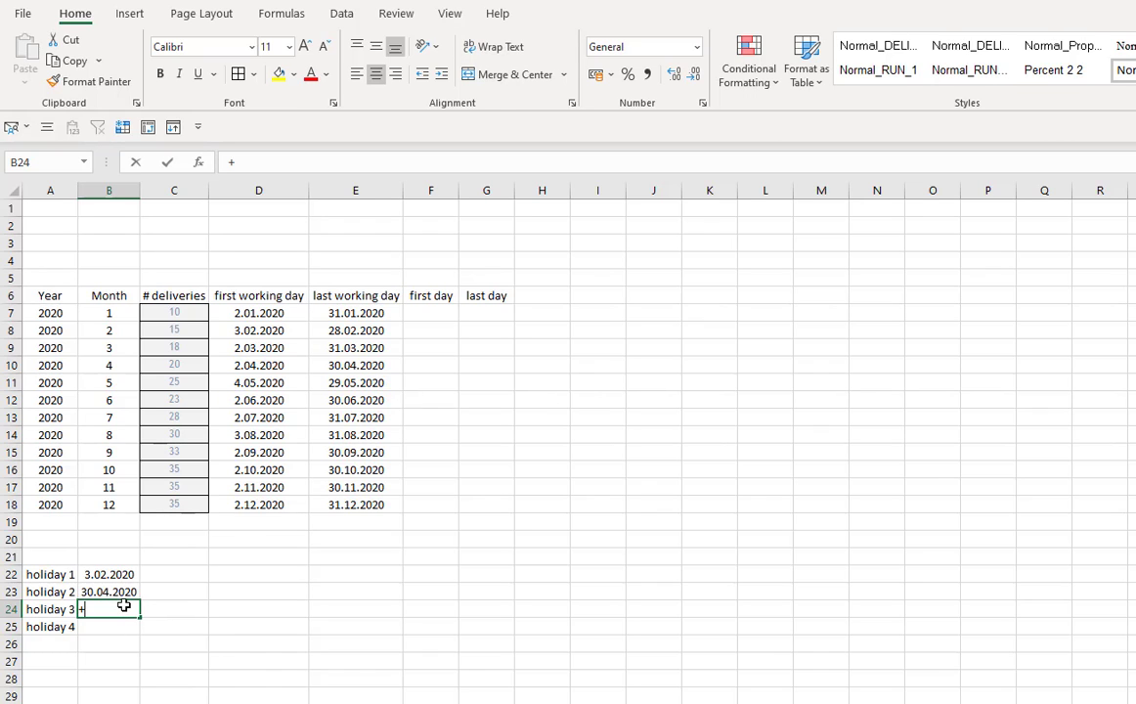
- Set B24 to the formula =+B23+45 and copy it down into B25
{"action": "type", "text": "+"}
{"action": "key", "text": "Up"}
{"action": "type", "text": "+45"}
{"action": "key", "text": "Return"}
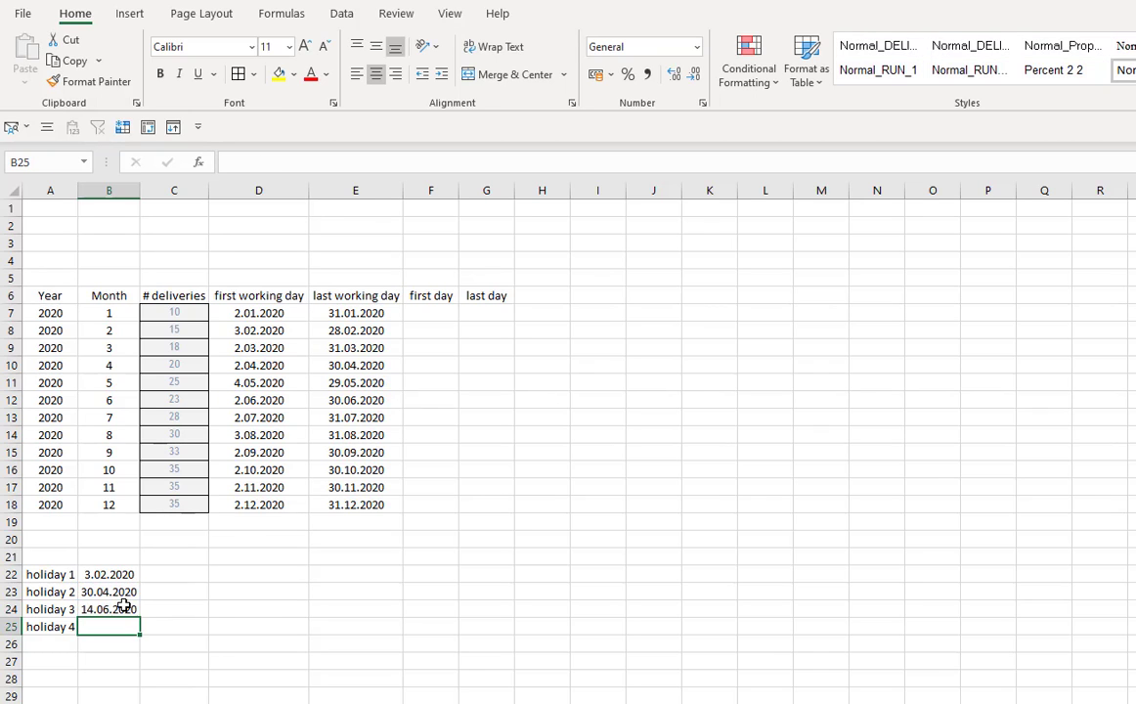
{"action": "key", "text": "ctrl+d"}
{"action": "left_click_drag", "start_coordinate": [113, 576], "coordinate": [124, 624]}
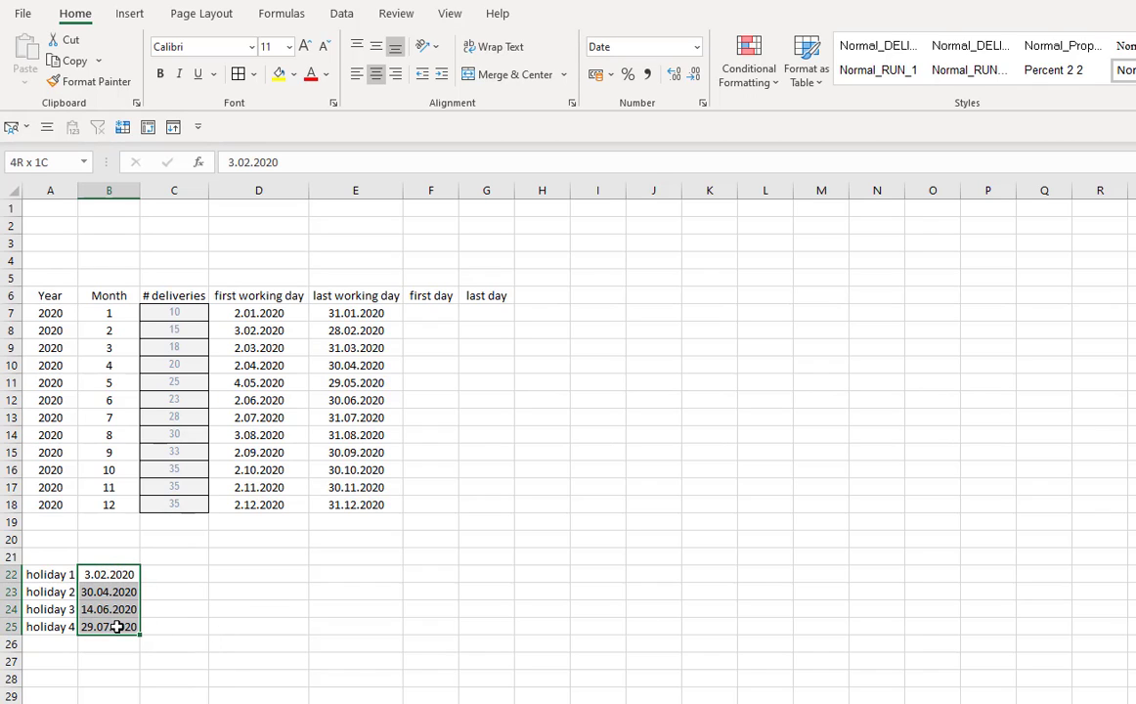
{"action": "key", "text": "ctrl+c"}
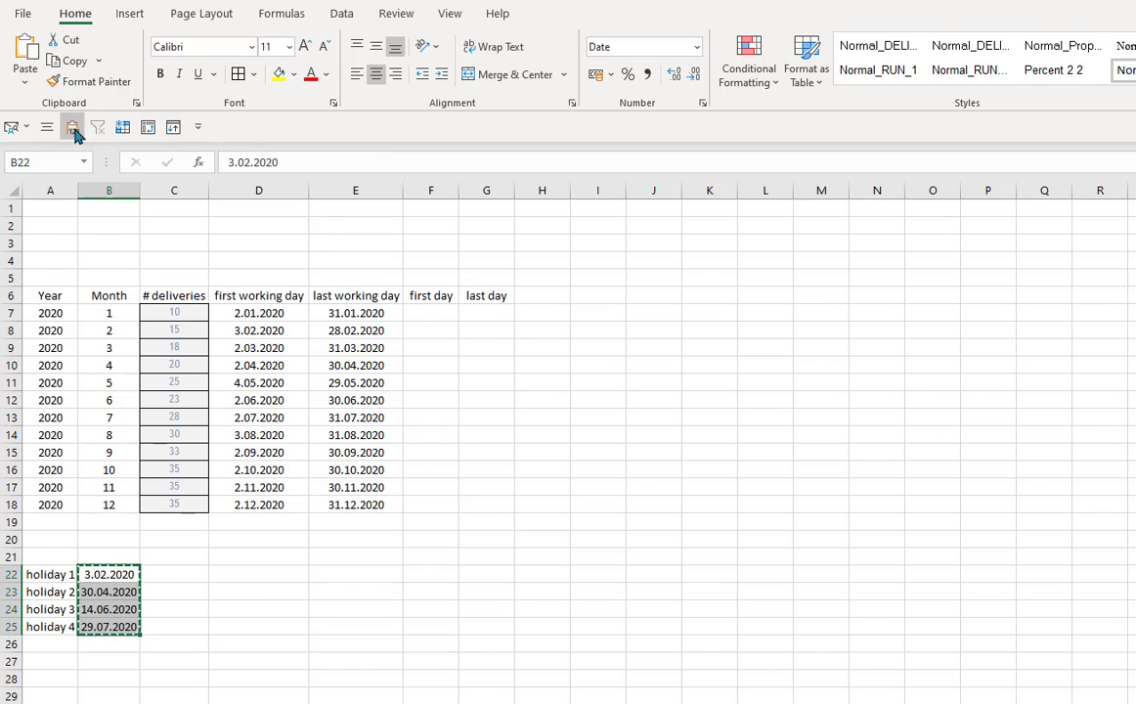
{"action": "left_click", "coordinate": [259, 679]}
{"action": "key", "text": "Escape"}
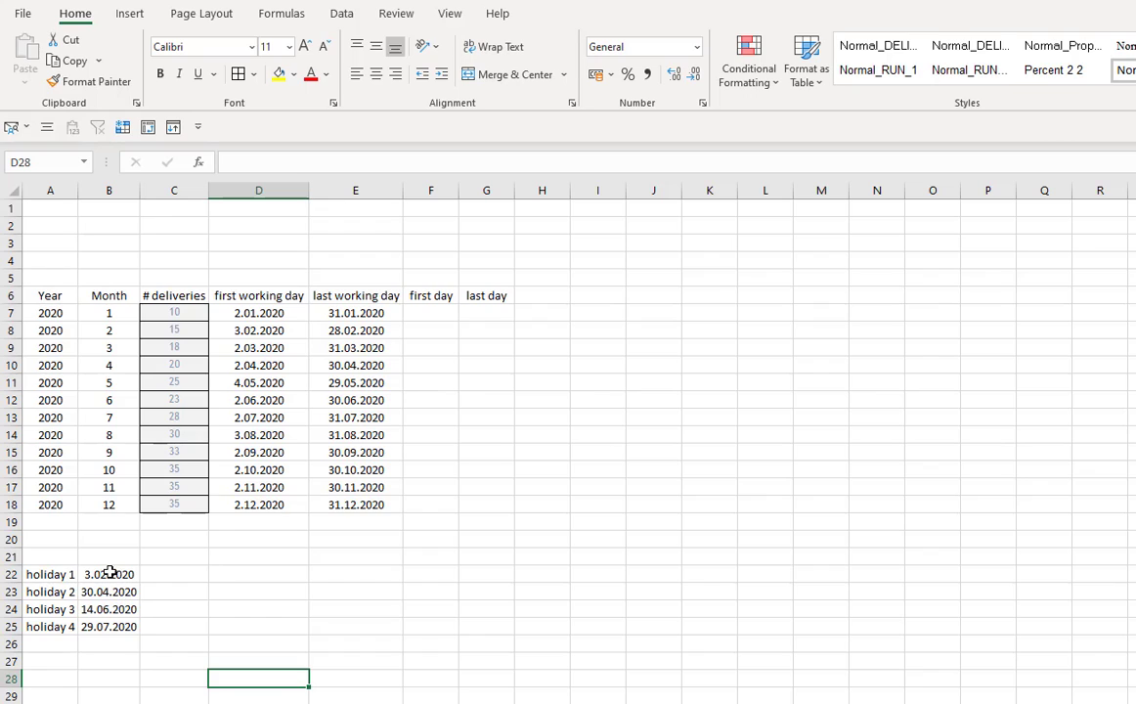
- Add the absolute holiday range $B$22:$B$25 as the holidays argument of the WORKDAY formula in D7
{"action": "left_click", "coordinate": [270, 315]}
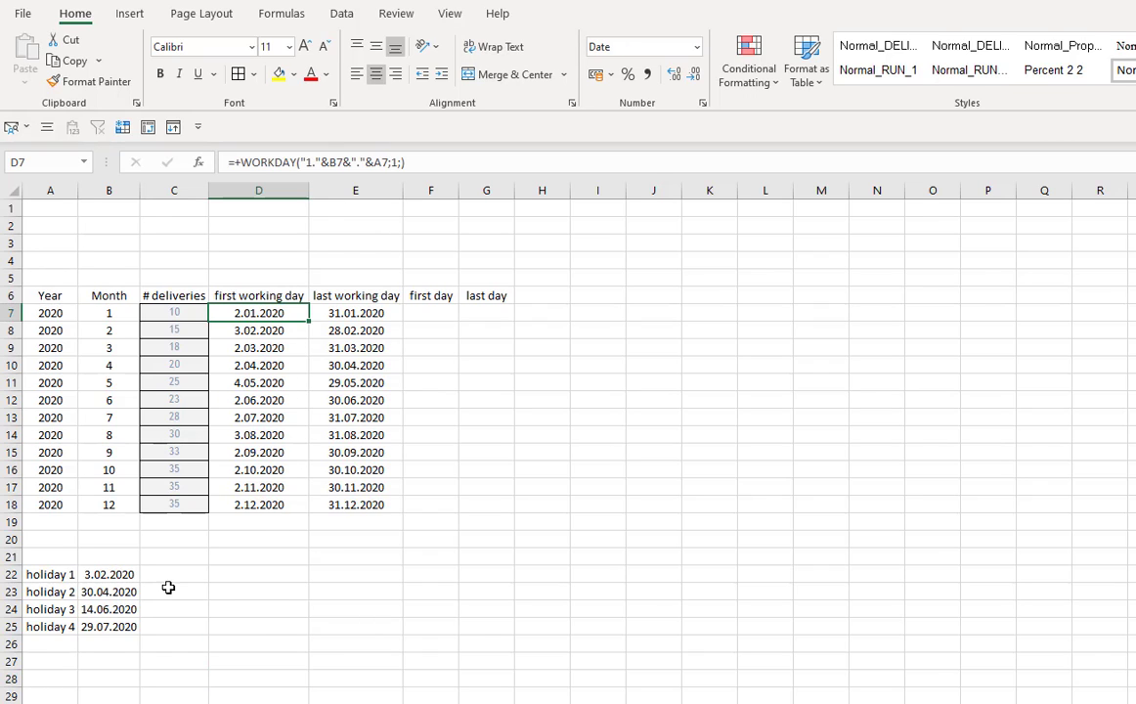
{"action": "left_click_drag", "start_coordinate": [54, 574], "coordinate": [124, 631]}
{"action": "left_click", "coordinate": [123, 628]}
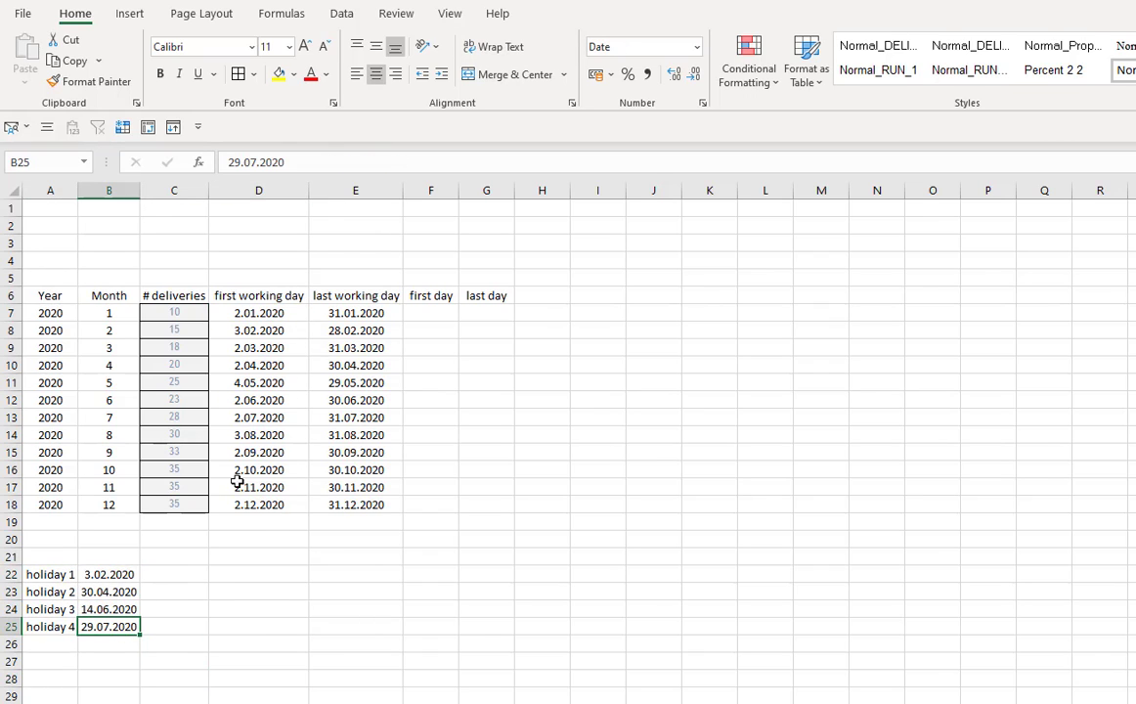
{"action": "left_click", "coordinate": [266, 315]}
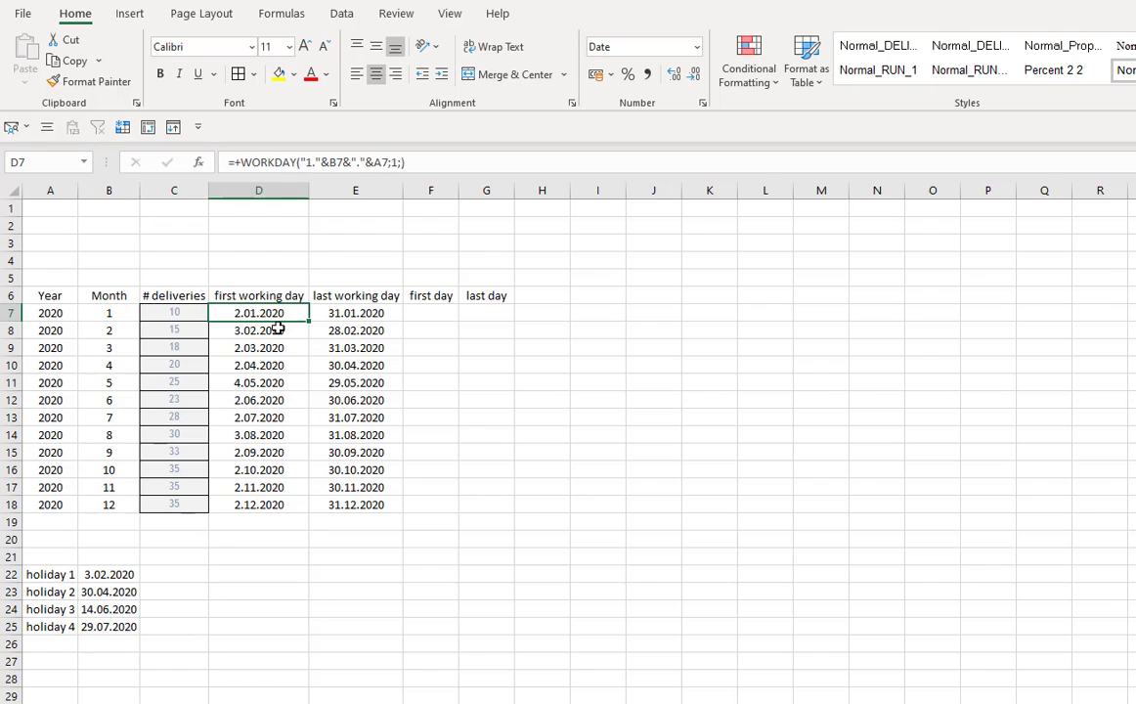
{"action": "left_click", "coordinate": [403, 163]}
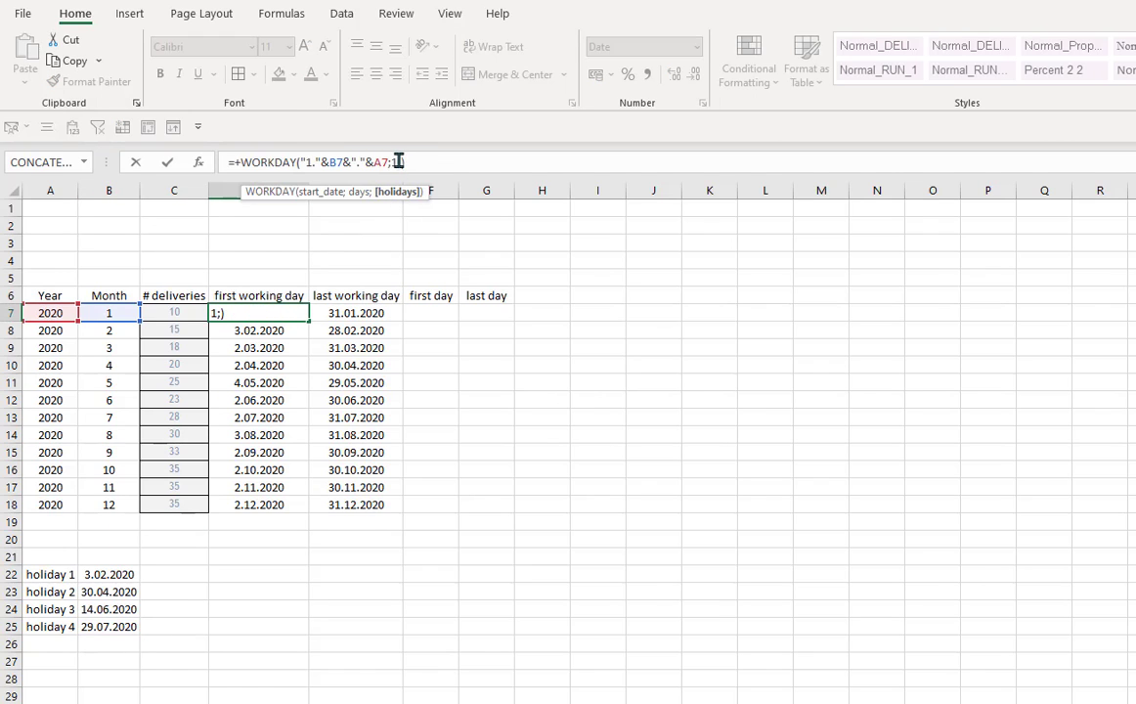
{"action": "type", "text": ";"}
{"action": "left_click", "coordinate": [121, 577]}
{"action": "left_click_drag", "start_coordinate": [122, 587], "coordinate": [122, 629]}
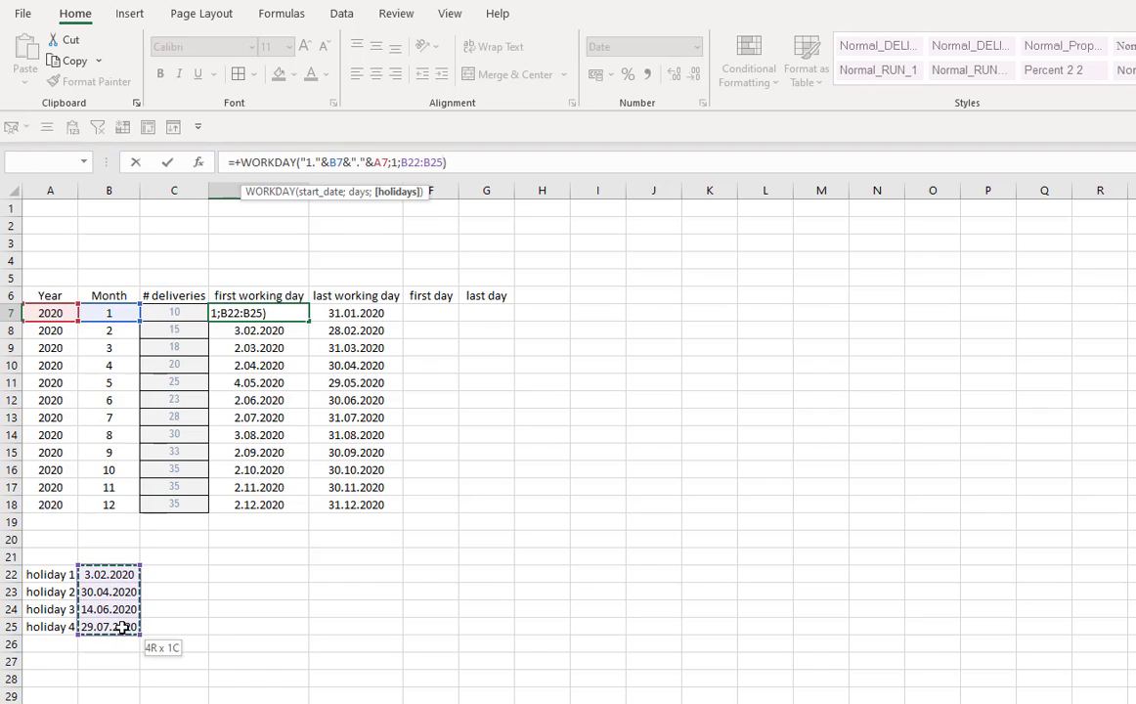
{"action": "key", "text": "F4"}
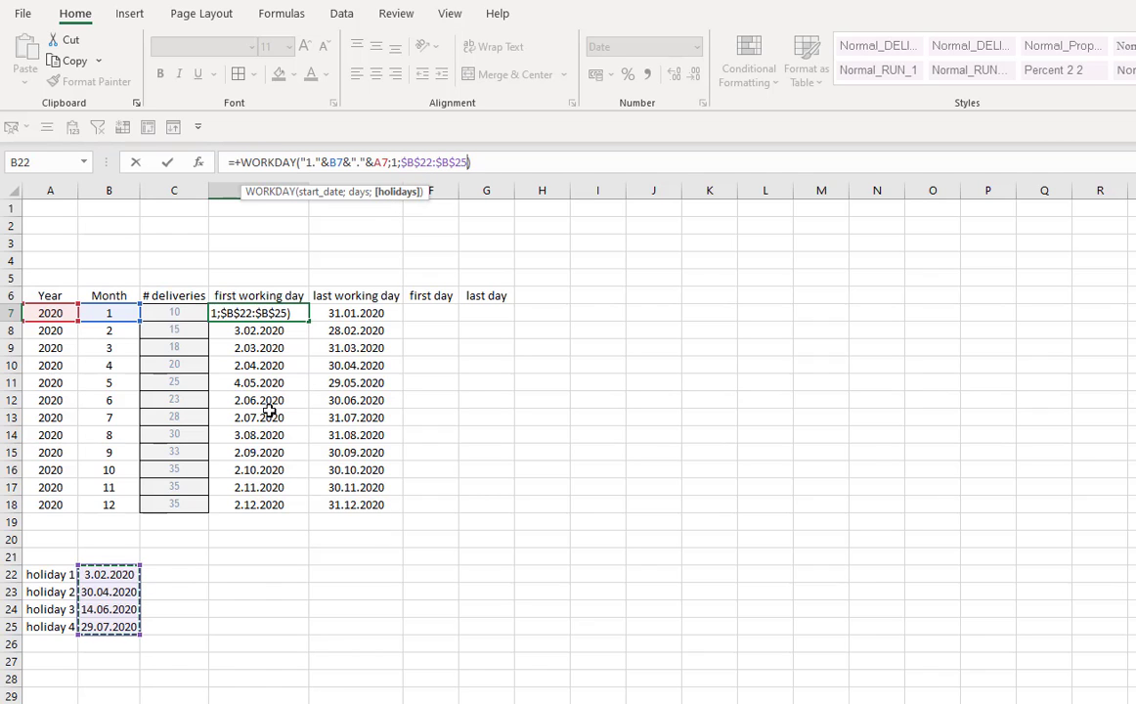
{"action": "key", "text": "Return"}
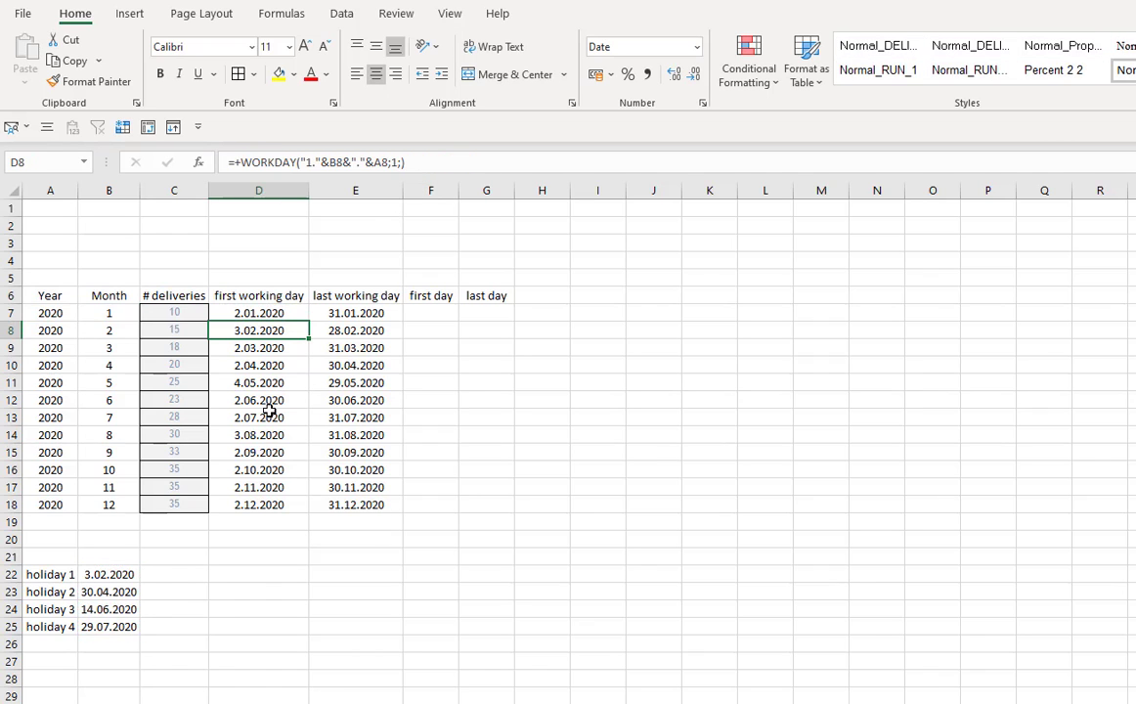
- Copy the updated first working day formula from D7 down through D18
{"action": "left_click", "coordinate": [280, 313]}
{"action": "left_click", "coordinate": [293, 331]}
{"action": "key", "text": "ctrl+d"}
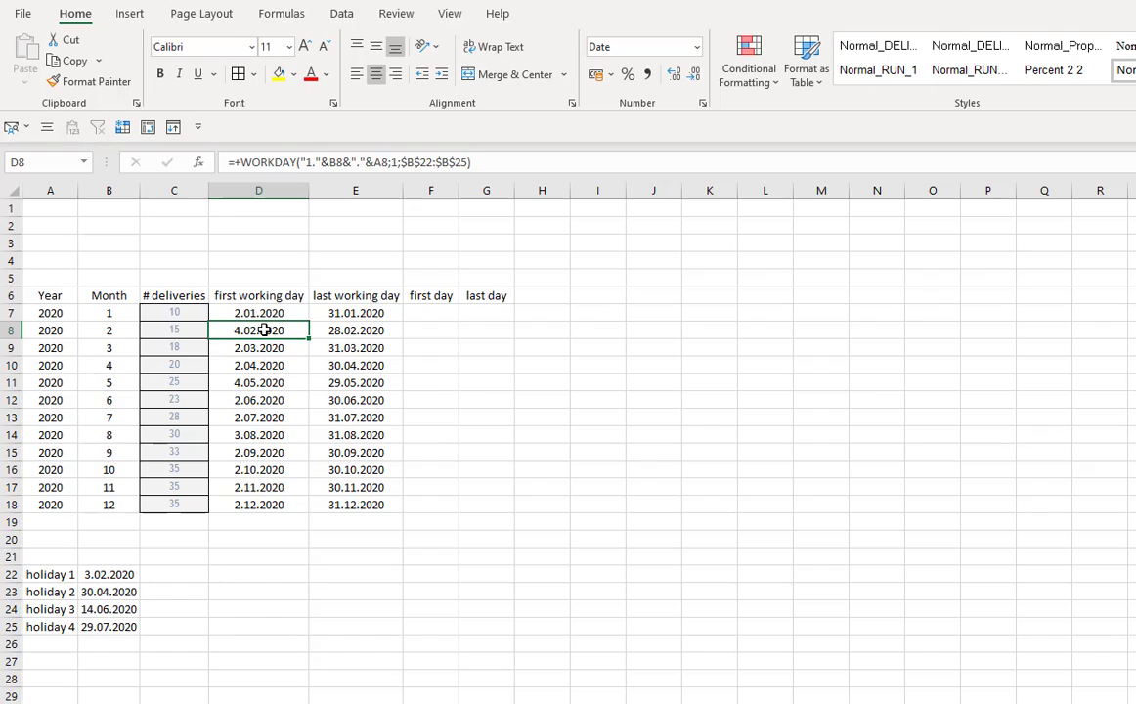
{"action": "left_click_drag", "start_coordinate": [264, 330], "coordinate": [254, 503]}
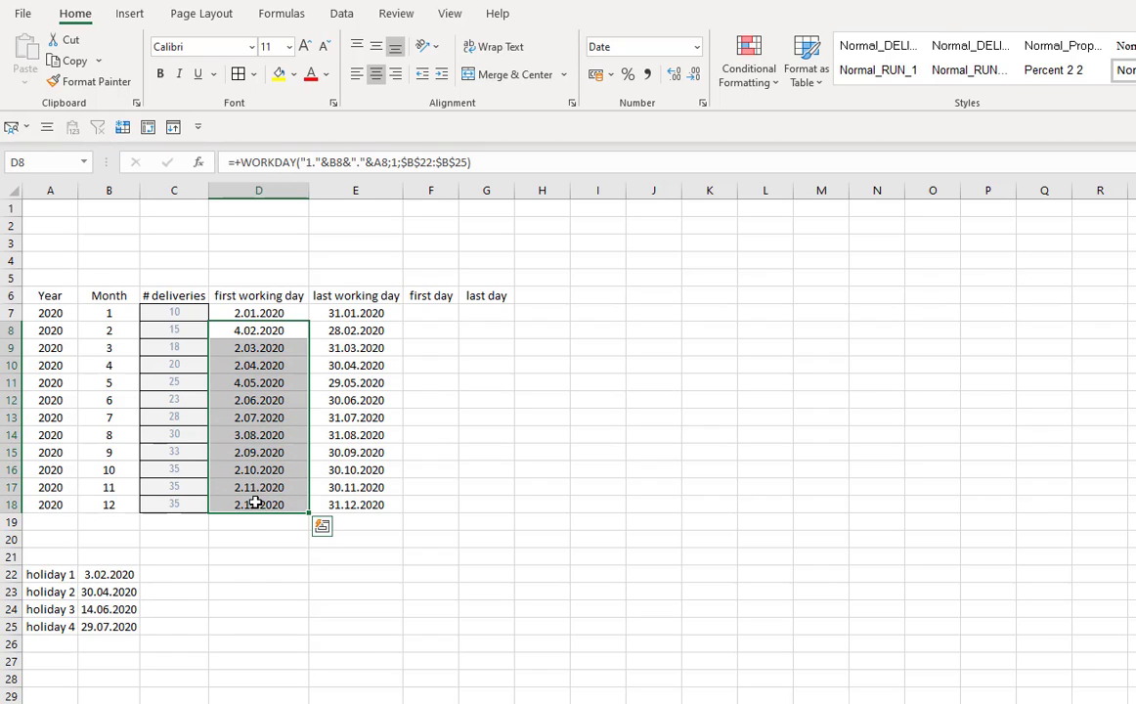
- Check several first working day results in column D against the holiday dates in B22 through B25
{"action": "left_click", "coordinate": [260, 469]}
{"action": "left_click", "coordinate": [253, 384]}
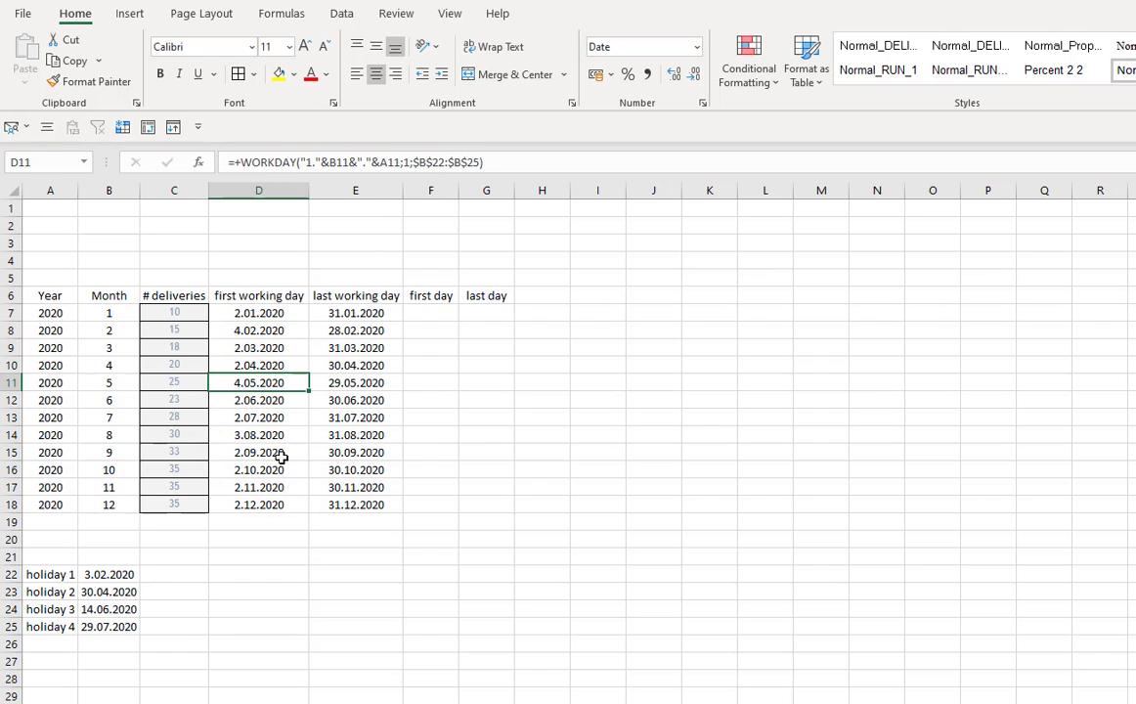
{"action": "left_click", "coordinate": [247, 467]}
{"action": "left_click", "coordinate": [249, 435]}
{"action": "left_click", "coordinate": [256, 384]}
{"action": "left_click", "coordinate": [258, 432]}
{"action": "left_click", "coordinate": [263, 483]}
{"action": "left_click_drag", "start_coordinate": [92, 576], "coordinate": [105, 627]}
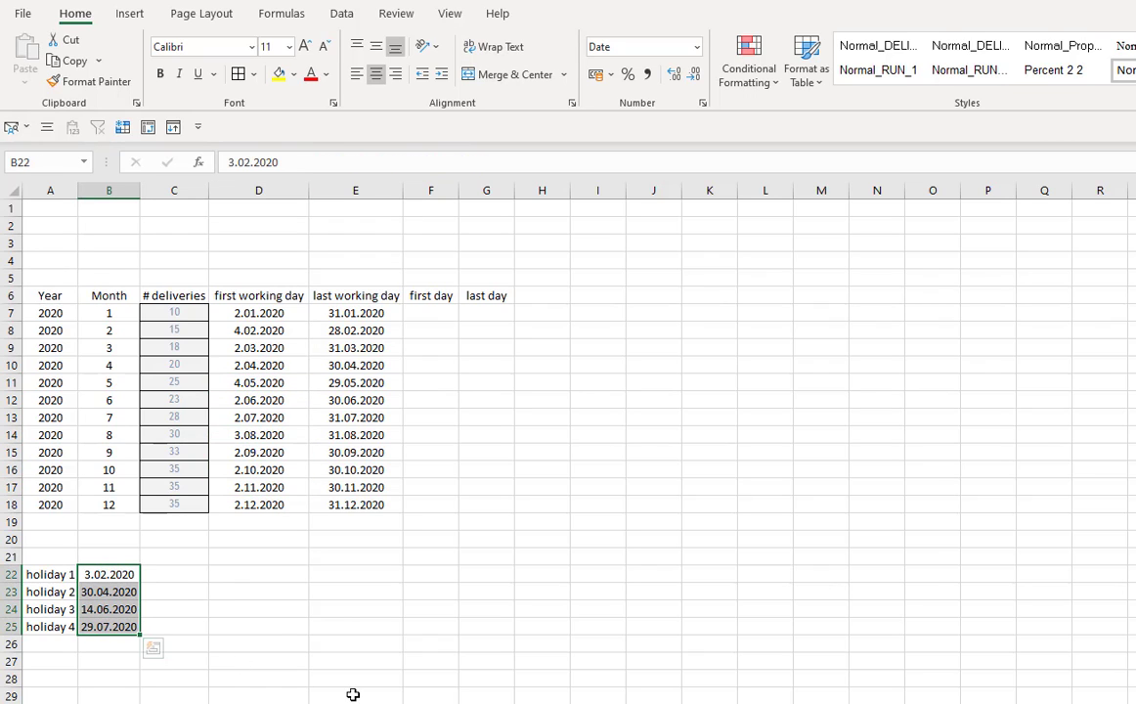
{"action": "left_click", "coordinate": [354, 312]}
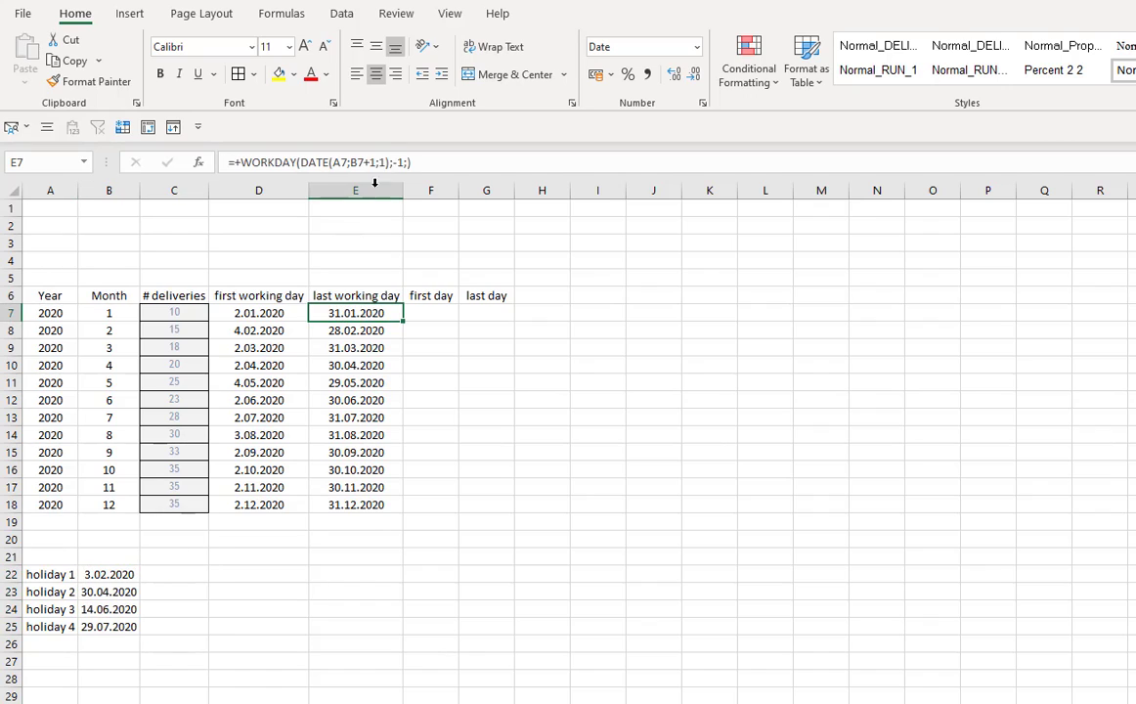
- Try to add the absolute holiday range $B$22:$B$25 to the last working day formula in E7
{"action": "left_click", "coordinate": [407, 162]}
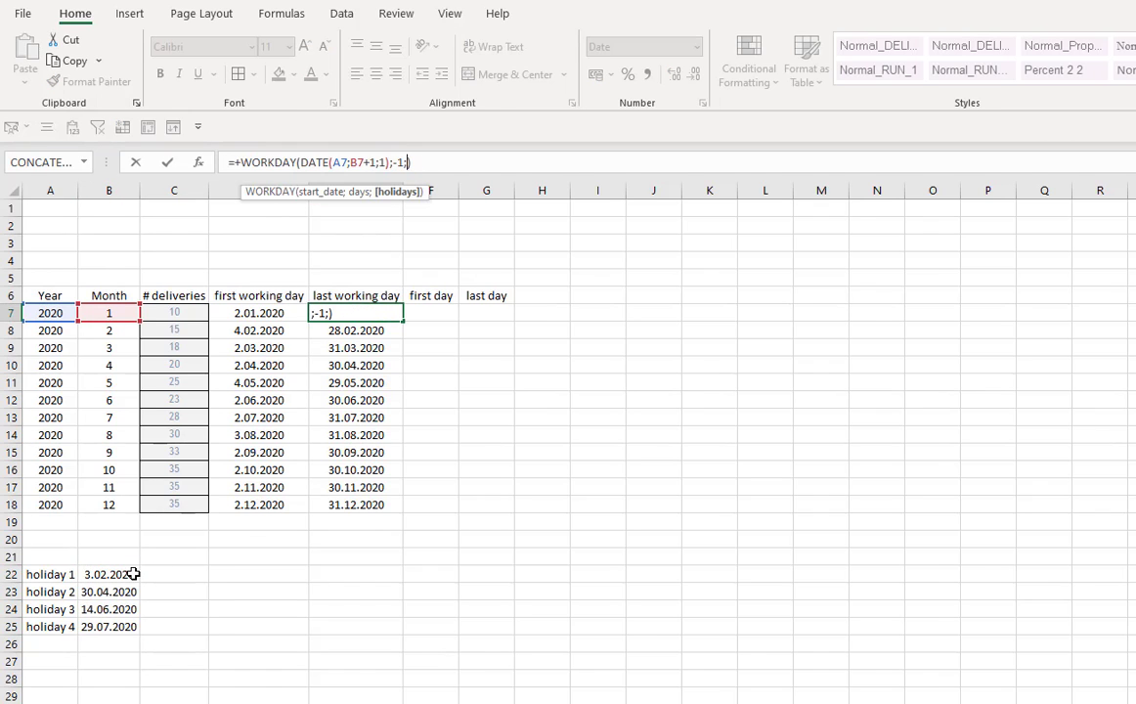
{"action": "type", "text": ";"}
{"action": "left_click_drag", "start_coordinate": [133, 573], "coordinate": [129, 626]}
{"action": "key", "text": "F4"}
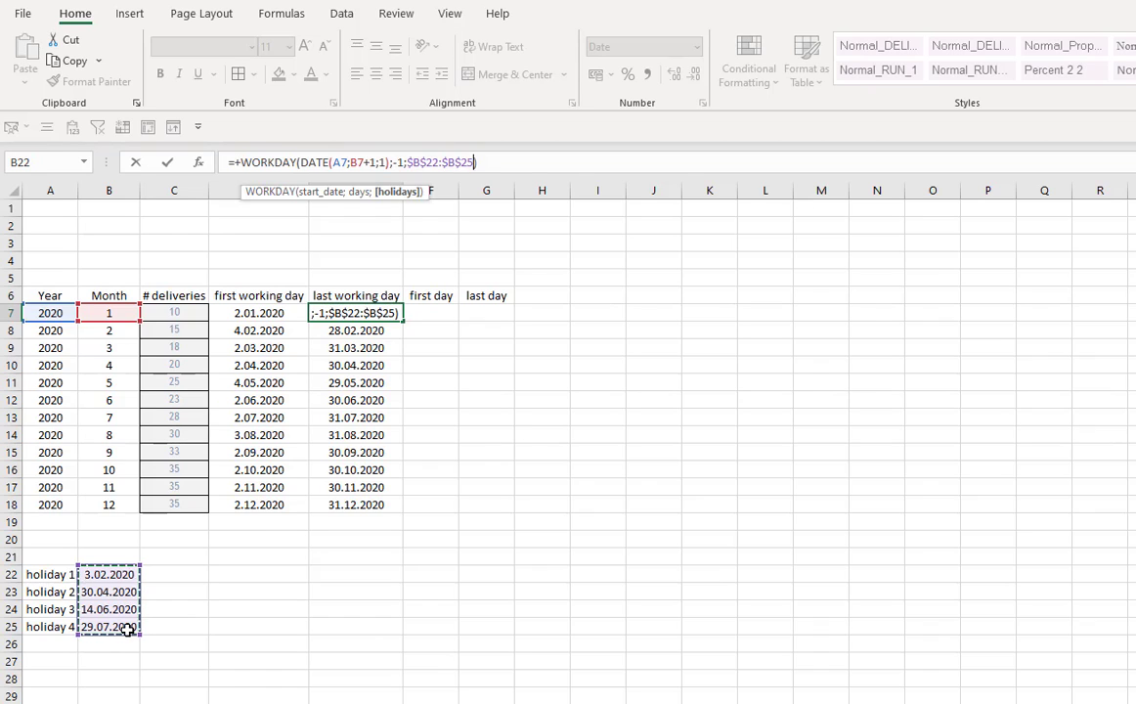
{"action": "key", "text": "ctrl+Return"}
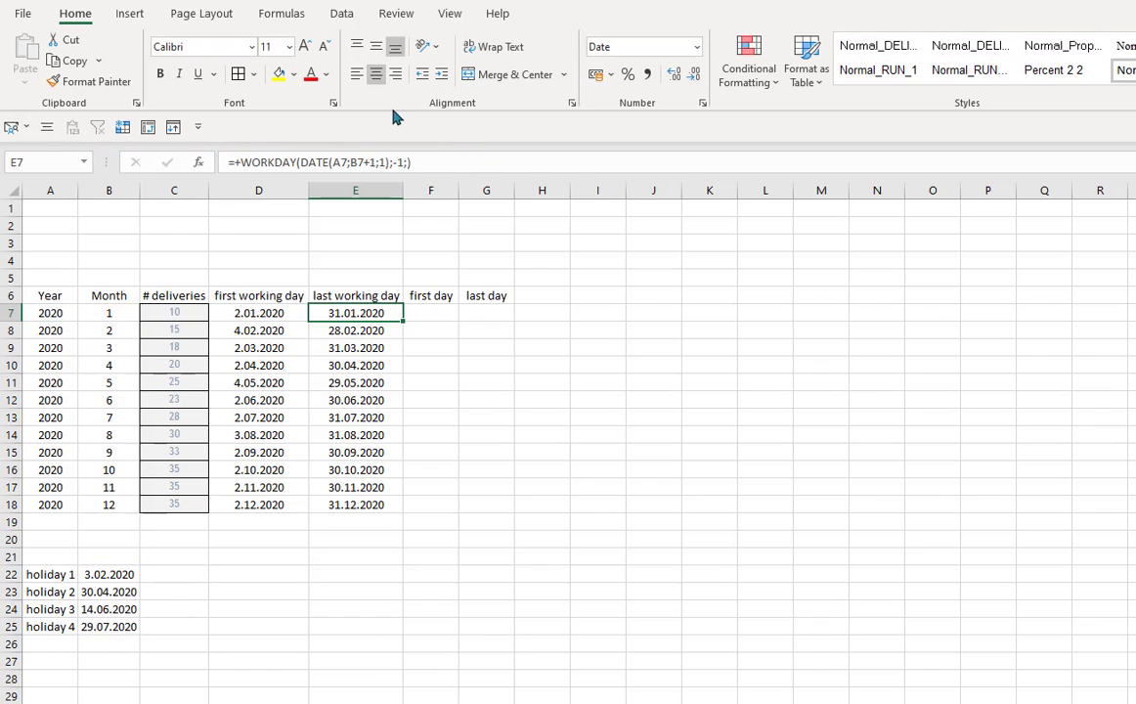
- Add the holiday range as the holidays argument of the WORKDAY formula in E7, making it absolute as $B$22:$B$25
{"action": "left_click", "coordinate": [409, 162]}
{"action": "type", "text": ";"}
{"action": "left_click_drag", "start_coordinate": [115, 575], "coordinate": [114, 628]}
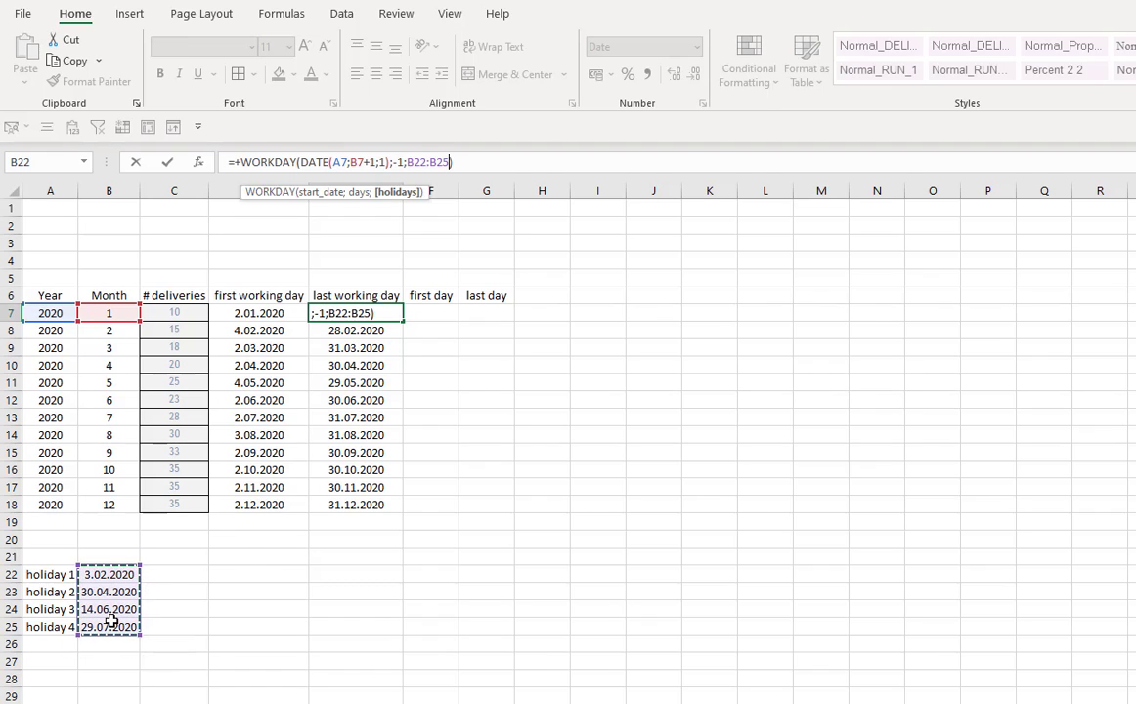
{"action": "key", "text": "Return"}
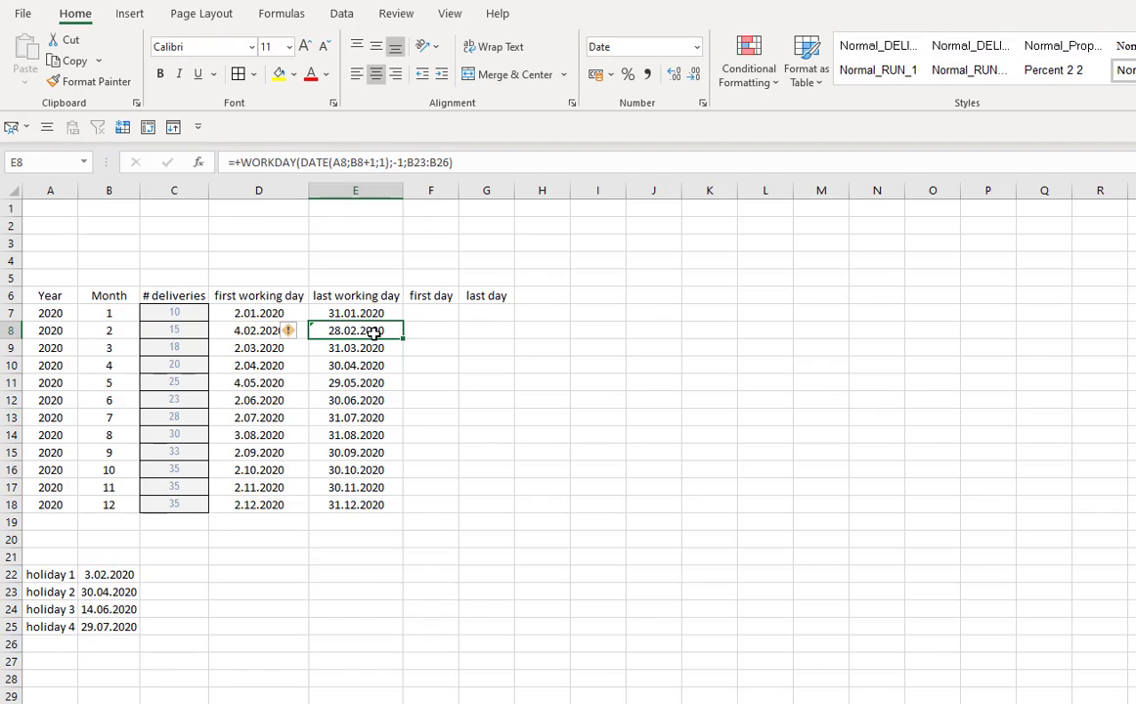
{"action": "double_click", "coordinate": [342, 331]}
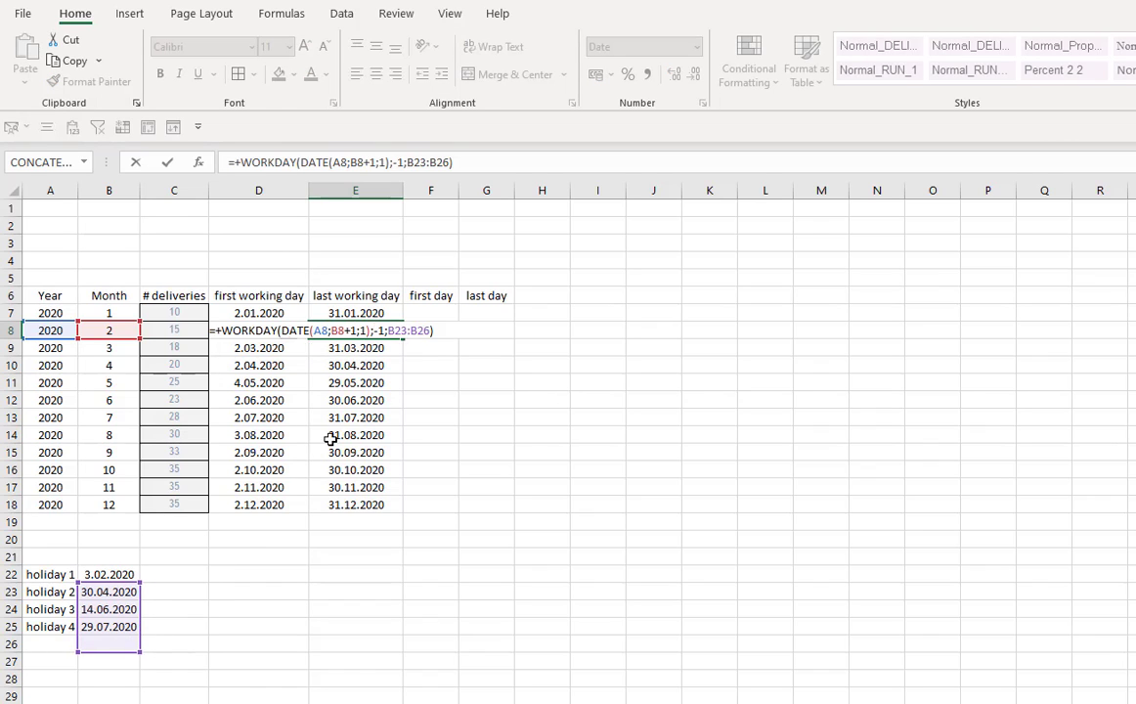
{"action": "left_click", "coordinate": [363, 313]}
{"action": "left_click", "coordinate": [422, 159]}
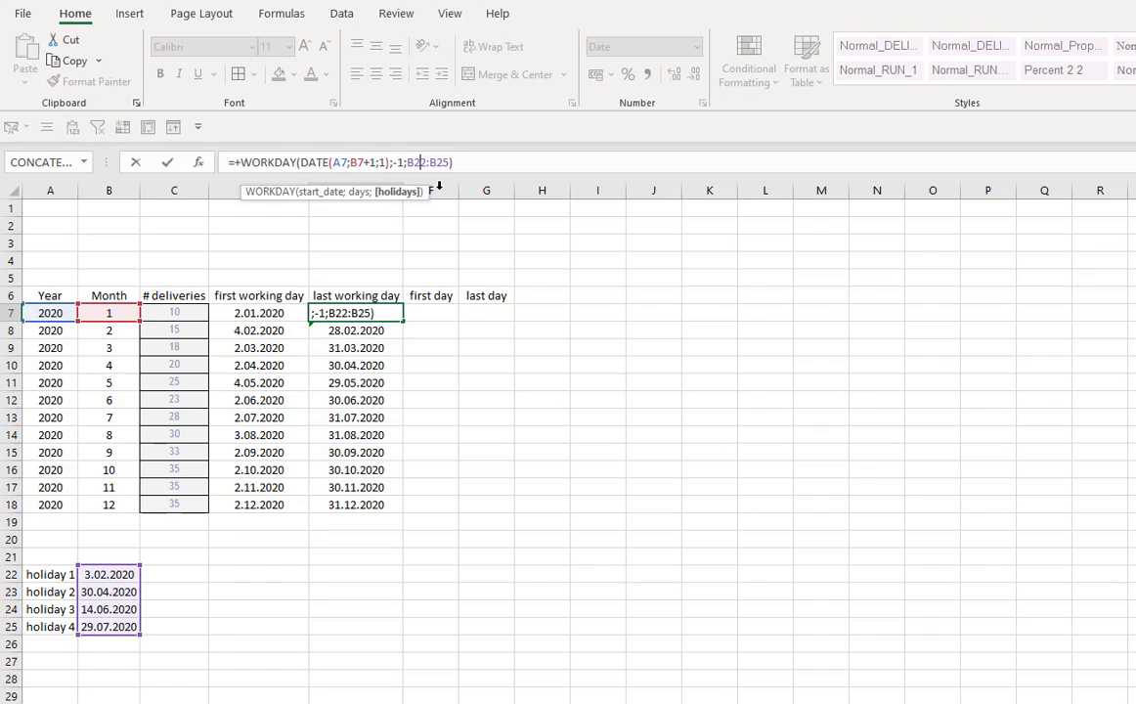
{"action": "key", "text": "F4"}
{"action": "key", "text": "F4"}
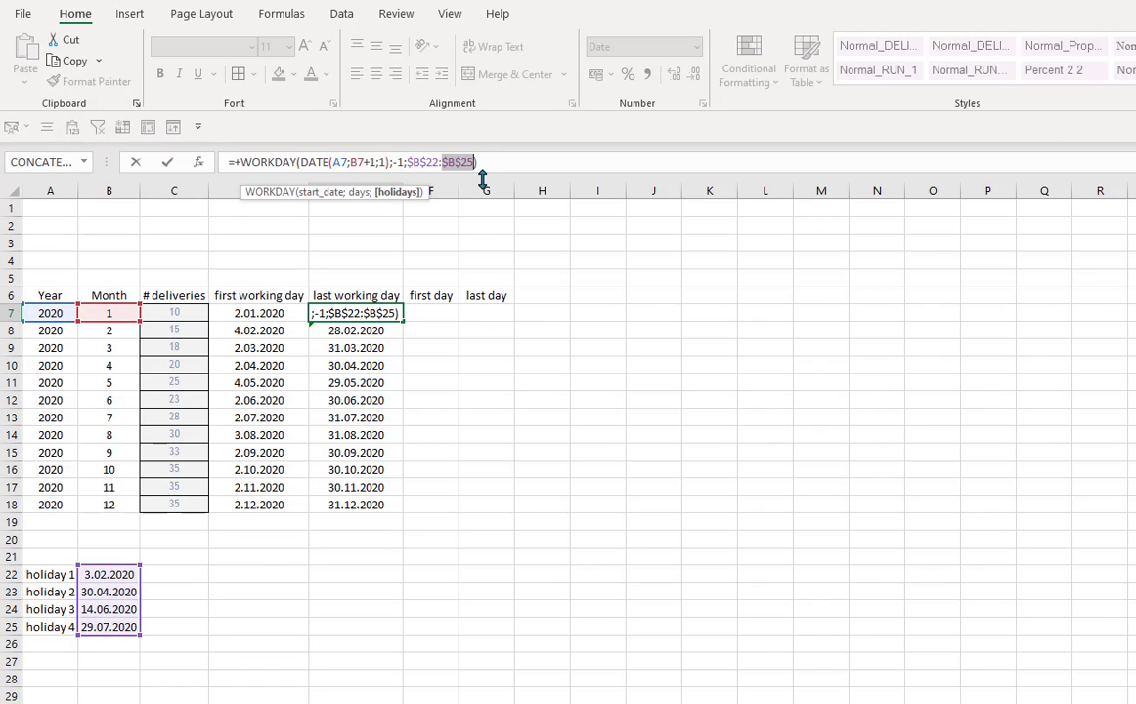
{"action": "key", "text": "Return"}
- Copy the updated last working day formula from E7 down through E10
{"action": "left_click", "coordinate": [357, 315]}
{"action": "left_click_drag", "start_coordinate": [355, 352], "coordinate": [357, 506]}
{"action": "key", "text": "ctrl+z"}
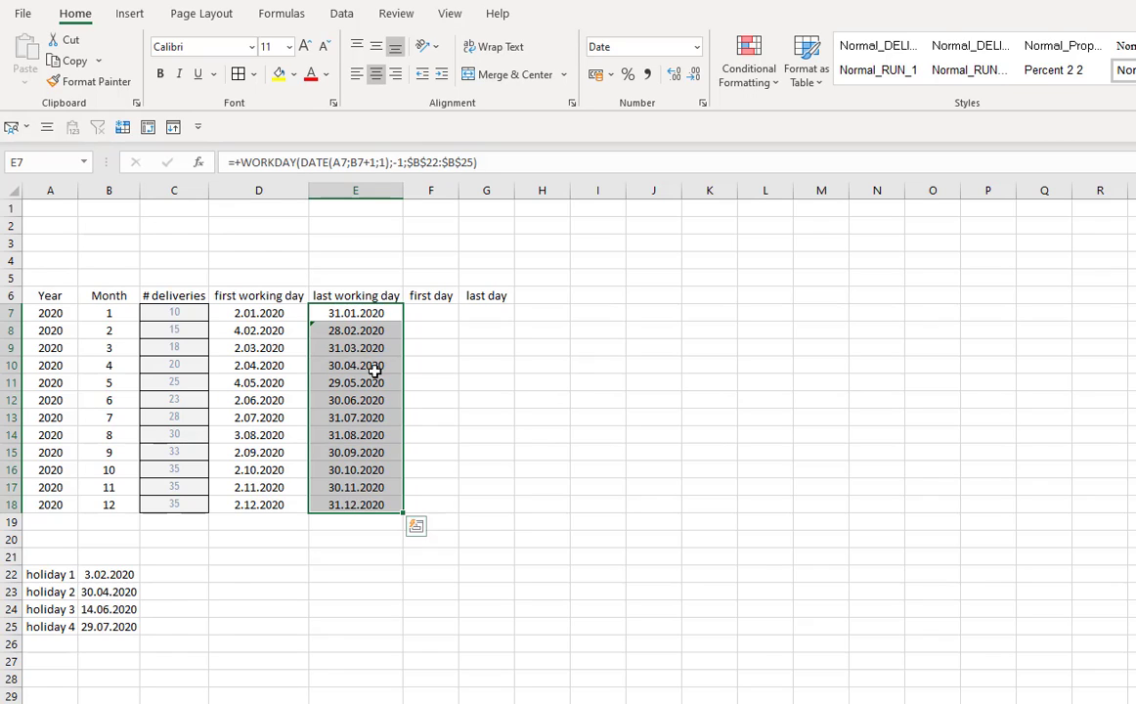
{"action": "left_click", "coordinate": [374, 370]}
{"action": "left_click_drag", "start_coordinate": [360, 313], "coordinate": [365, 369]}
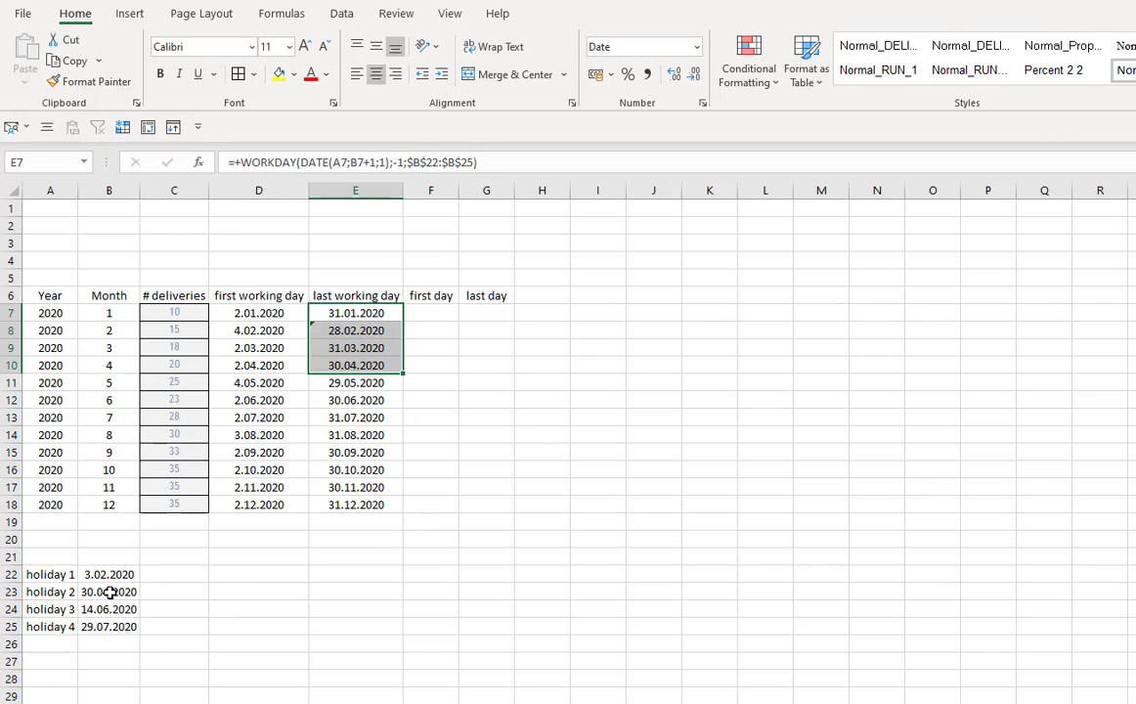
{"action": "mouse_move", "coordinate": [397, 367]}
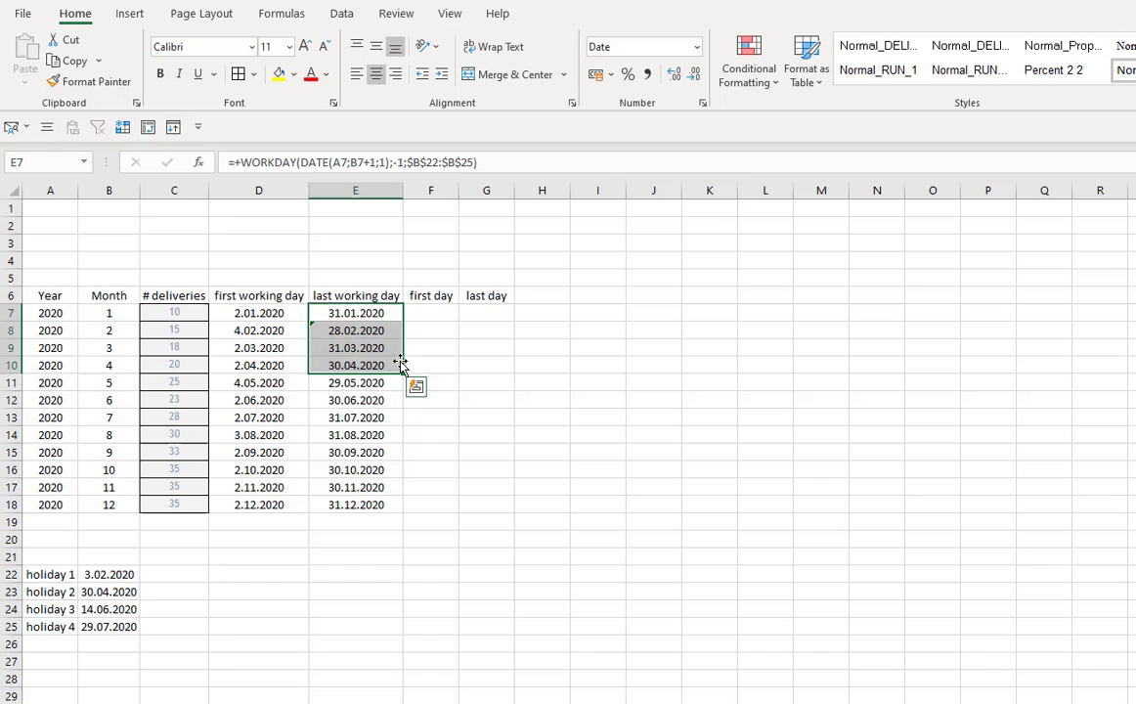
{"action": "key", "text": "ctrl+d"}
- Widen column F slightly
{"action": "left_click", "coordinate": [339, 371]}
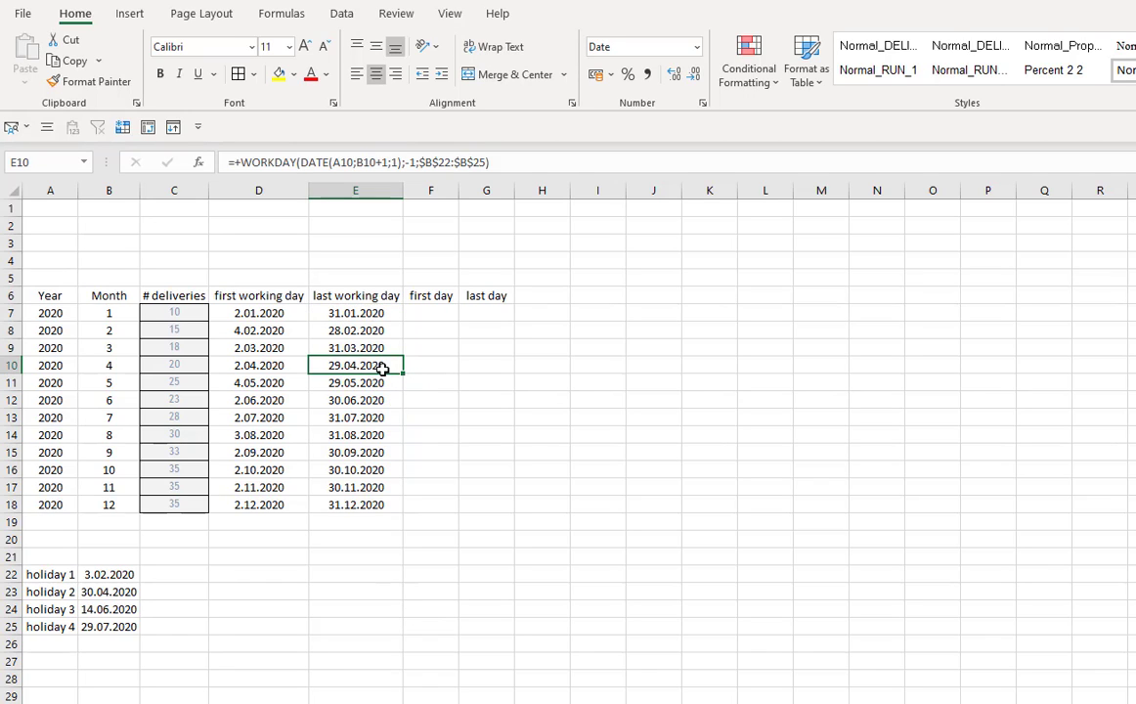
{"action": "double_click", "coordinate": [402, 374]}
{"action": "left_click", "coordinate": [475, 455]}
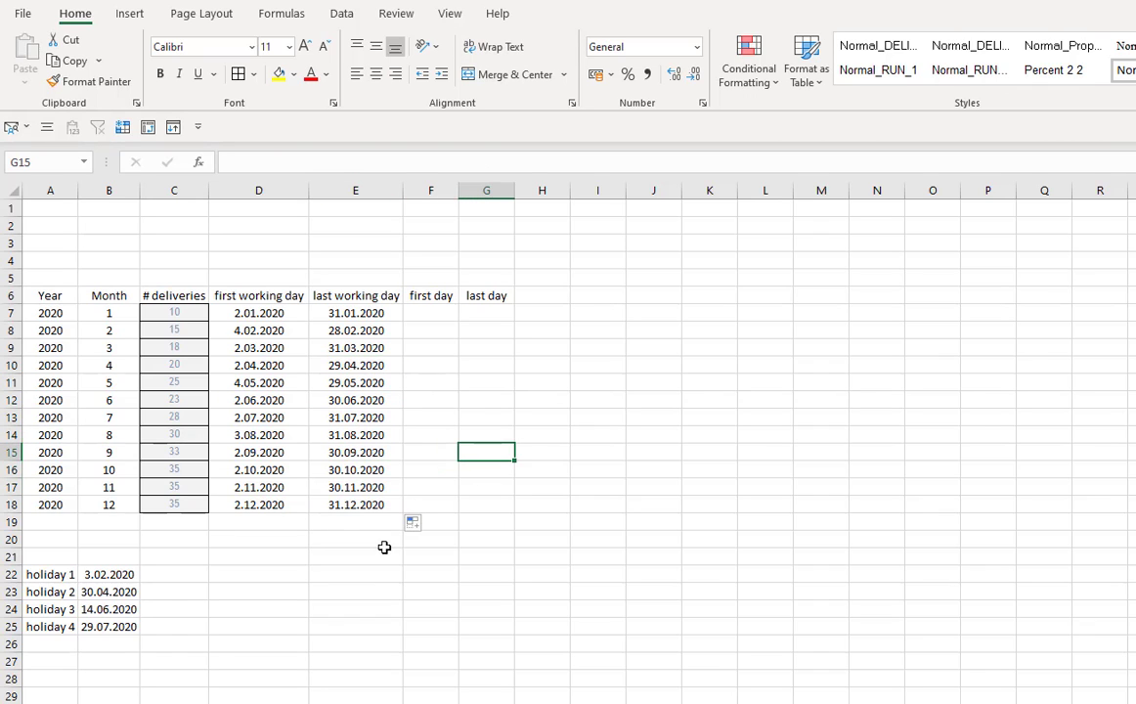
{"action": "left_click_drag", "start_coordinate": [456, 192], "coordinate": [462, 191]}
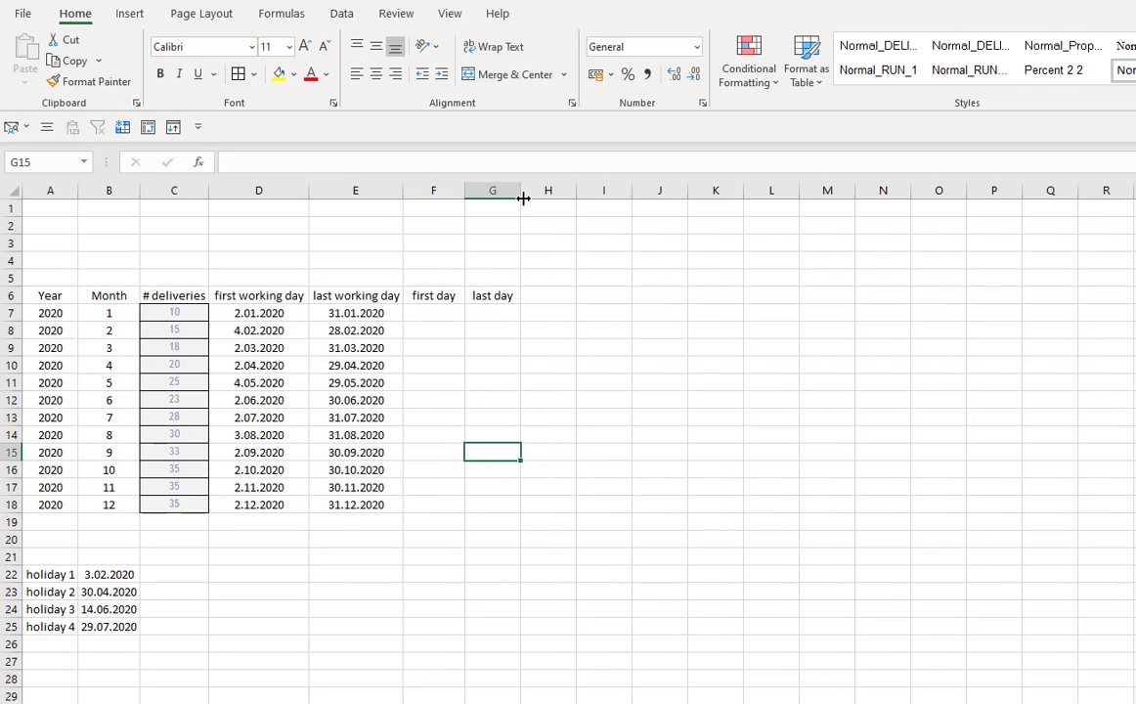
{"action": "left_click", "coordinate": [594, 449]}
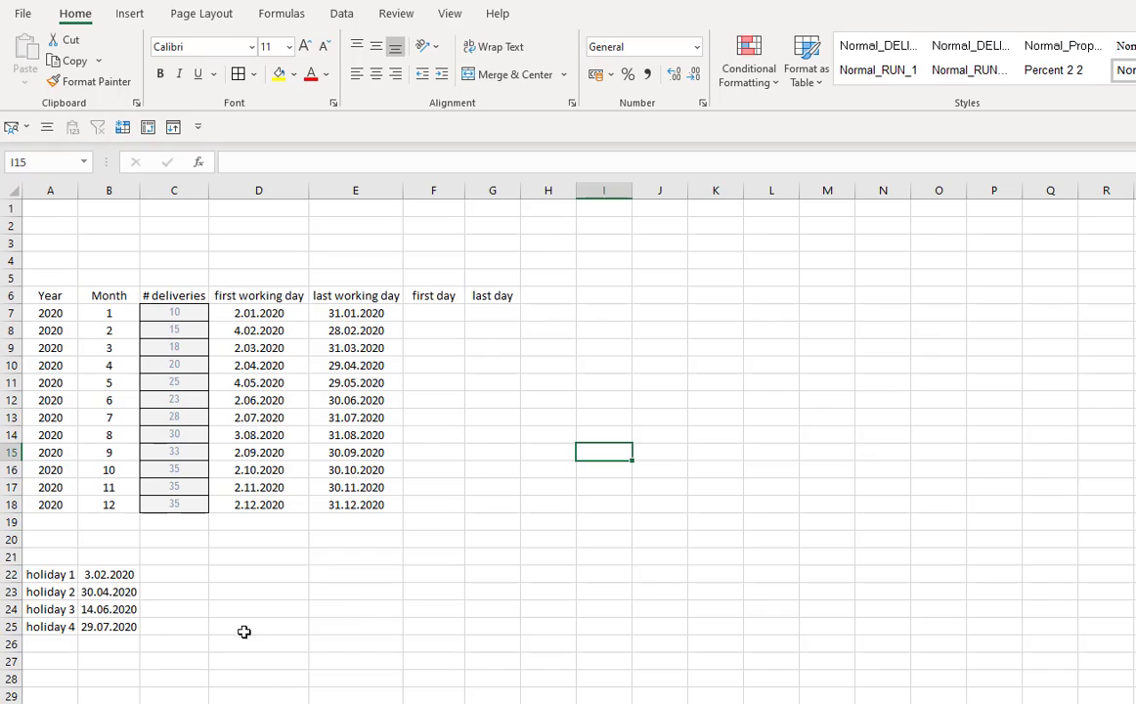
{"action": "left_click", "coordinate": [550, 626]}
- Build the first day in F7 with the formula =+"1."&B7&"."&A7 and copy it down through F18
{"action": "left_click", "coordinate": [422, 315]}
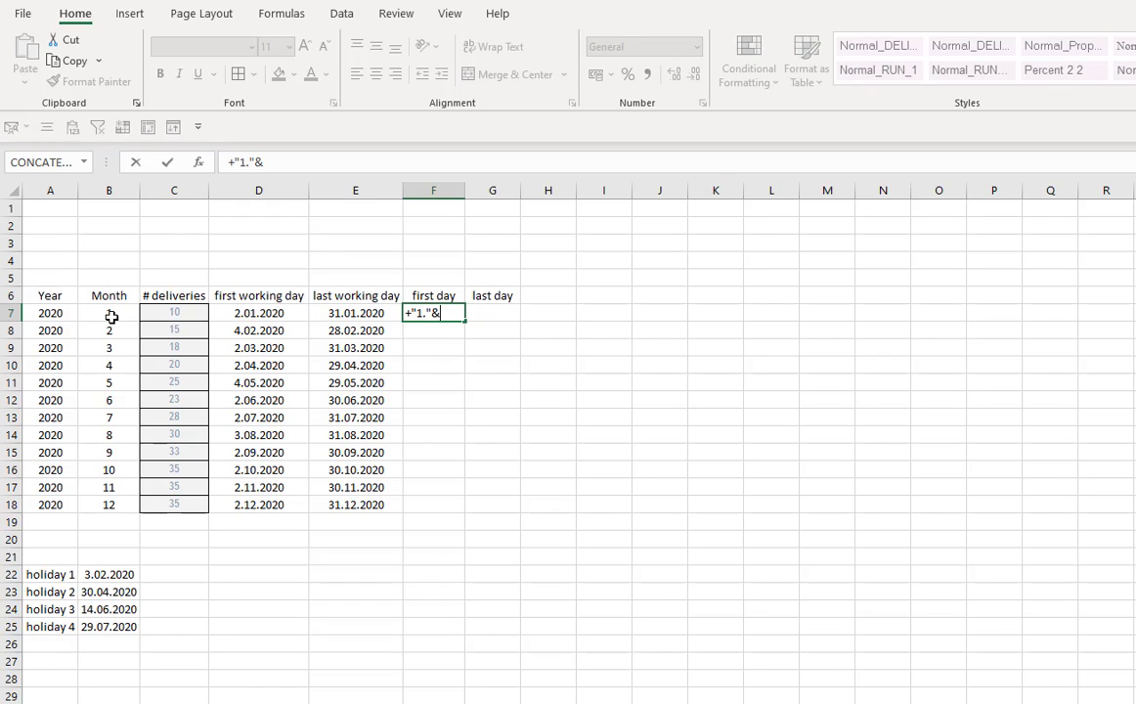
{"action": "type", "text": "month"}
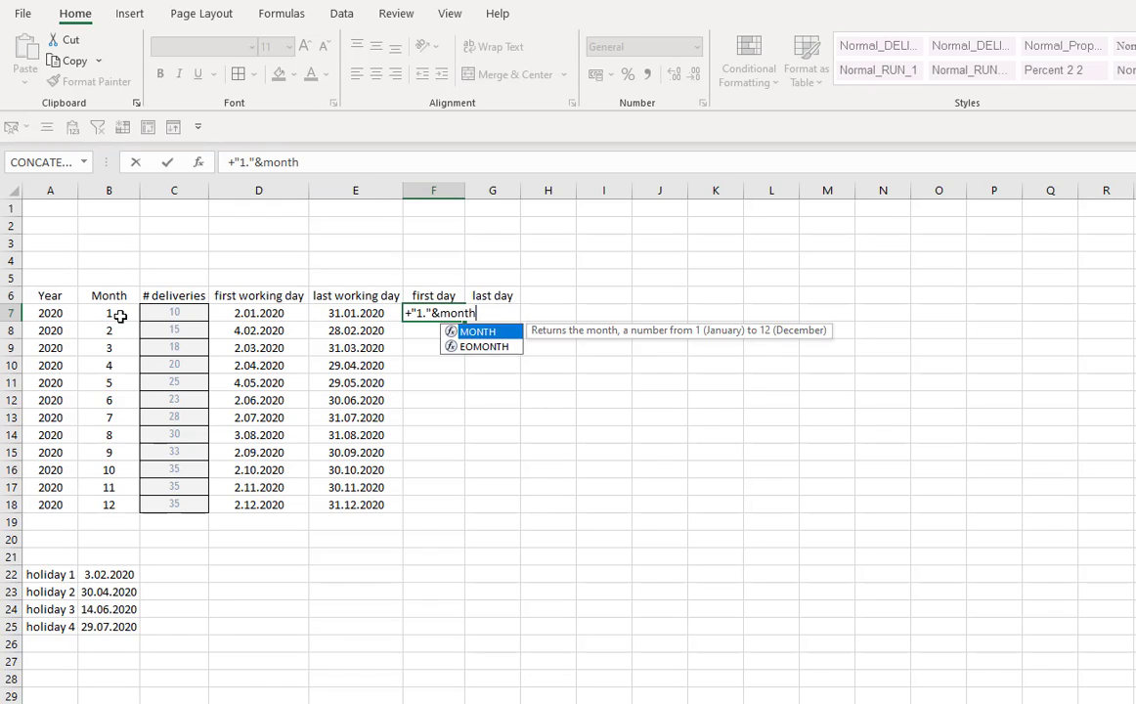
{"action": "key", "text": "BackSpace"}
{"action": "key", "text": "BackSpace"}
{"action": "key", "text": "BackSpace"}
{"action": "key", "text": "BackSpace"}
{"action": "key", "text": "BackSpace"}
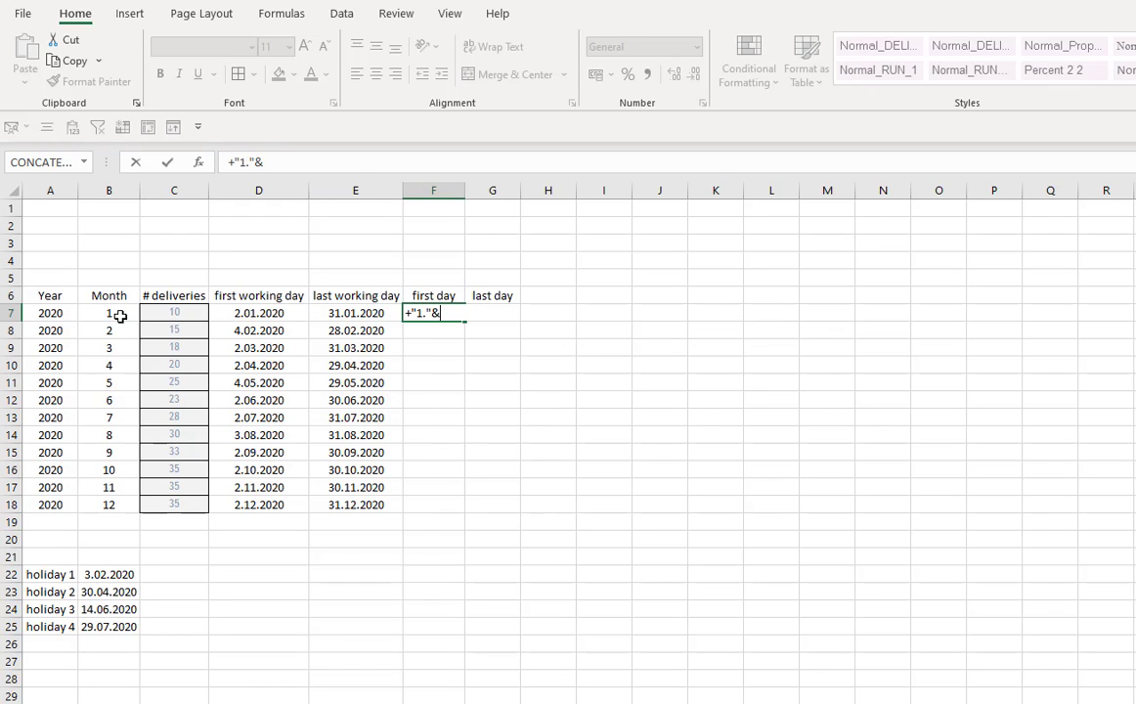
{"action": "left_click", "coordinate": [122, 313]}
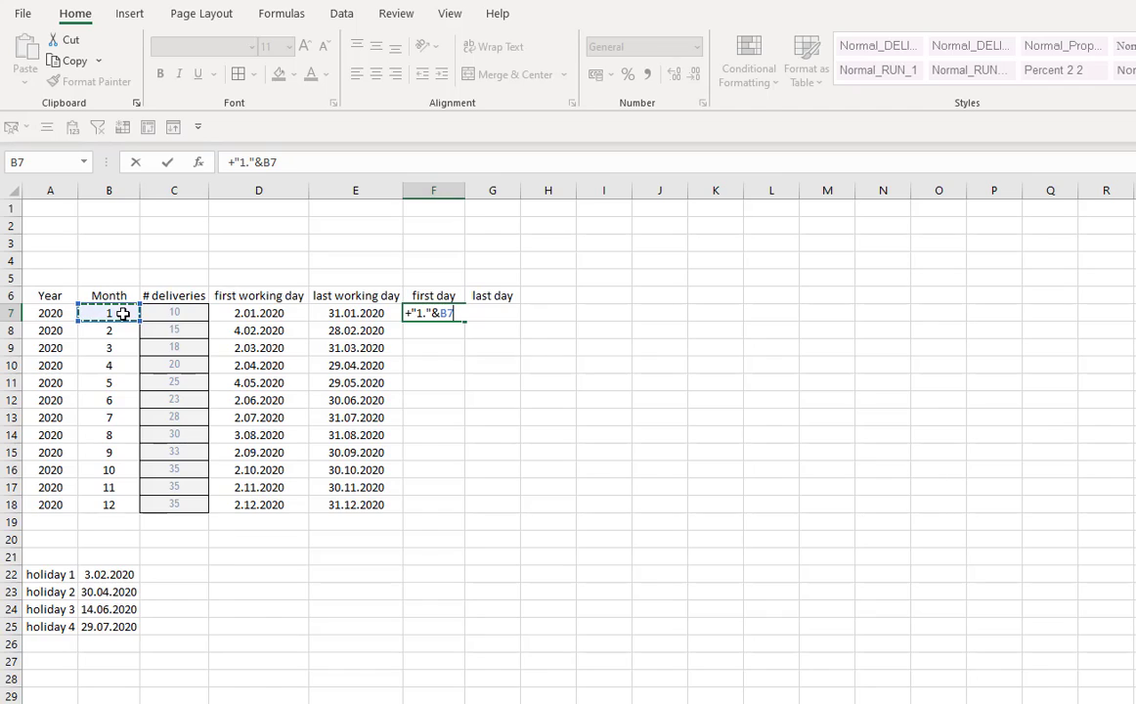
{"action": "type", "text": "&\".\"&"}
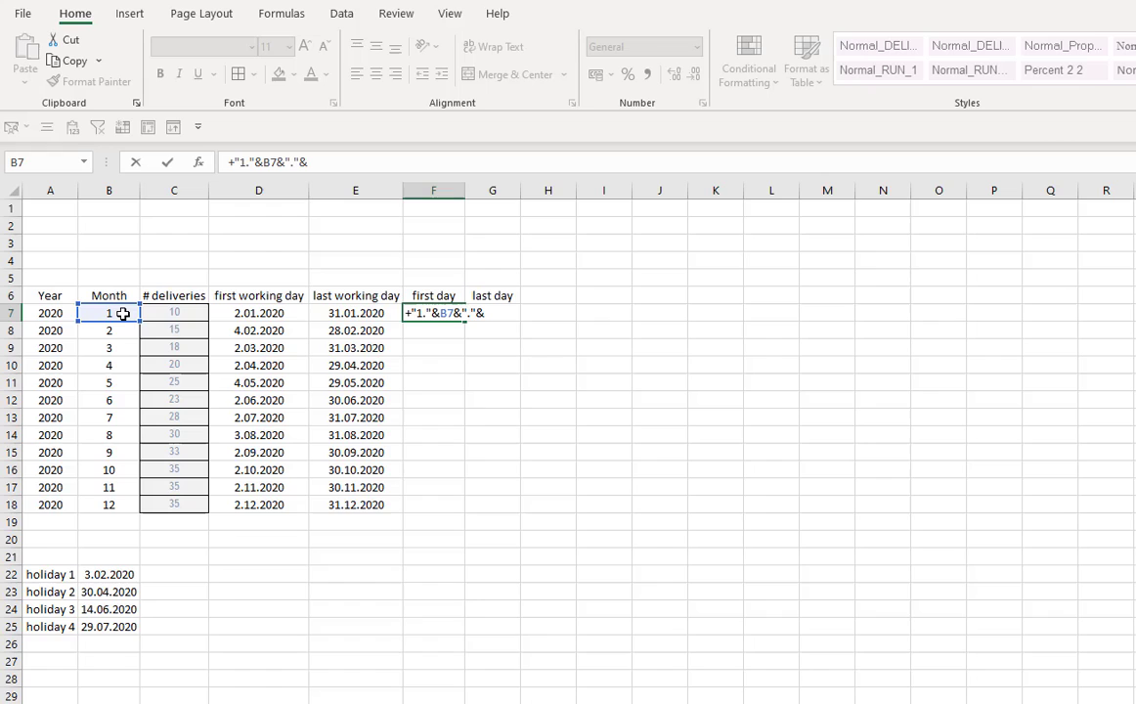
{"action": "left_click", "coordinate": [44, 314]}
{"action": "key", "text": "Return"}
{"action": "left_click", "coordinate": [459, 316]}
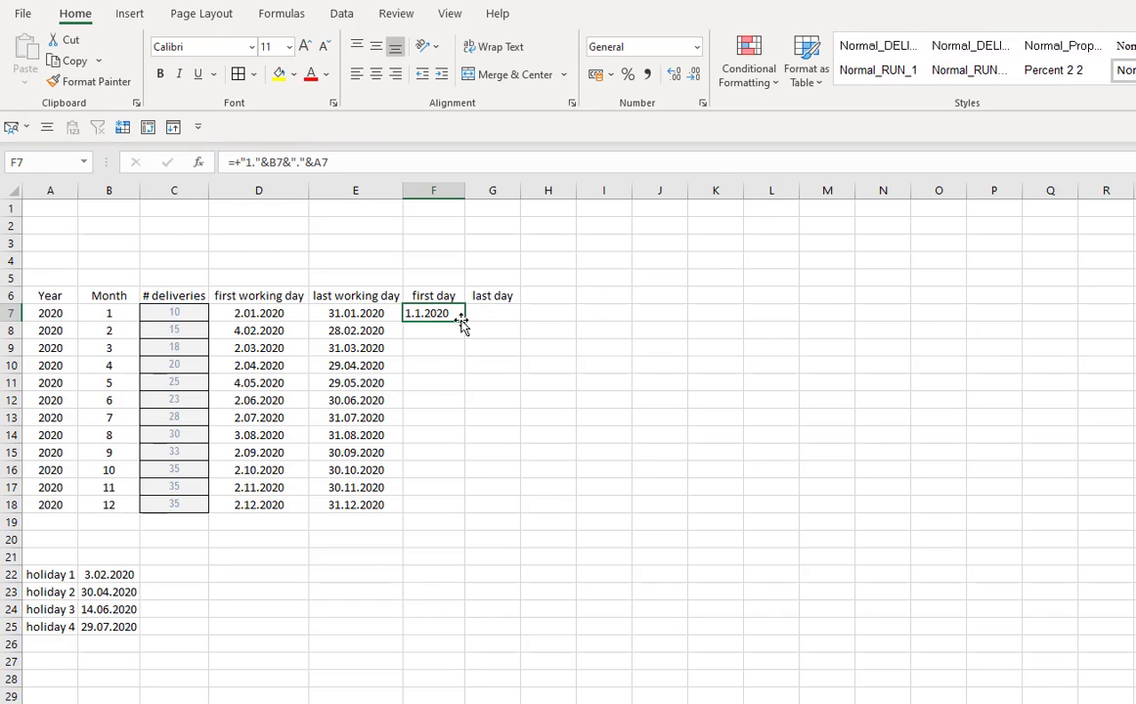
{"action": "left_click_drag", "start_coordinate": [465, 323], "coordinate": [469, 514]}
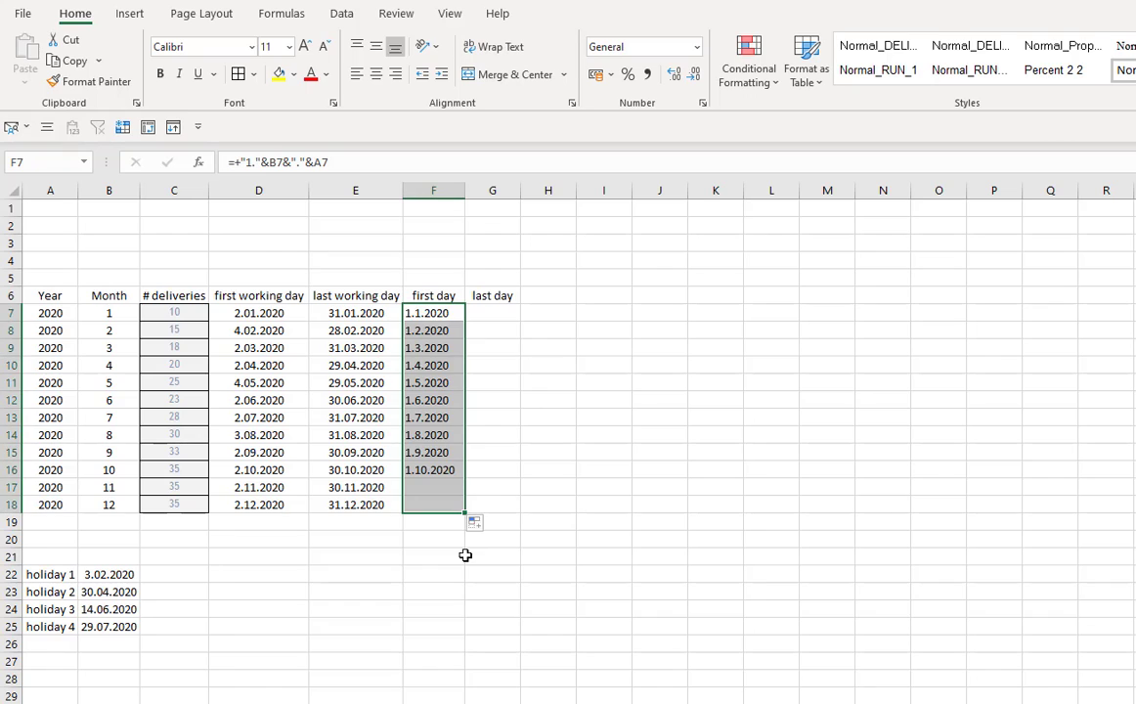
- Enter =+F8-1 in G7 as the month's last day and format it as Short Date
{"action": "left_click", "coordinate": [495, 311]}
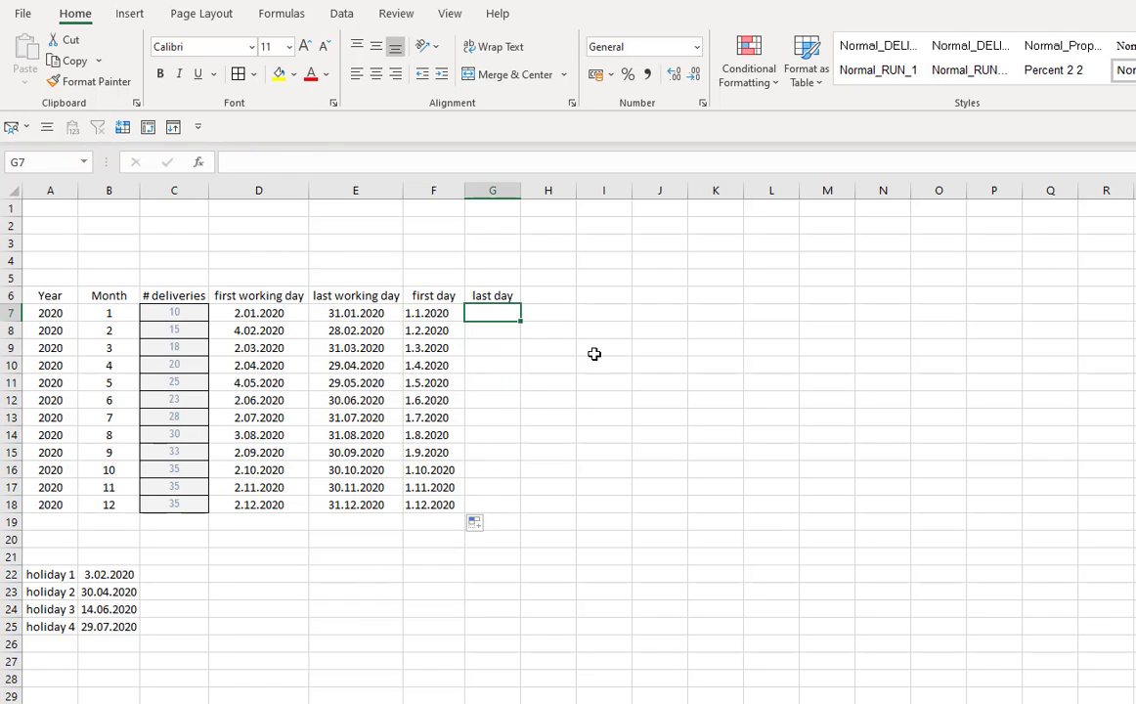
{"action": "type", "text": "+"}
{"action": "key", "text": "Down"}
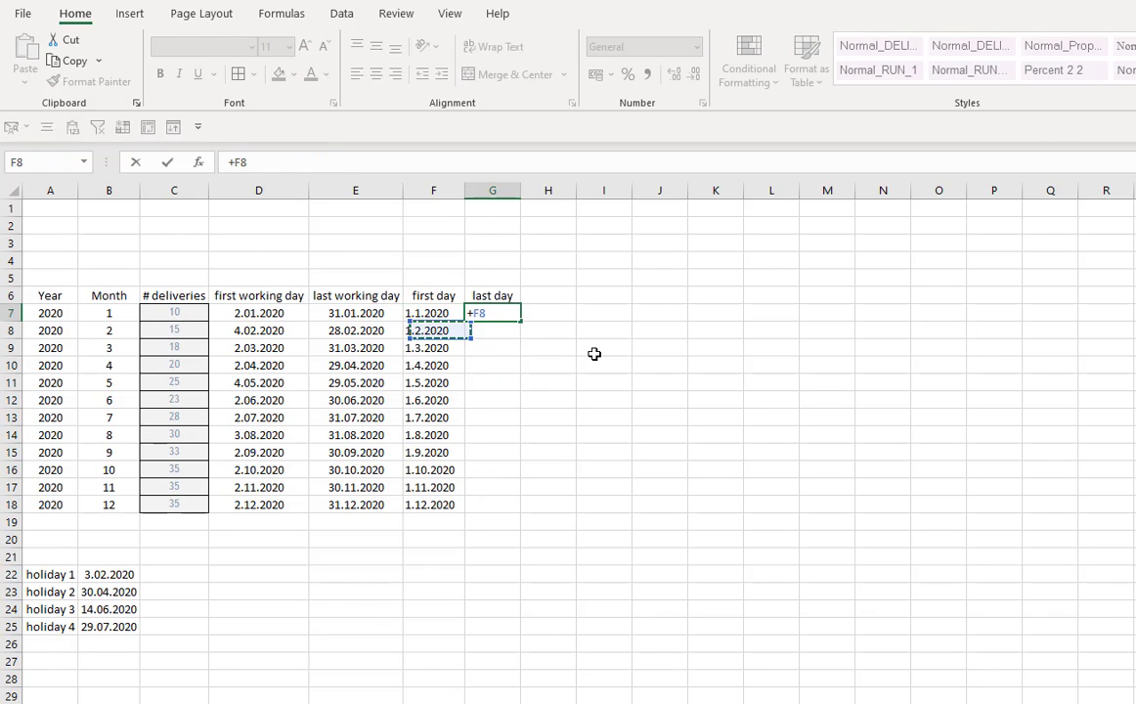
{"action": "type", "text": "-1"}
{"action": "key", "text": "Return"}
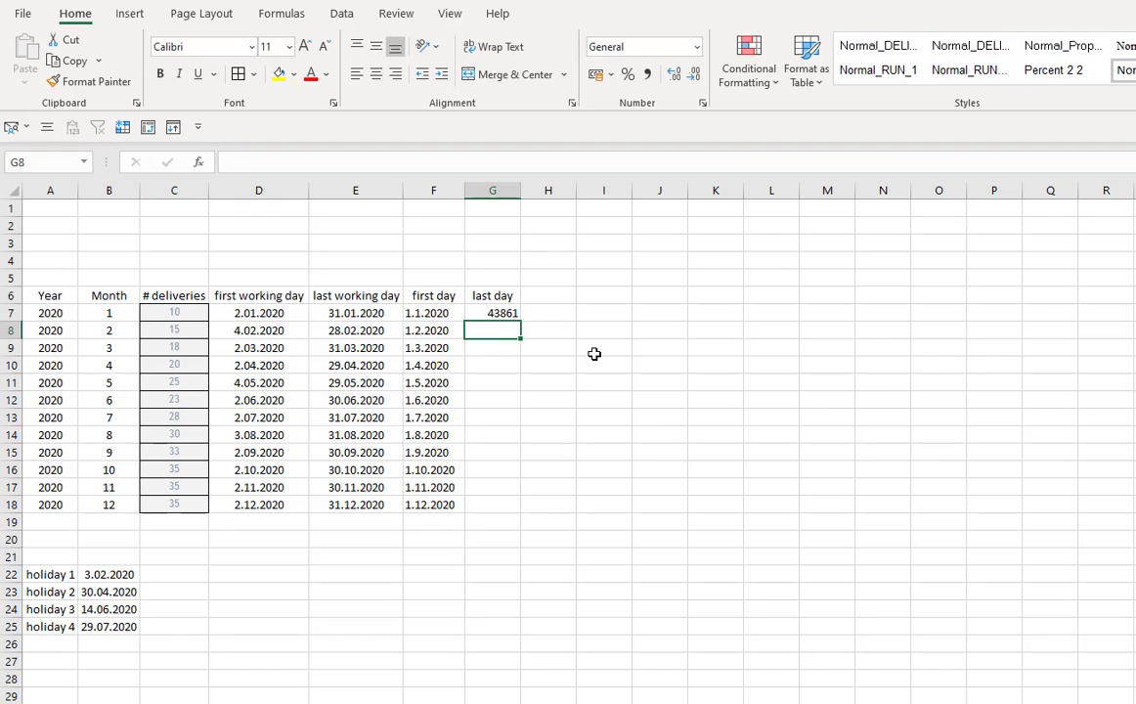
{"action": "left_click", "coordinate": [503, 314]}
{"action": "left_click", "coordinate": [697, 48]}
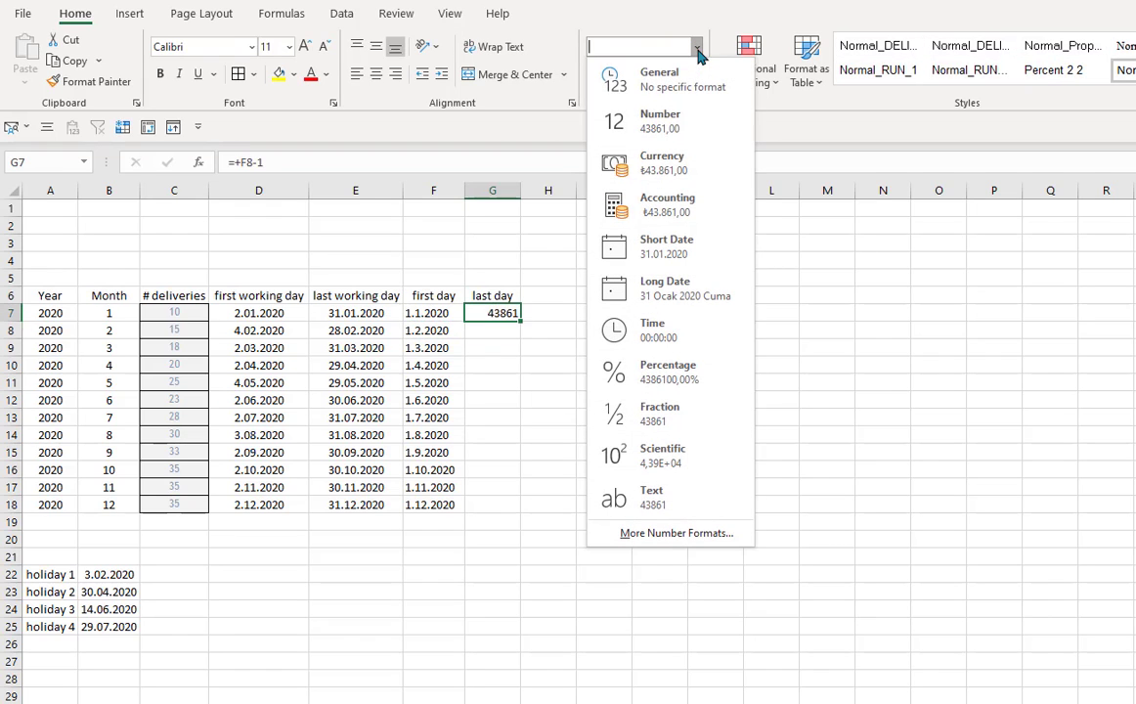
{"action": "left_click", "coordinate": [711, 252]}
- Copy the last day formula from G7 down through G18 and autofit column G
{"action": "left_click_drag", "start_coordinate": [525, 366], "coordinate": [521, 515]}
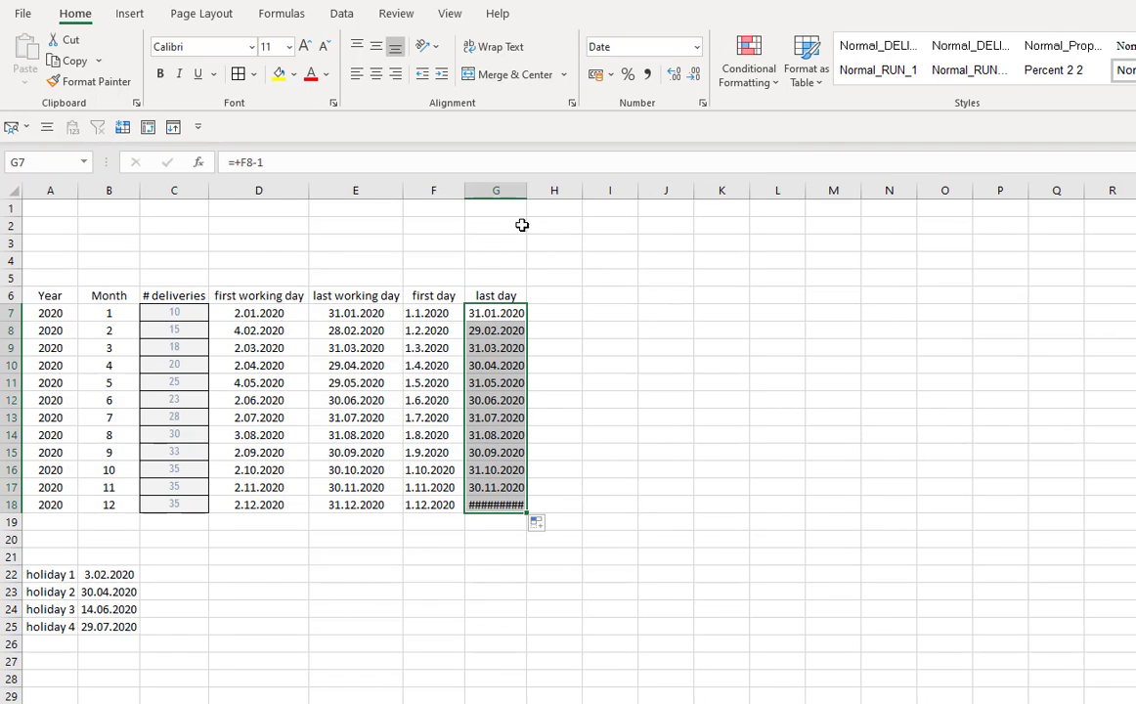
{"action": "double_click", "coordinate": [526, 195]}
{"action": "left_click", "coordinate": [501, 594]}
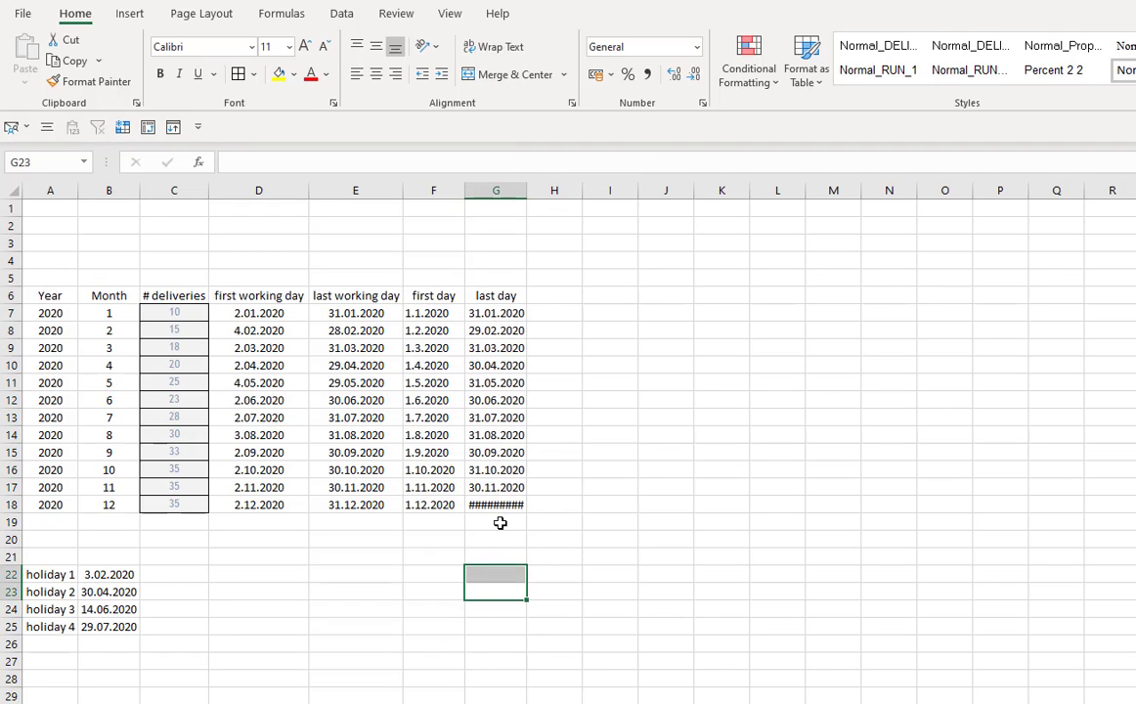
- Clear the last day formula from G18 and widen column G
{"action": "left_click", "coordinate": [499, 506]}
{"action": "key", "text": "Delete"}
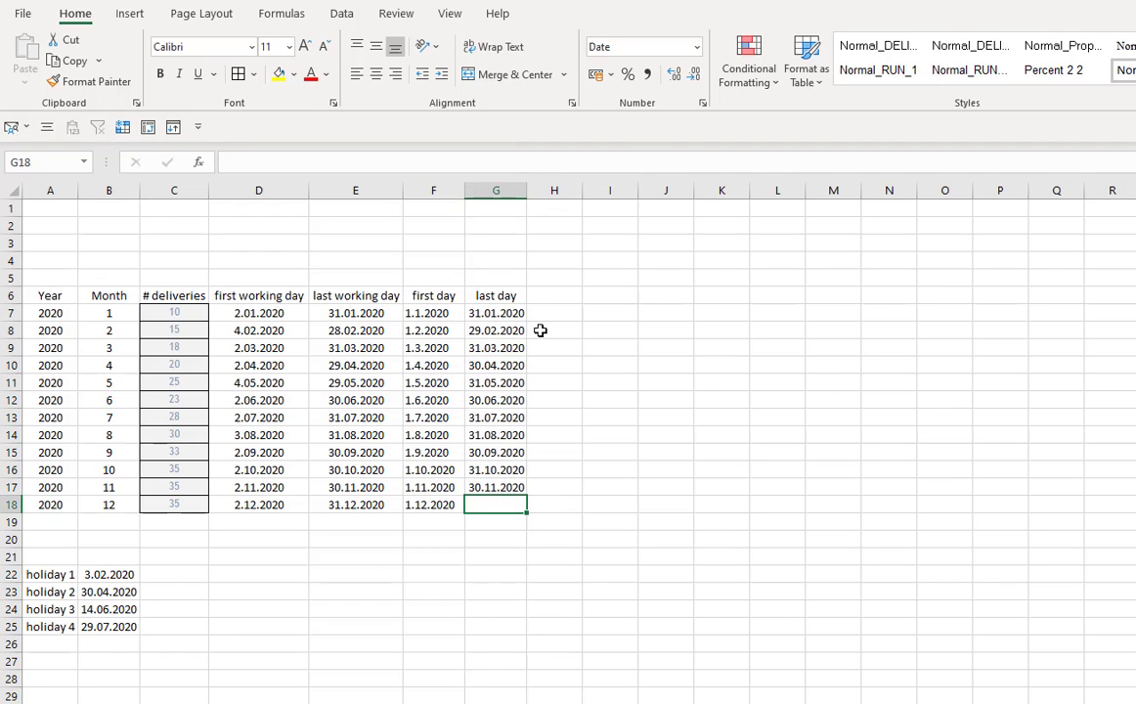
{"action": "left_click_drag", "start_coordinate": [529, 193], "coordinate": [540, 195]}
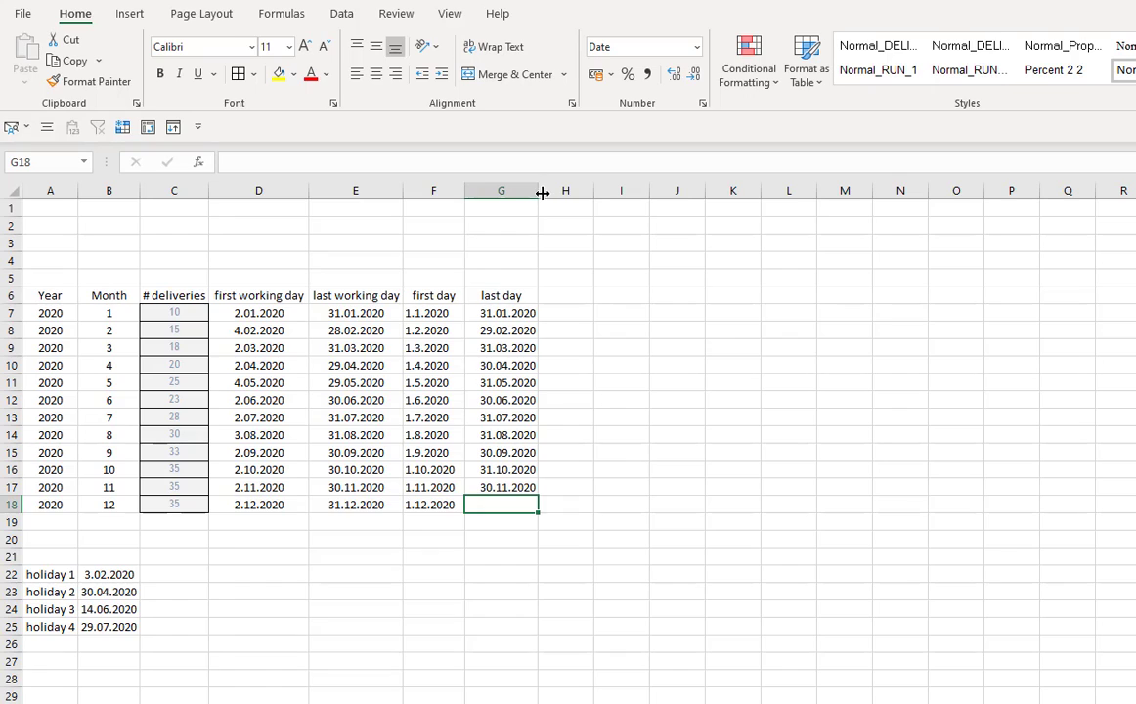
{"action": "double_click", "coordinate": [537, 192]}
- Add a helper row 19 with year 2021 and month 1
{"action": "left_click", "coordinate": [474, 592]}
{"action": "left_click", "coordinate": [448, 505]}
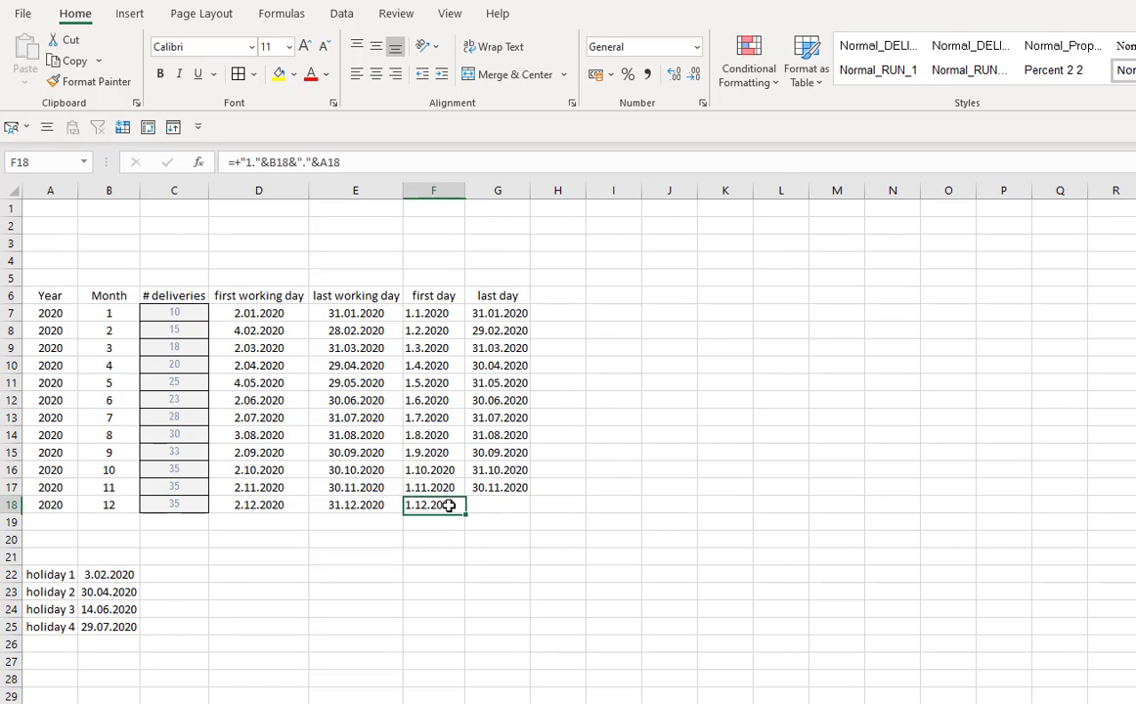
{"action": "left_click", "coordinate": [454, 520]}
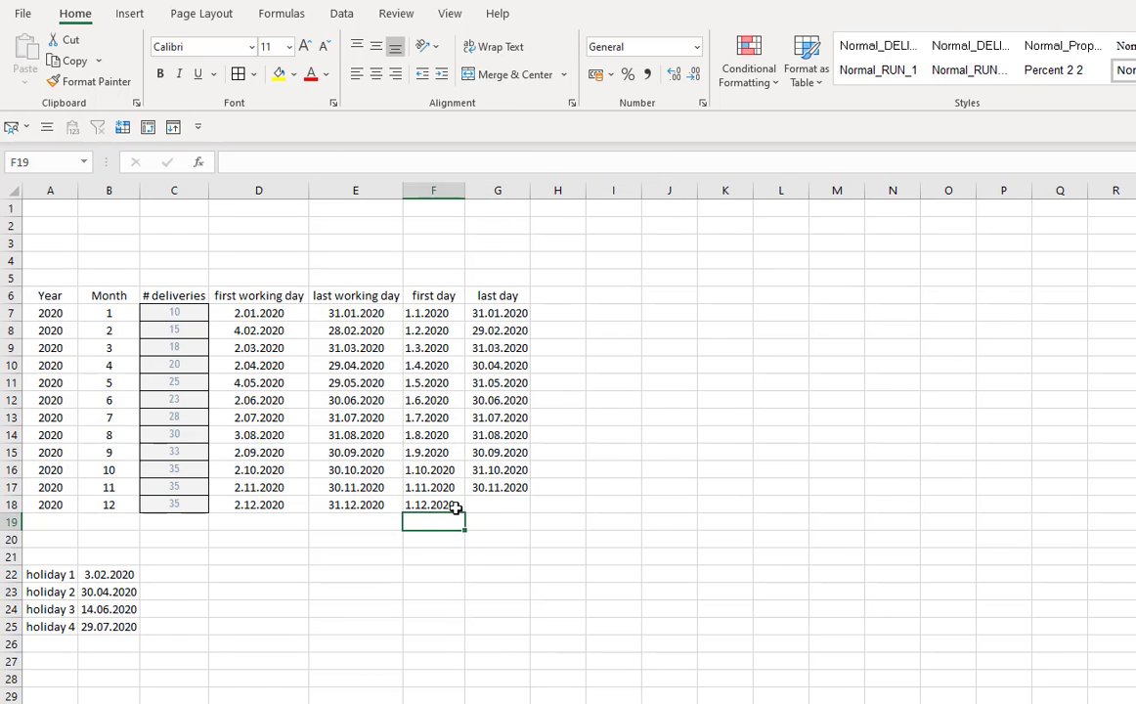
{"action": "left_click", "coordinate": [62, 508]}
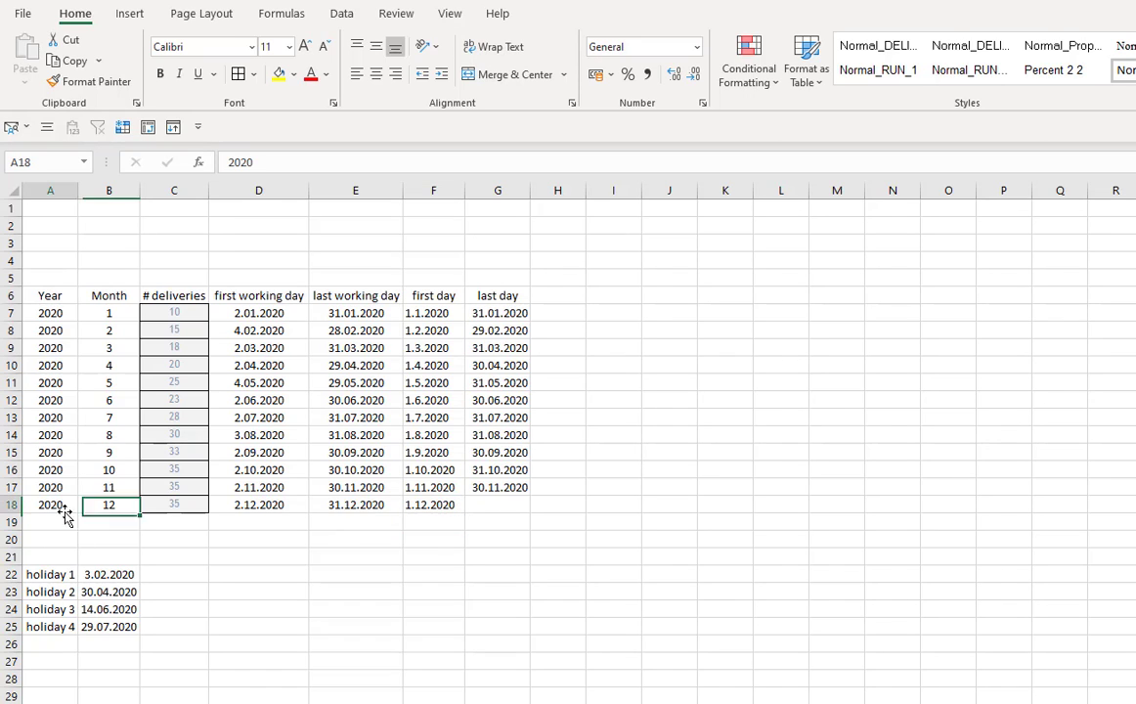
{"action": "left_click", "coordinate": [71, 518]}
{"action": "type", "text": "2020"}
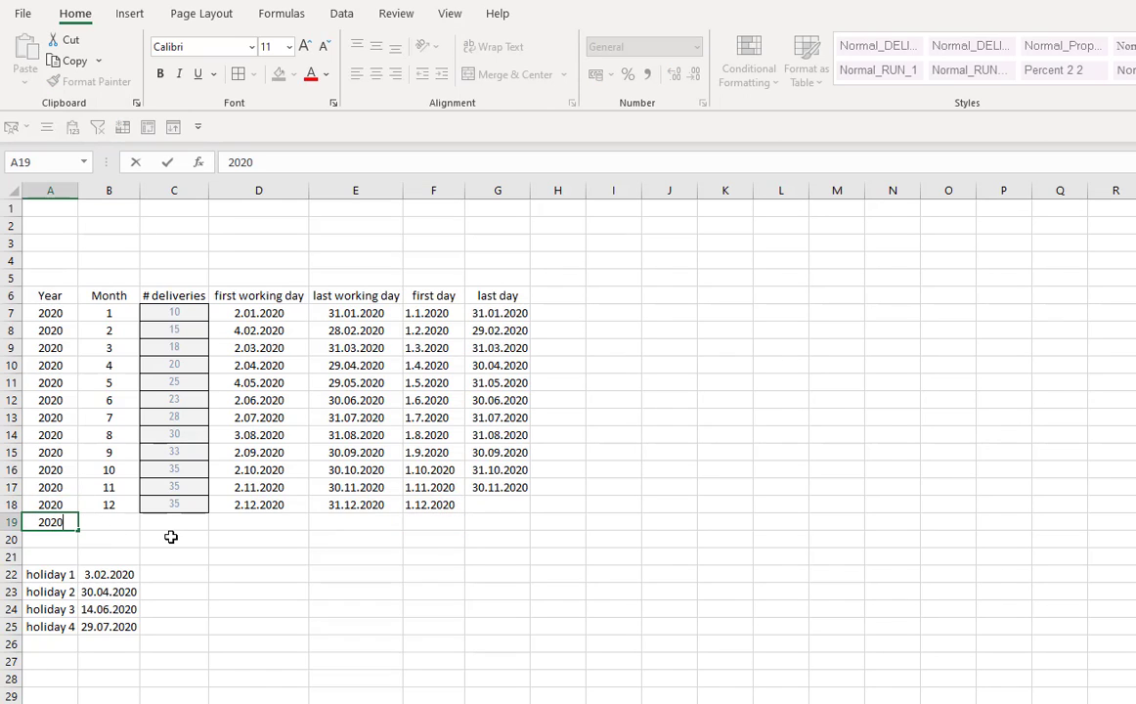
{"action": "type", "text": "1"}
{"action": "key", "text": "Right"}
{"action": "type", "text": "1"}
{"action": "key", "text": "Return"}
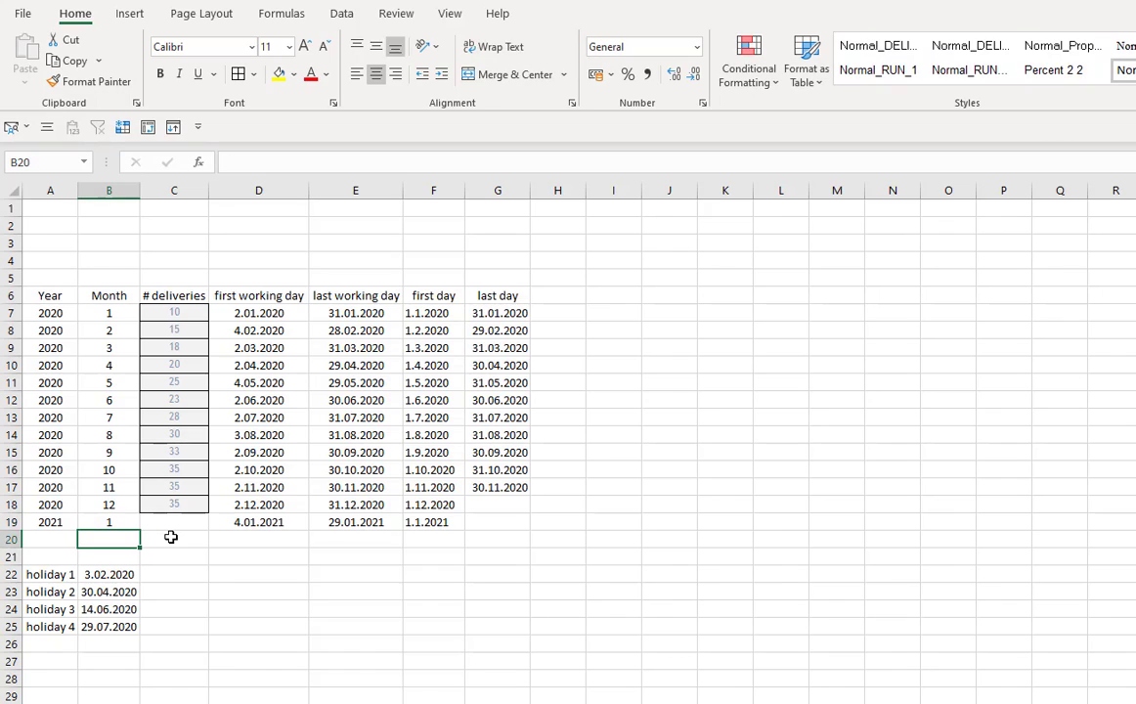
- Fill G18 with the last day formula from the cell above
{"action": "left_click", "coordinate": [360, 545]}
{"action": "left_click", "coordinate": [498, 505]}
{"action": "key", "text": "ctrl+d"}
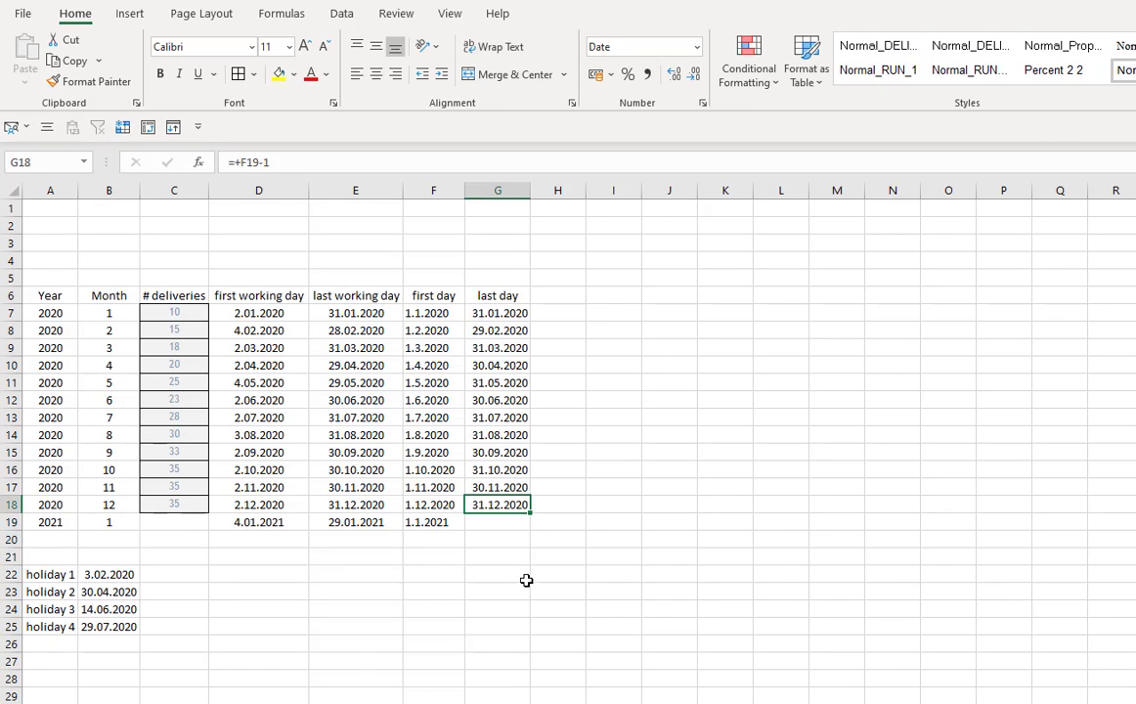
- Change the first day formula in F7 to prefix the day with 01 and copy it down through F19
{"action": "left_click", "coordinate": [497, 591]}
{"action": "left_click", "coordinate": [416, 312]}
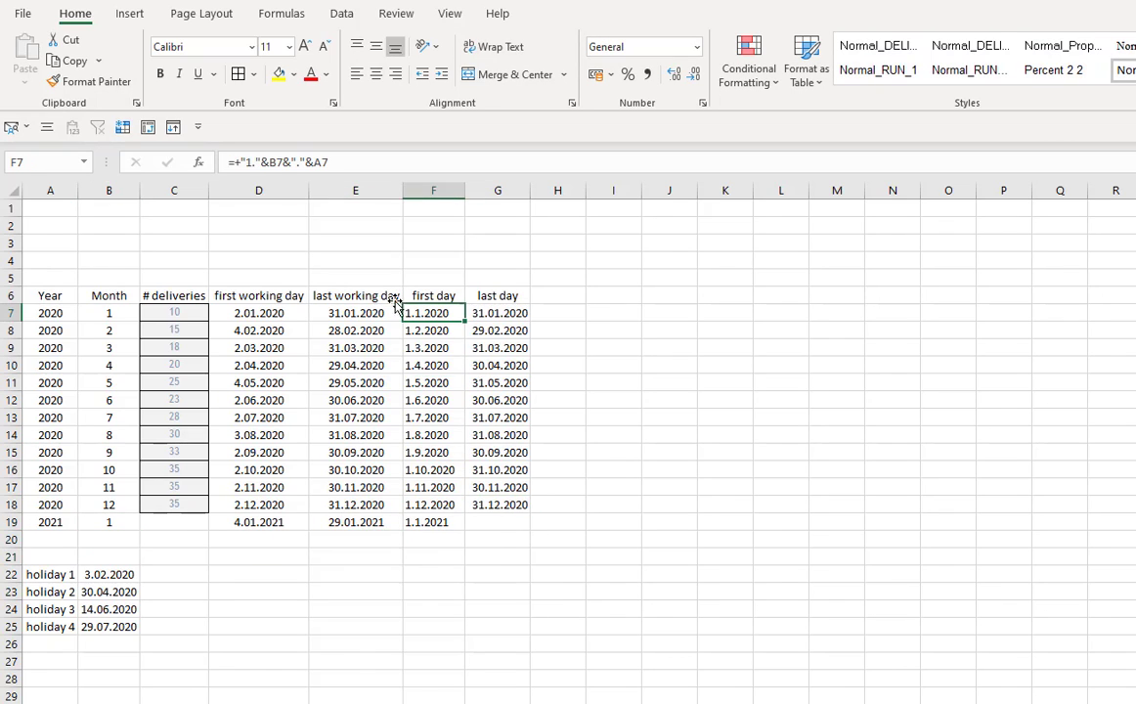
{"action": "left_click", "coordinate": [245, 162]}
{"action": "type", "text": "0"}
{"action": "key", "text": "Return"}
{"action": "key", "text": "Up"}
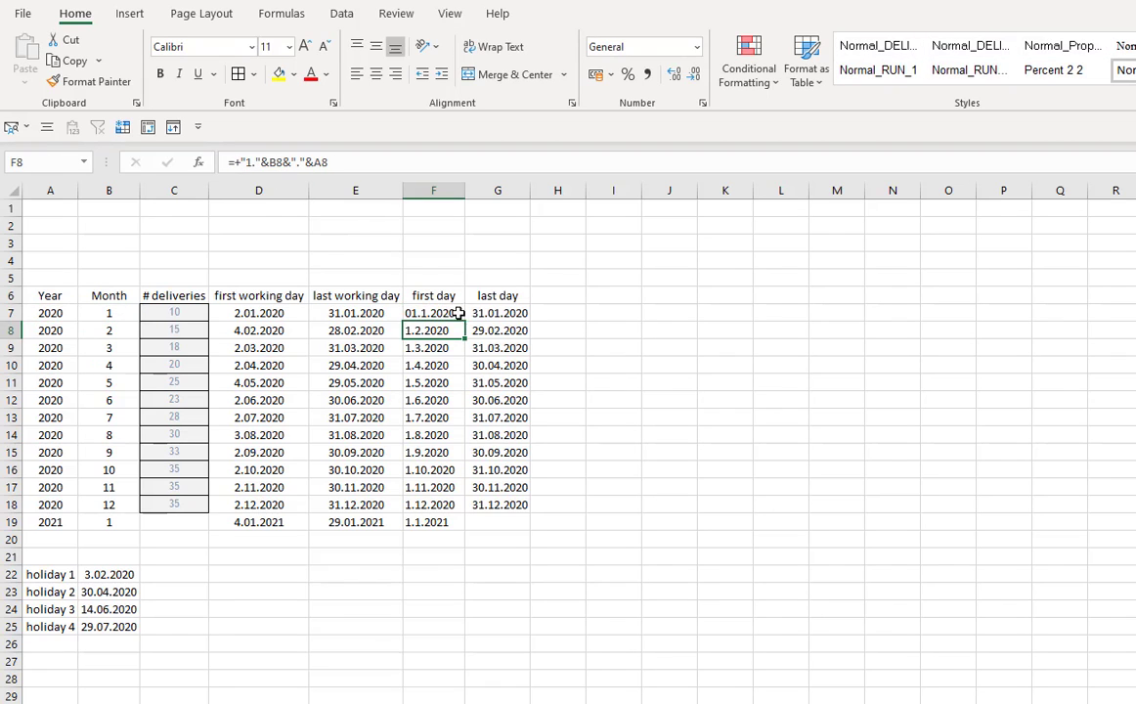
{"action": "left_click_drag", "start_coordinate": [465, 321], "coordinate": [441, 521]}
{"action": "left_click", "coordinate": [668, 452]}
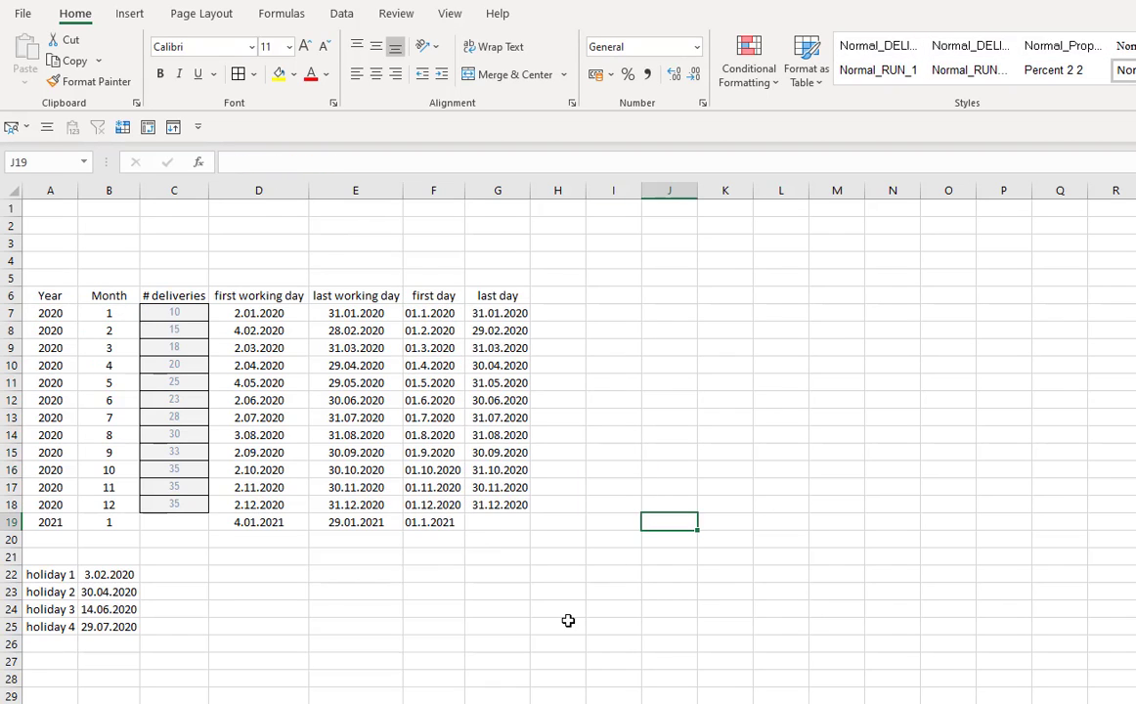
{"action": "left_click", "coordinate": [550, 616]}
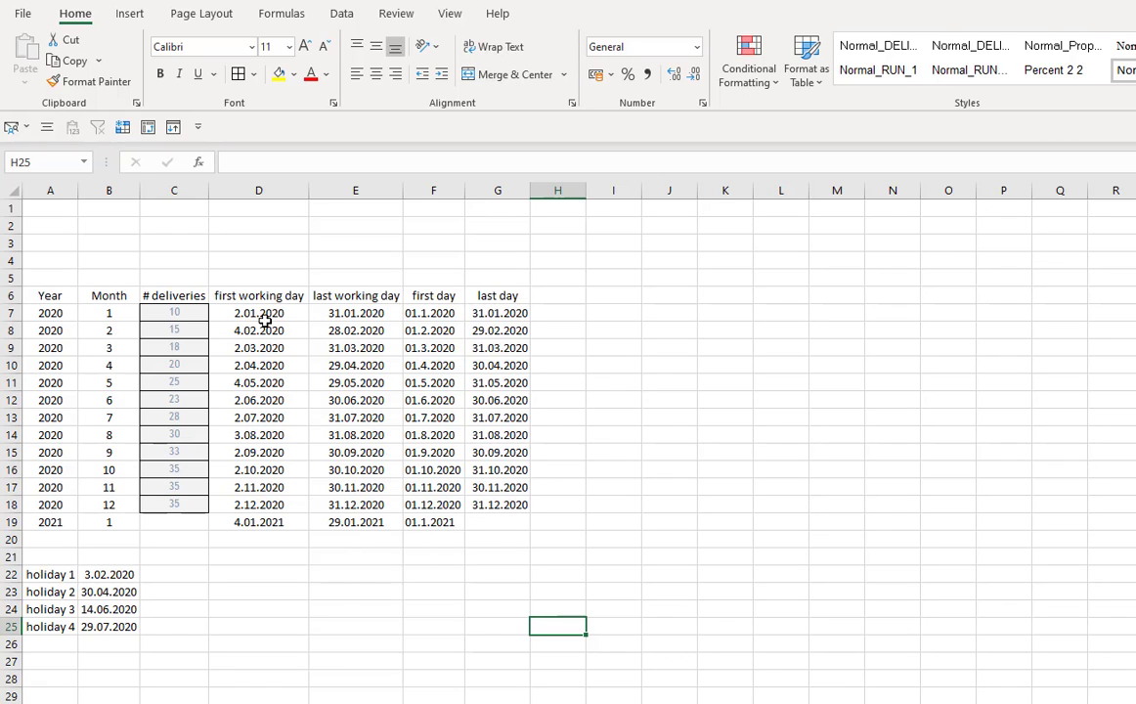
{"action": "left_click_drag", "start_coordinate": [263, 313], "coordinate": [354, 485]}
{"action": "left_click_drag", "start_coordinate": [430, 313], "coordinate": [498, 485]}
{"action": "left_click", "coordinate": [488, 553]}
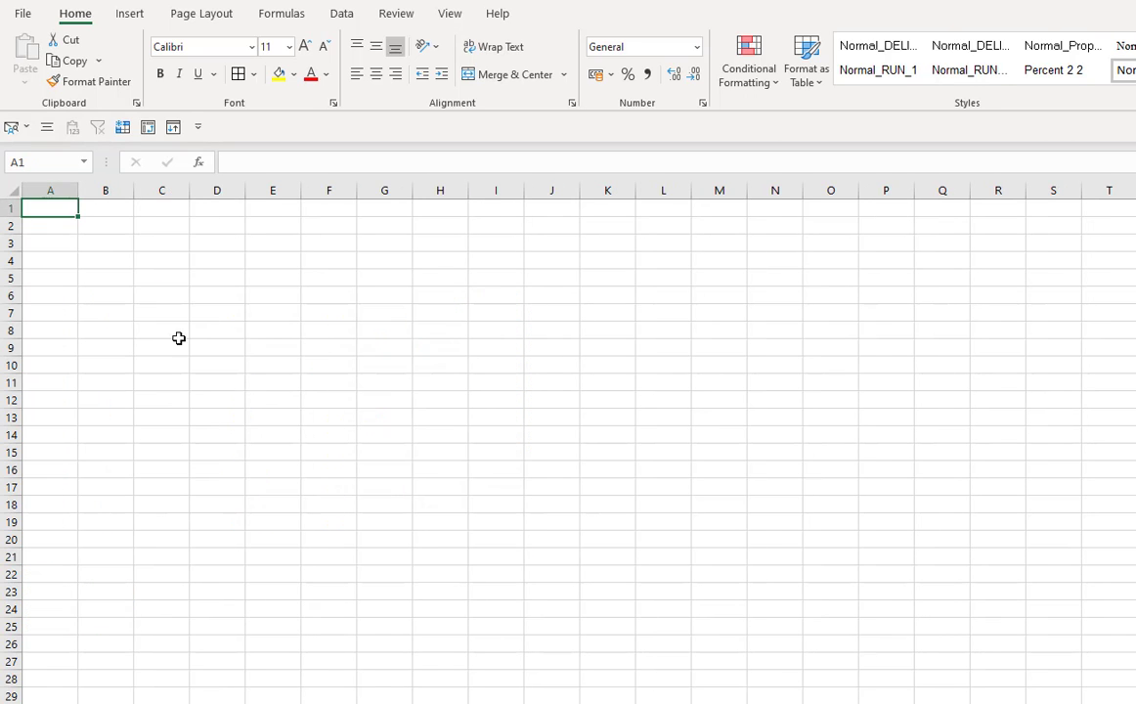
- On a new sheet, enter a # header in A2 and the numbers 1, 2 and 3 below it
{"action": "left_click", "coordinate": [176, 332]}
{"action": "left_click", "coordinate": [56, 226]}
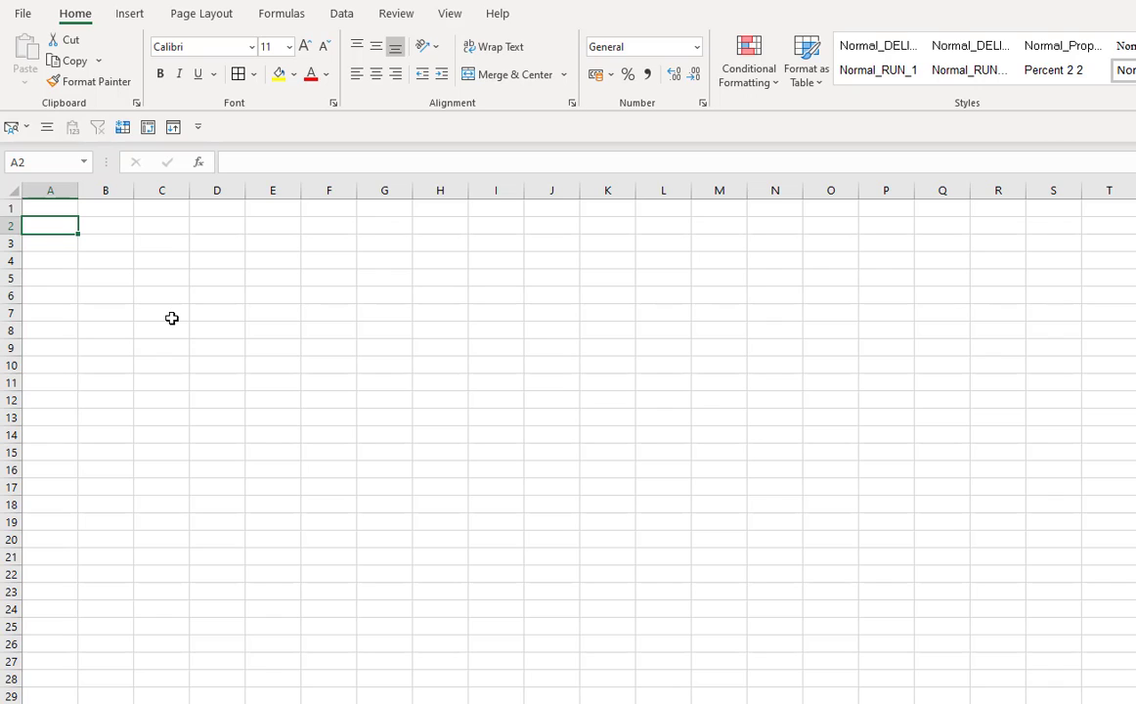
{"action": "type", "text": "#"}
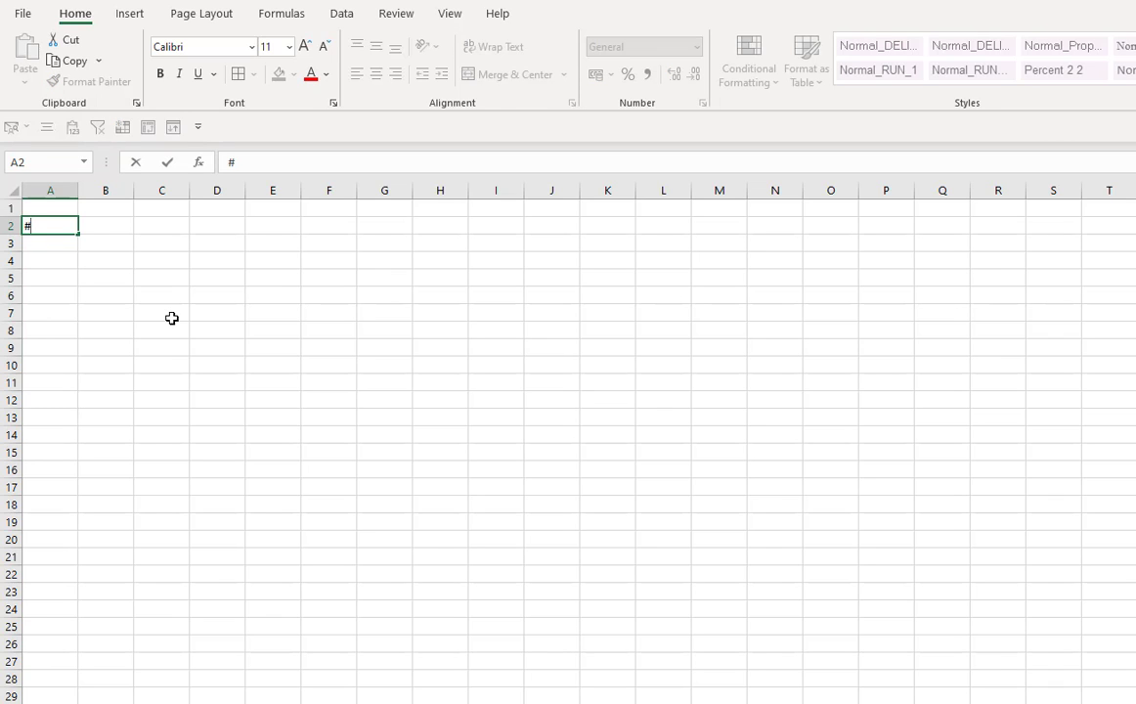
{"action": "key", "text": "Return"}
{"action": "type", "text": "1"}
{"action": "key", "text": "Return"}
{"action": "type", "text": "2"}
{"action": "key", "text": "Return"}
{"action": "type", "text": "3"}
{"action": "key", "text": "Return"}
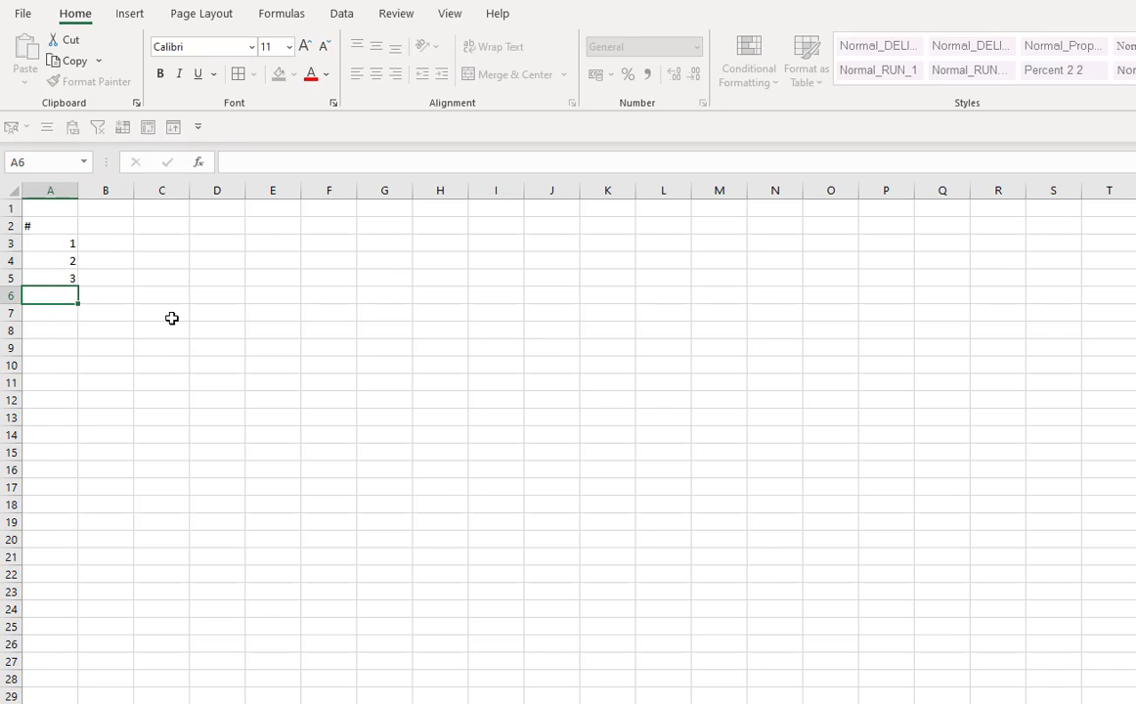
- Extend the number series down column A past row 29 and center the # header
{"action": "left_click", "coordinate": [72, 246]}
{"action": "left_click_drag", "start_coordinate": [72, 246], "coordinate": [93, 700]}
{"action": "left_click", "coordinate": [76, 289]}
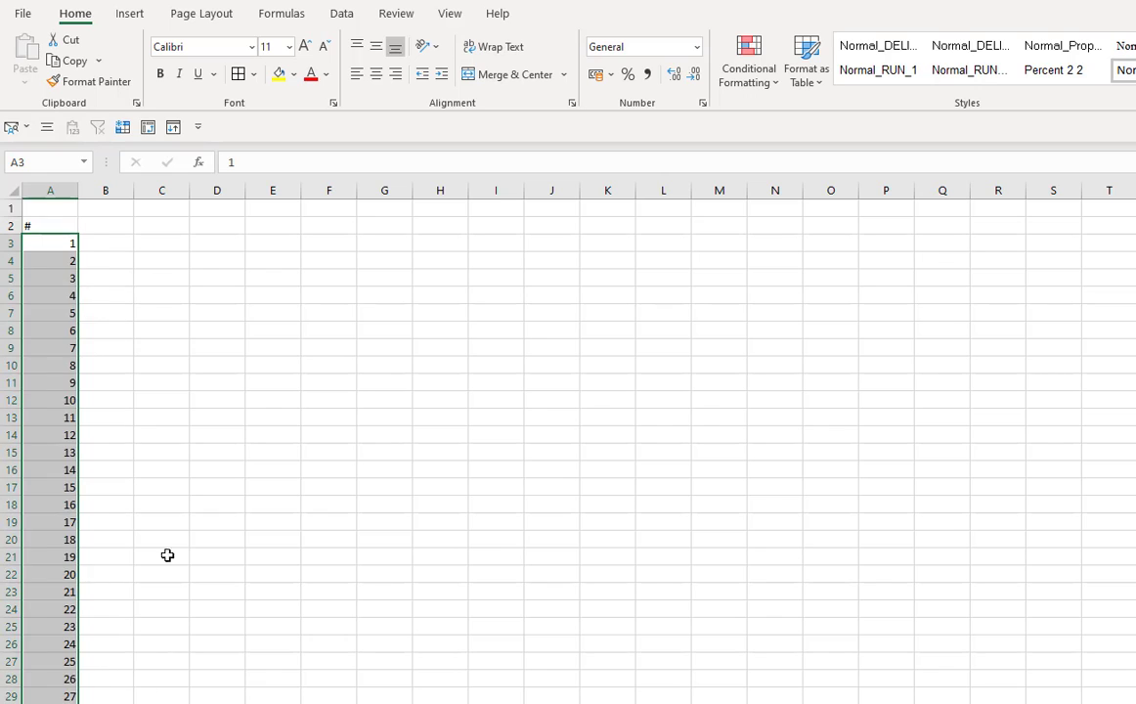
{"action": "left_click", "coordinate": [161, 539]}
{"action": "left_click", "coordinate": [50, 226]}
{"action": "left_click", "coordinate": [376, 76]}
{"action": "left_click", "coordinate": [477, 606]}
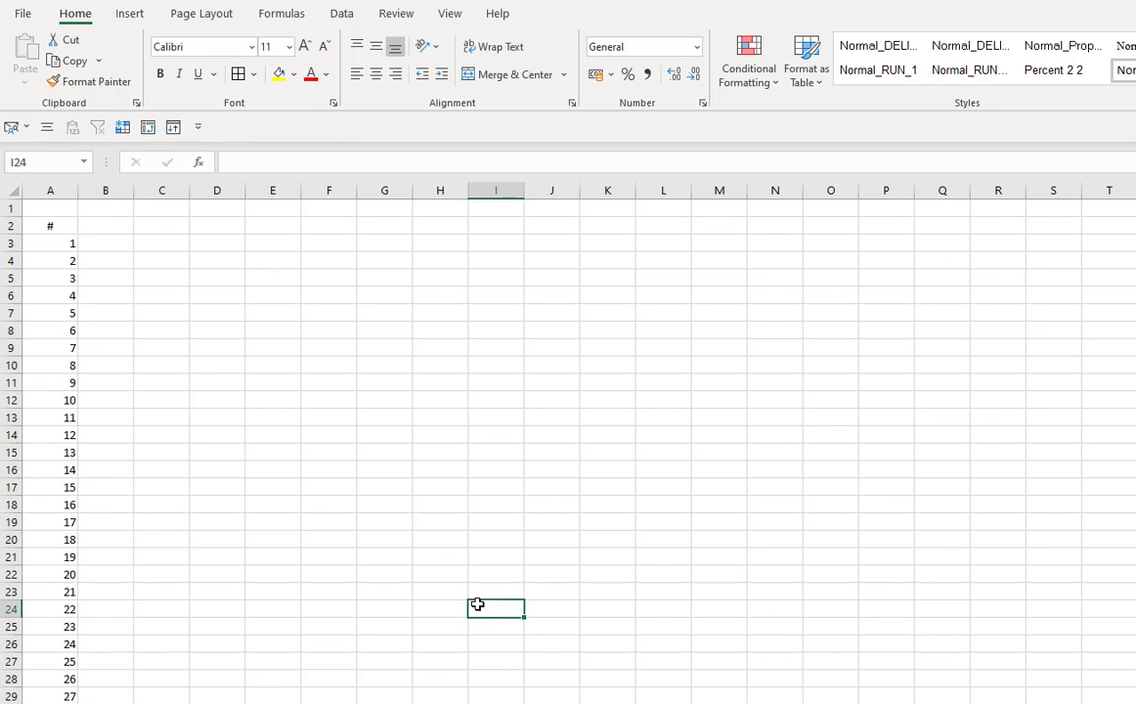
- Return to the deliveries sheet and insert blank columns before the first working day column
{"action": "key", "text": "ctrl+Page_Up"}
{"action": "left_click", "coordinate": [276, 293]}
{"action": "left_click", "coordinate": [253, 189]}
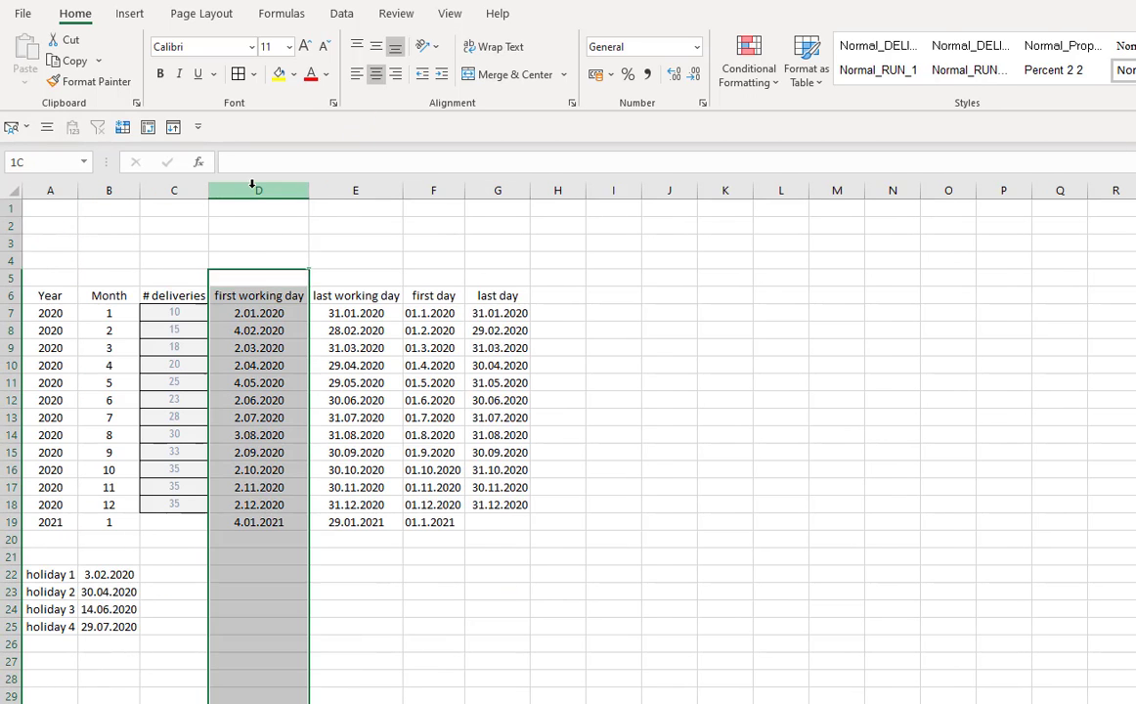
{"action": "key", "text": "ctrl+plus"}
{"action": "key", "text": "ctrl+plus"}
{"action": "key", "text": "ctrl+plus"}
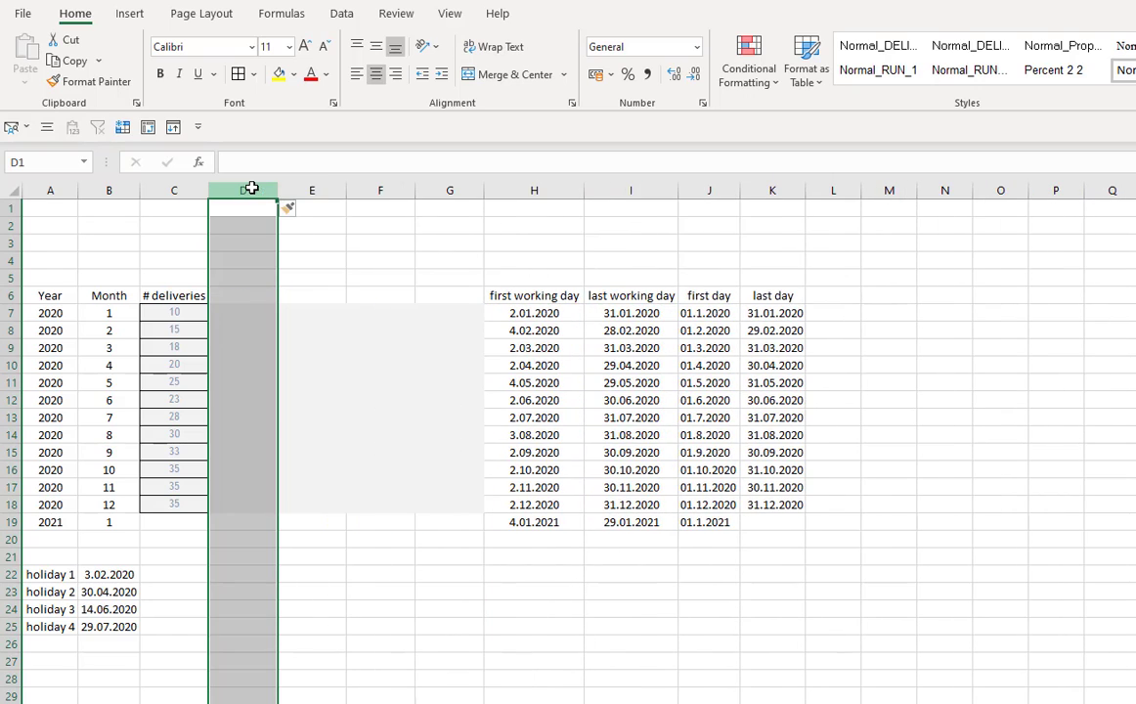
{"action": "left_click", "coordinate": [475, 466]}
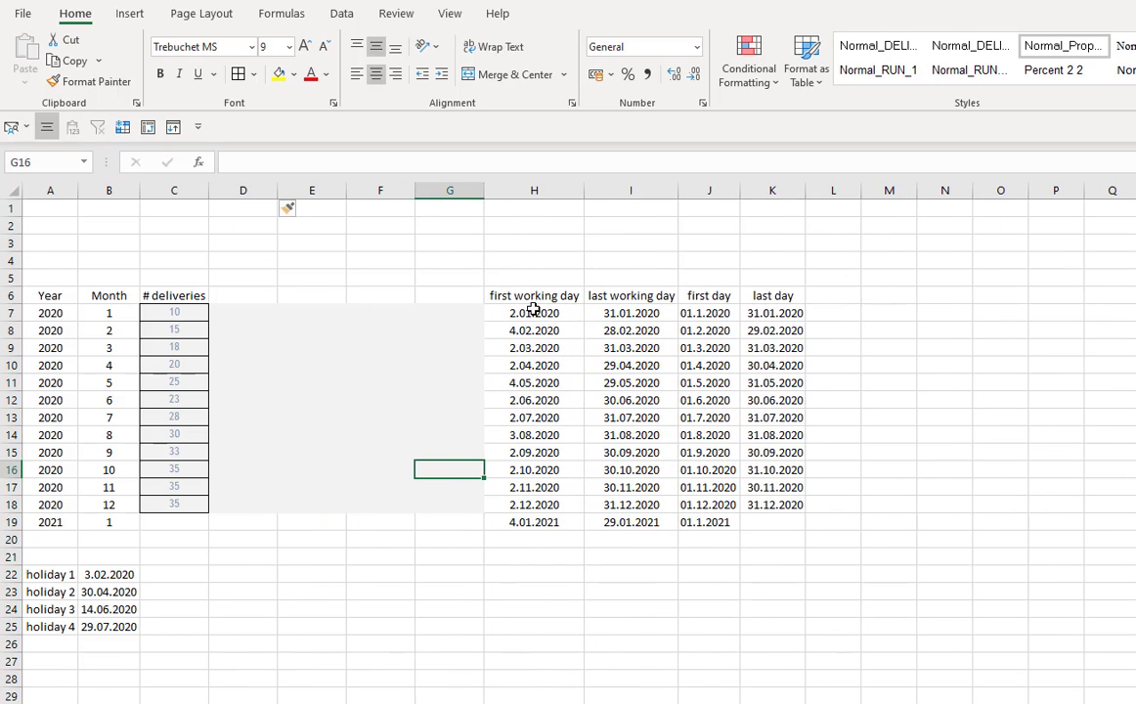
- Copy the four date columns for rows 7 to 19 and paste them as values
{"action": "left_click_drag", "start_coordinate": [533, 311], "coordinate": [753, 522]}
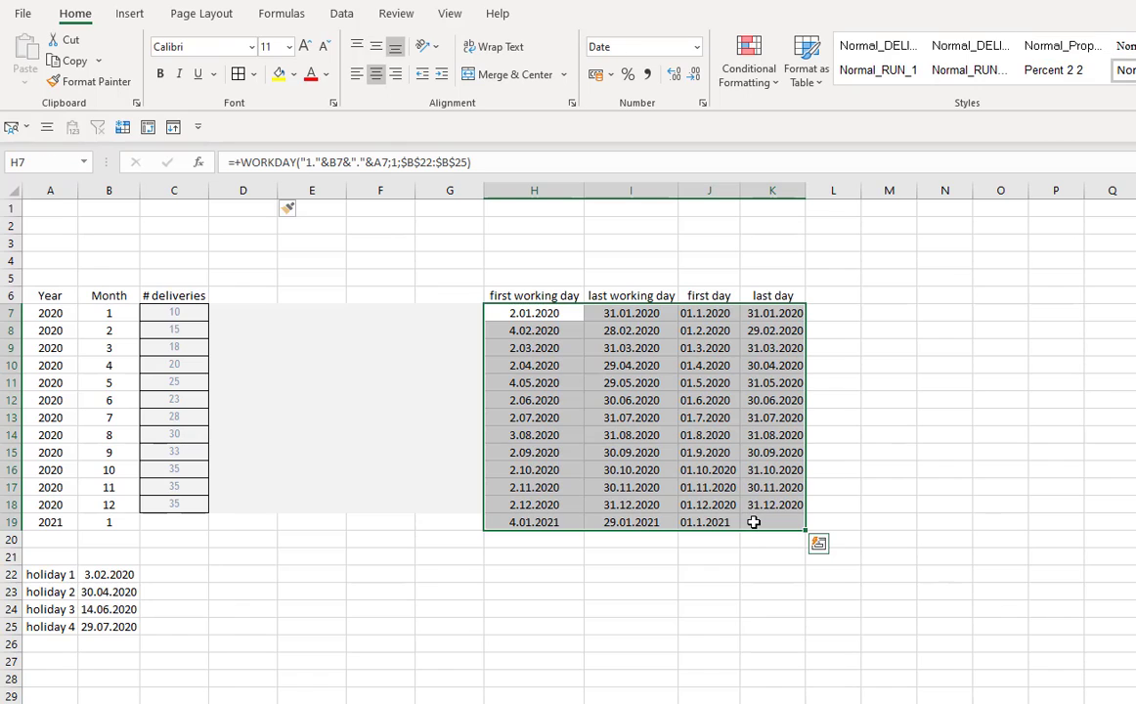
{"action": "key", "text": "ctrl+c"}
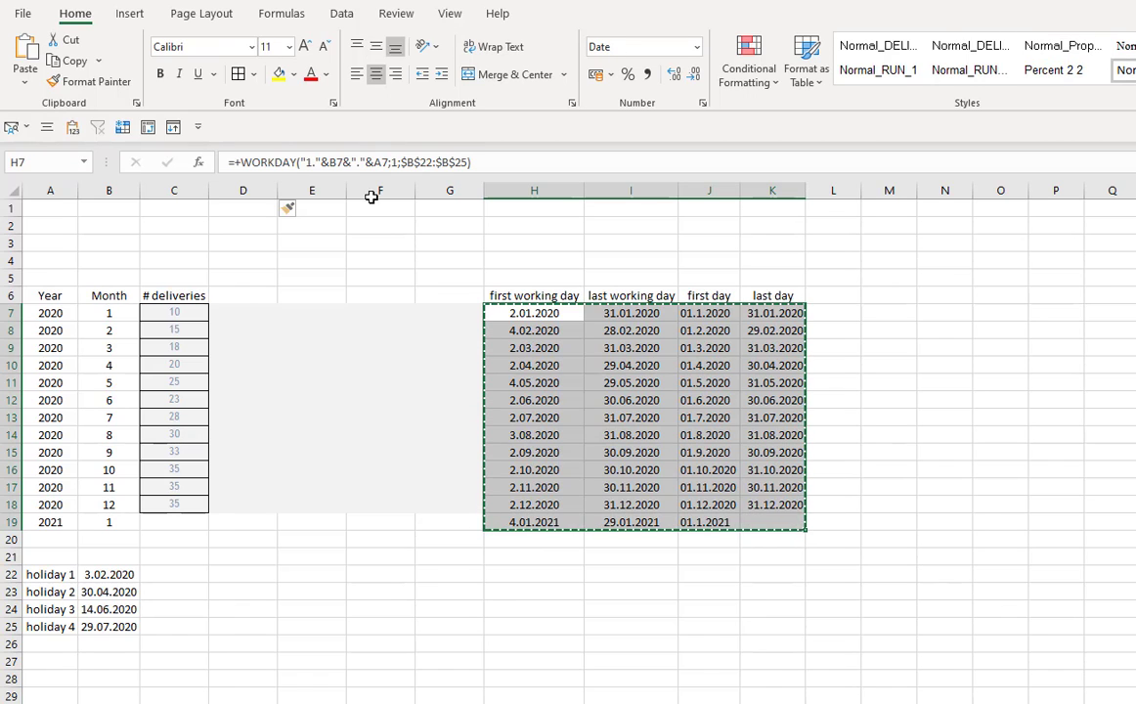
{"action": "left_click", "coordinate": [72, 127]}
{"action": "left_click", "coordinate": [611, 586]}
{"action": "key", "text": "Escape"}
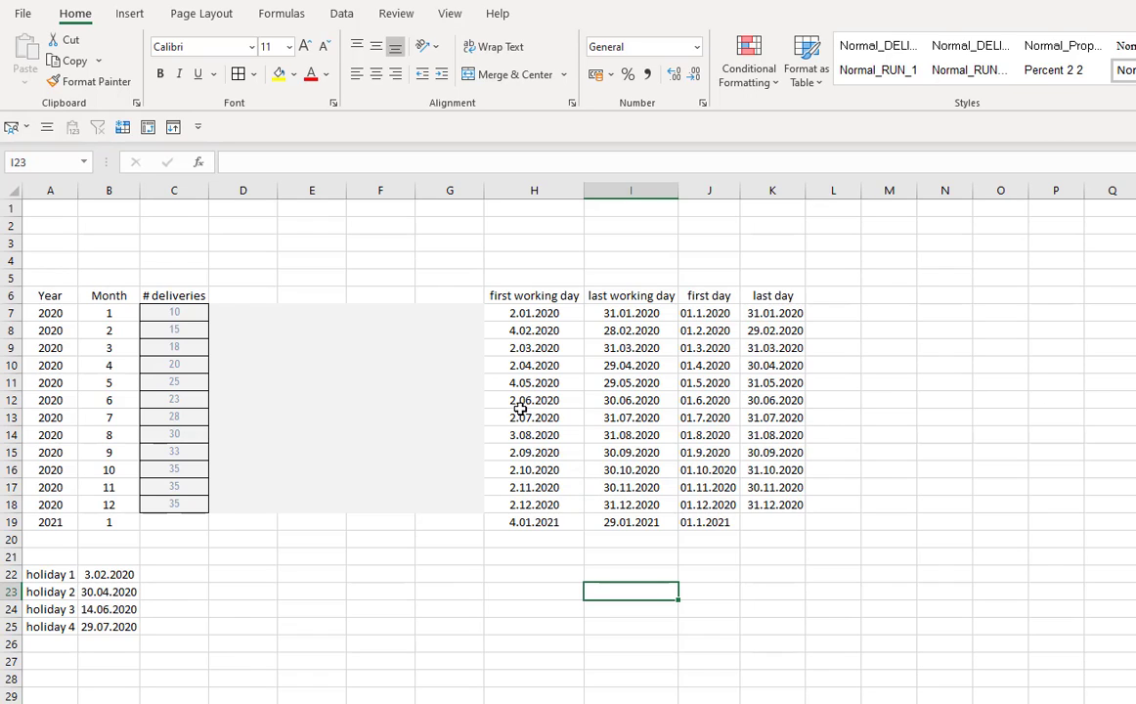
- Add the header Cumulative in D6 next to # deliveries
{"action": "left_click", "coordinate": [249, 298]}
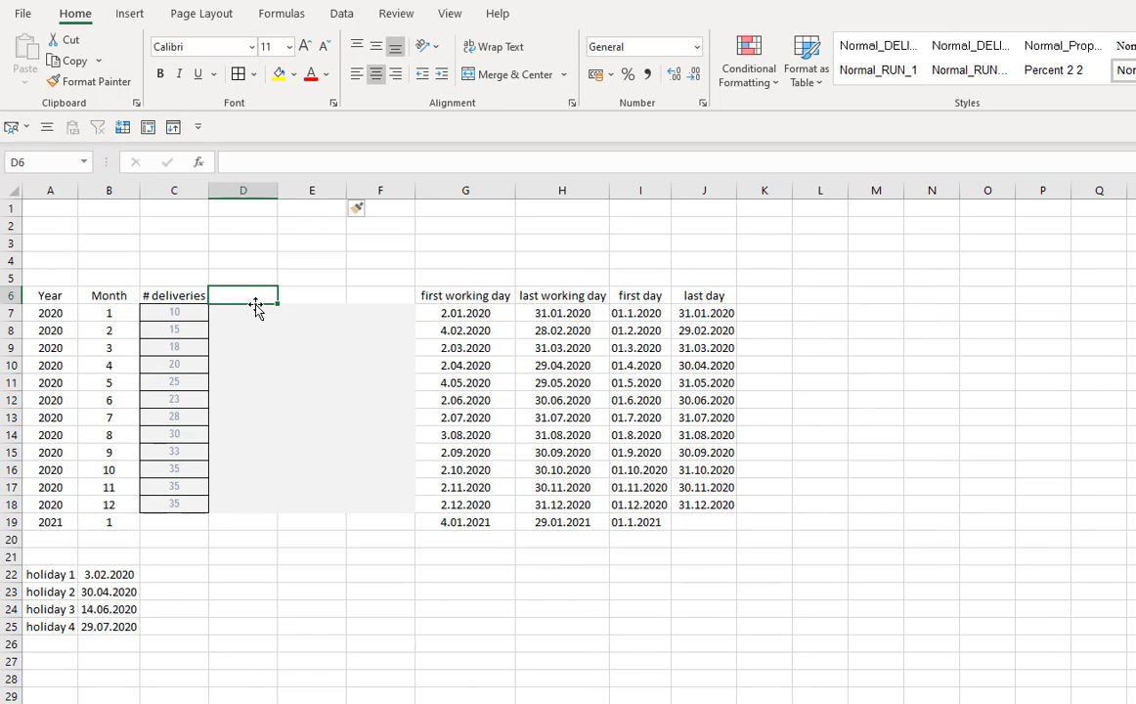
{"action": "type", "text": "Cu"}
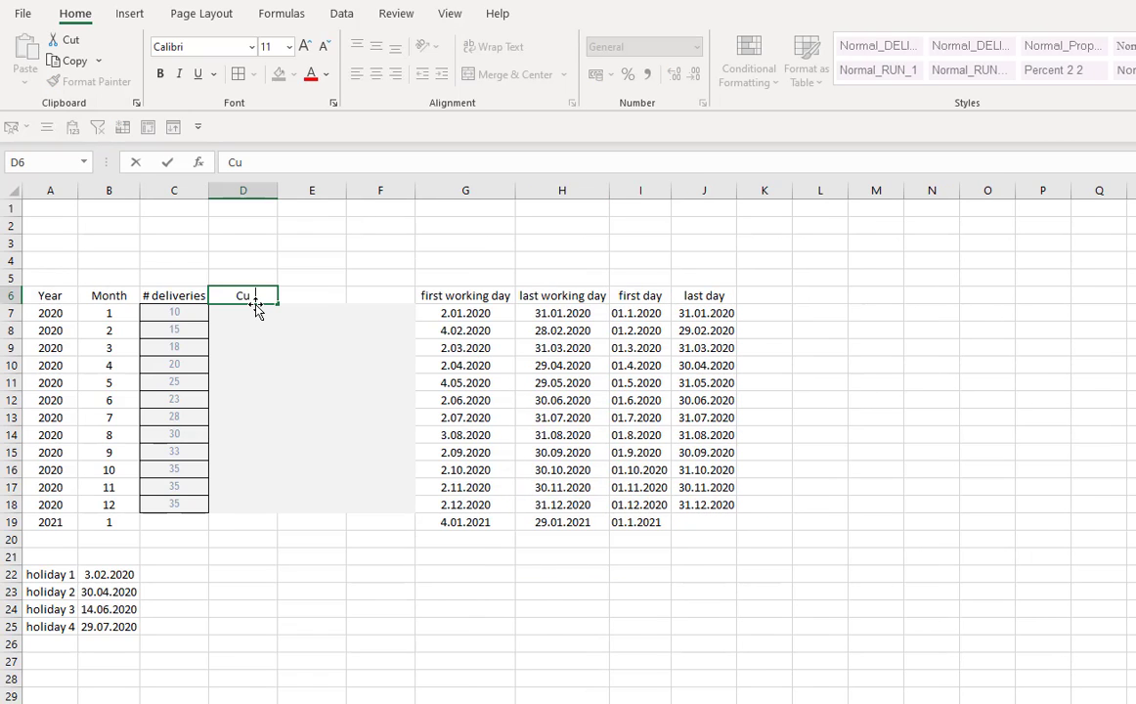
{"action": "type", "text": "mulative"}
{"action": "key", "text": "Return"}
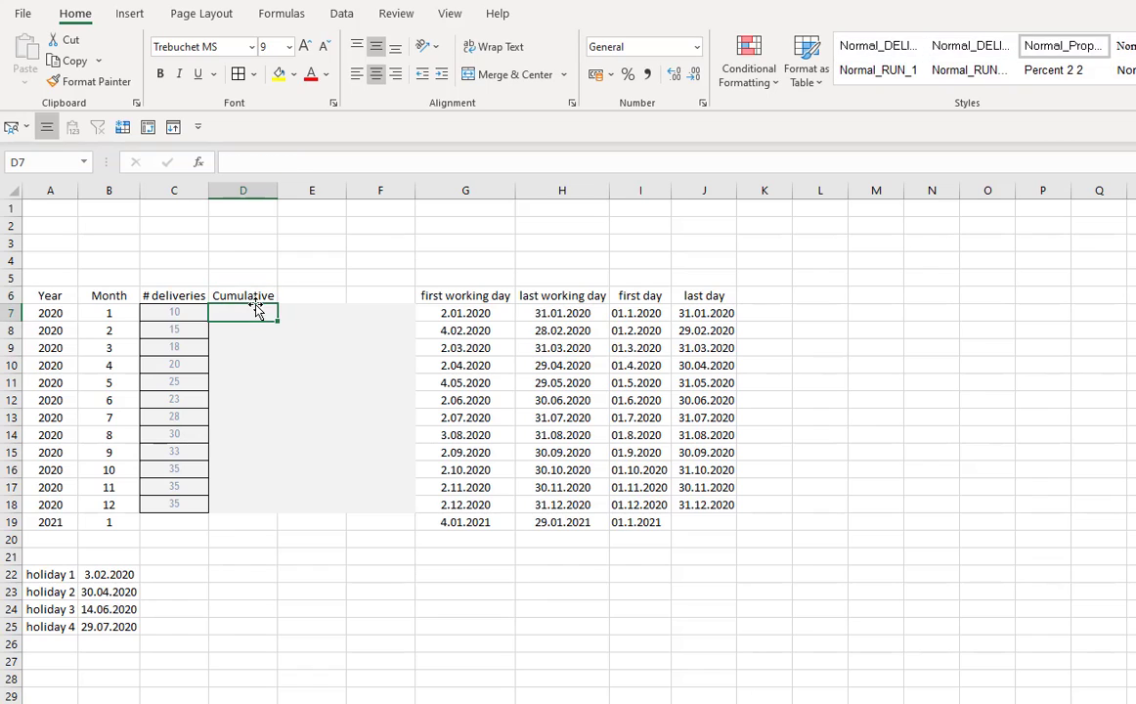
- Build the cumulative deliveries: D7 equals C7, D8 adds D7 and C8, copied down to D18
{"action": "type", "text": "="}
{"action": "key", "text": "Left"}
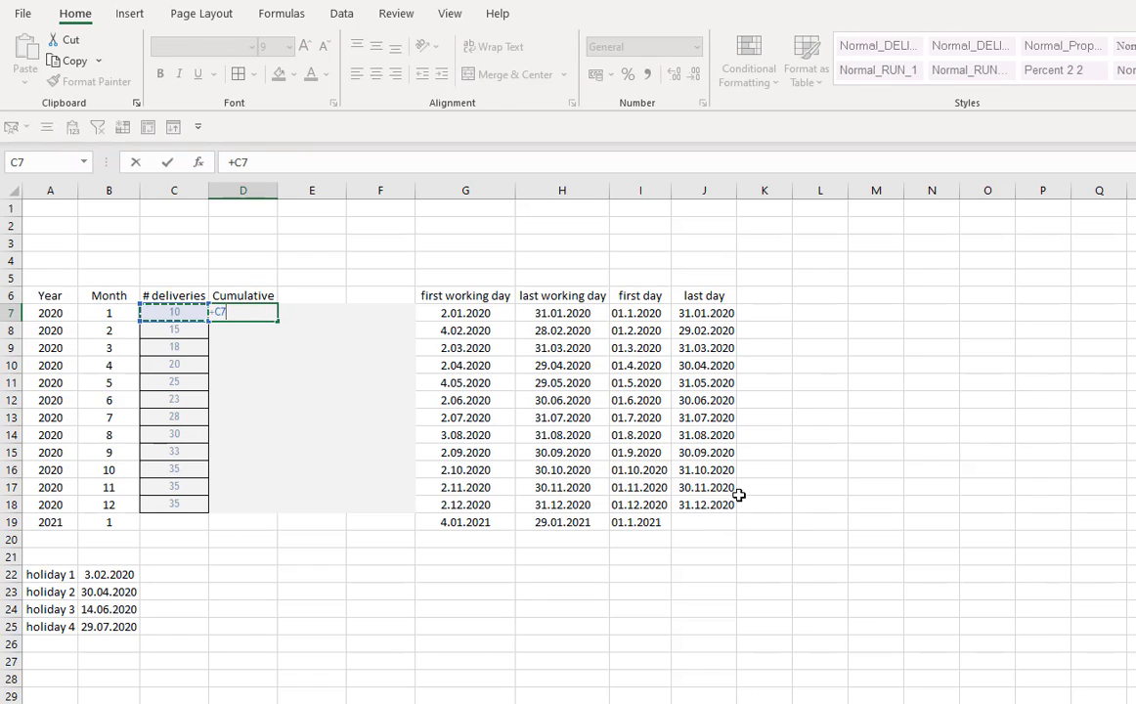
{"action": "key", "text": "Return"}
{"action": "type", "text": "="}
{"action": "key", "text": "Up"}
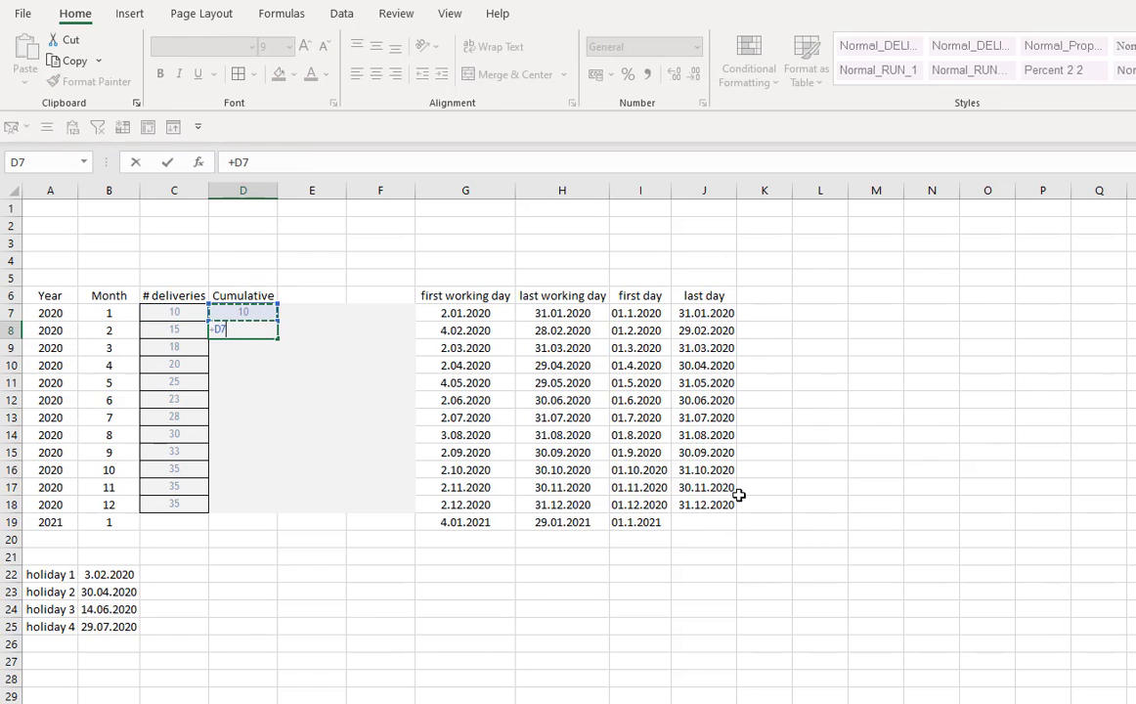
{"action": "type", "text": "+"}
{"action": "key", "text": "Left"}
{"action": "key", "text": "Return"}
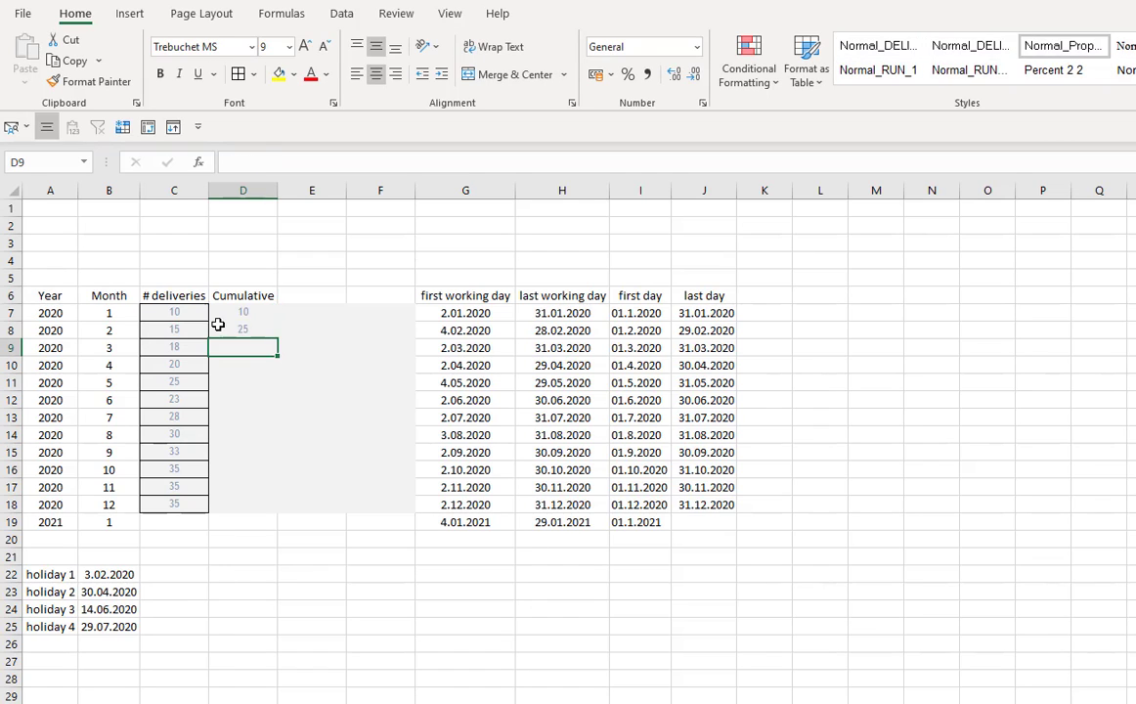
{"action": "left_click", "coordinate": [276, 336]}
{"action": "left_click_drag", "start_coordinate": [278, 348], "coordinate": [279, 512]}
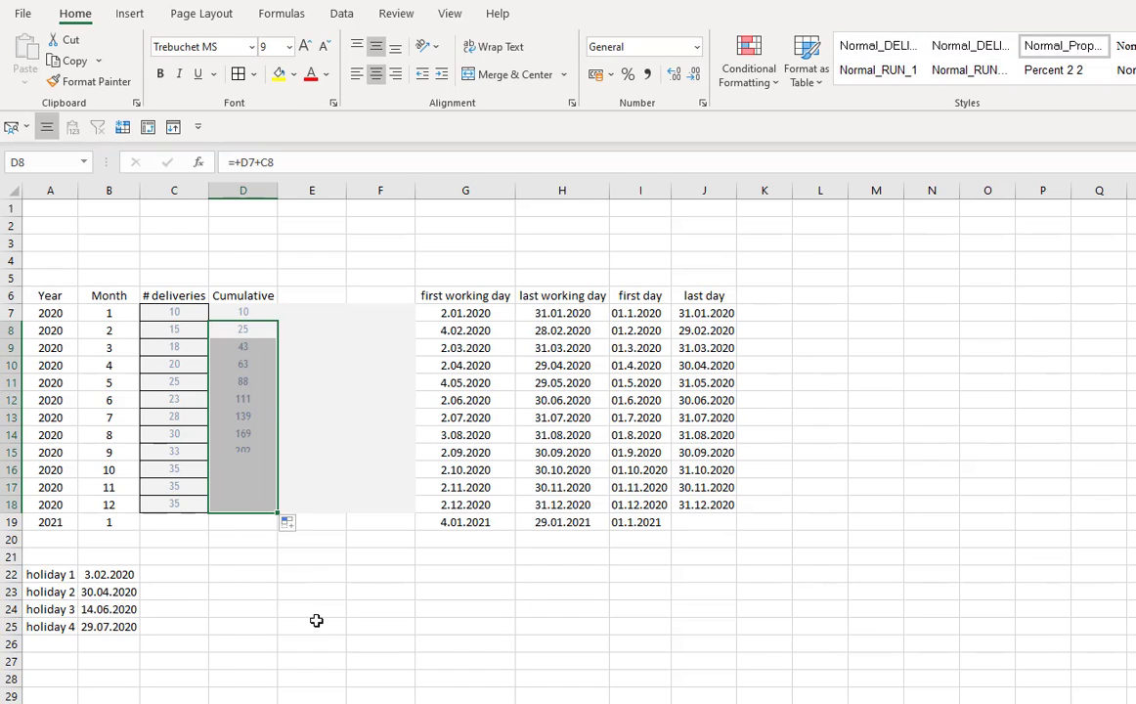
{"action": "left_click", "coordinate": [360, 554]}
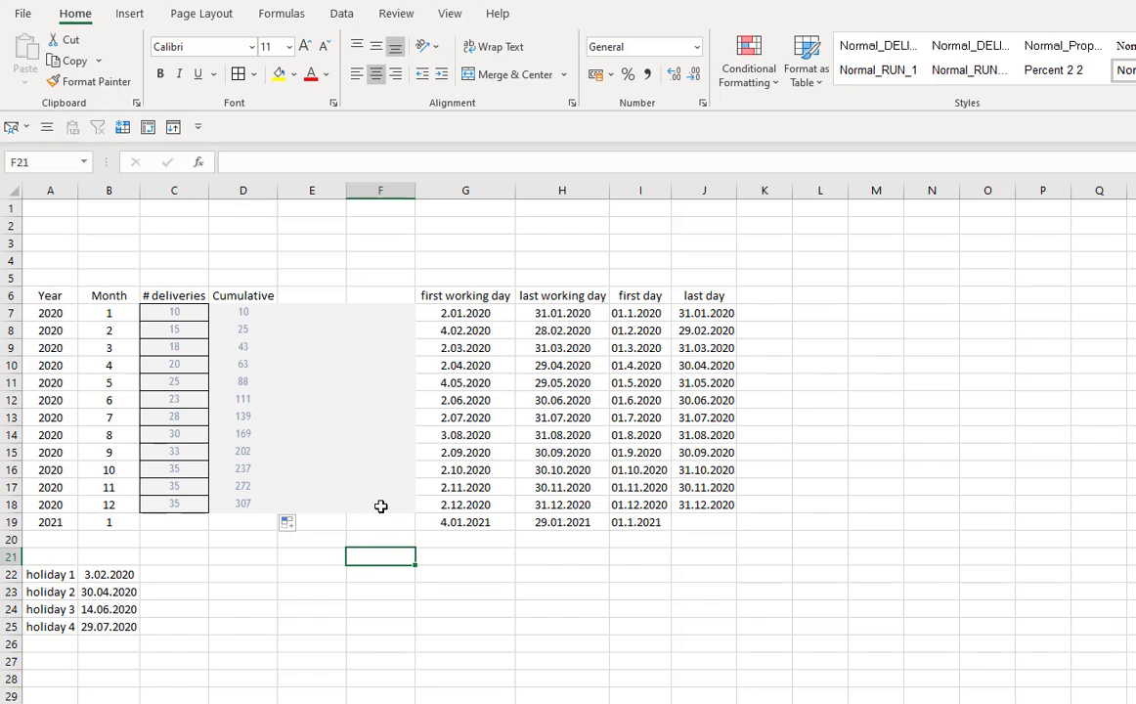
- Delete the empty column E
{"action": "left_click", "coordinate": [311, 190]}
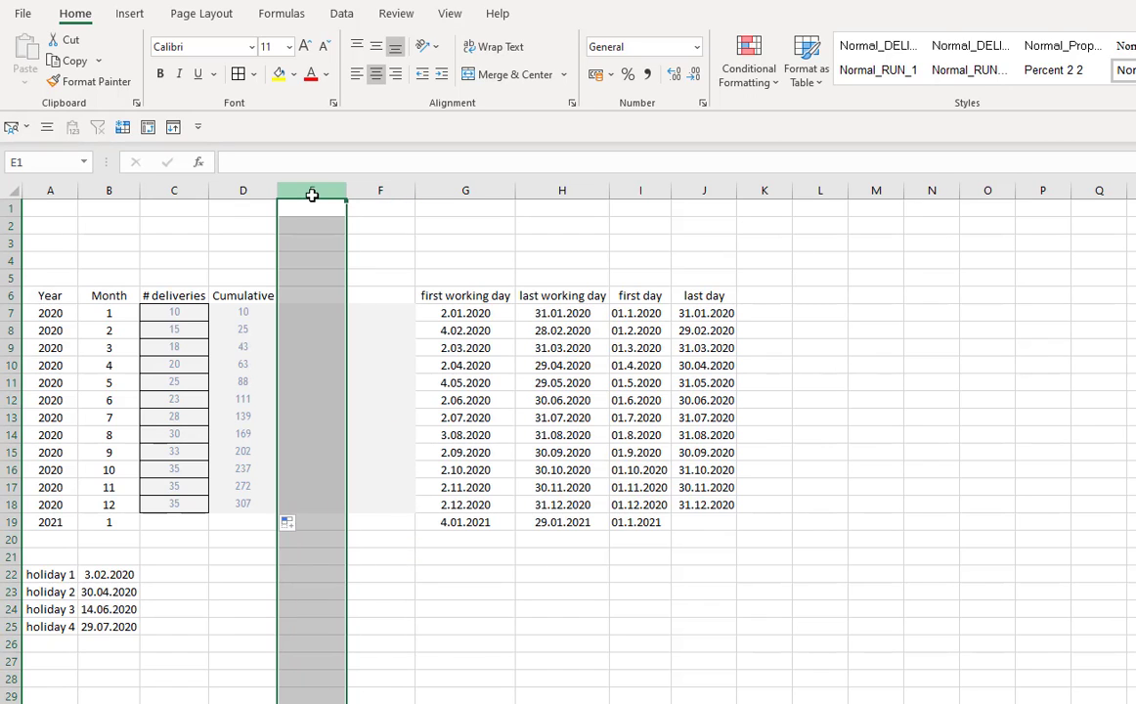
{"action": "key", "text": "ctrl+minus"}
{"action": "left_click", "coordinate": [311, 381]}
- Add the header first # produced in E6 and autofit column E
{"action": "left_click", "coordinate": [295, 296]}
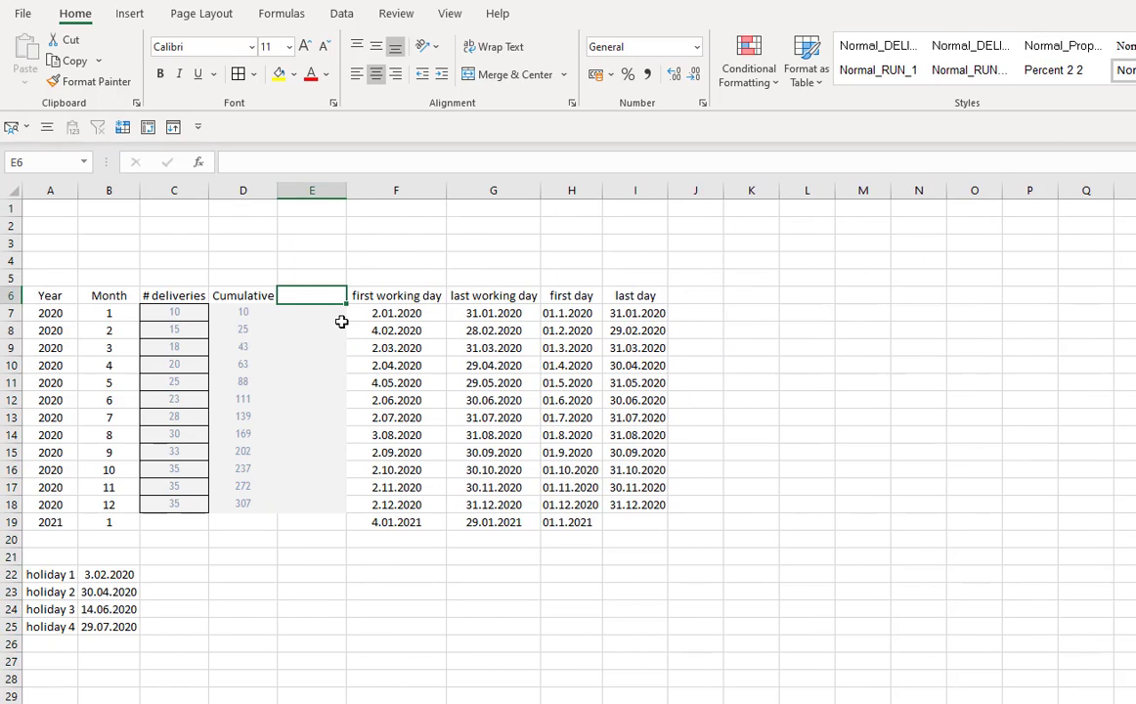
{"action": "type", "text": "fris"}
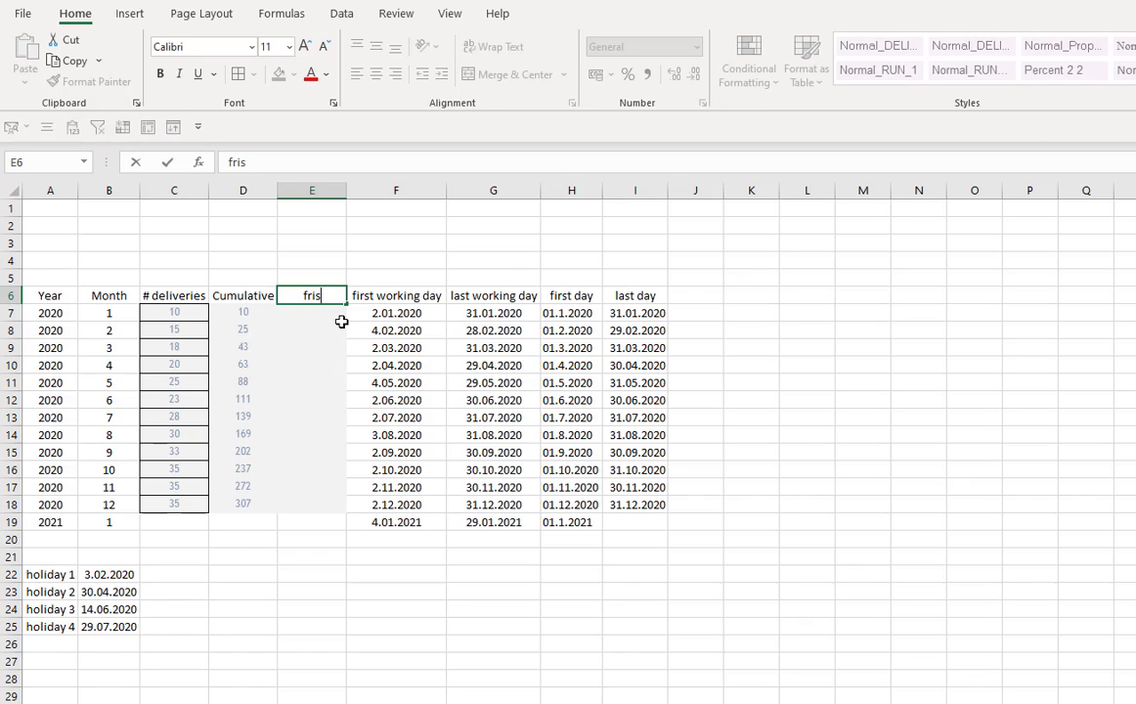
{"action": "type", "text": "rst # produced"}
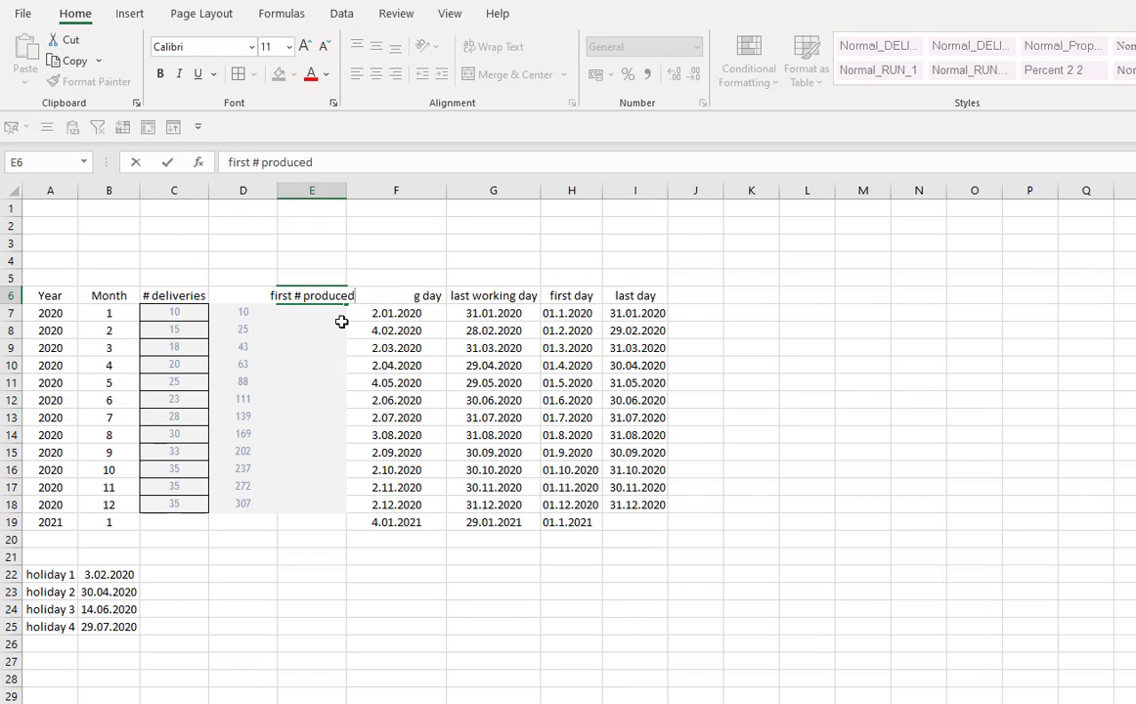
{"action": "key", "text": "Return"}
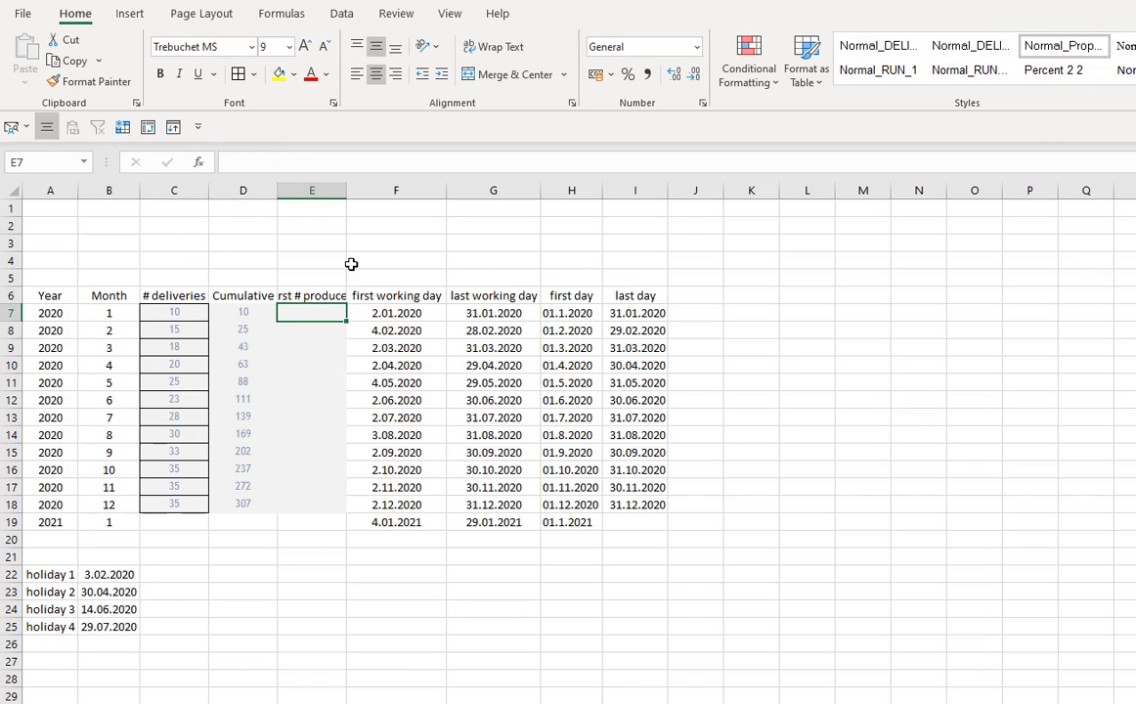
{"action": "double_click", "coordinate": [346, 189]}
- Enter 1 as the first produced number for January in E7
{"action": "left_click", "coordinate": [178, 303]}
{"action": "left_click", "coordinate": [175, 312]}
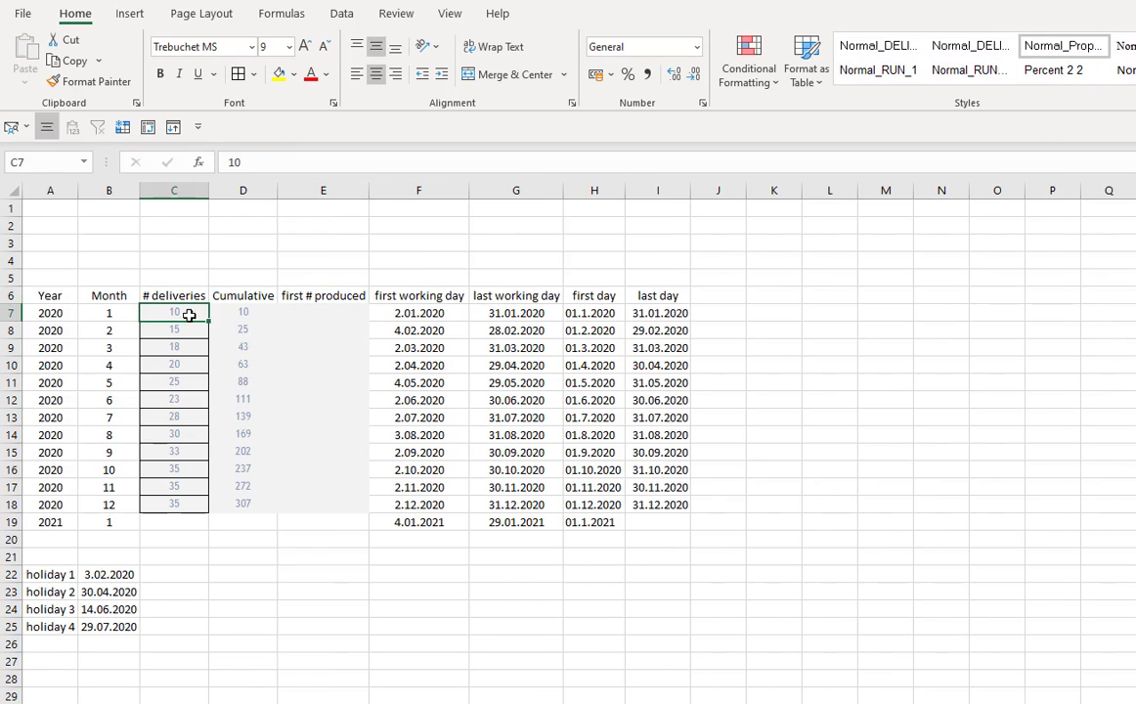
{"action": "left_click", "coordinate": [316, 314]}
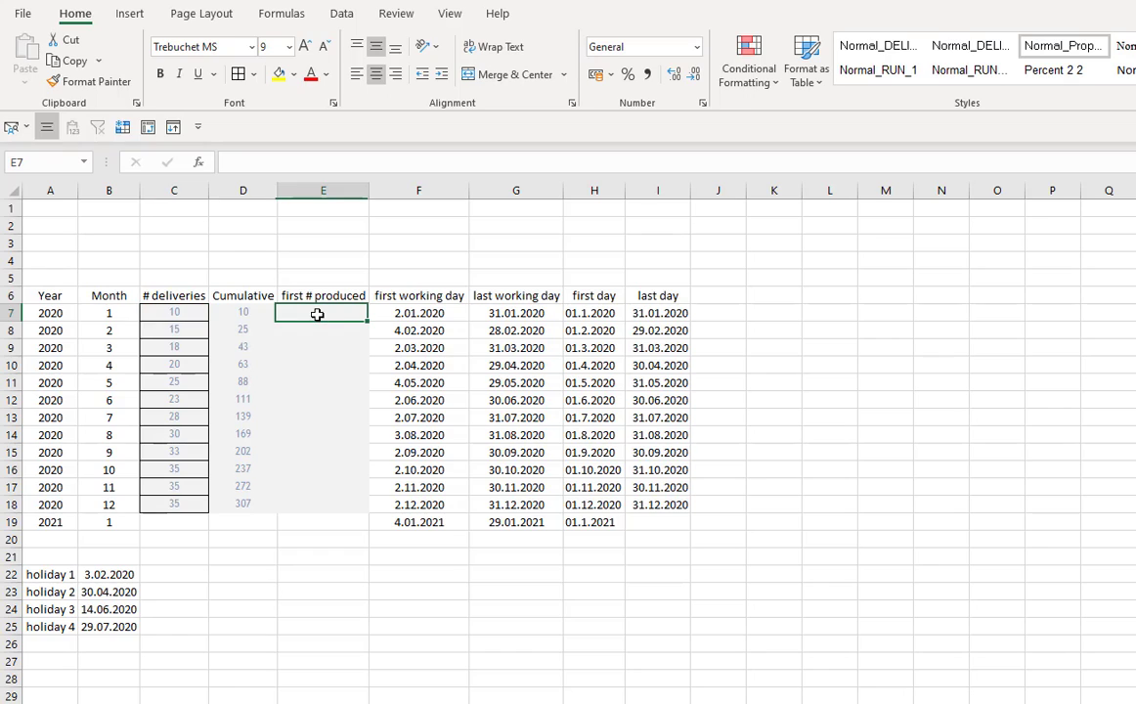
{"action": "left_click", "coordinate": [412, 314]}
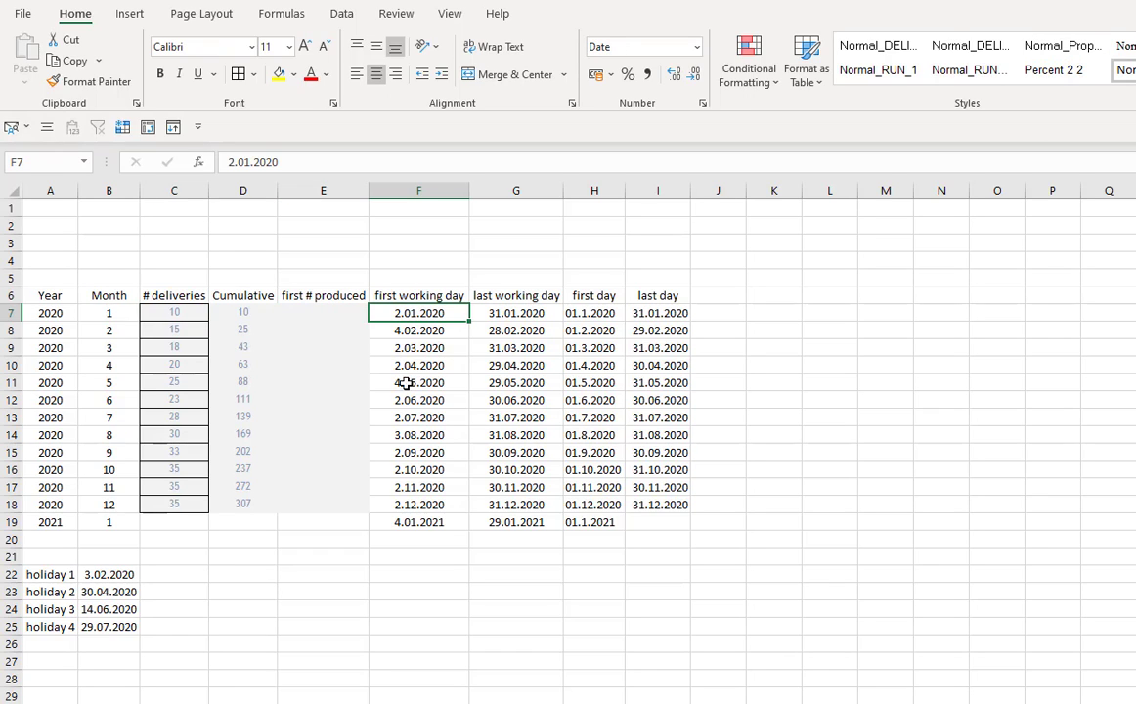
{"action": "left_click", "coordinate": [106, 318]}
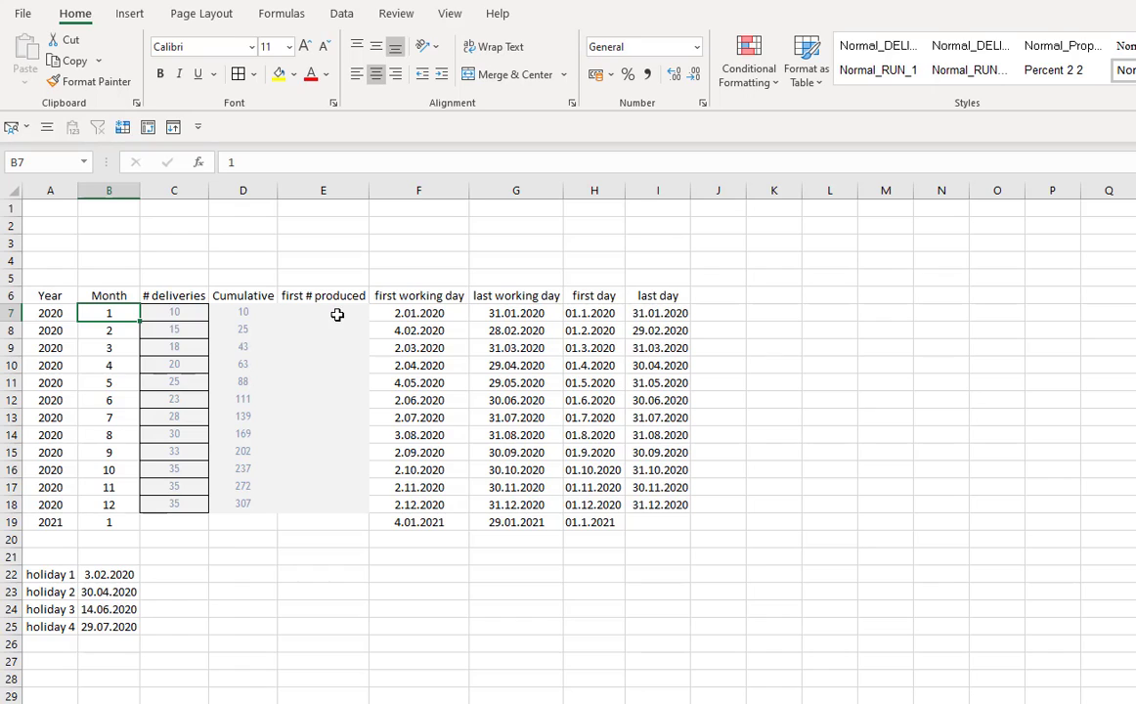
{"action": "left_click", "coordinate": [332, 314]}
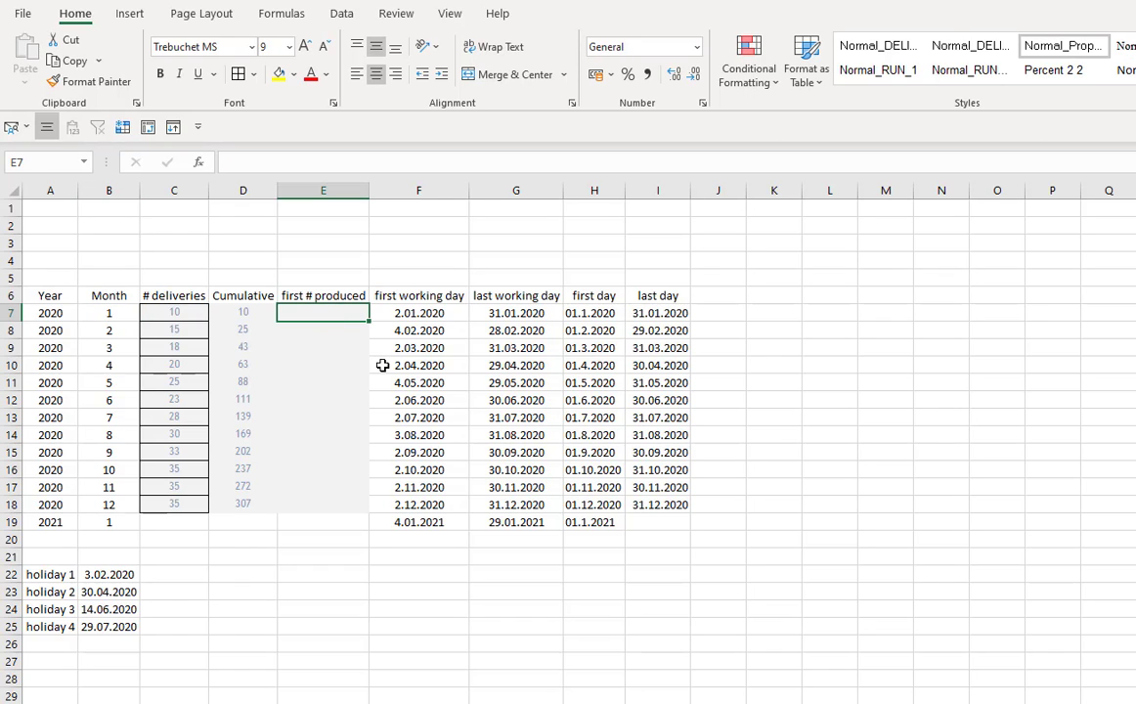
{"action": "type", "text": "1"}
{"action": "key", "text": "Return"}
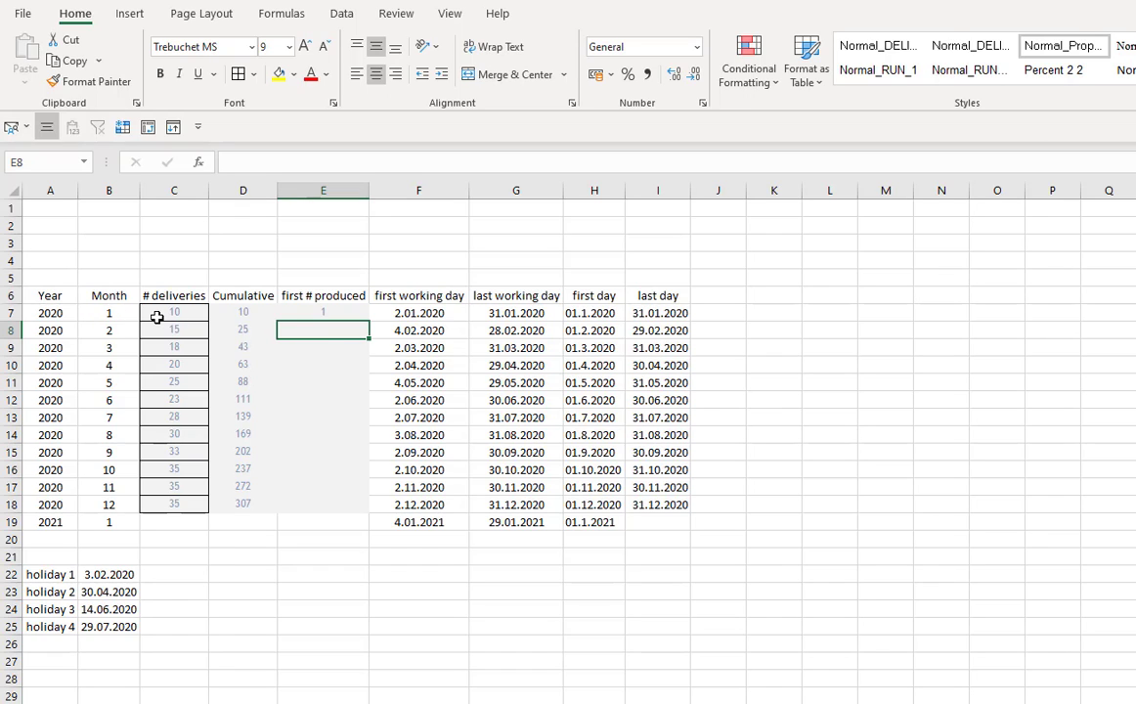
{"action": "left_click", "coordinate": [256, 313]}
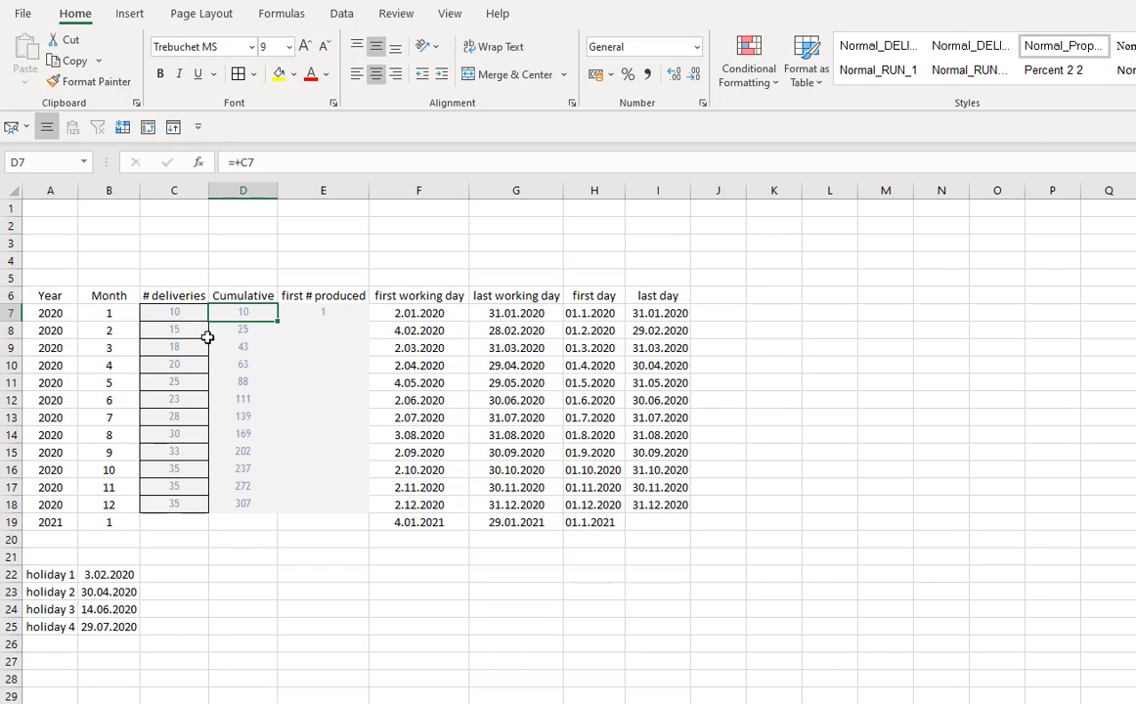
- Enter 11 as the first produced number for February in E8 and 26 for March in E9
{"action": "left_click", "coordinate": [115, 333]}
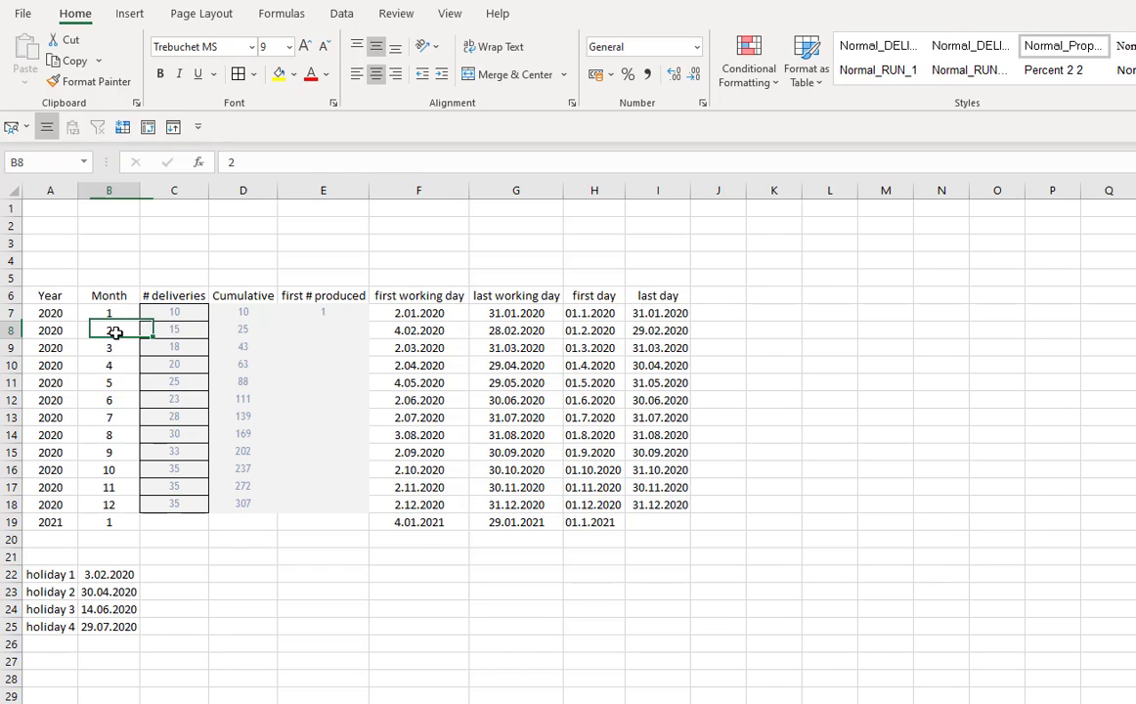
{"action": "left_click", "coordinate": [328, 330]}
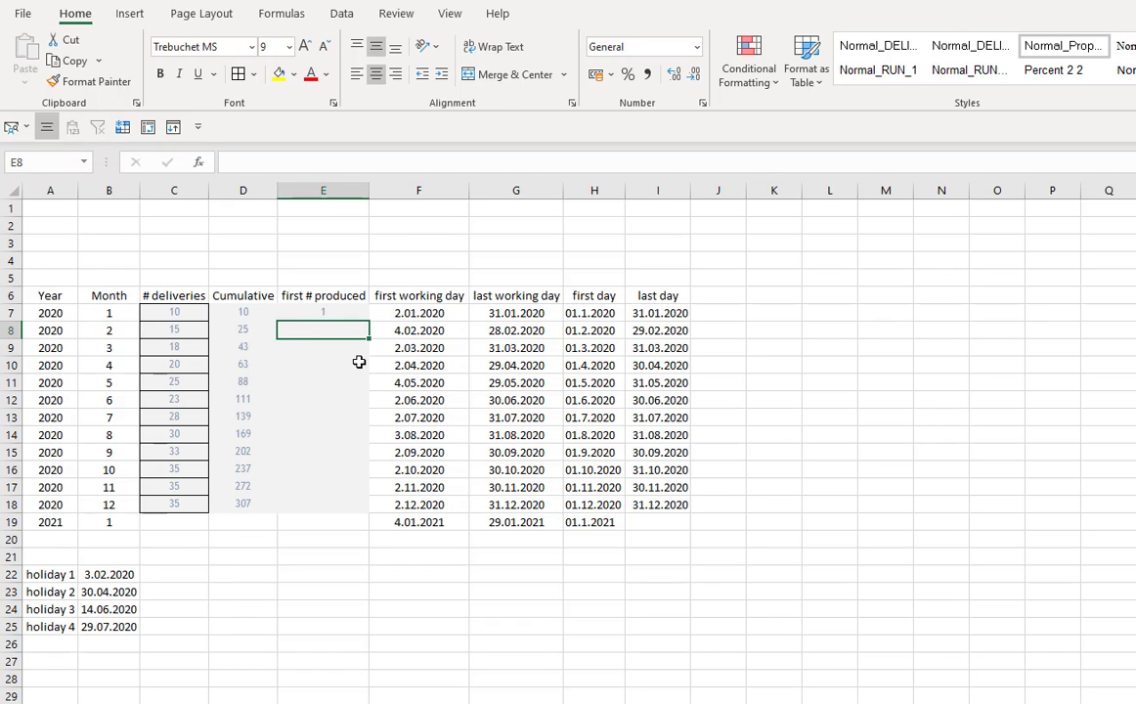
{"action": "type", "text": "11"}
{"action": "key", "text": "Return"}
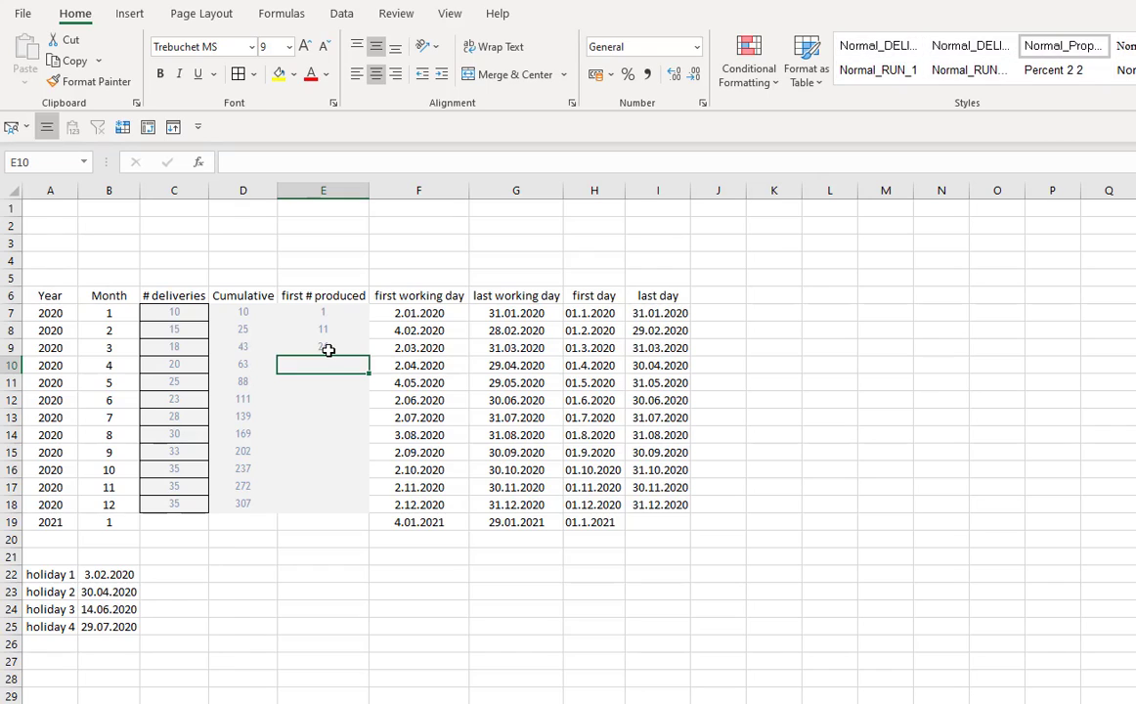
{"action": "left_click", "coordinate": [329, 349]}
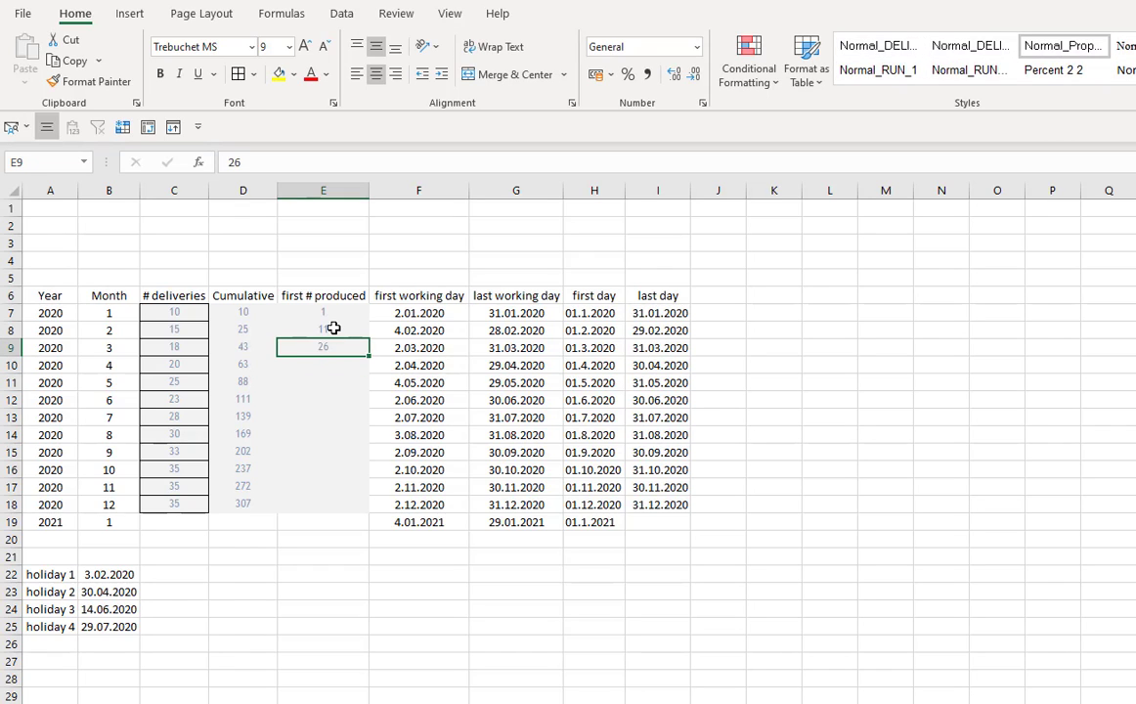
- Set E8 to the previous first number plus the previous month's deliveries (E7+C7) and fill it down through E12
{"action": "left_click", "coordinate": [333, 328]}
{"action": "type", "text": "+"}
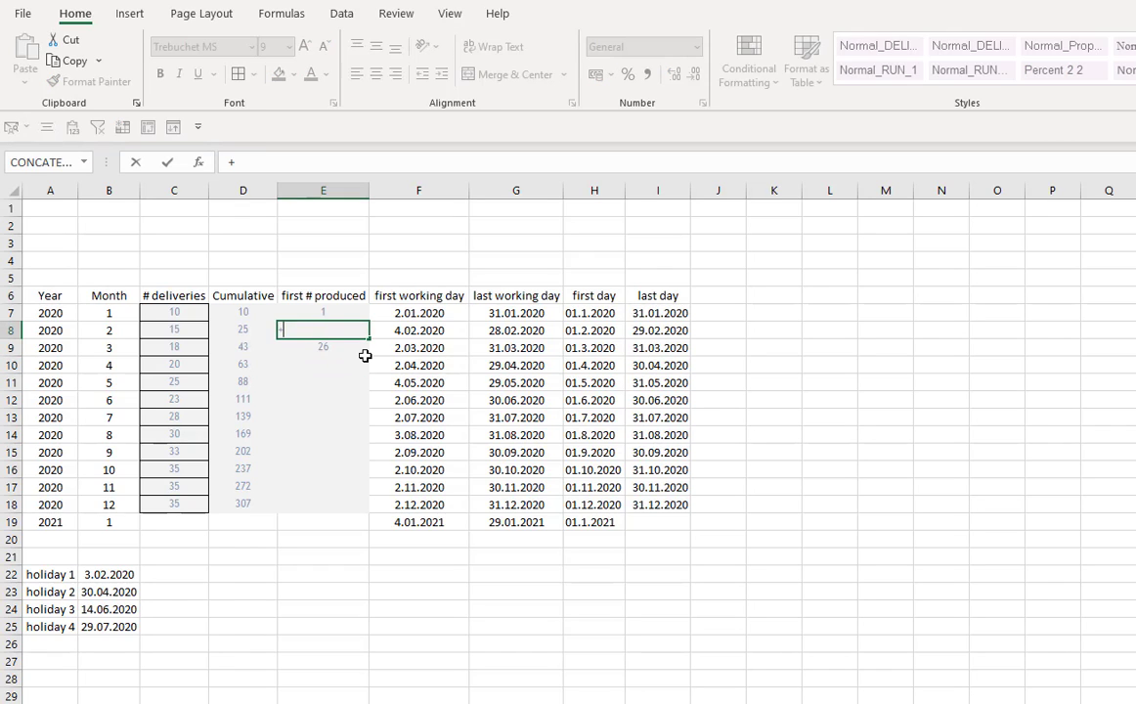
{"action": "key", "text": "Up"}
{"action": "type", "text": "+"}
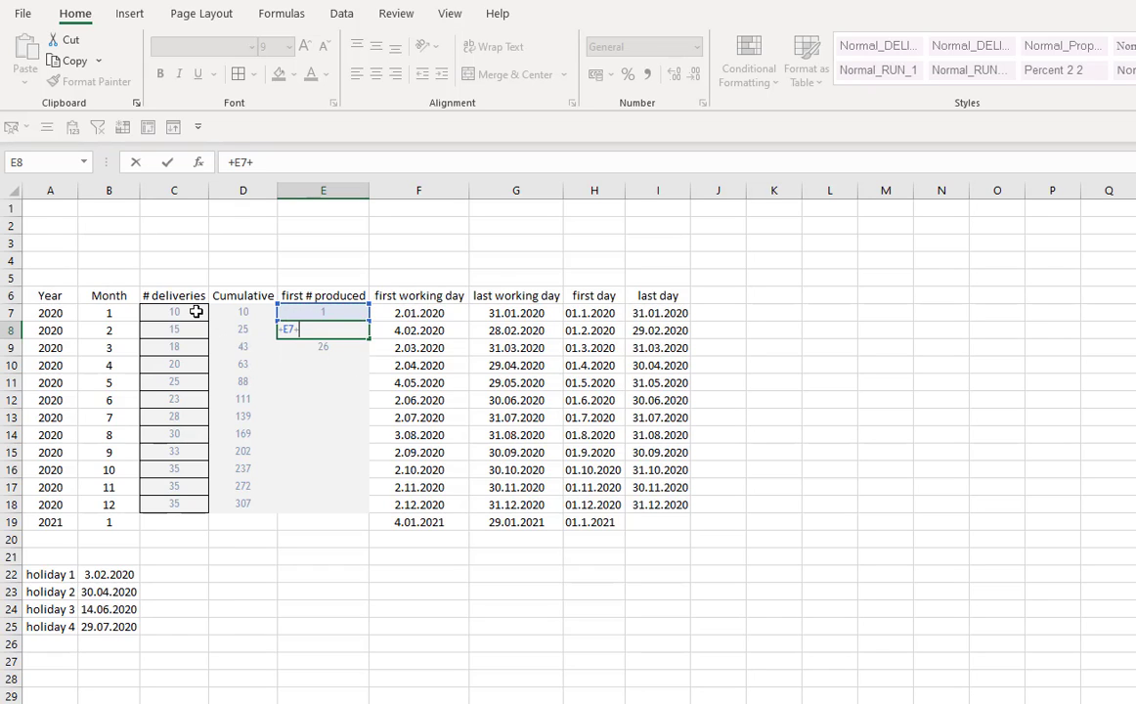
{"action": "left_click", "coordinate": [159, 311]}
{"action": "key", "text": "Return"}
{"action": "key", "text": "ctrl+d"}
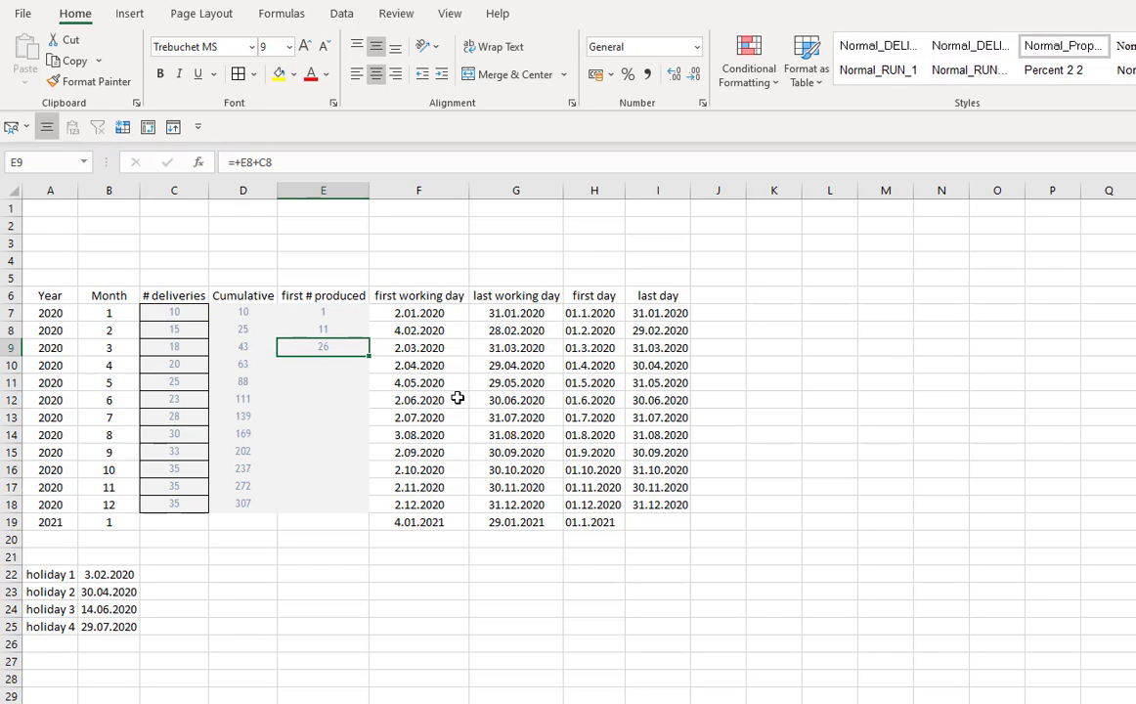
{"action": "left_click", "coordinate": [333, 366]}
{"action": "key", "text": "ctrl+d"}
{"action": "left_click", "coordinate": [342, 386]}
{"action": "key", "text": "ctrl+d"}
{"action": "left_click", "coordinate": [340, 400]}
{"action": "key", "text": "ctrl+d"}
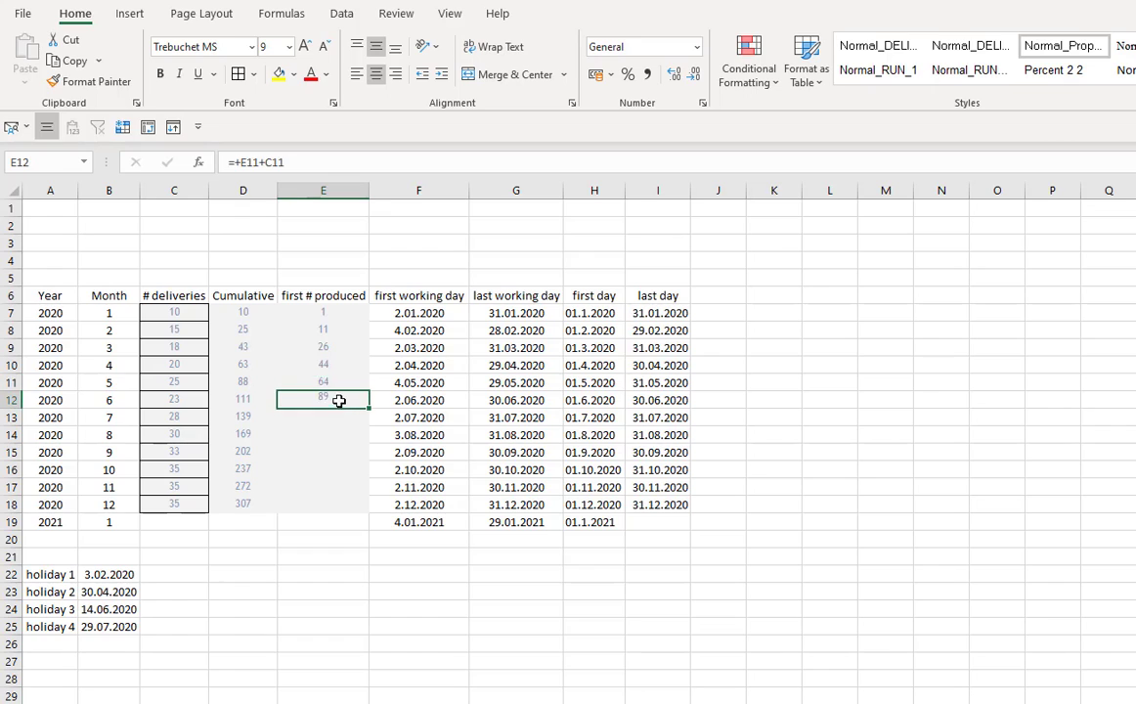
- Replace E8's formula with the previous month's cumulative deliveries plus 1 (D7+1)
{"action": "left_click", "coordinate": [253, 316]}
{"action": "left_click", "coordinate": [324, 332]}
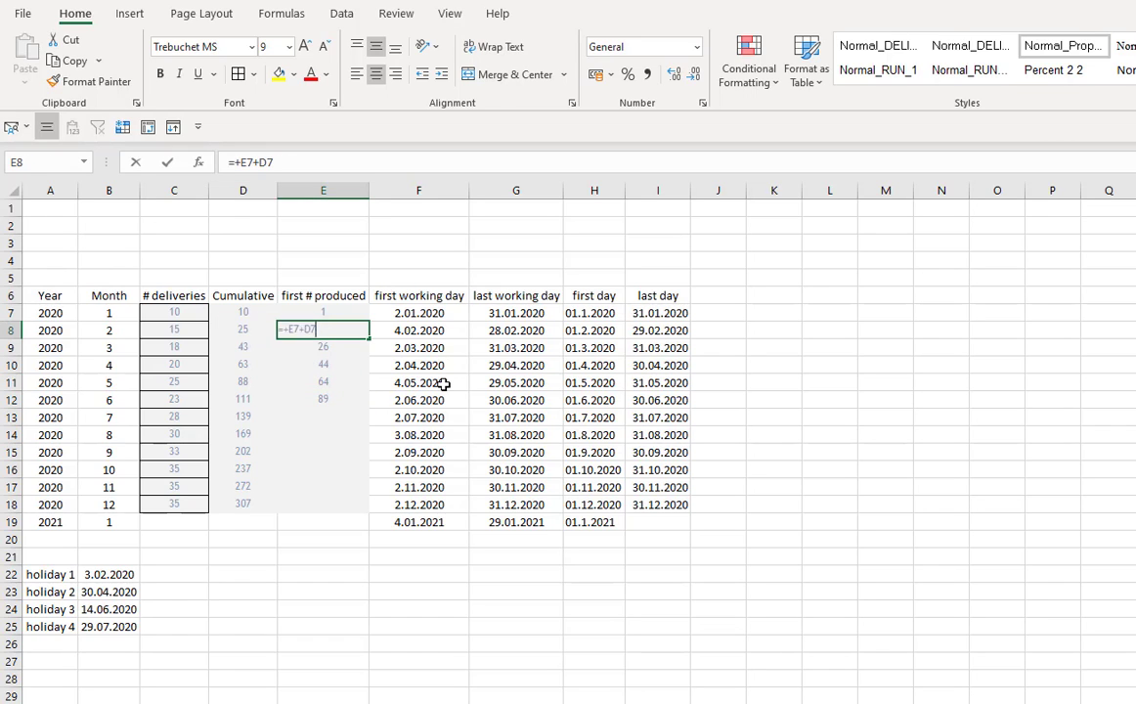
{"action": "type", "text": "+"}
{"action": "key", "text": "Up"}
{"action": "key", "text": "Left"}
{"action": "type", "text": "+"}
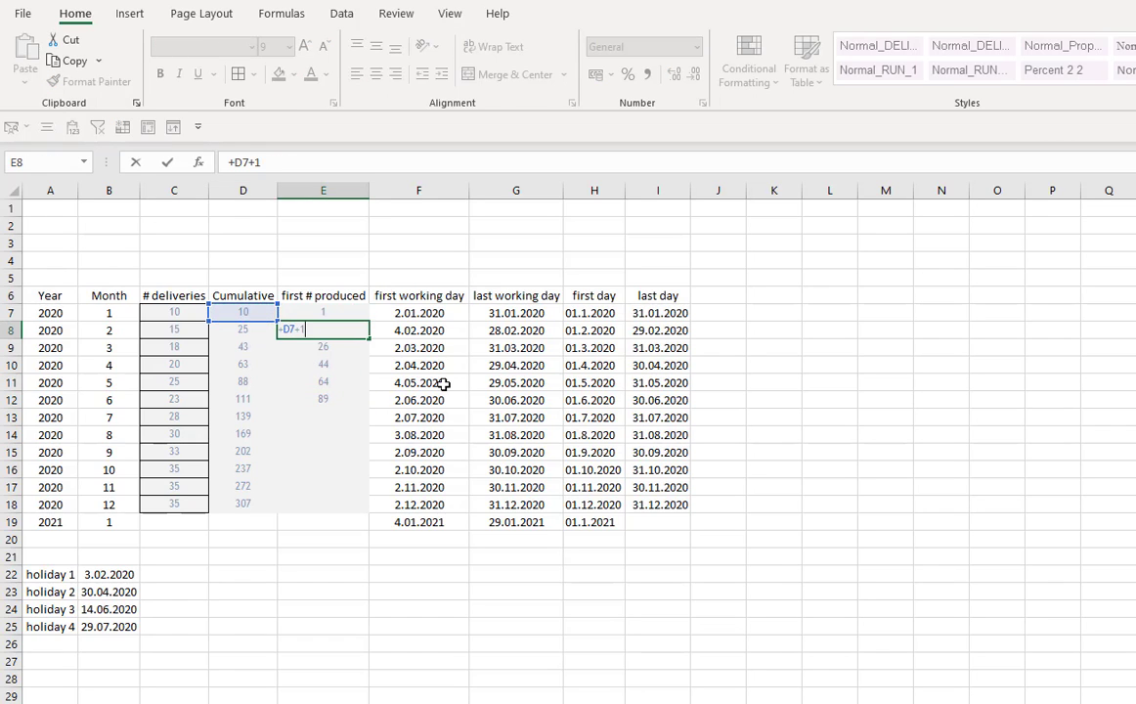
{"action": "key", "text": "Return"}
- Paste the cumulative-plus-one formula into E13 through E18
{"action": "key", "text": "Down"}
{"action": "key", "text": "Down"}
{"action": "key", "text": "Down"}
{"action": "key", "text": "Down"}
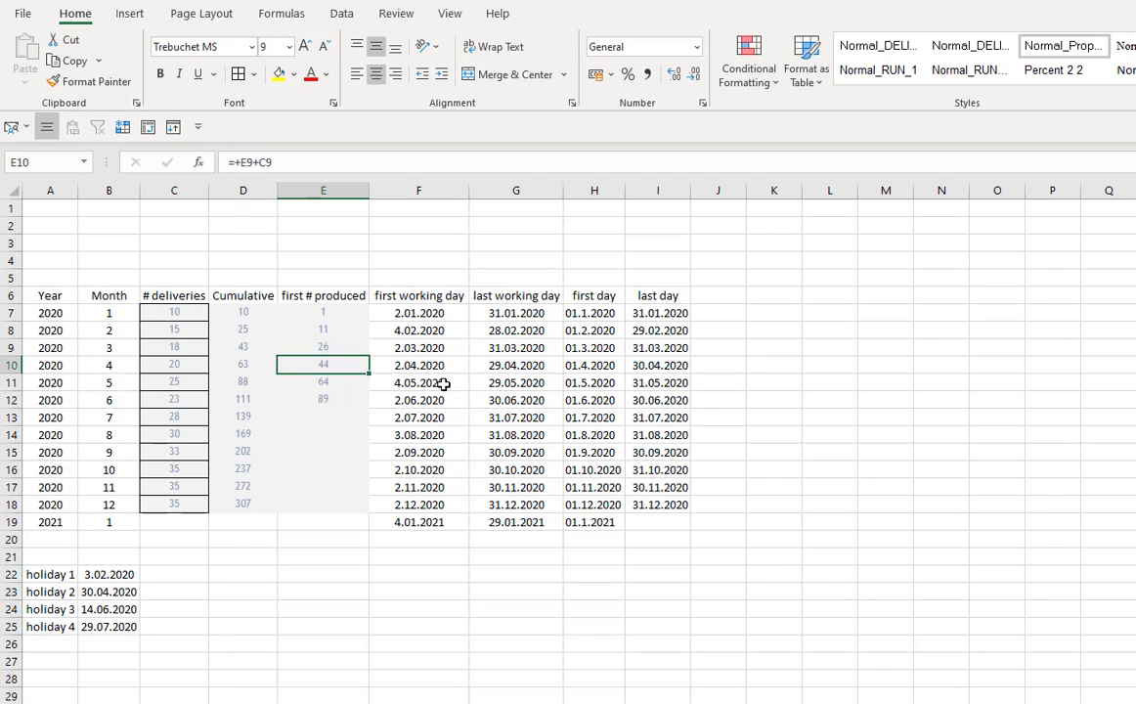
{"action": "key", "text": "ctrl+v"}
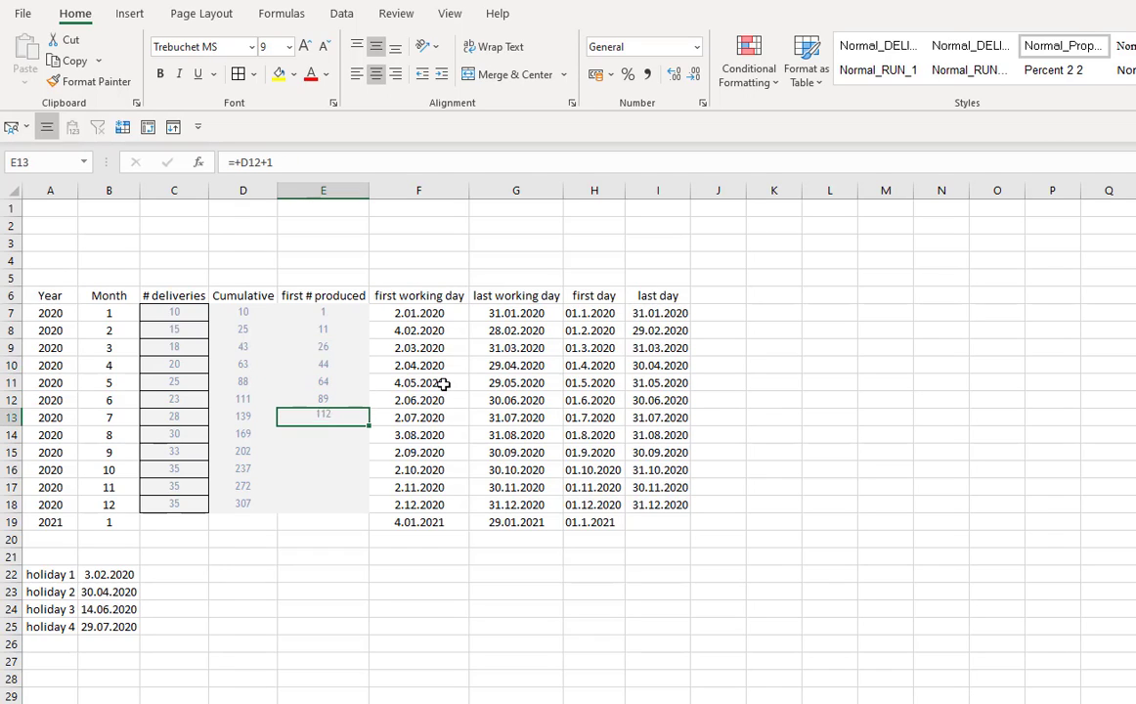
{"action": "key", "text": "Down"}
{"action": "key", "text": "ctrl+v"}
{"action": "key", "text": "Down"}
{"action": "key", "text": "ctrl+v"}
{"action": "key", "text": "Down"}
{"action": "key", "text": "ctrl+v"}
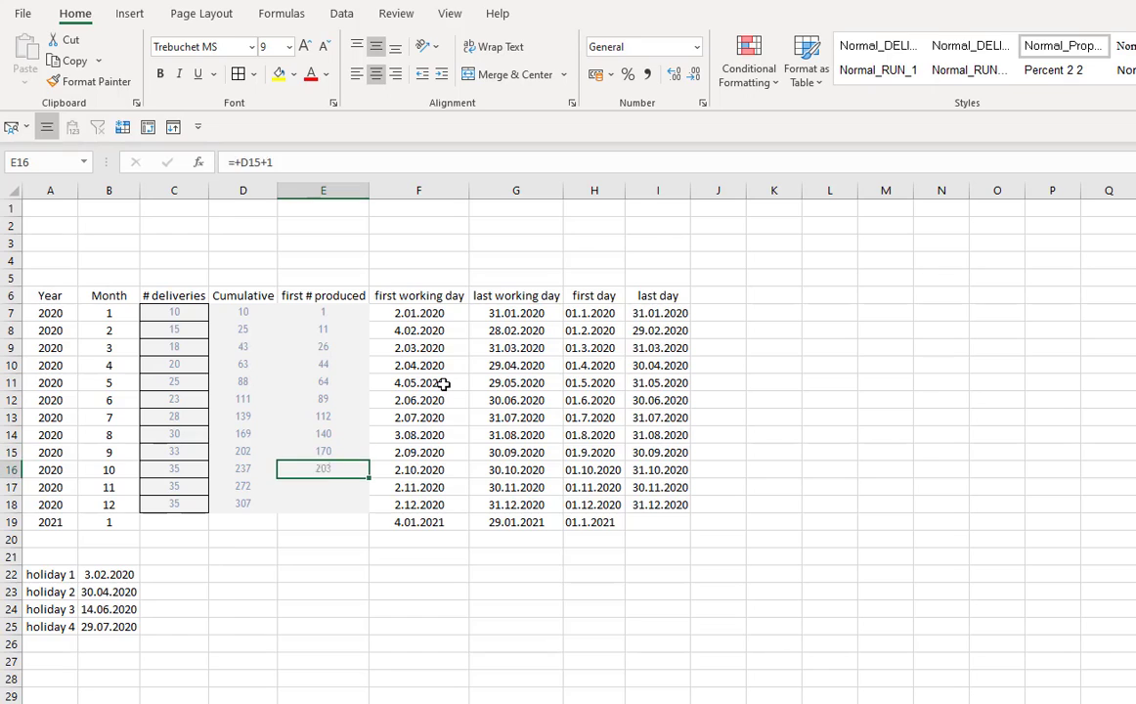
{"action": "key", "text": "Down"}
{"action": "key", "text": "ctrl+v"}
{"action": "key", "text": "Down"}
{"action": "key", "text": "ctrl+v"}
{"action": "left_click", "coordinate": [320, 538]}
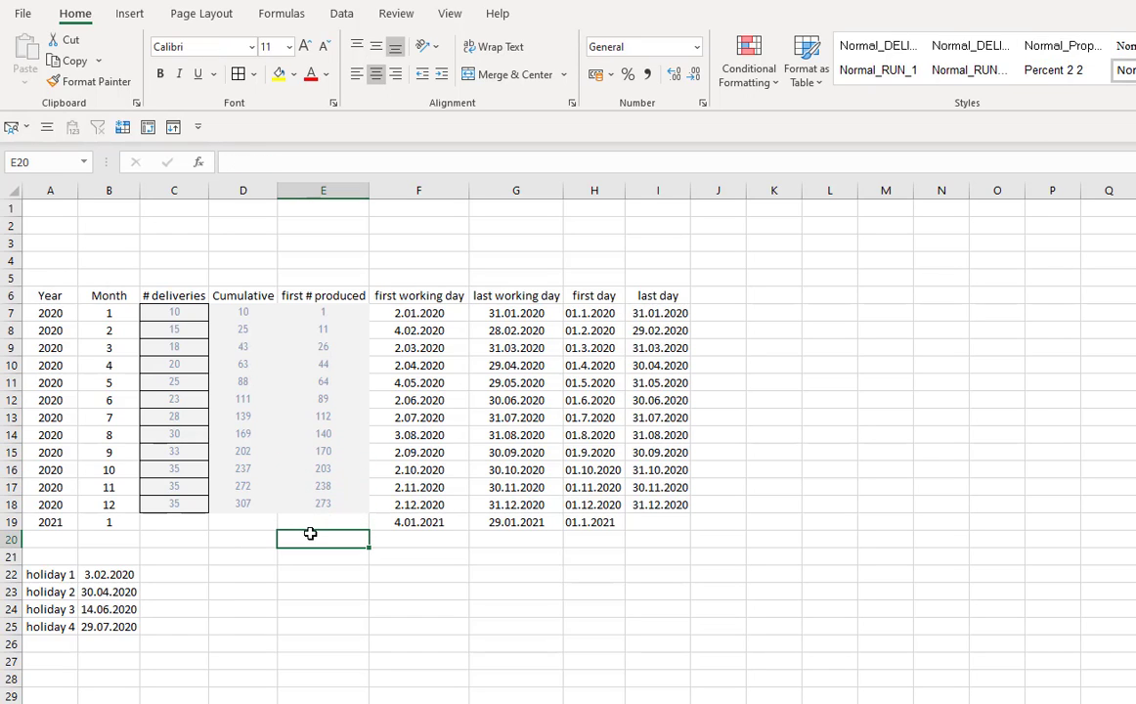
- On the numbered production list sheet, insert a new column B and add the header first # in B2
{"action": "left_click", "coordinate": [330, 502]}
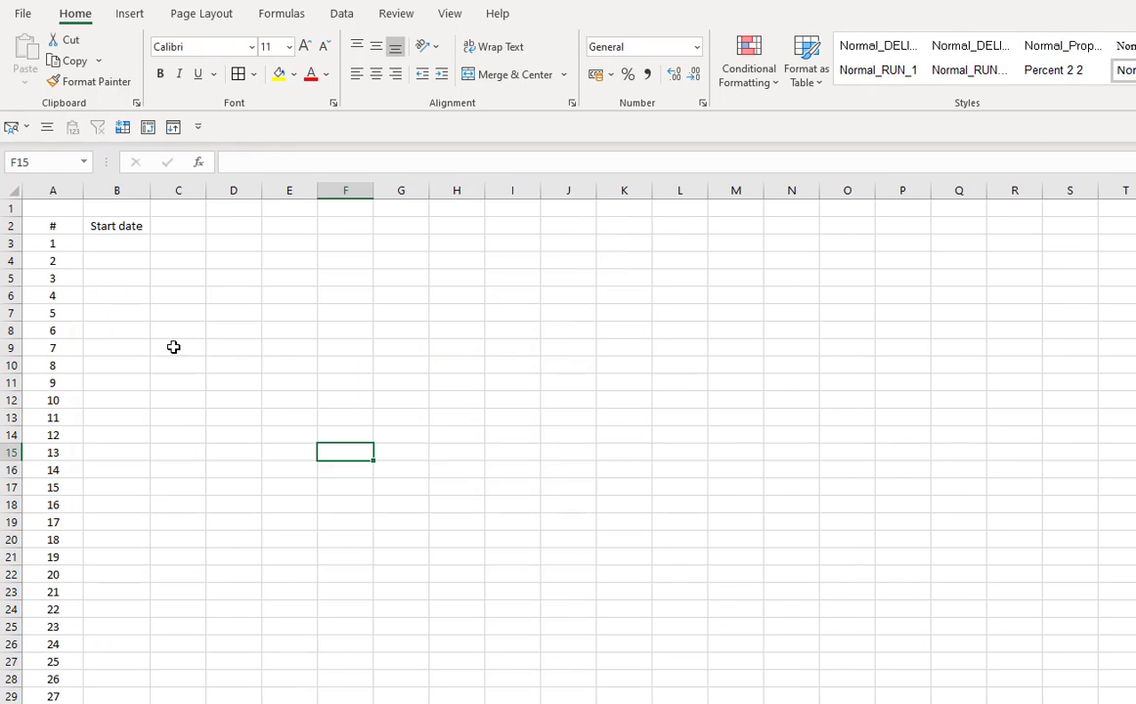
{"action": "left_click", "coordinate": [107, 189]}
{"action": "key", "text": "ctrl+shift+plus"}
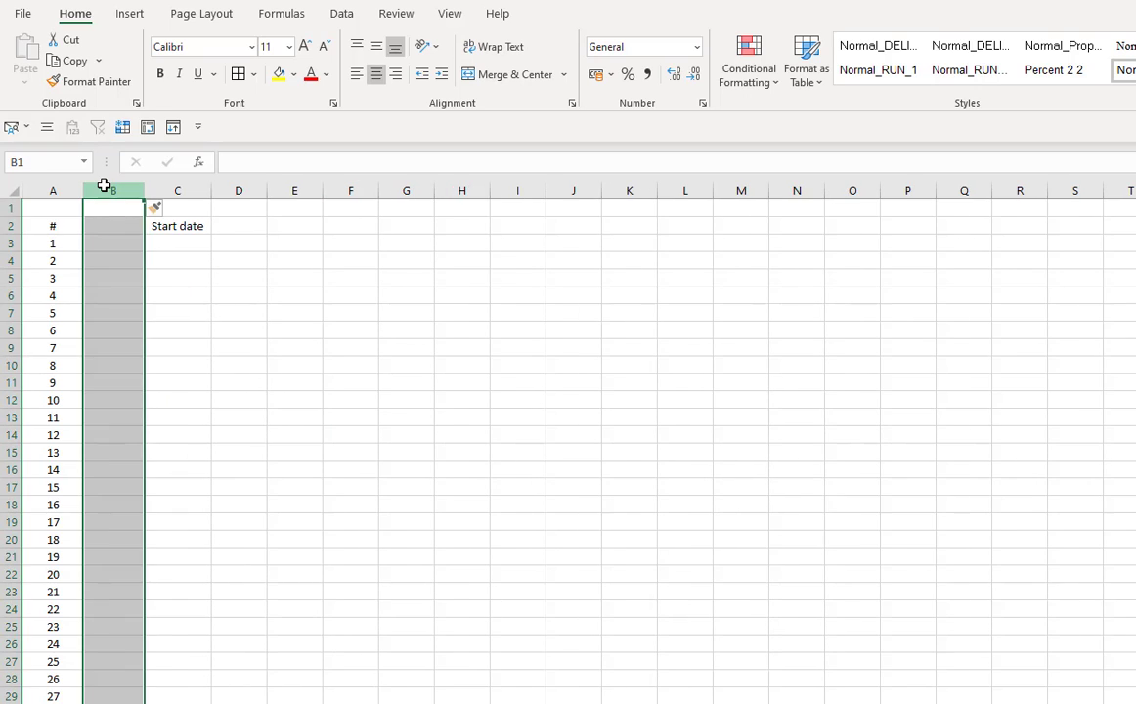
{"action": "left_click", "coordinate": [199, 311]}
{"action": "left_click", "coordinate": [115, 226]}
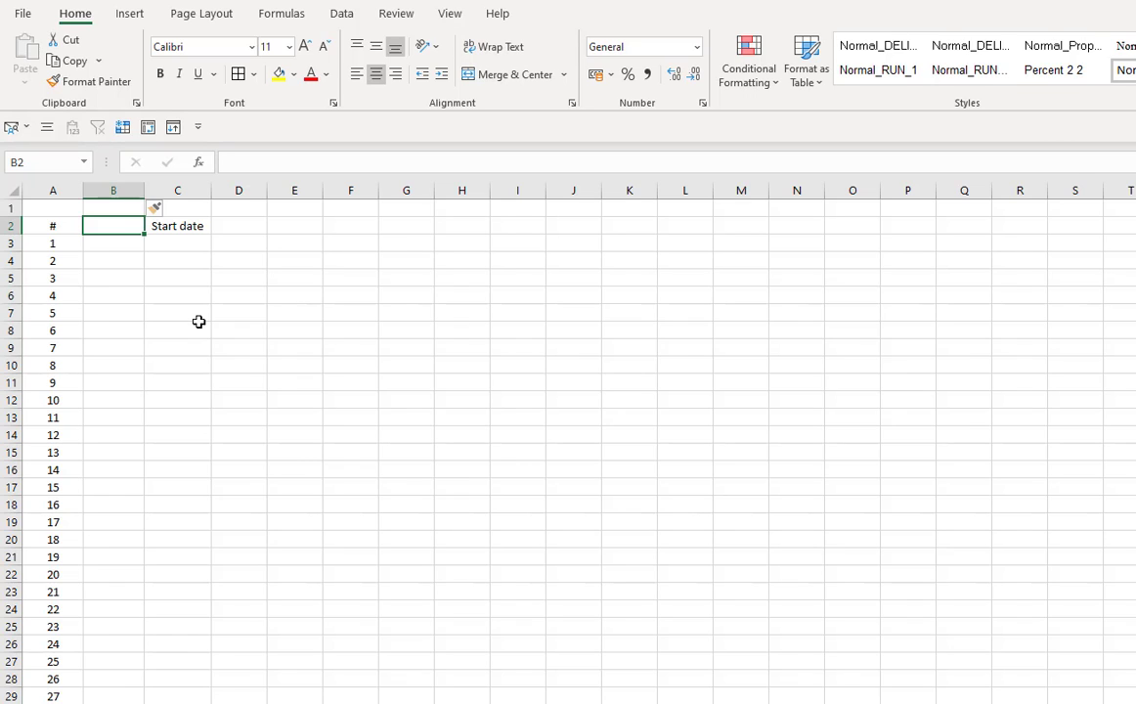
{"action": "type", "text": "fir"}
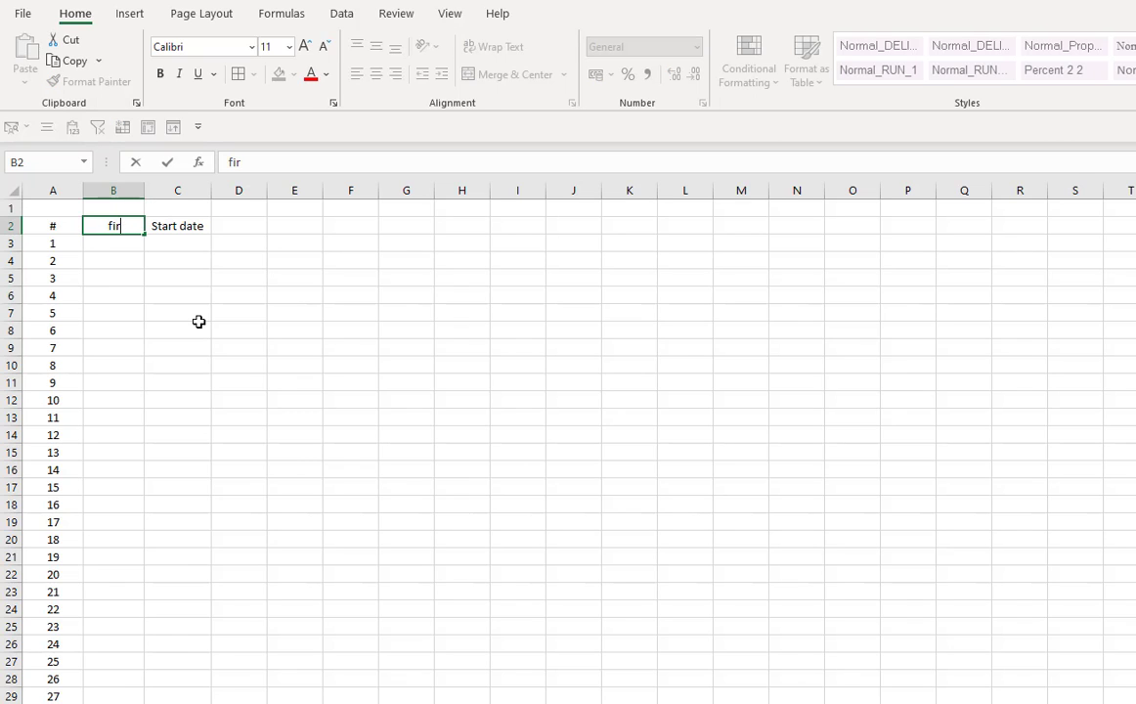
{"action": "type", "text": "st #"}
{"action": "key", "text": "Return"}
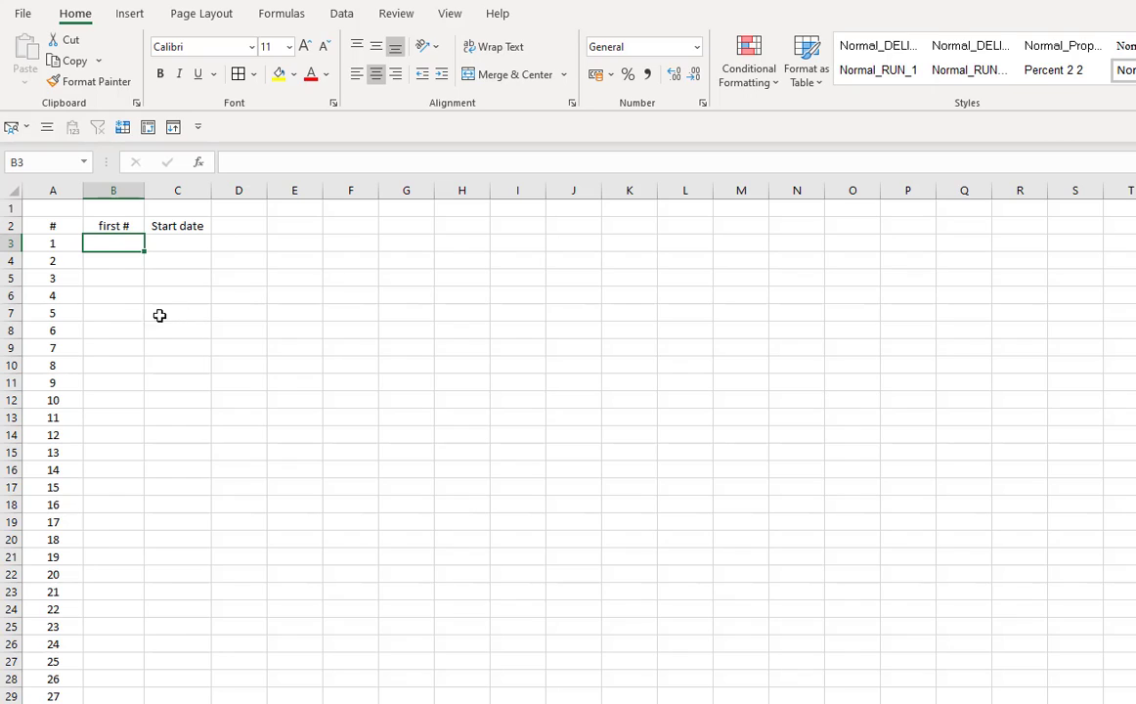
- In B3 enter =VLOOKUP(A3;Sheet2!$E$7:$E$18;1;0) and fill it down the whole numbered list
{"action": "left_click", "coordinate": [170, 247]}
{"action": "left_click", "coordinate": [129, 247]}
{"action": "type", "text": "+vl"}
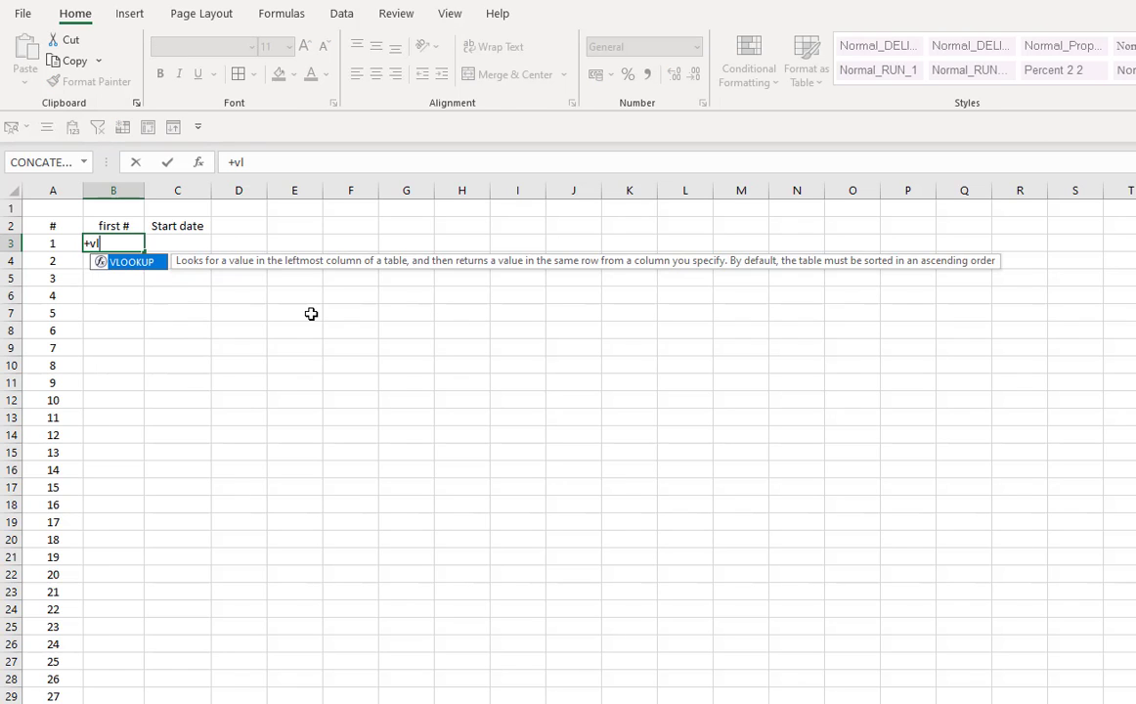
{"action": "key", "text": "Tab"}
{"action": "key", "text": "Left"}
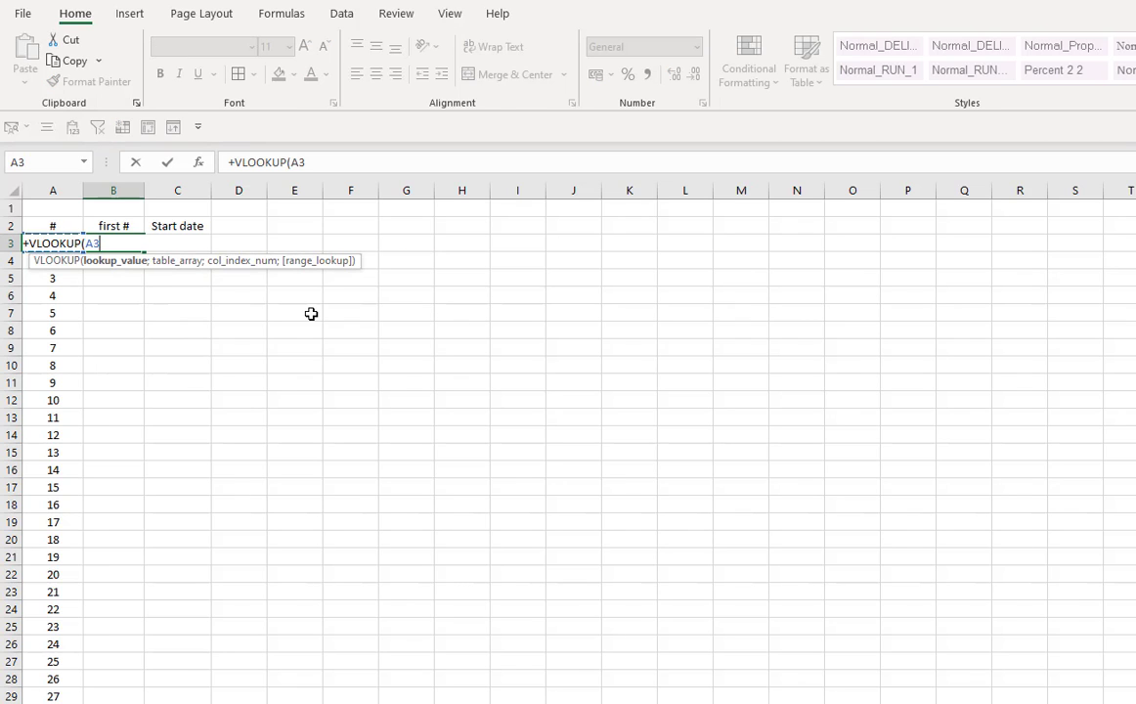
{"action": "type", "text": ";"}
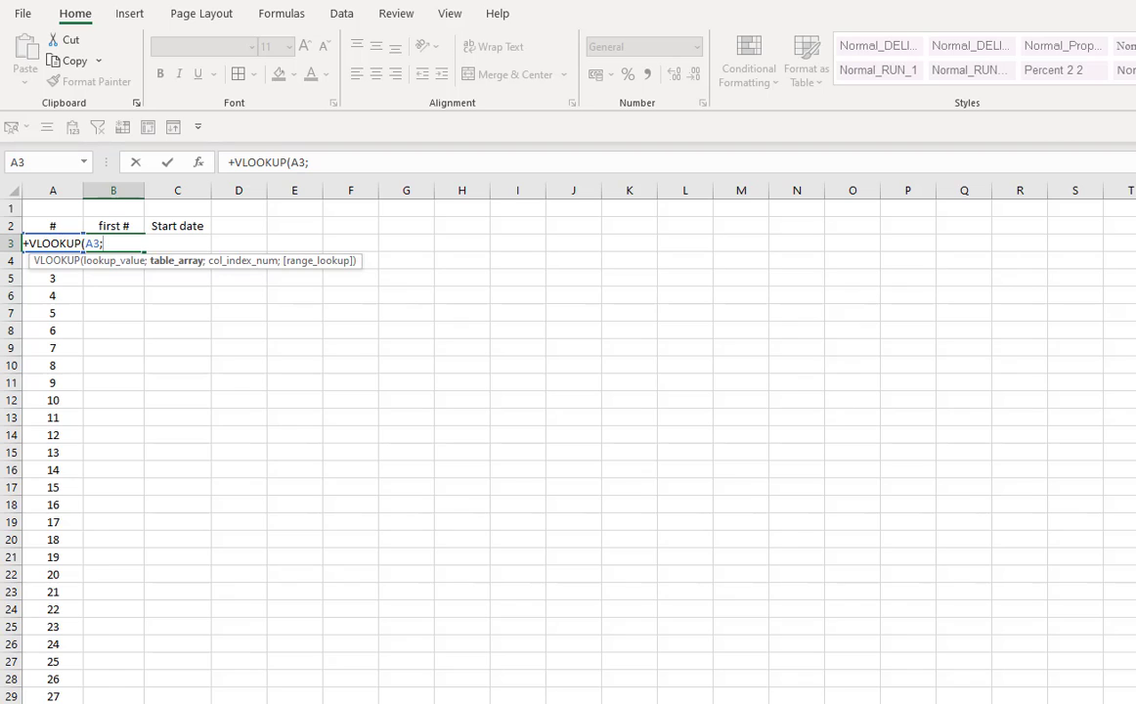
{"action": "key", "text": "ctrl+Page_Up"}
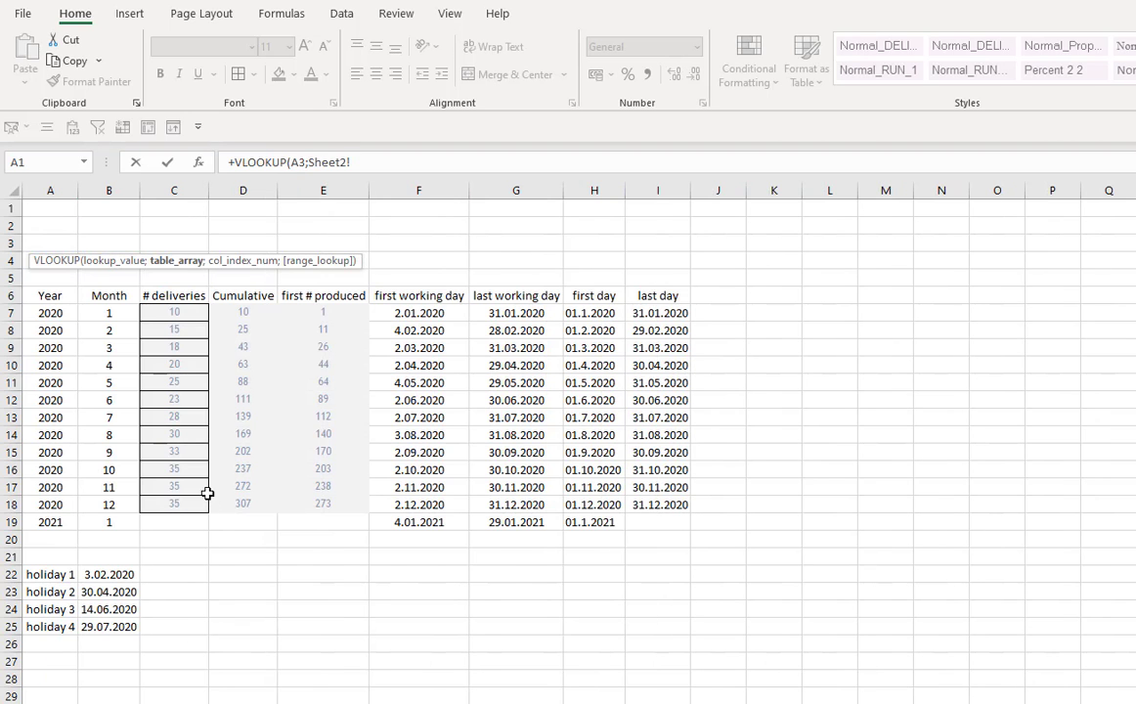
{"action": "left_click_drag", "start_coordinate": [323, 312], "coordinate": [330, 505]}
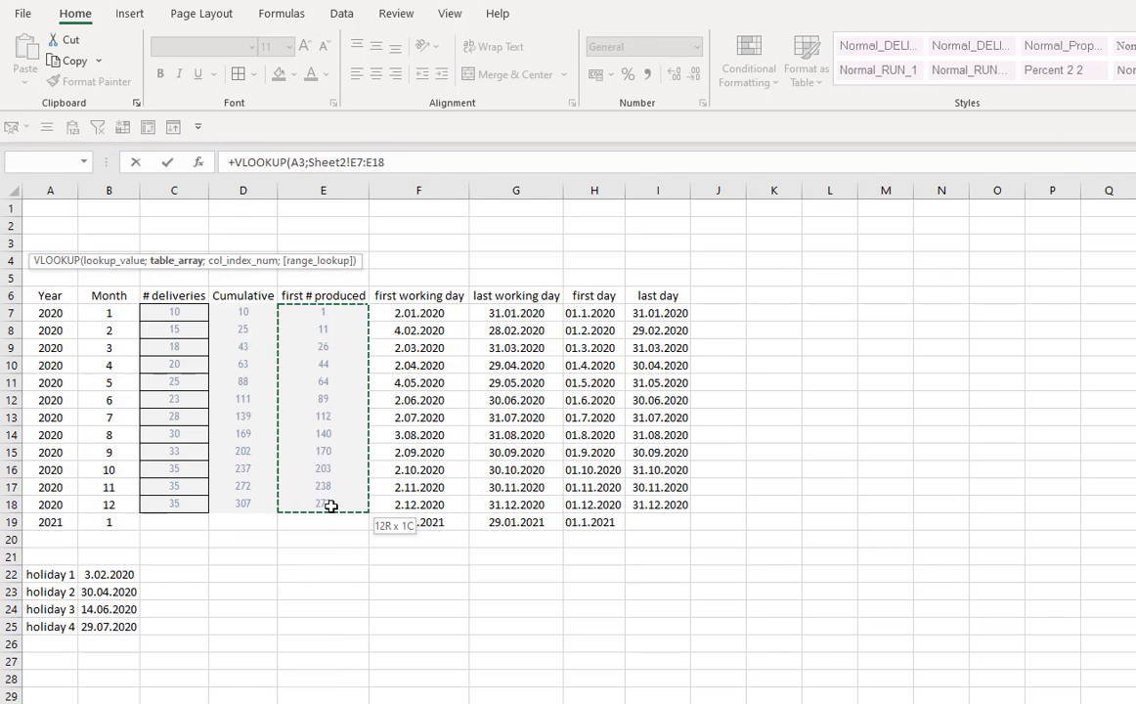
{"action": "left_click", "coordinate": [327, 189]}
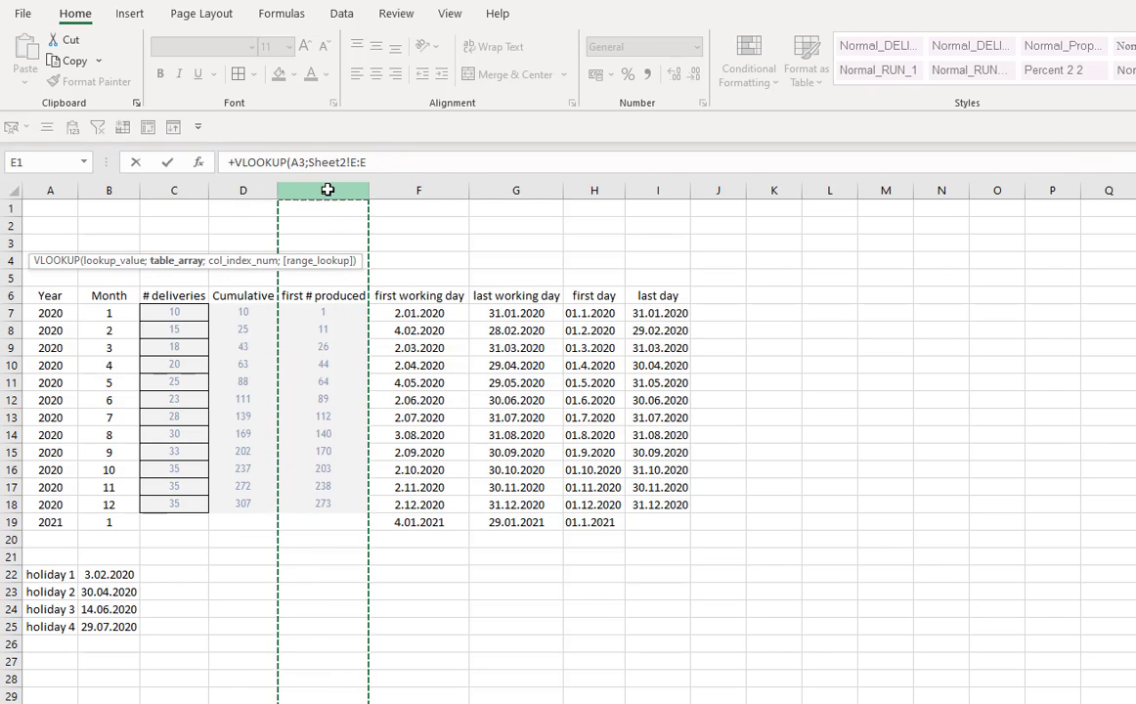
{"action": "left_click_drag", "start_coordinate": [323, 313], "coordinate": [319, 505]}
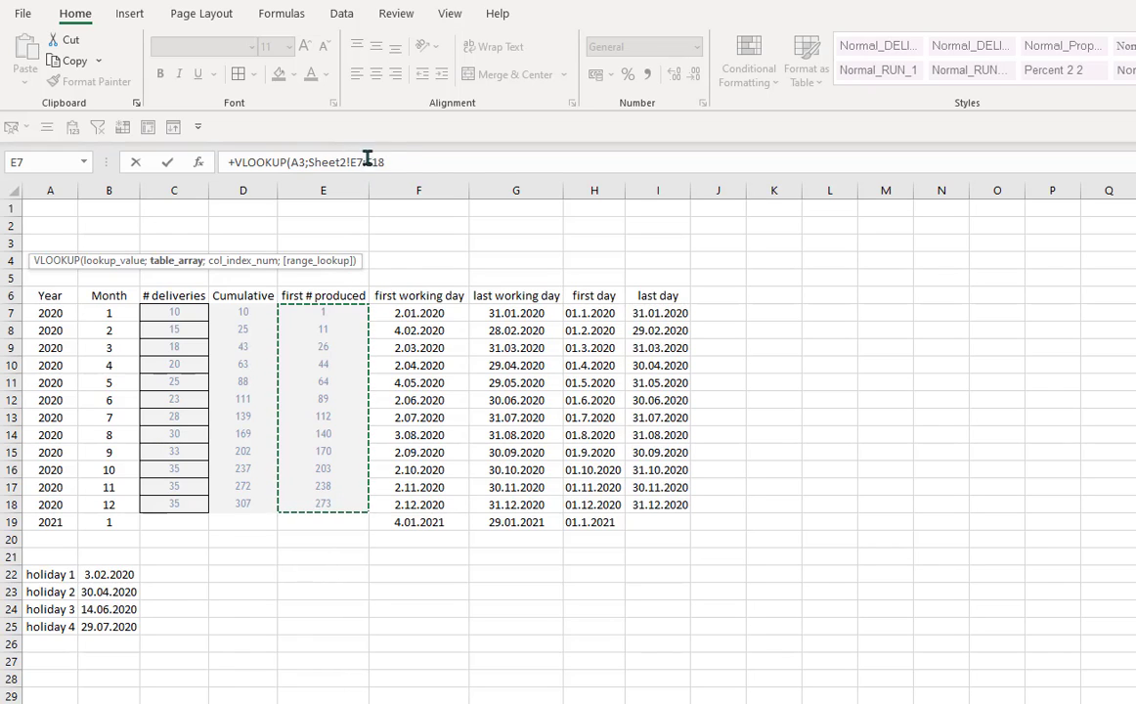
{"action": "key", "text": "F4"}
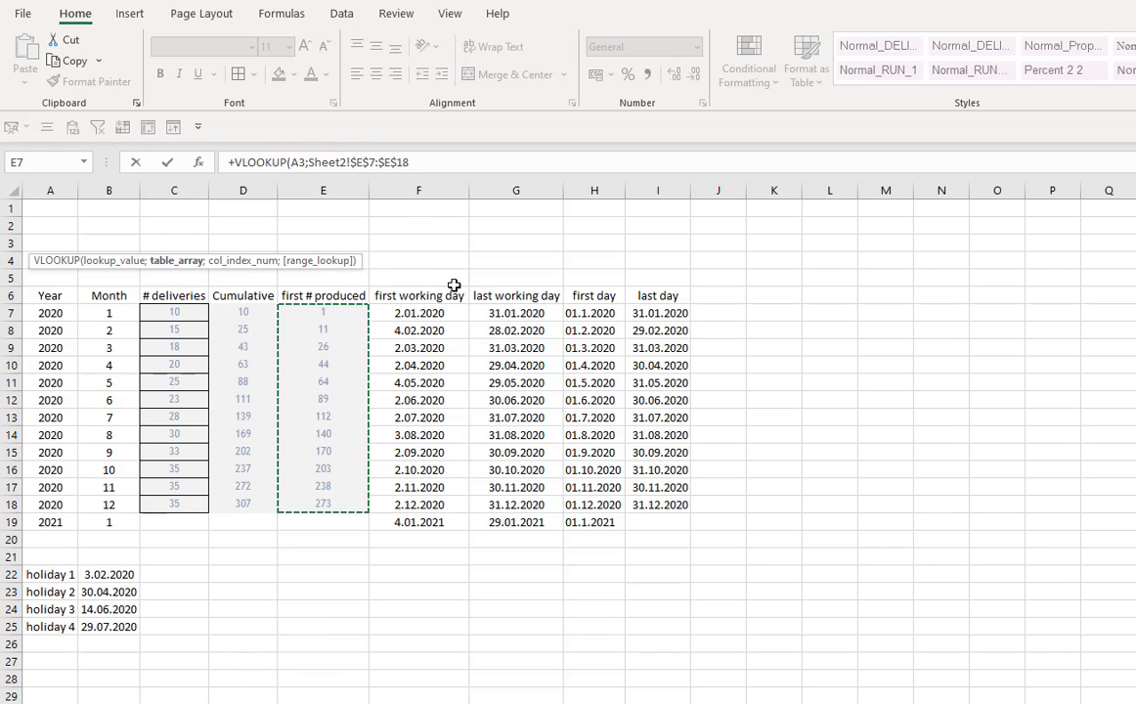
{"action": "type", "text": ";"}
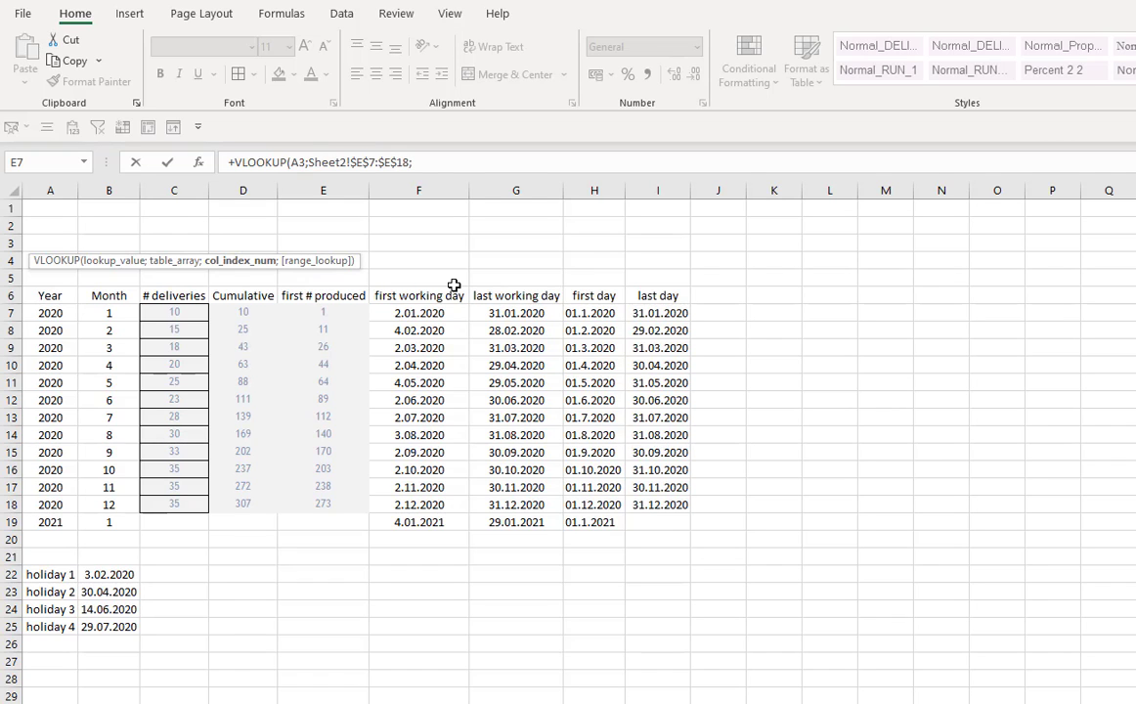
{"action": "type", "text": "1;0"}
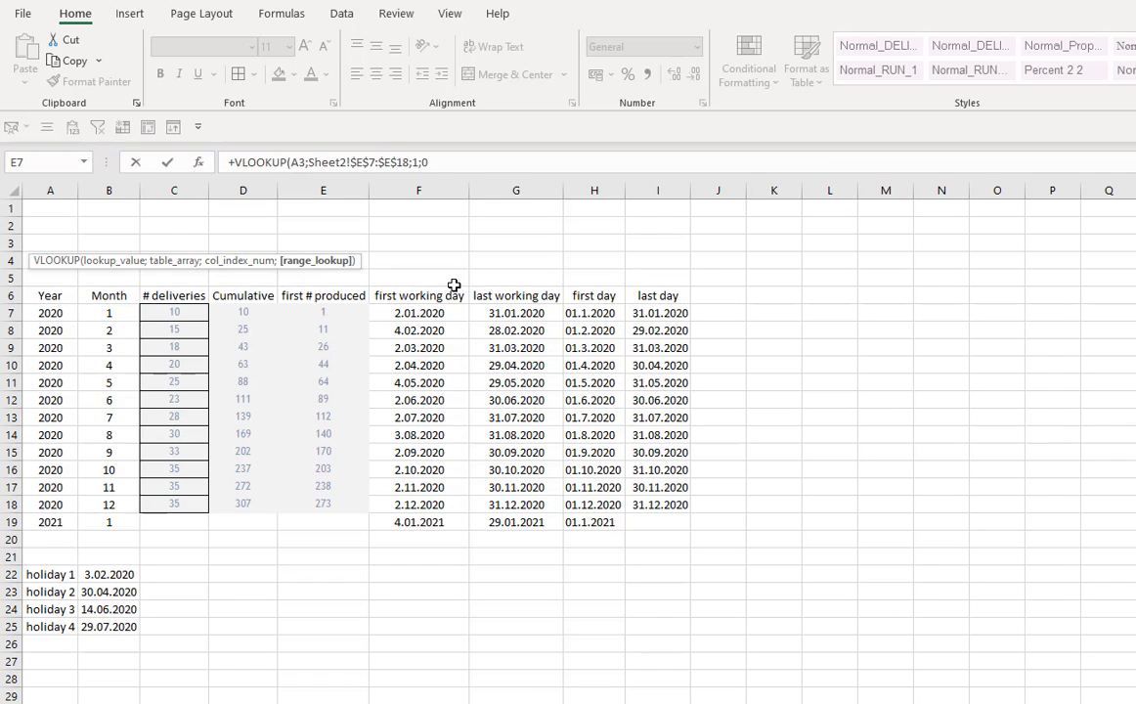
{"action": "key", "text": "Return"}
{"action": "left_click", "coordinate": [122, 245]}
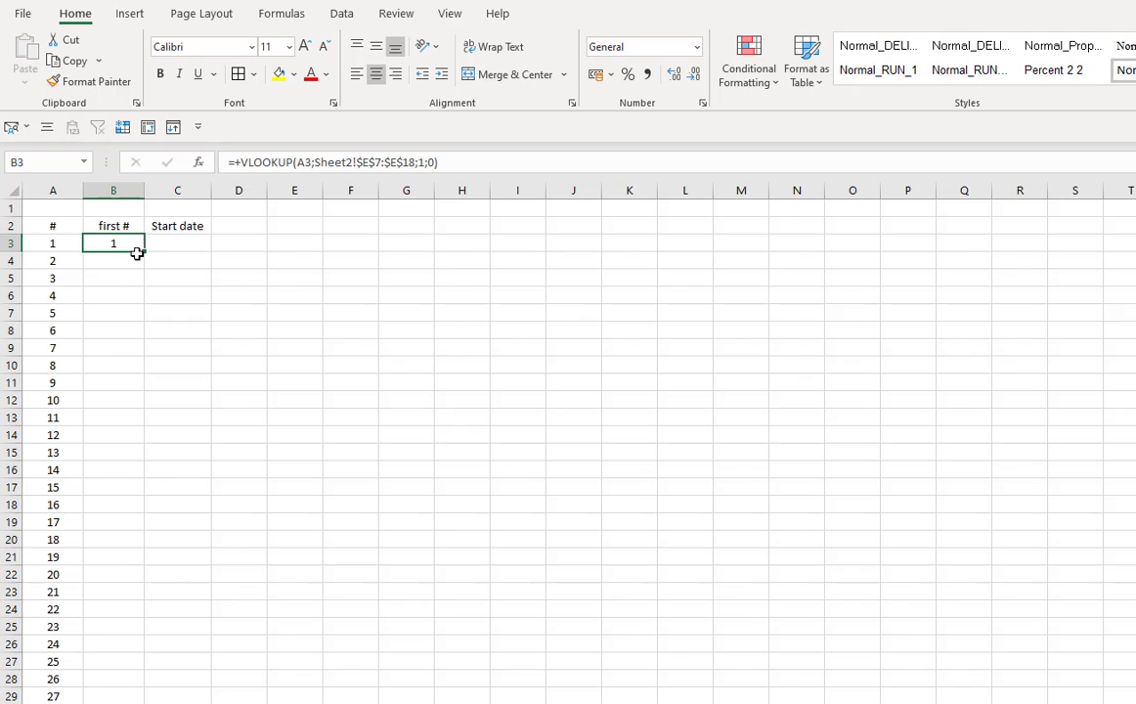
{"action": "double_click", "coordinate": [143, 253]}
{"action": "left_click", "coordinate": [114, 522]}
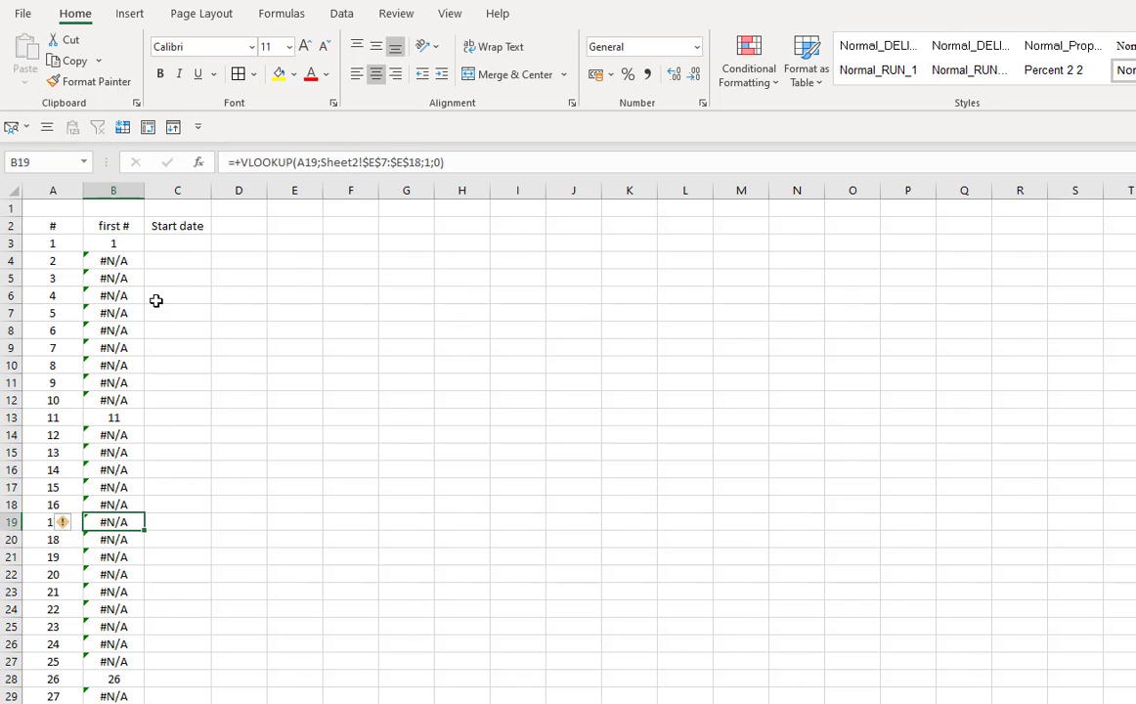
- Examine the rows of the numbered list where the first # lookup returns a match
{"action": "left_click_drag", "start_coordinate": [58, 242], "coordinate": [113, 244]}
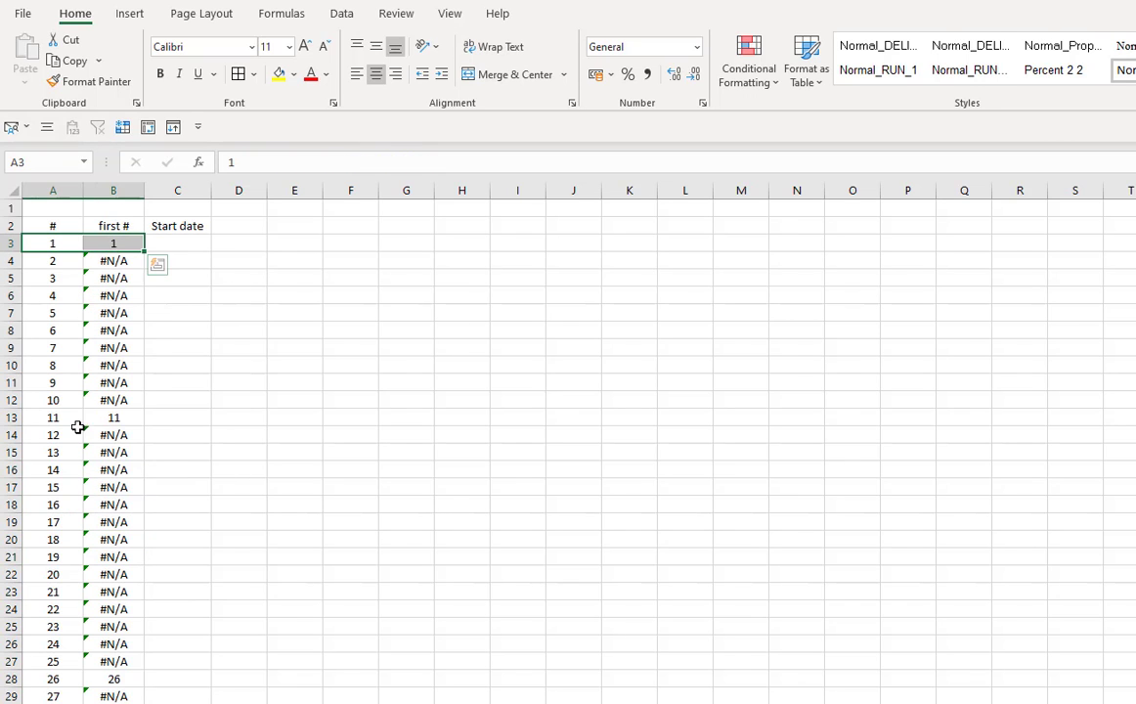
{"action": "left_click_drag", "start_coordinate": [74, 419], "coordinate": [116, 418]}
{"action": "left_click_drag", "start_coordinate": [56, 678], "coordinate": [114, 678]}
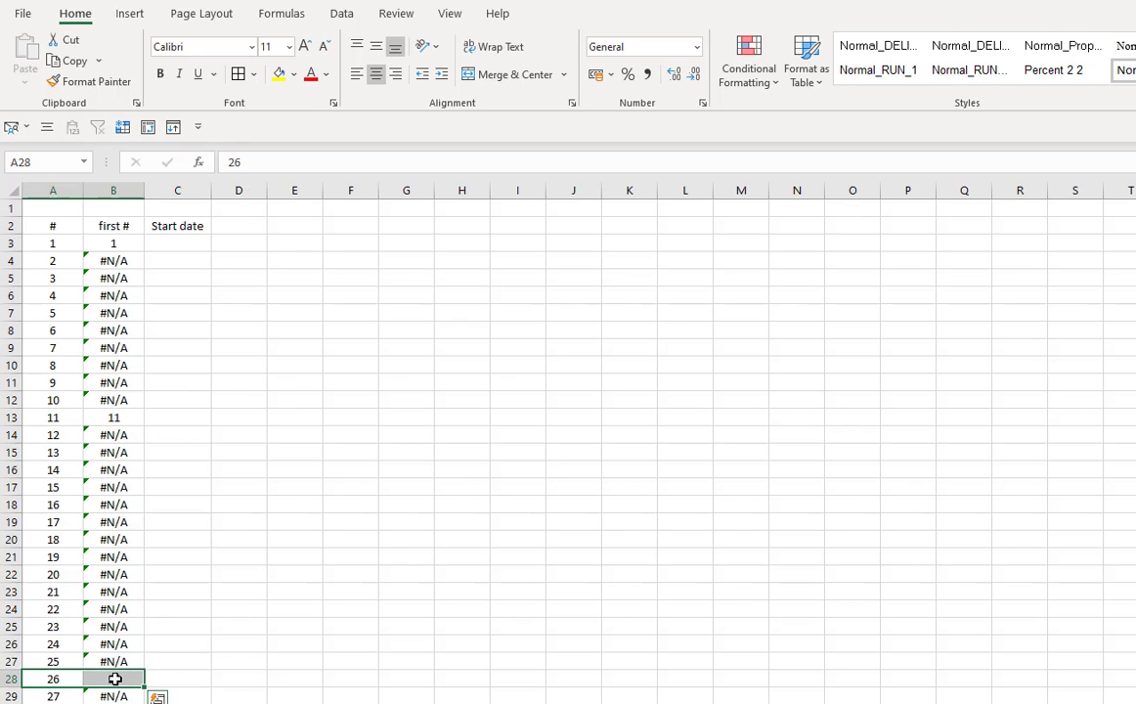
{"action": "scroll", "coordinate": [235, 639], "scroll_direction": "down", "scroll_amount": 6}
{"action": "left_click_drag", "start_coordinate": [61, 389], "coordinate": [143, 701]}
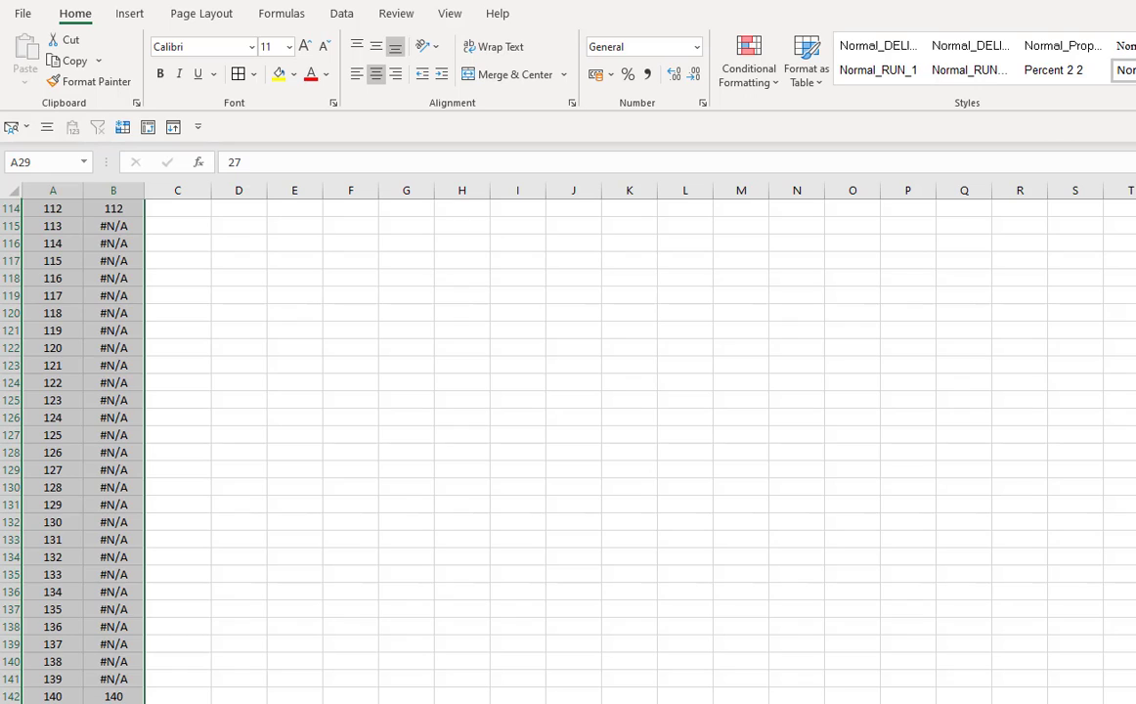
{"action": "left_click_drag", "start_coordinate": [62, 693], "coordinate": [125, 703]}
{"action": "left_click", "coordinate": [135, 703]}
{"action": "scroll", "coordinate": [135, 702], "scroll_direction": "up", "scroll_amount": 14}
{"action": "scroll", "coordinate": [135, 700], "scroll_direction": "up", "scroll_amount": 20}
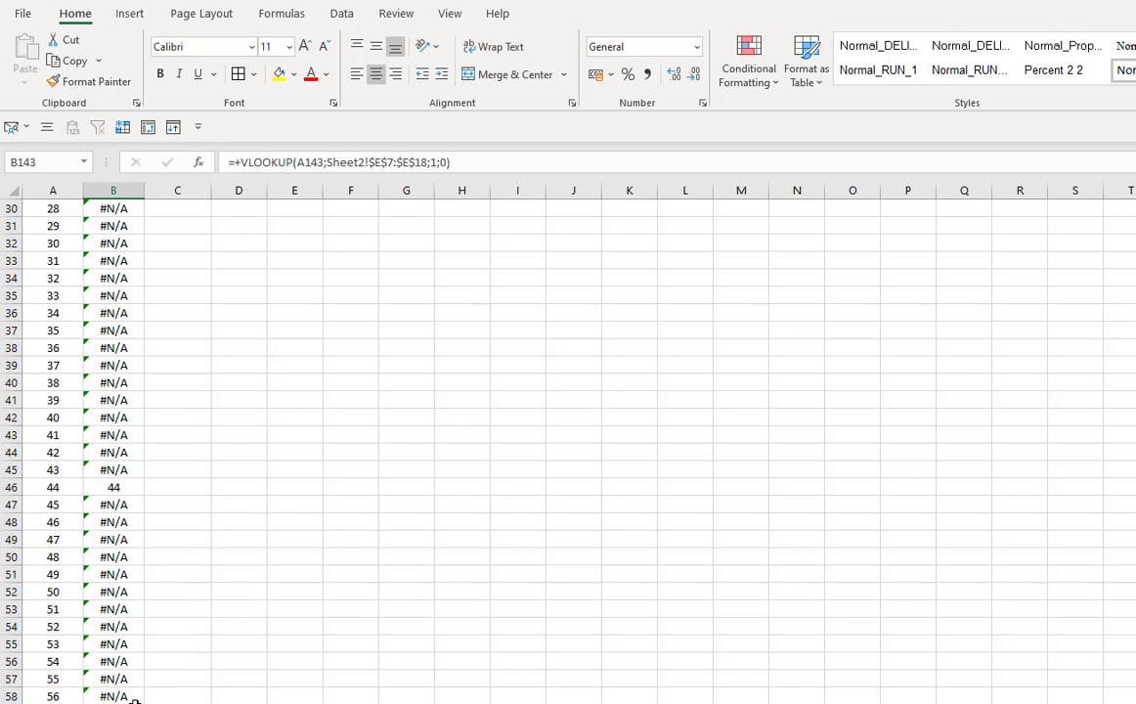
- Examine the first # column's blocks of #N/A rows between the matched numbers near the top of the list
{"action": "left_click", "coordinate": [274, 456]}
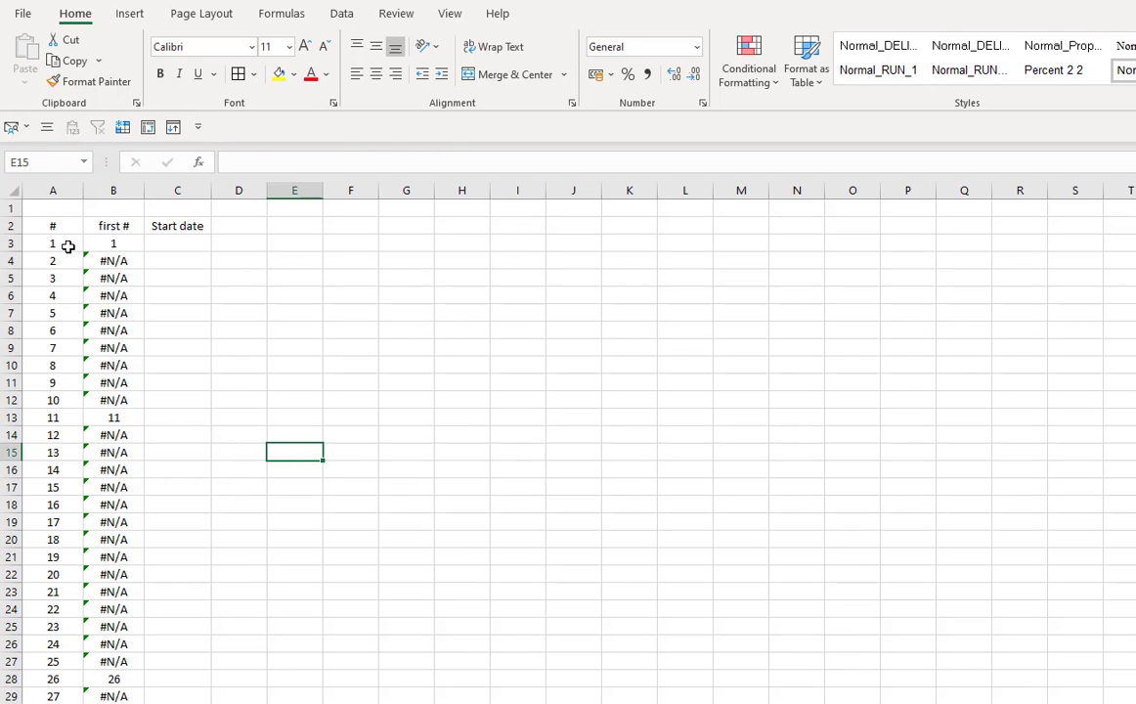
{"action": "left_click", "coordinate": [71, 243]}
{"action": "left_click", "coordinate": [121, 248]}
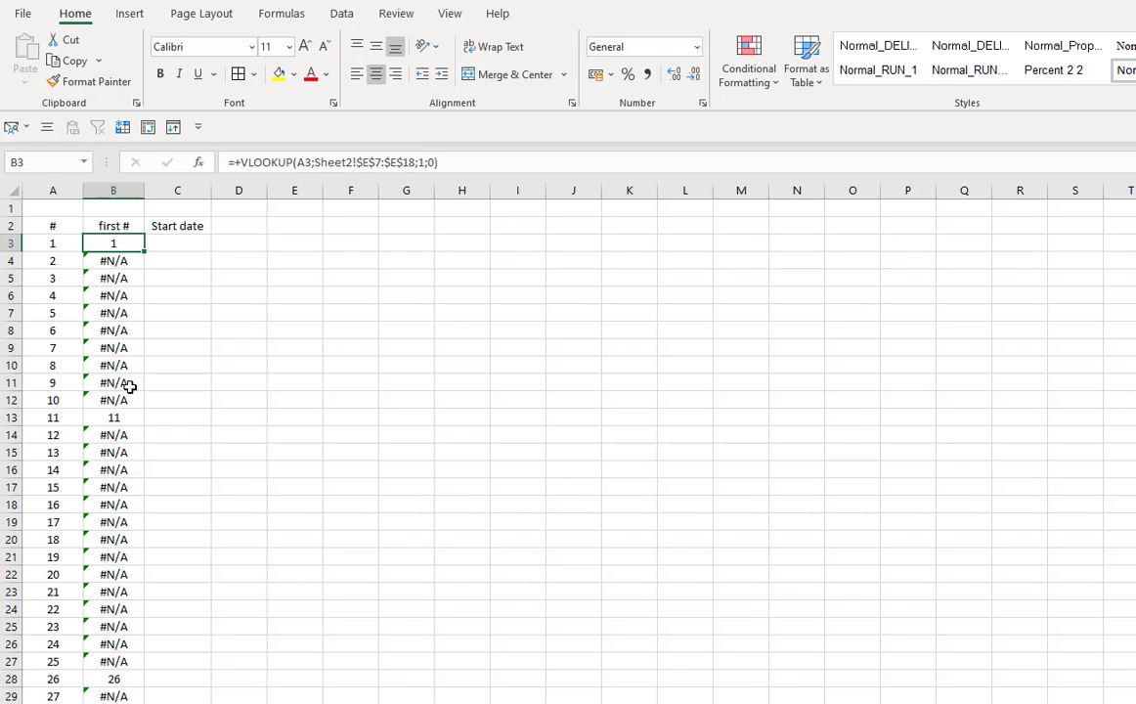
{"action": "left_click", "coordinate": [118, 400]}
{"action": "left_click", "coordinate": [116, 254], "text": "shift"}
{"action": "left_click_drag", "start_coordinate": [117, 253], "coordinate": [195, 244]}
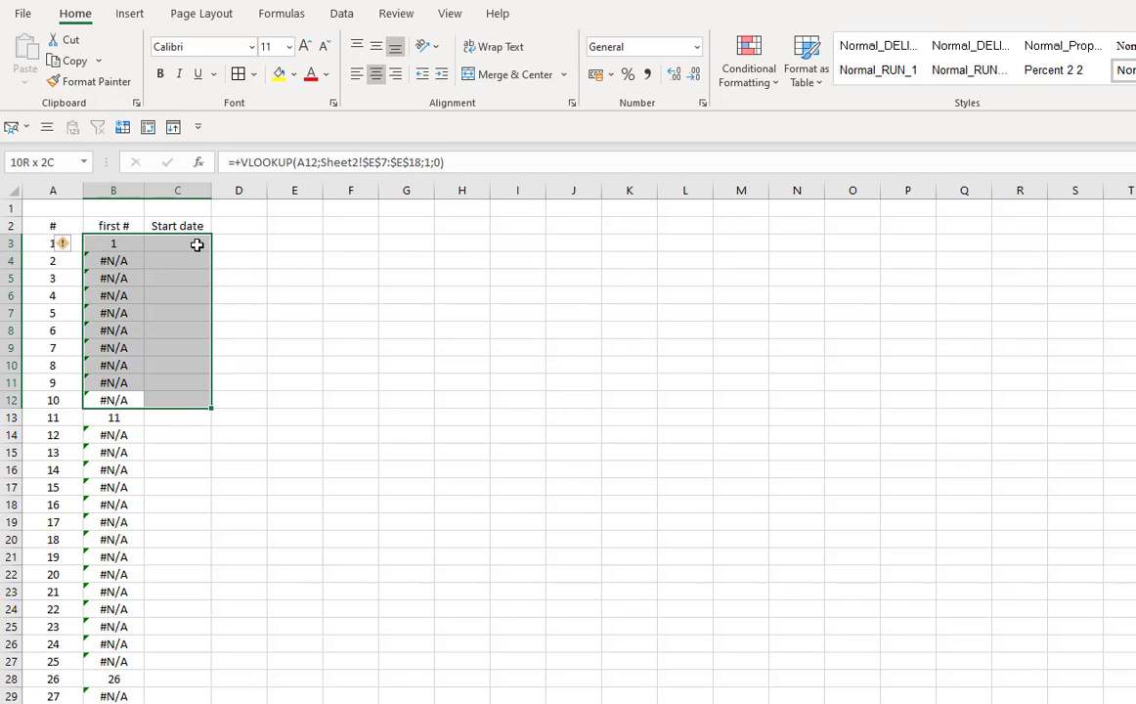
{"action": "left_click_drag", "start_coordinate": [196, 245], "coordinate": [196, 246]}
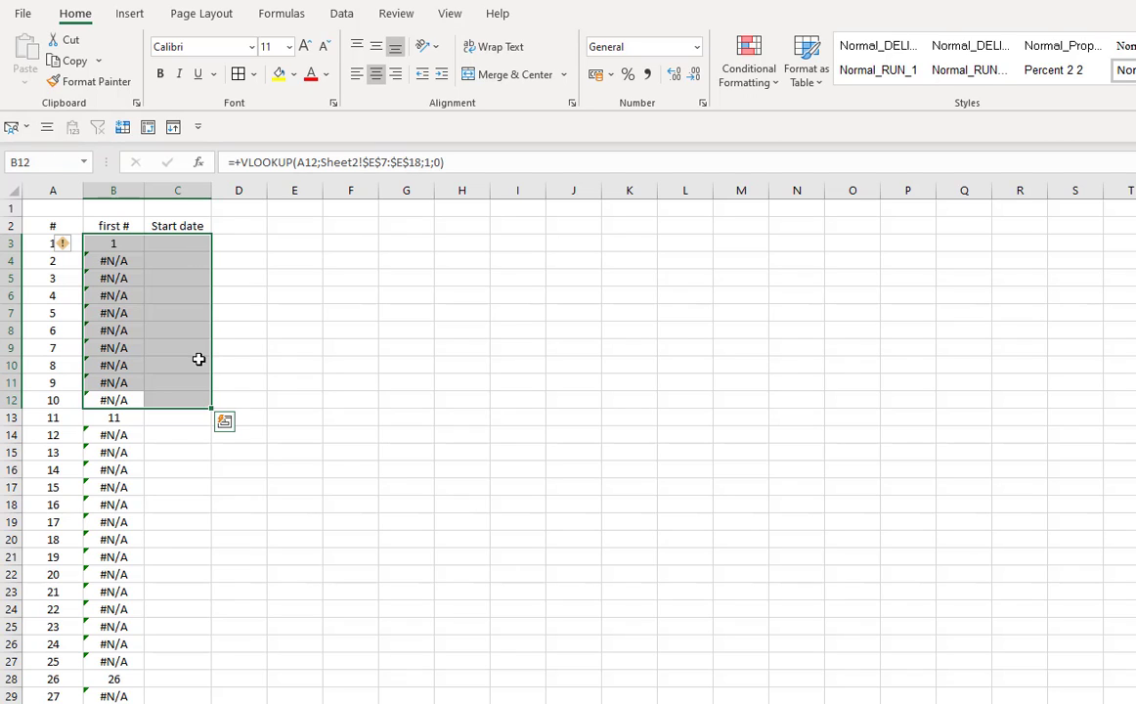
{"action": "left_click", "coordinate": [128, 420]}
{"action": "left_click_drag", "start_coordinate": [128, 420], "coordinate": [158, 658]}
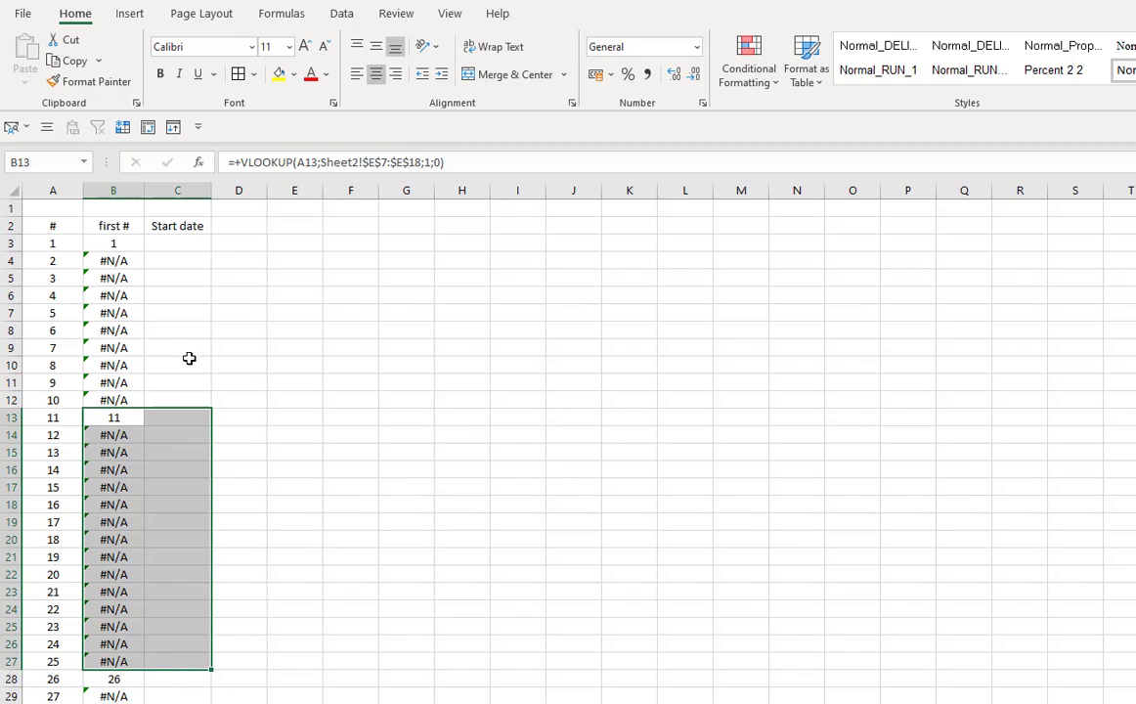
{"action": "left_click", "coordinate": [109, 328]}
{"action": "left_click_drag", "start_coordinate": [121, 257], "coordinate": [138, 391]}
- Wrap the B3 lookup in IFERROR with B2 as fallback: =+IFERROR(VLOOKUP(A3;Sheet2!$E$7:$E$18;1;0);B2)
{"action": "double_click", "coordinate": [116, 243]}
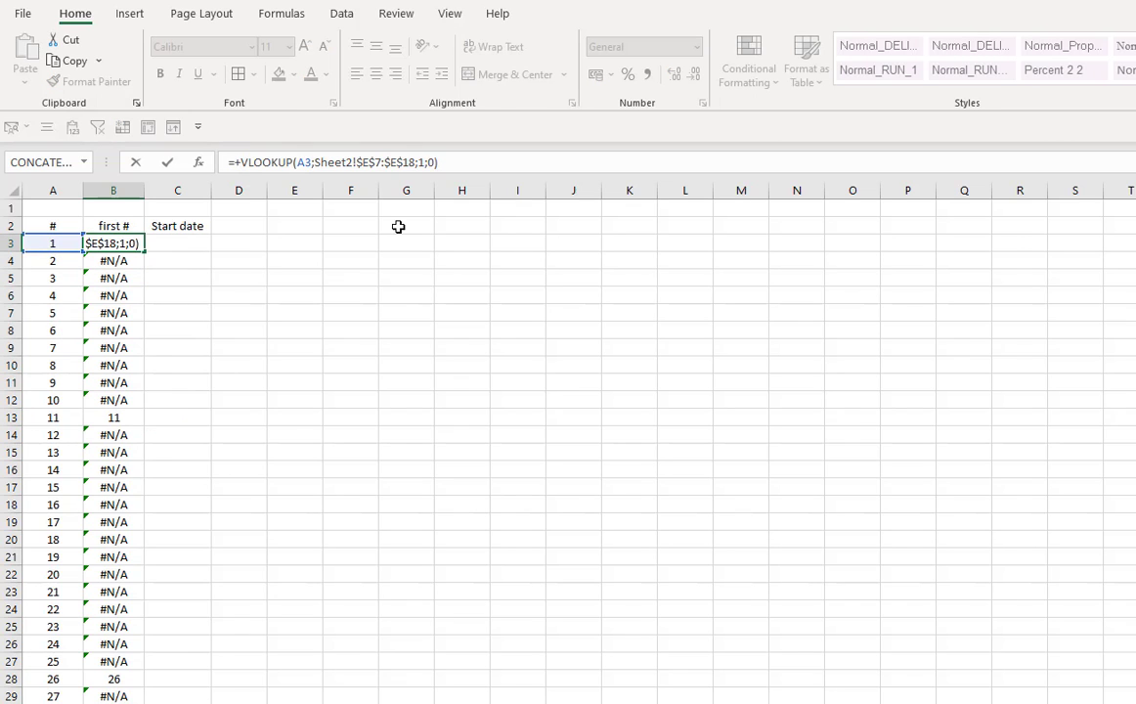
{"action": "key", "text": "Home"}
{"action": "key", "text": "Right"}
{"action": "key", "text": "Right"}
{"action": "type", "text": "ifer"}
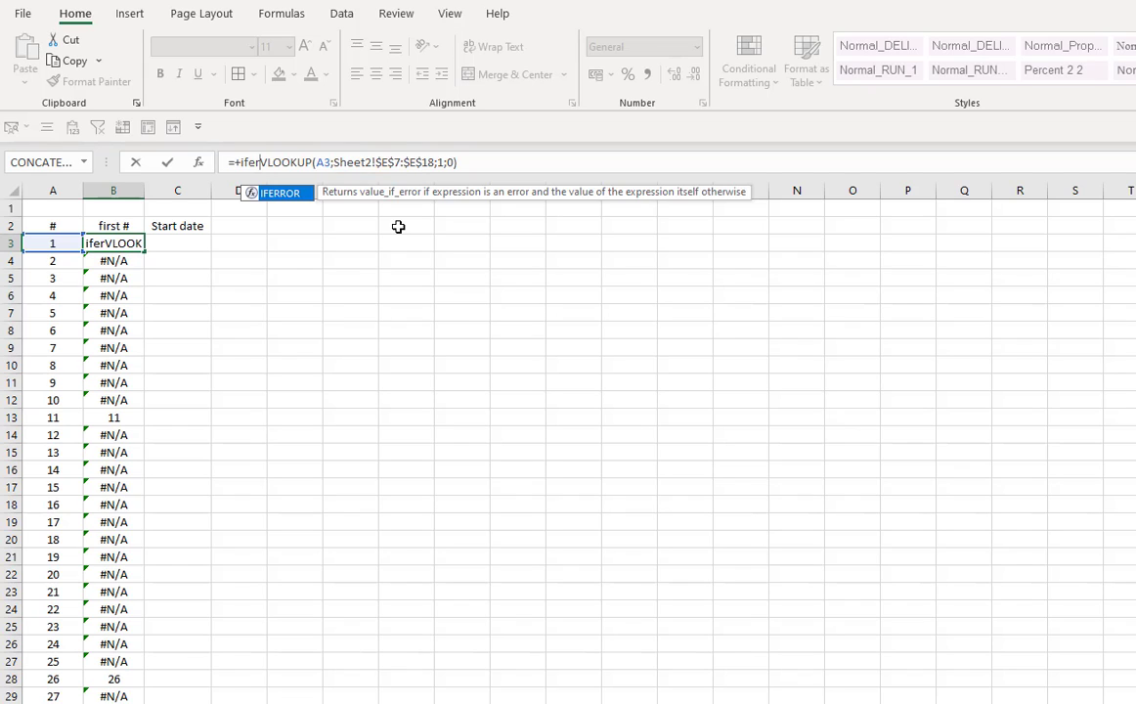
{"action": "key", "text": "Tab"}
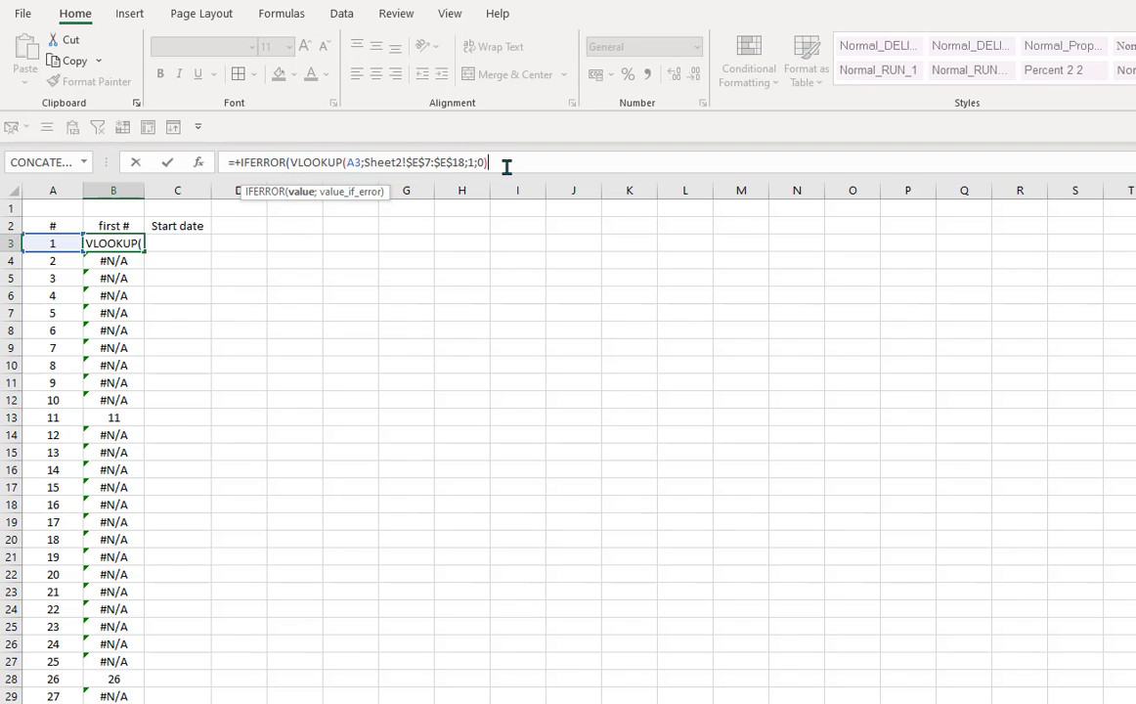
{"action": "left_click_drag", "start_coordinate": [290, 163], "coordinate": [502, 163]}
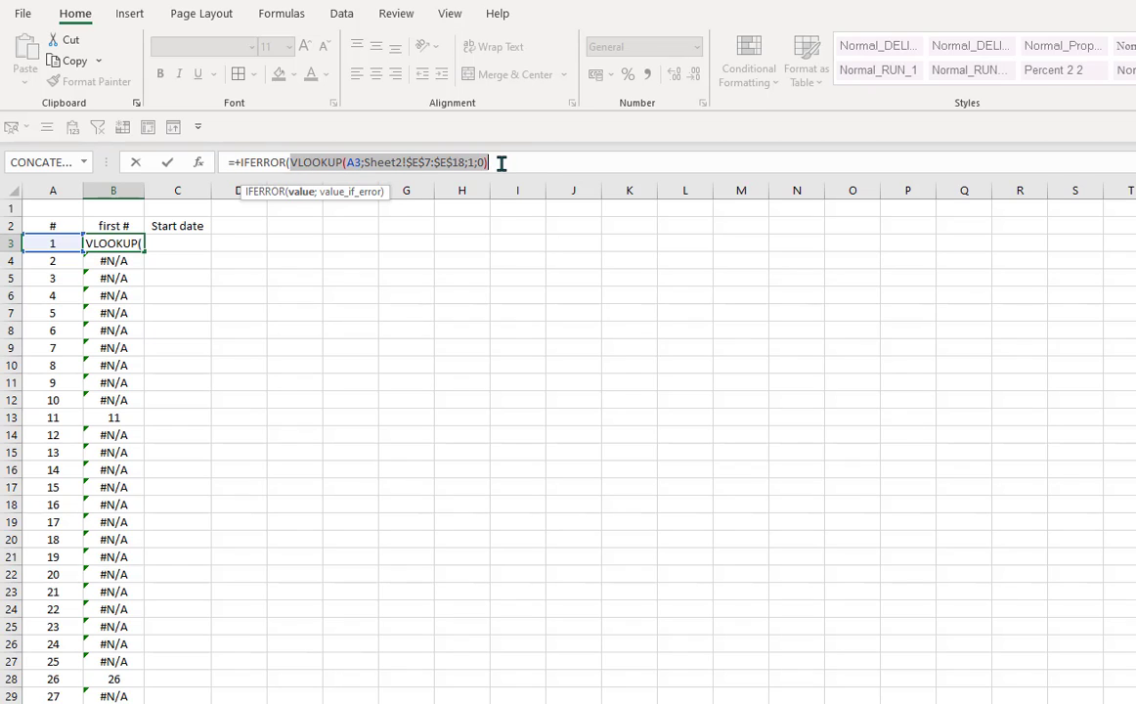
{"action": "left_click", "coordinate": [501, 163]}
{"action": "type", "text": ";"}
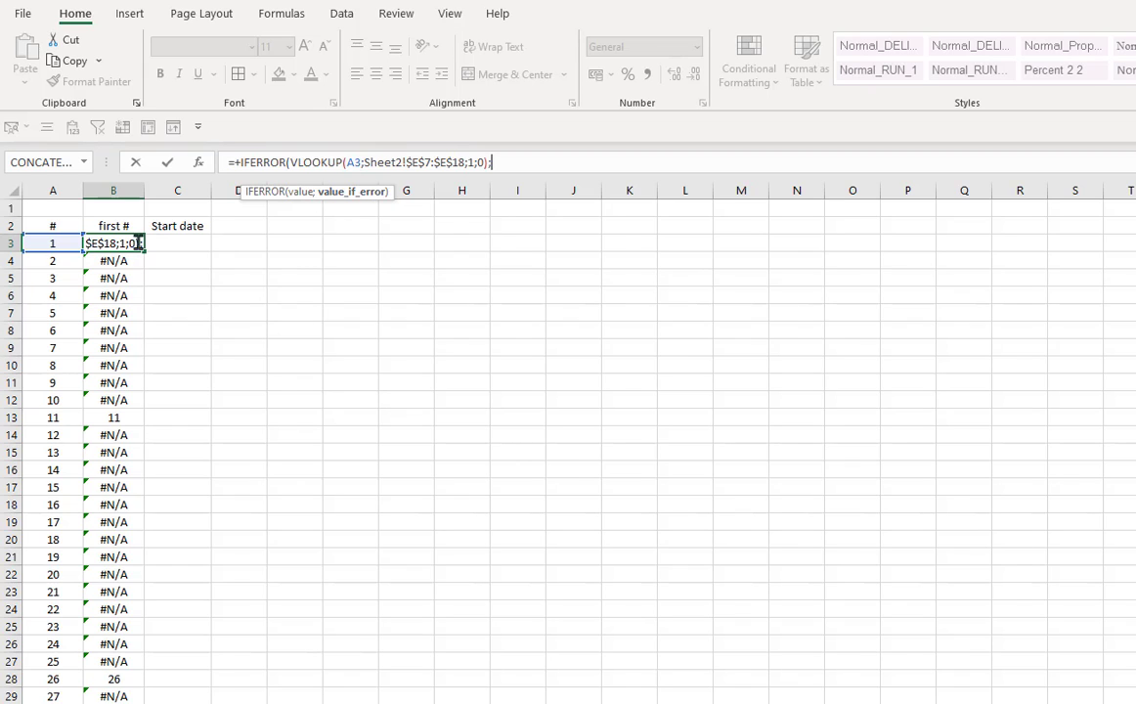
{"action": "left_click", "coordinate": [133, 225]}
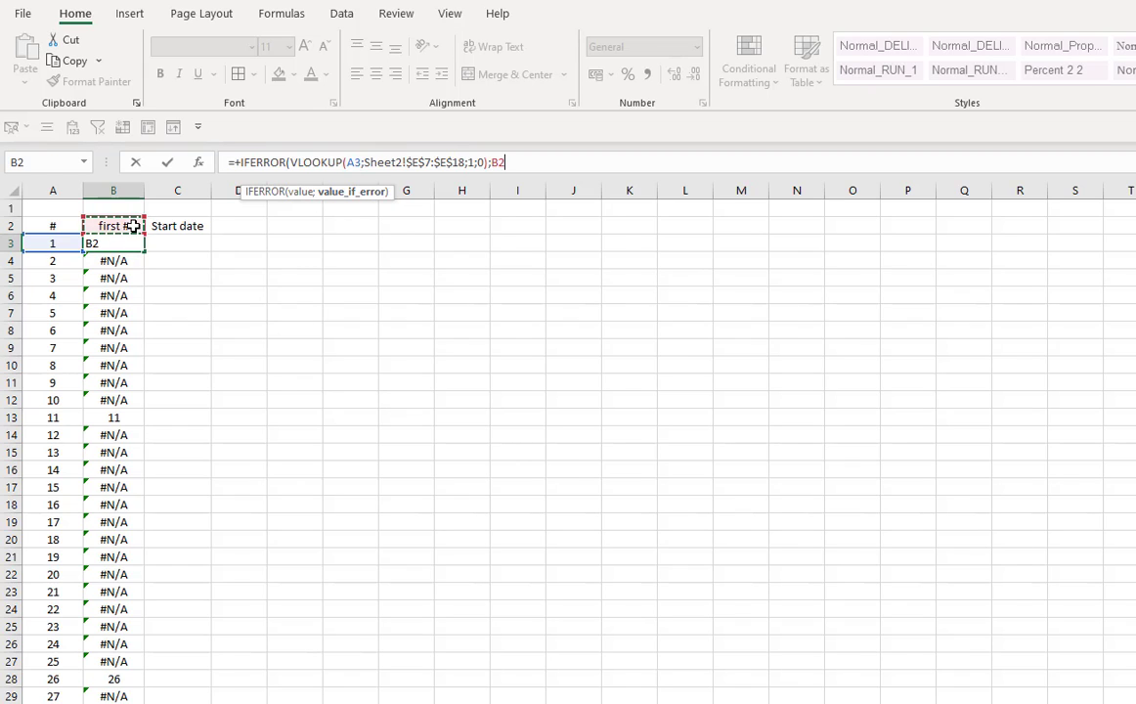
{"action": "key", "text": "Return"}
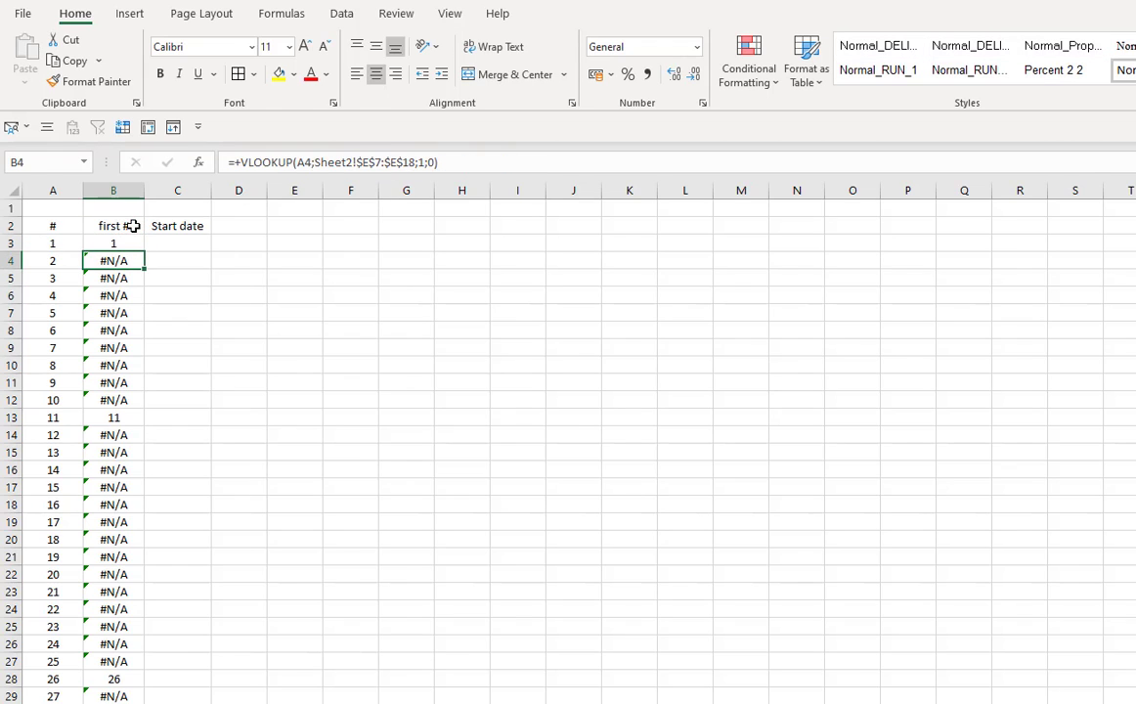
- Copy the IFERROR formula down the entire first # column of the numbered list
{"action": "key", "text": "ctrl+d"}
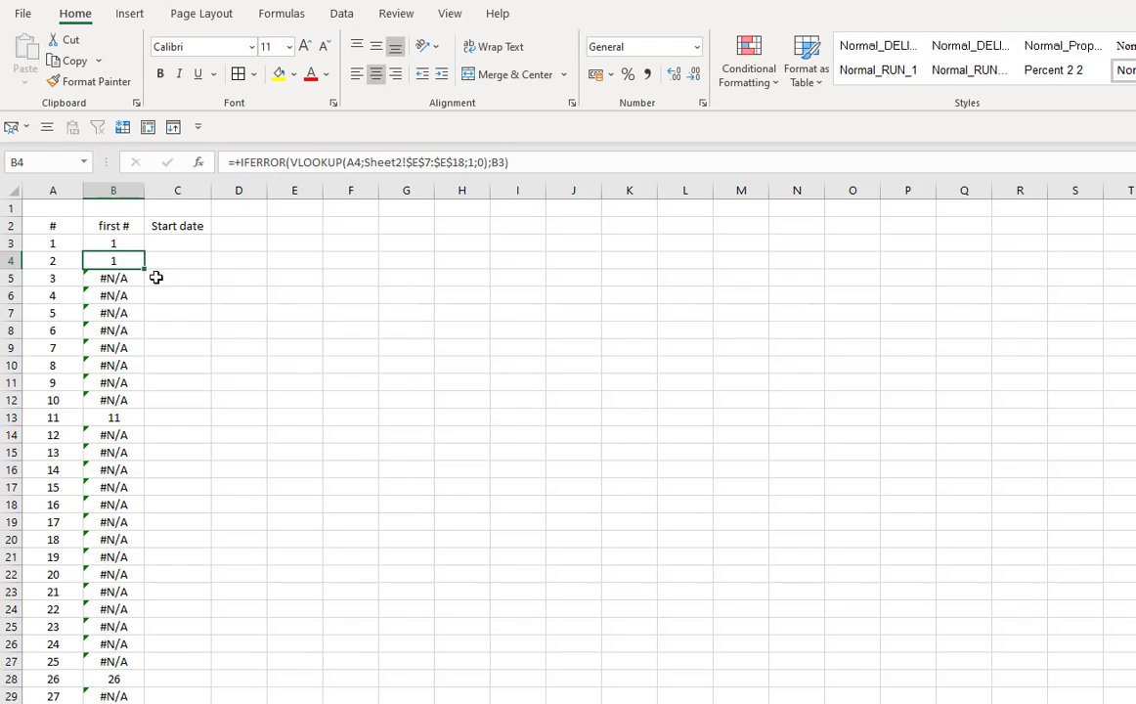
{"action": "left_click_drag", "start_coordinate": [143, 277], "coordinate": [144, 402]}
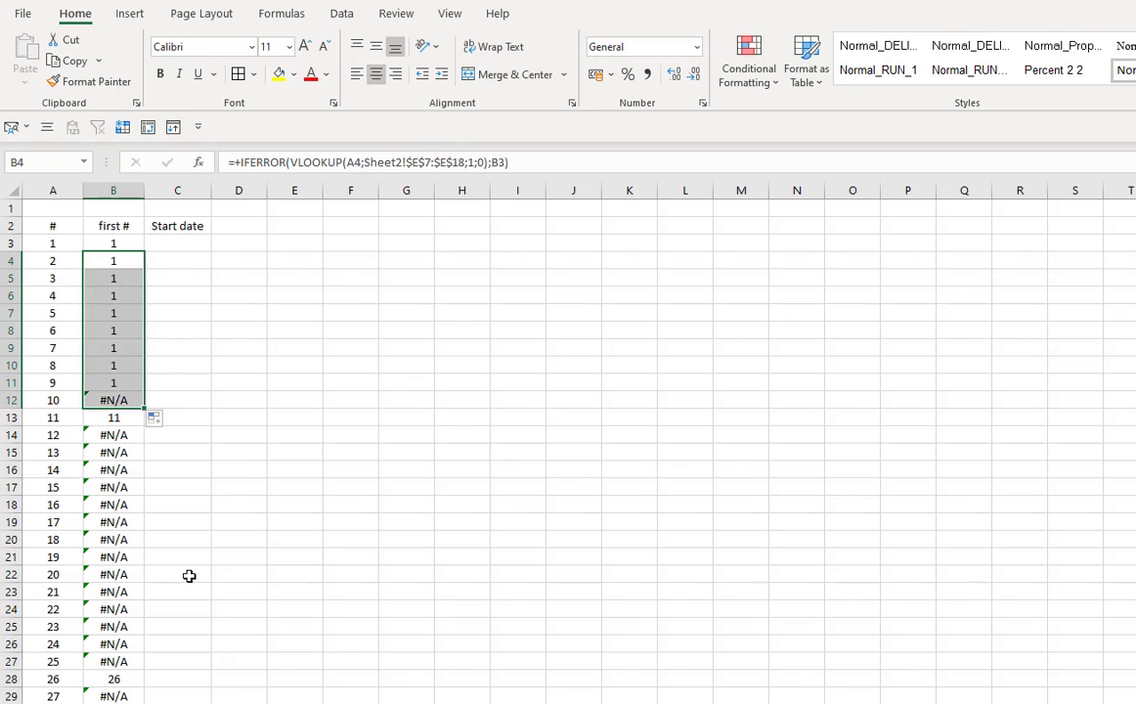
{"action": "left_click", "coordinate": [139, 420]}
{"action": "key", "text": "ctrl+d"}
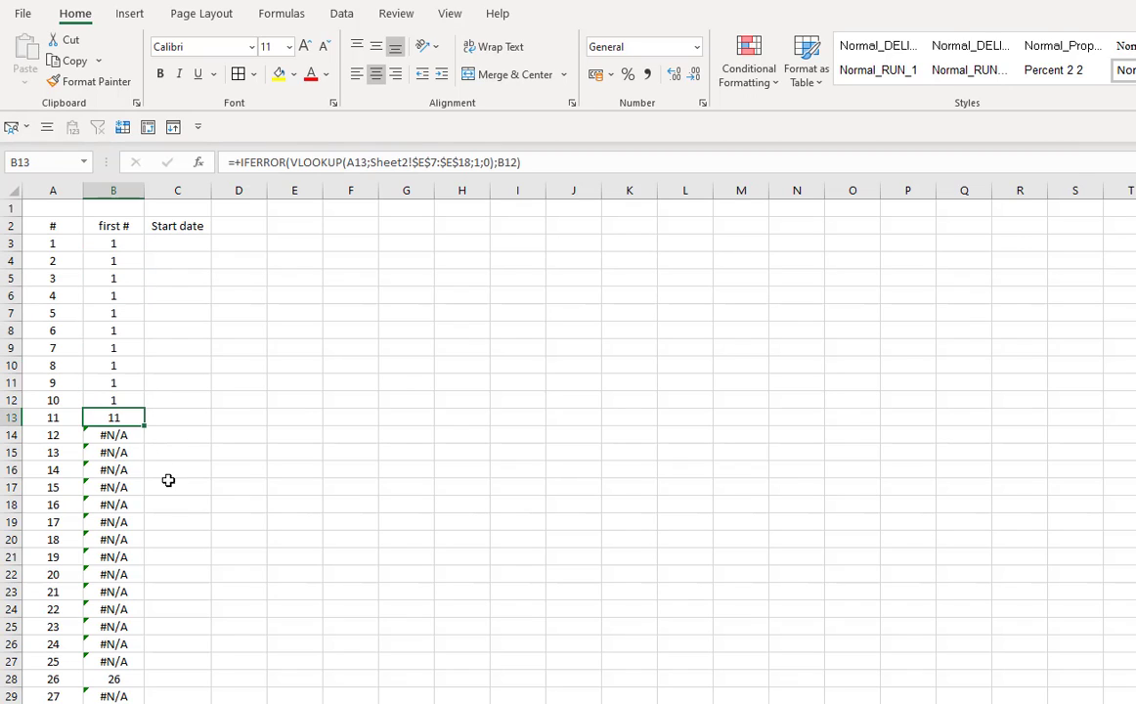
{"action": "left_click", "coordinate": [132, 435]}
{"action": "key", "text": "ctrl+d"}
{"action": "left_click", "coordinate": [138, 454]}
{"action": "key", "text": "ctrl+d"}
{"action": "left_click", "coordinate": [133, 472]}
{"action": "key", "text": "ctrl+d"}
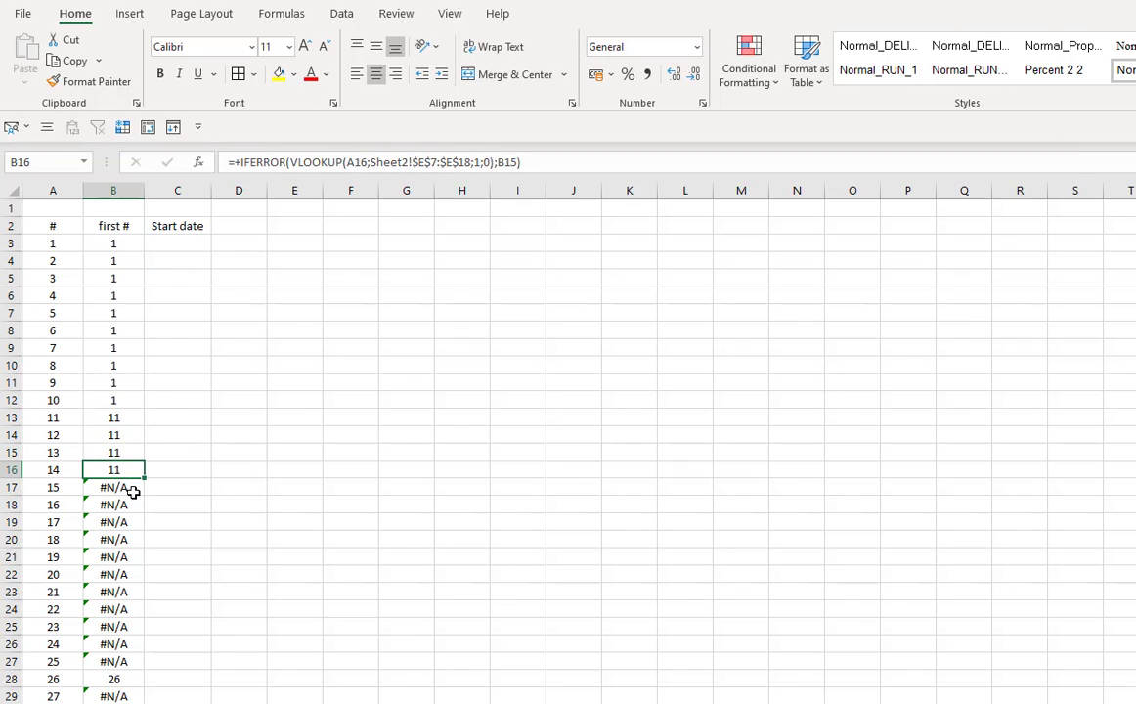
{"action": "left_click", "coordinate": [133, 491]}
{"action": "key", "text": "ctrl+d"}
{"action": "left_click", "coordinate": [128, 508]}
{"action": "key", "text": "ctrl+d"}
{"action": "left_click_drag", "start_coordinate": [146, 512], "coordinate": [136, 660]}
{"action": "scroll", "coordinate": [142, 654], "scroll_direction": "down", "scroll_amount": 4}
{"action": "left_click", "coordinate": [124, 471]}
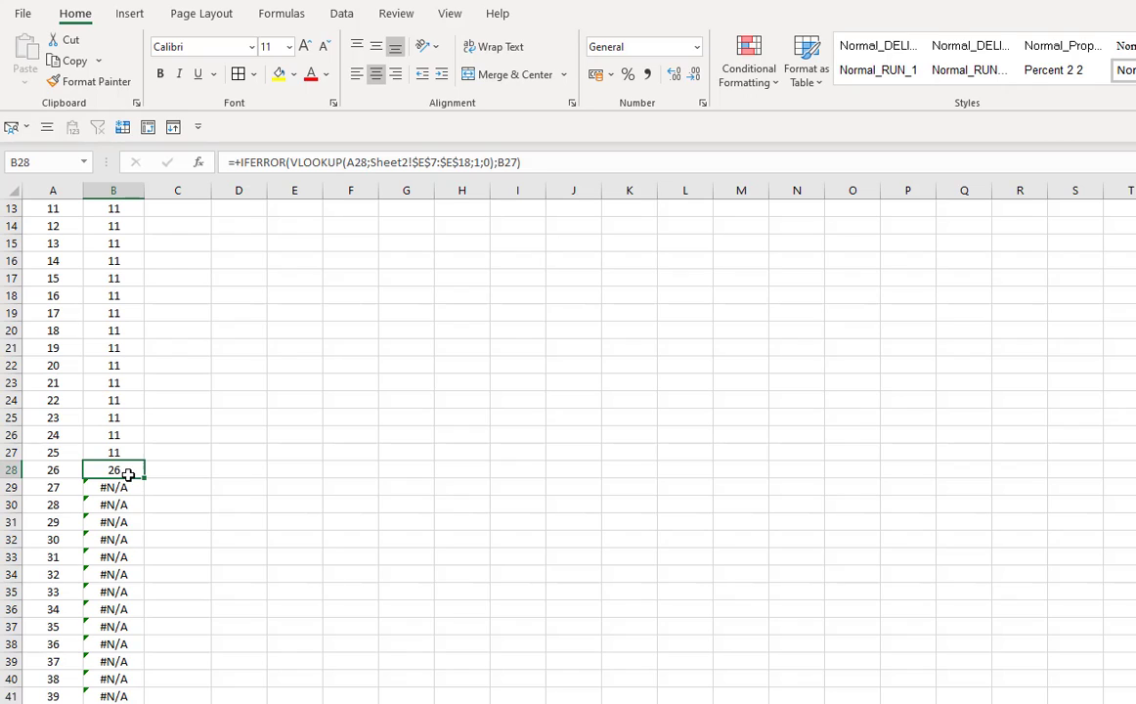
{"action": "left_click", "coordinate": [121, 487]}
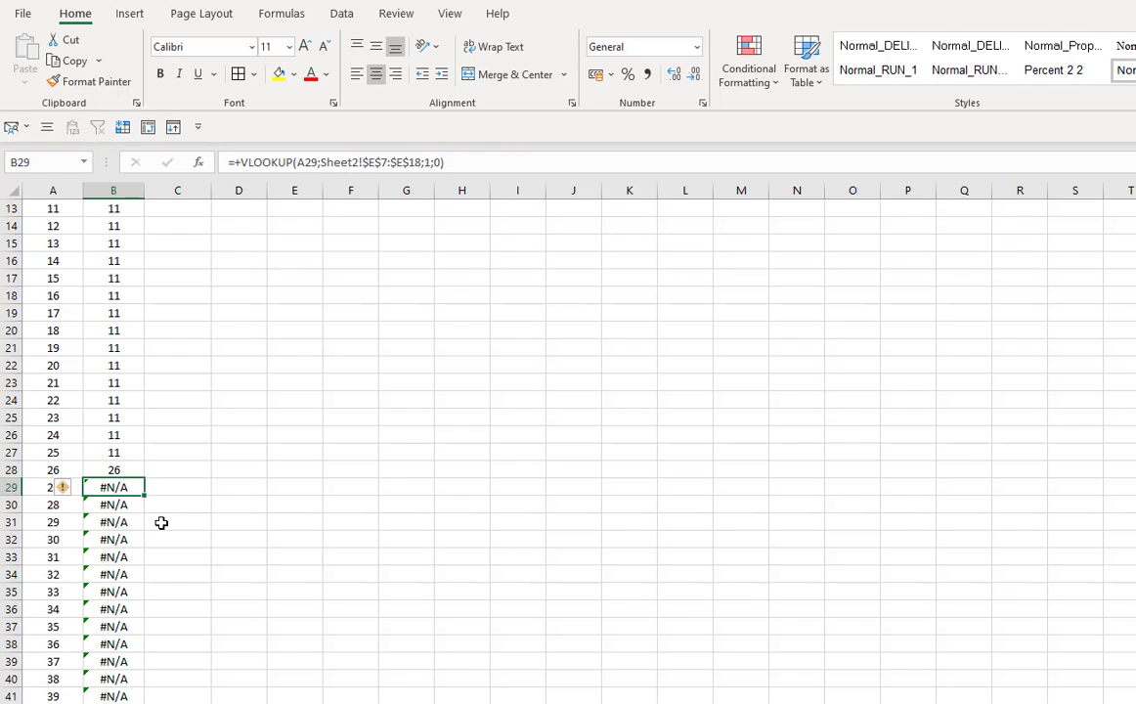
{"action": "key", "text": "ctrl+d"}
{"action": "left_click", "coordinate": [120, 505]}
{"action": "key", "text": "ctrl+d"}
{"action": "double_click", "coordinate": [145, 513]}
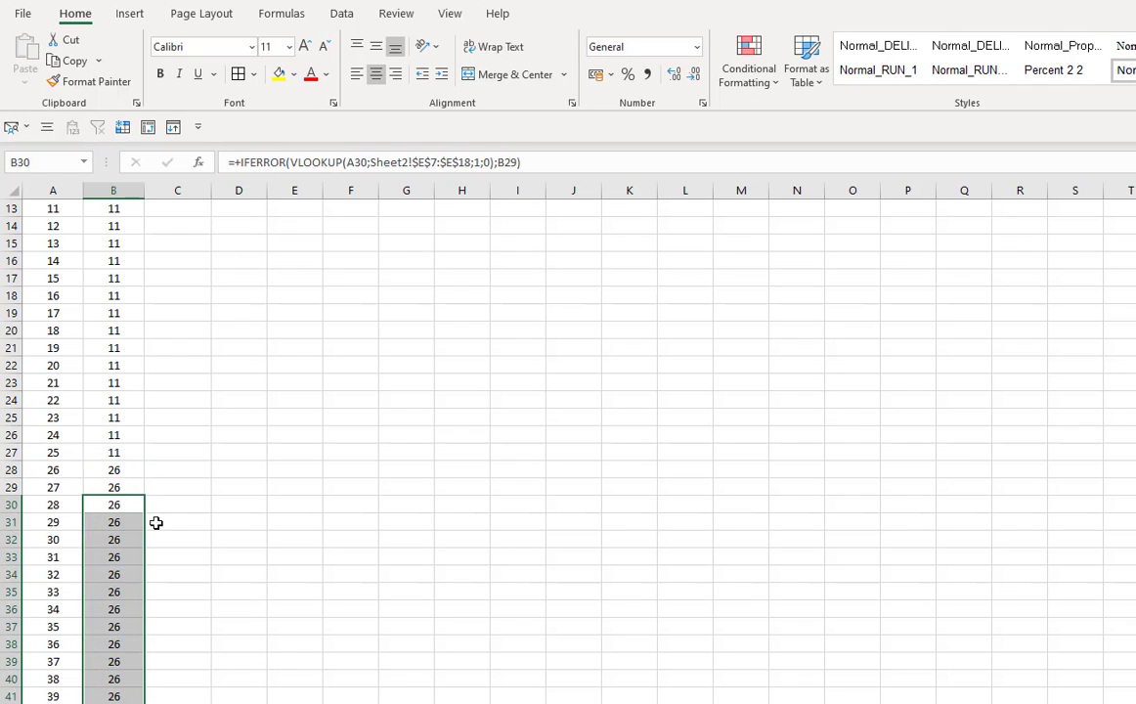
{"action": "scroll", "coordinate": [172, 537], "scroll_direction": "down", "scroll_amount": 4}
{"action": "scroll", "coordinate": [175, 539], "scroll_direction": "down", "scroll_amount": 20}
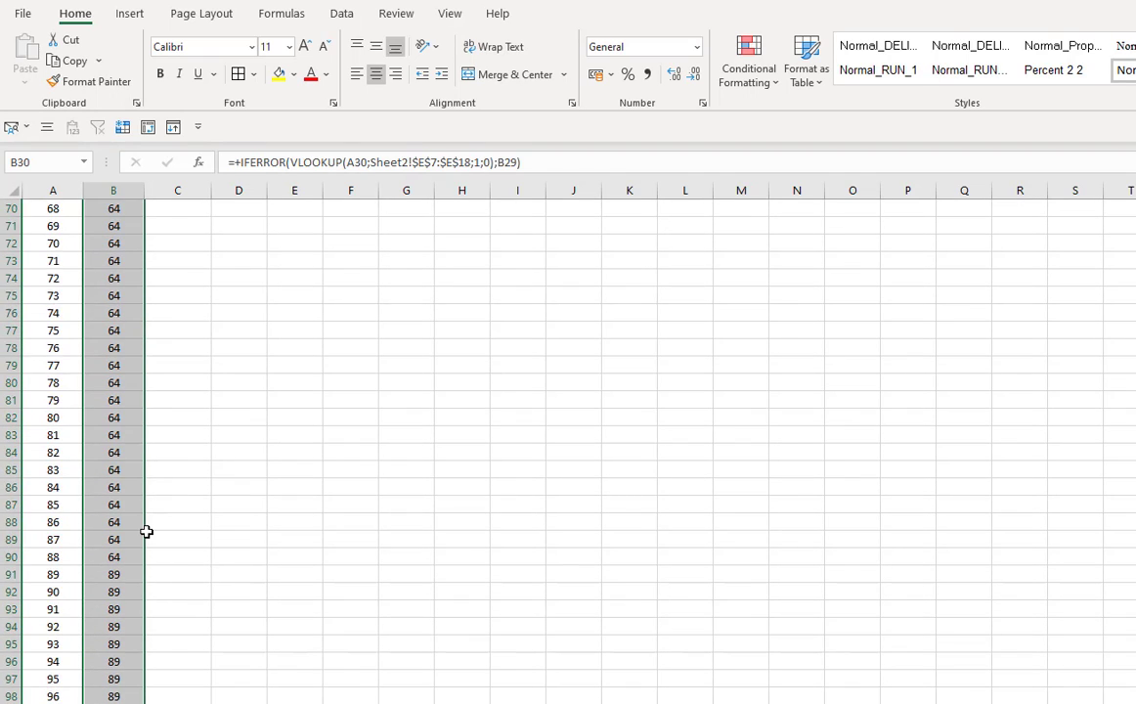
{"action": "scroll", "coordinate": [146, 530], "scroll_direction": "down", "scroll_amount": 5}
{"action": "scroll", "coordinate": [146, 530], "scroll_direction": "up", "scroll_amount": 20}
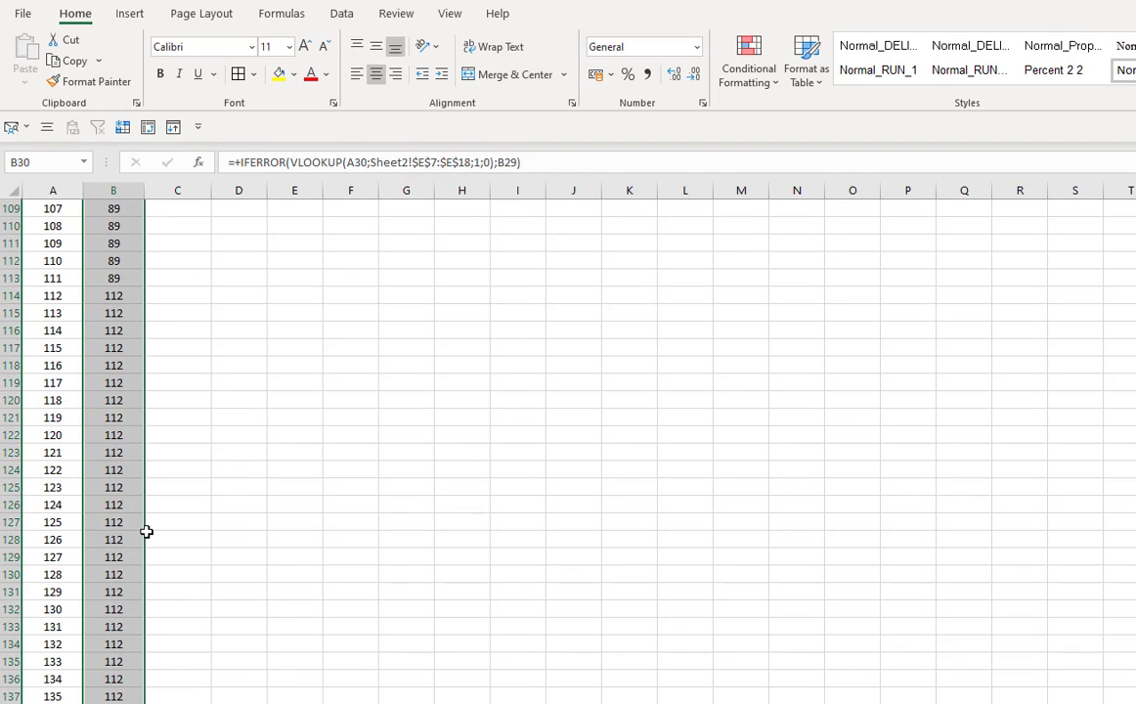
{"action": "scroll", "coordinate": [145, 531], "scroll_direction": "up", "scroll_amount": 8}
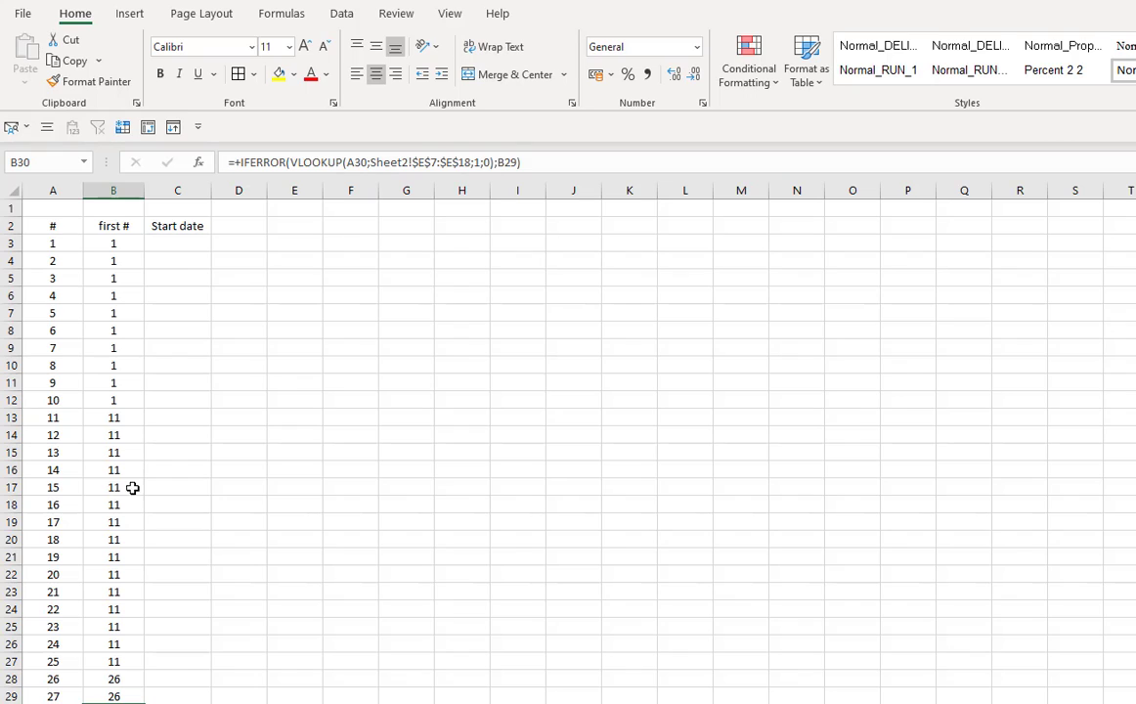
- In C3 enter =+VLOOKUP(B3;Sheet2!$E$7:$F$18;2;0) to fetch the start date for the first number
{"action": "left_click", "coordinate": [196, 242]}
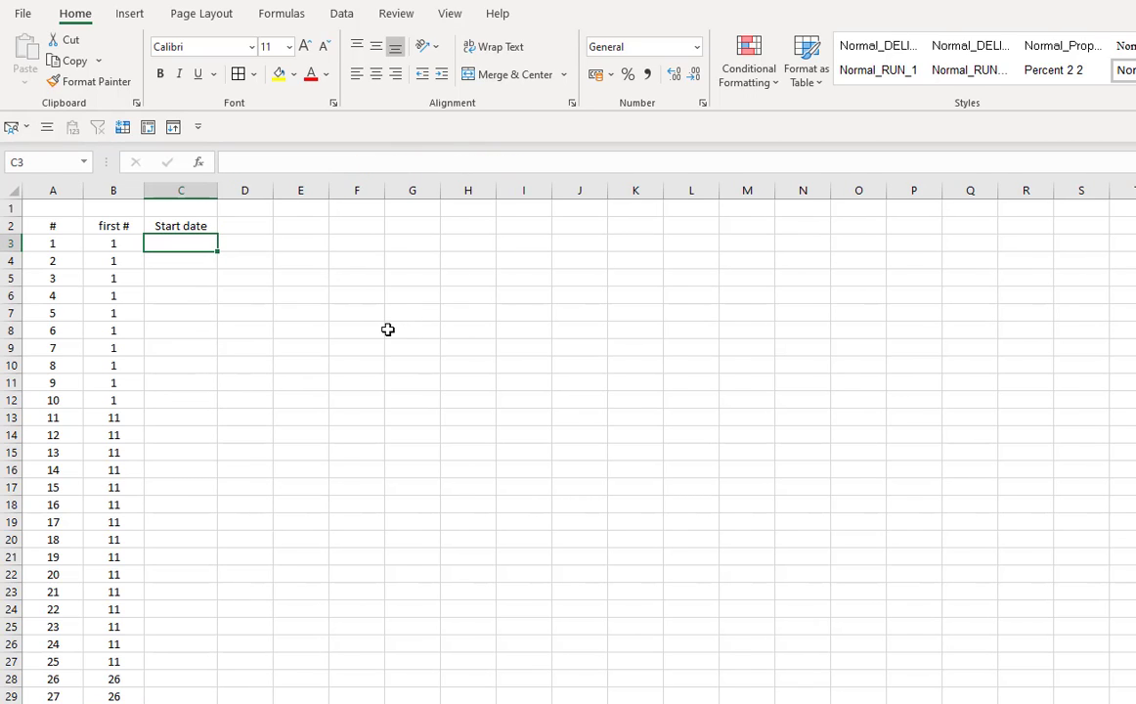
{"action": "type", "text": "+vl"}
{"action": "key", "text": "Tab"}
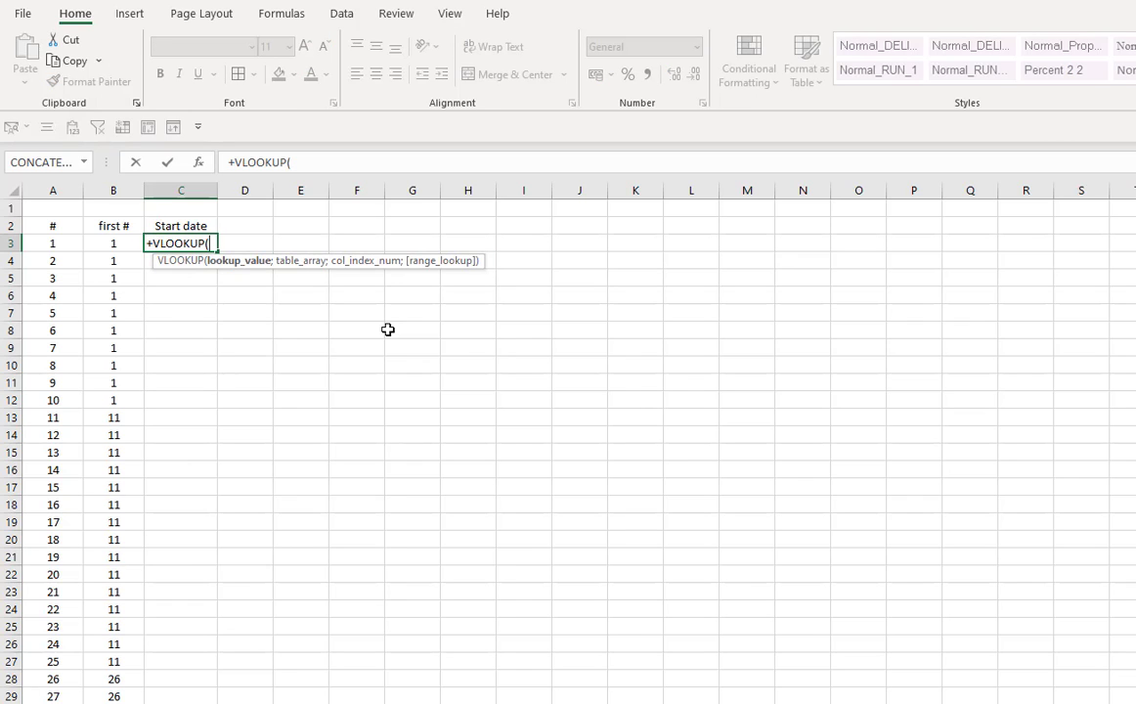
{"action": "key", "text": "Left"}
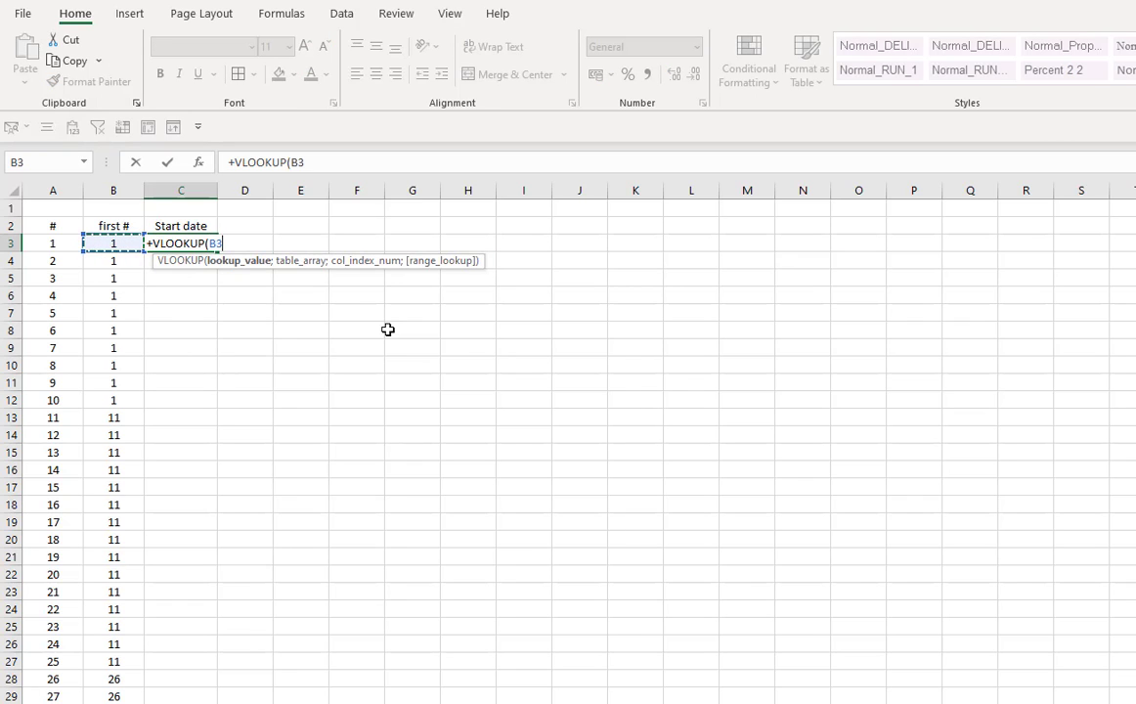
{"action": "type", "text": ";"}
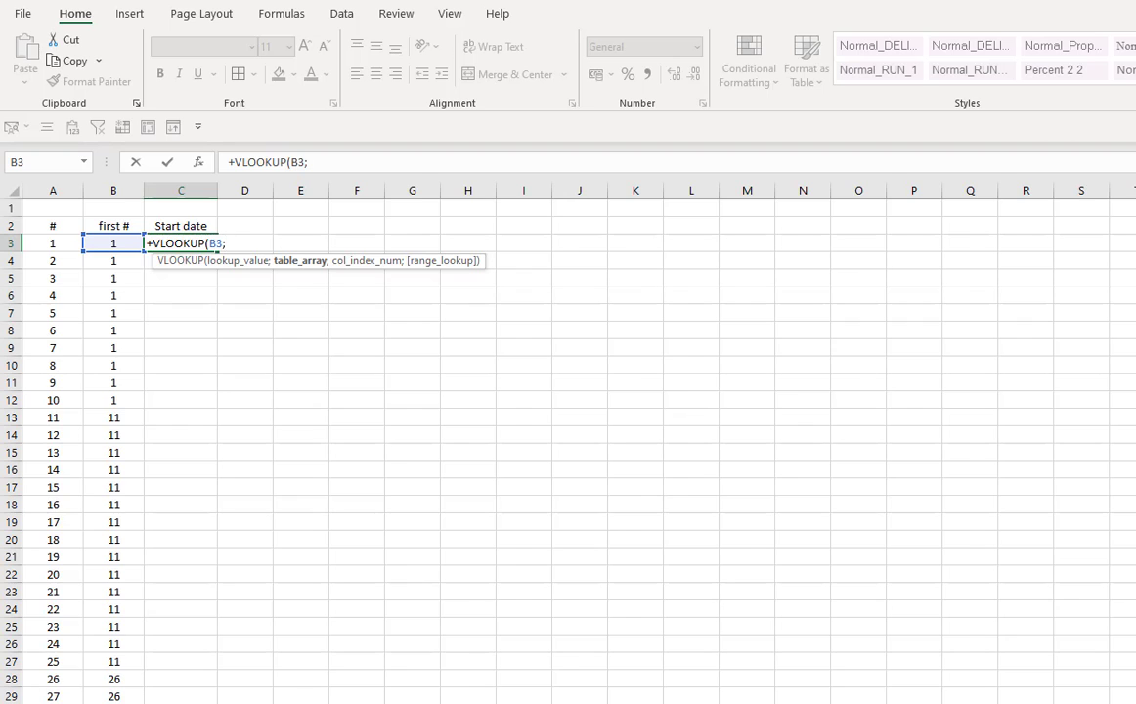
{"action": "key", "text": "ctrl+Page_Down"}
{"action": "left_click_drag", "start_coordinate": [332, 313], "coordinate": [443, 504]}
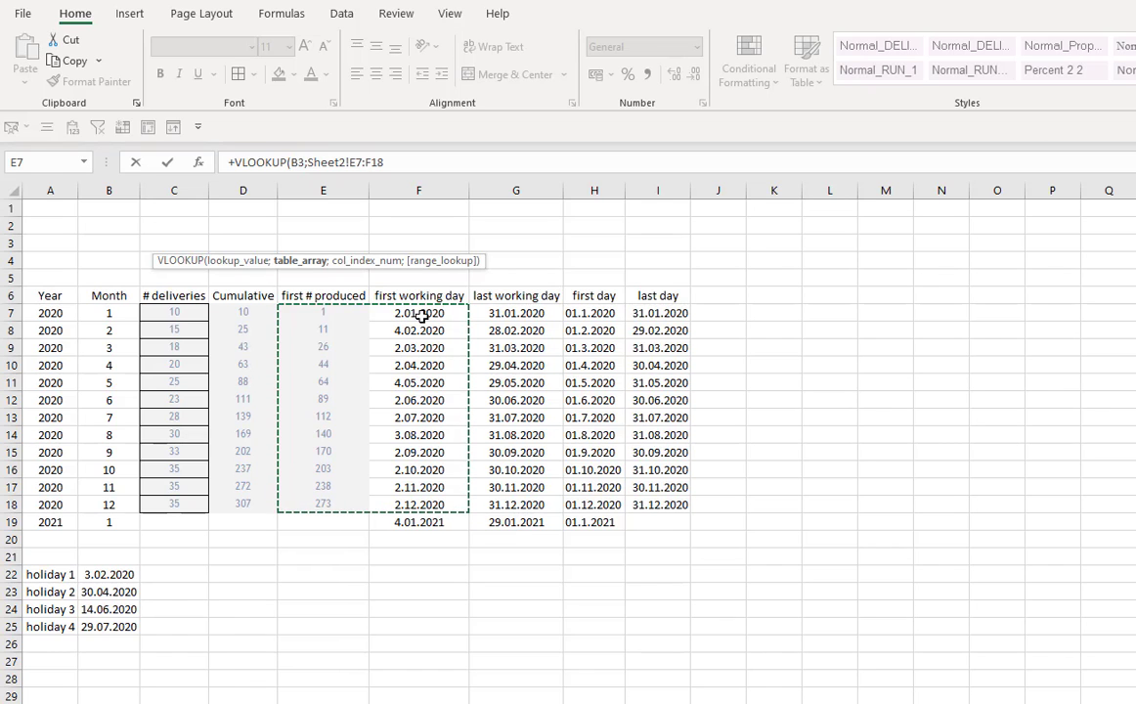
{"action": "key", "text": "F4"}
{"action": "type", "text": ";"}
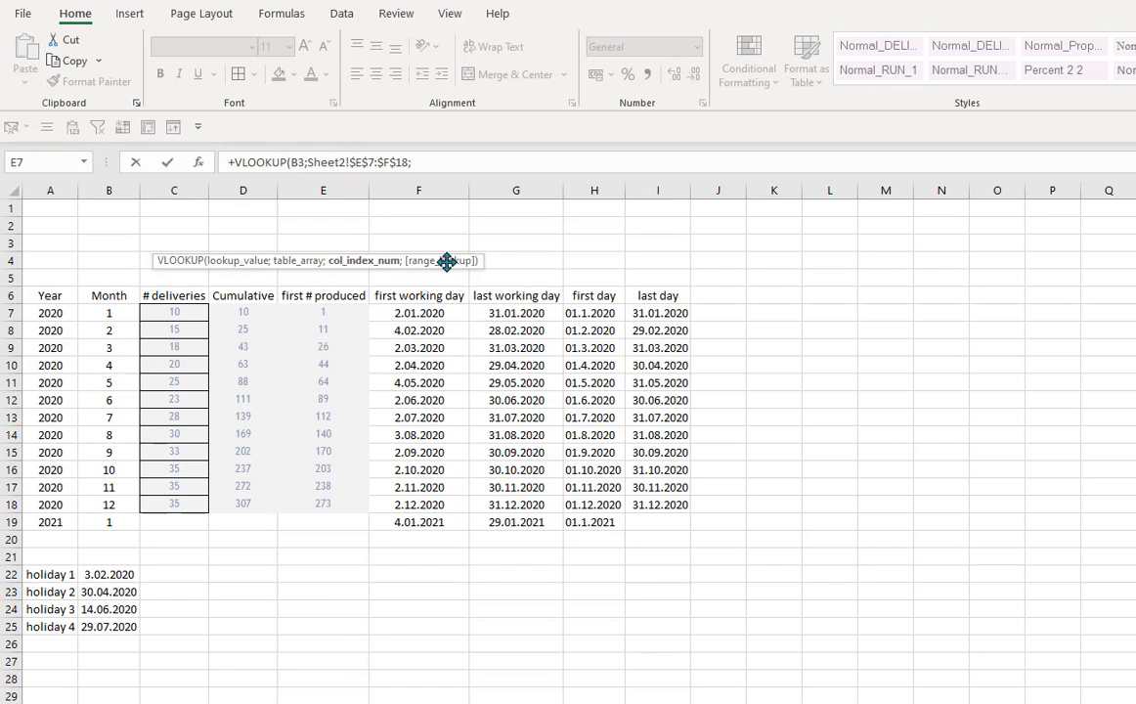
{"action": "type", "text": "2;0"}
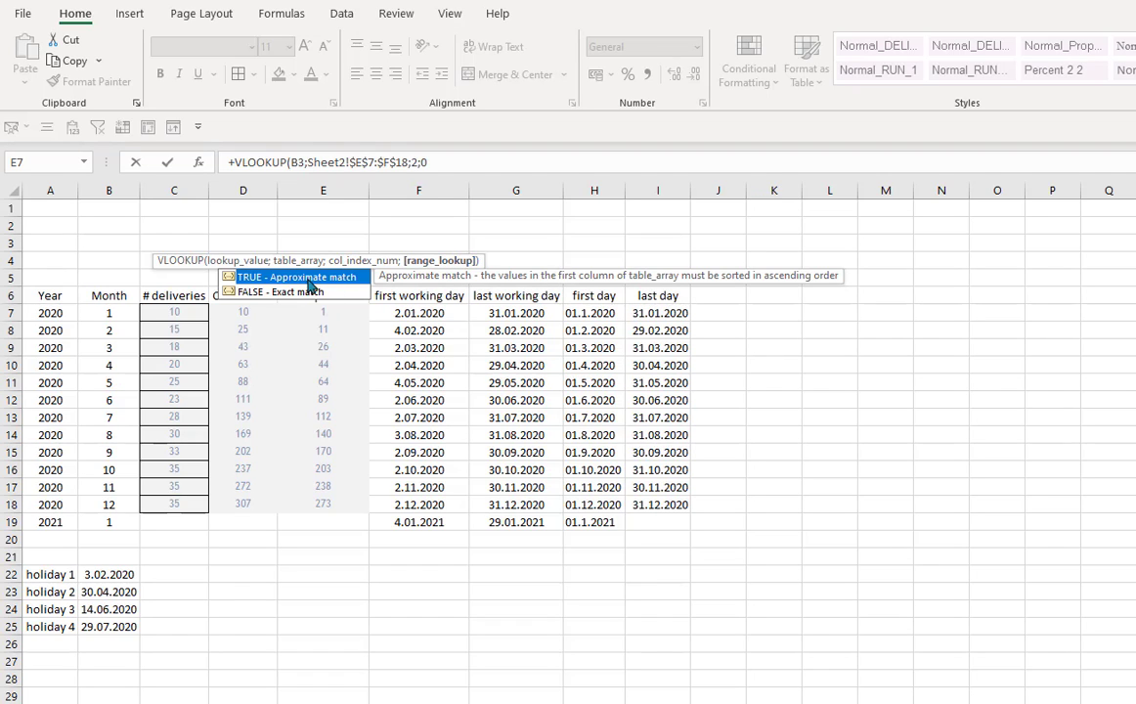
{"action": "left_click", "coordinate": [435, 163]}
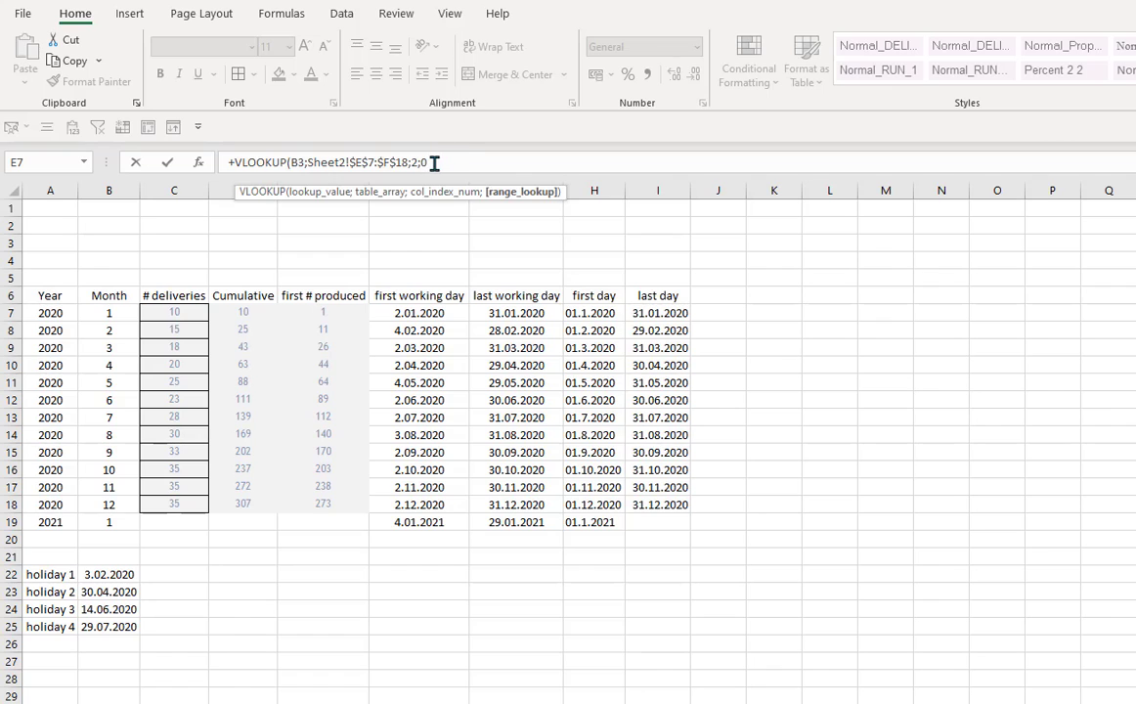
{"action": "key", "text": "Return"}
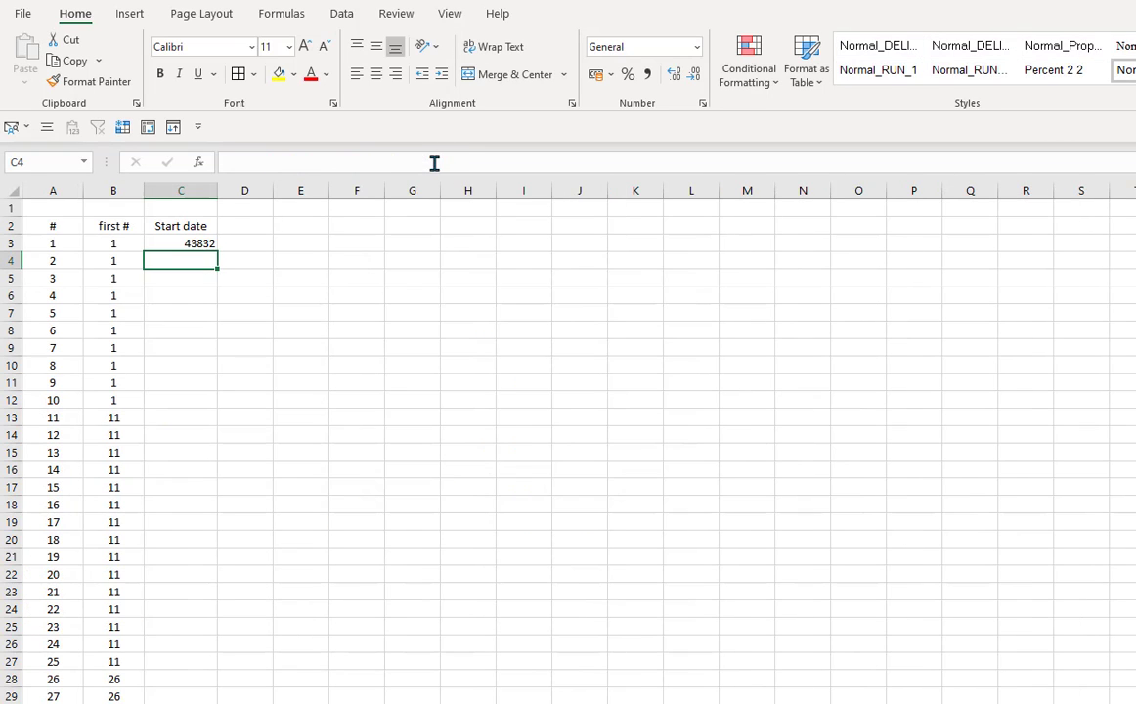
- Center C3 and apply the Date number format
{"action": "left_click", "coordinate": [166, 245]}
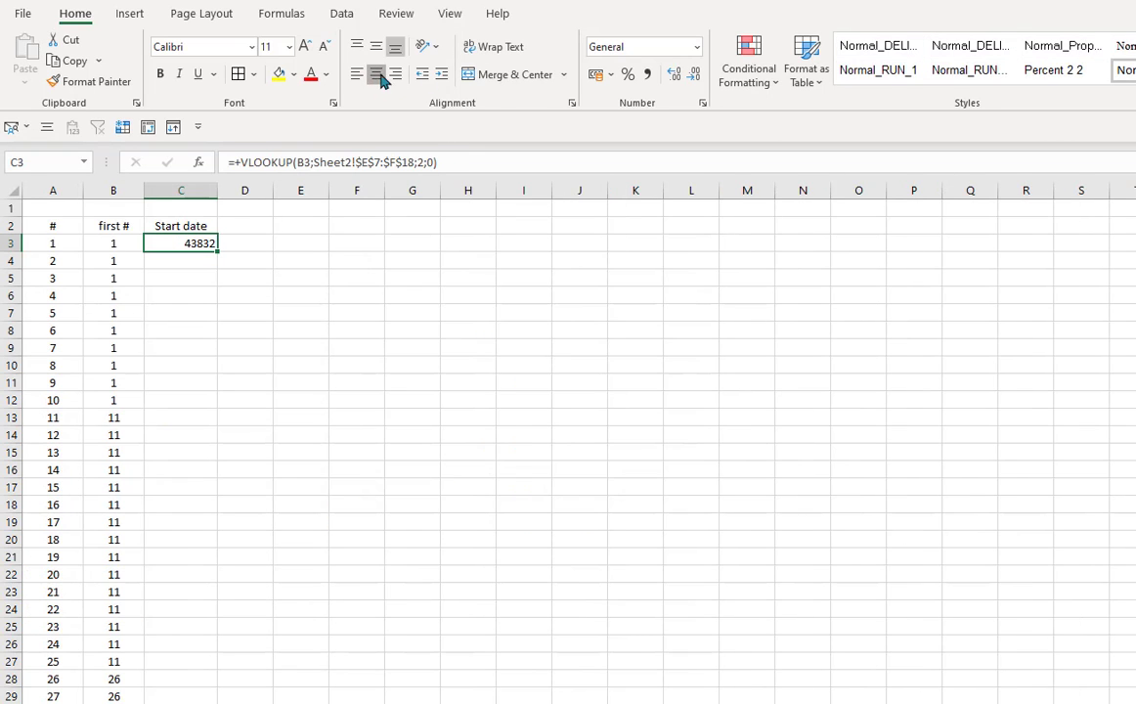
{"action": "left_click", "coordinate": [375, 74]}
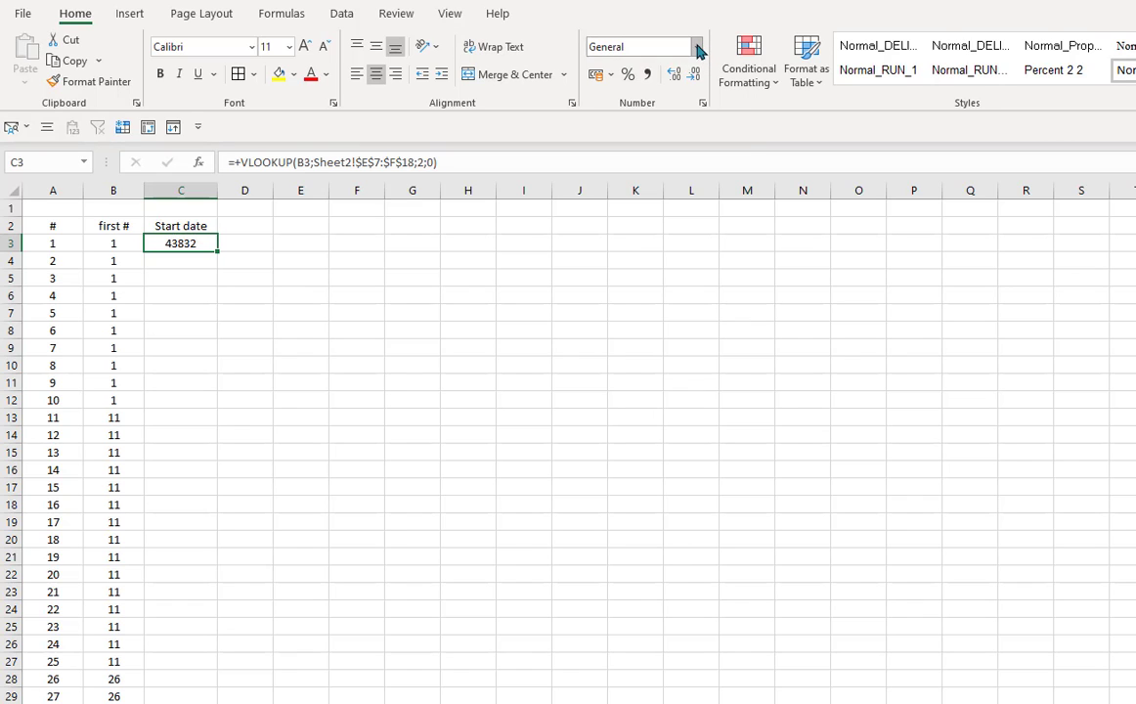
{"action": "left_click", "coordinate": [696, 46]}
{"action": "left_click", "coordinate": [660, 251]}
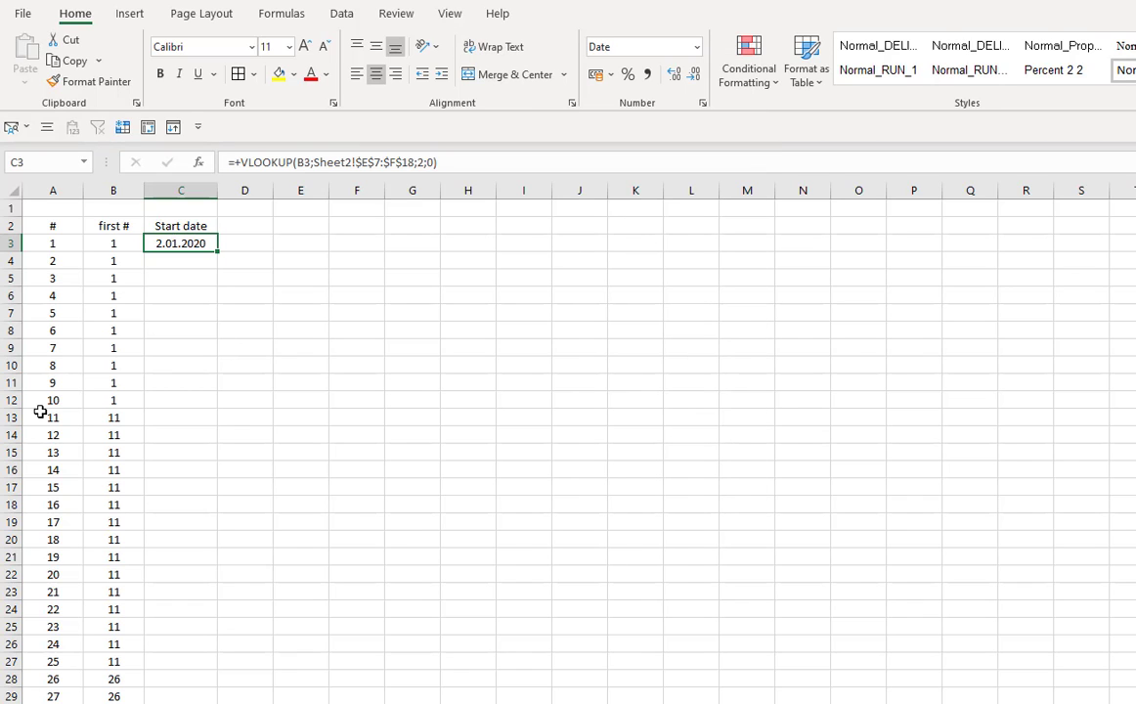
- Fill the Start date formula down column C of the numbered list
{"action": "left_click", "coordinate": [186, 282]}
{"action": "left_click", "coordinate": [176, 245]}
{"action": "left_click_drag", "start_coordinate": [216, 254], "coordinate": [203, 519]}
{"action": "left_click_drag", "start_coordinate": [181, 244], "coordinate": [196, 504]}
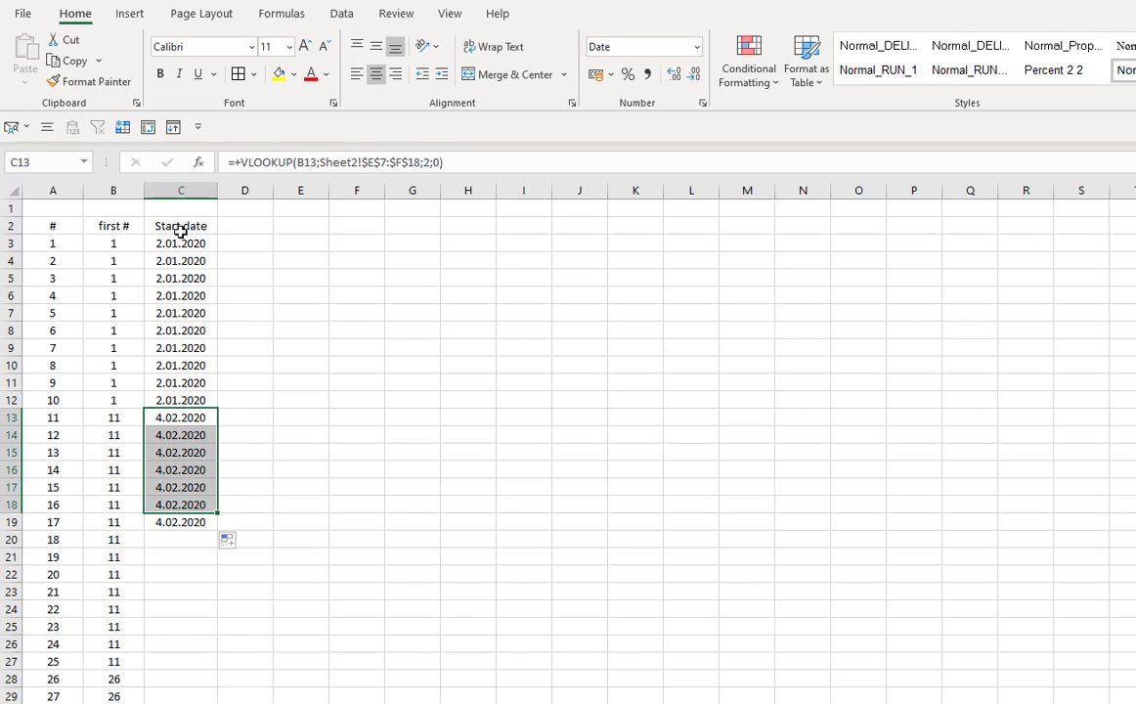
{"action": "left_click", "coordinate": [182, 247]}
- On Sheet2, delete the first day and last day columns H and I
{"action": "key", "text": "ctrl+Page_Down"}
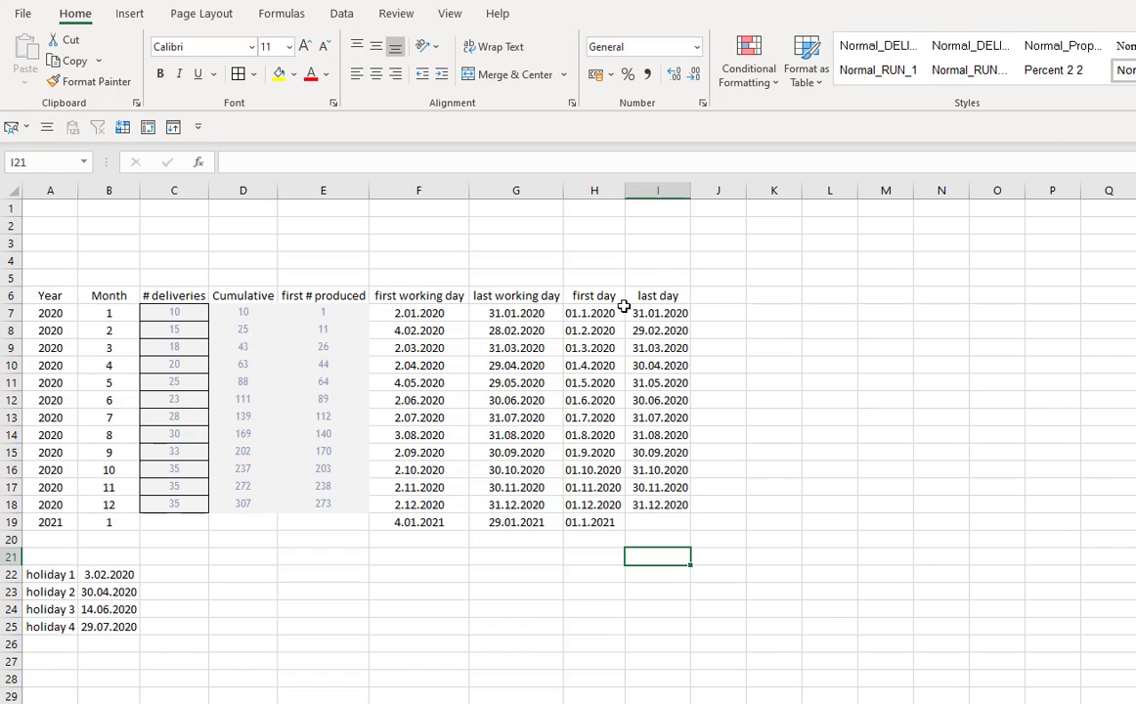
{"action": "left_click", "coordinate": [603, 190]}
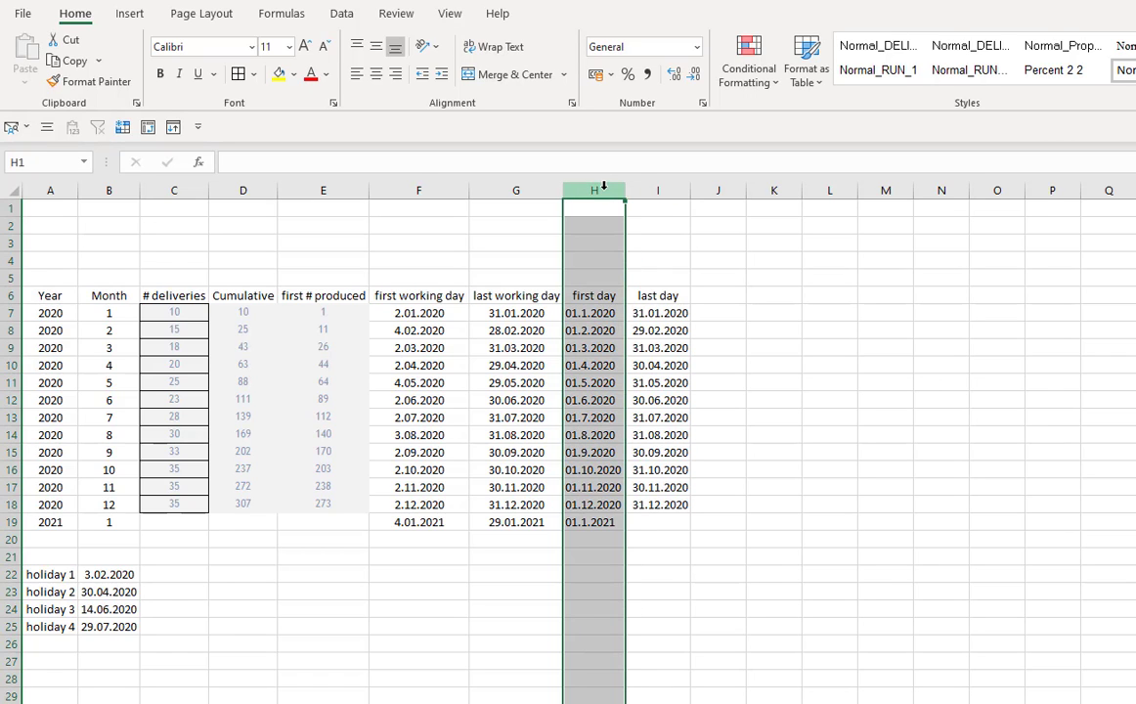
{"action": "left_click_drag", "start_coordinate": [604, 185], "coordinate": [657, 195]}
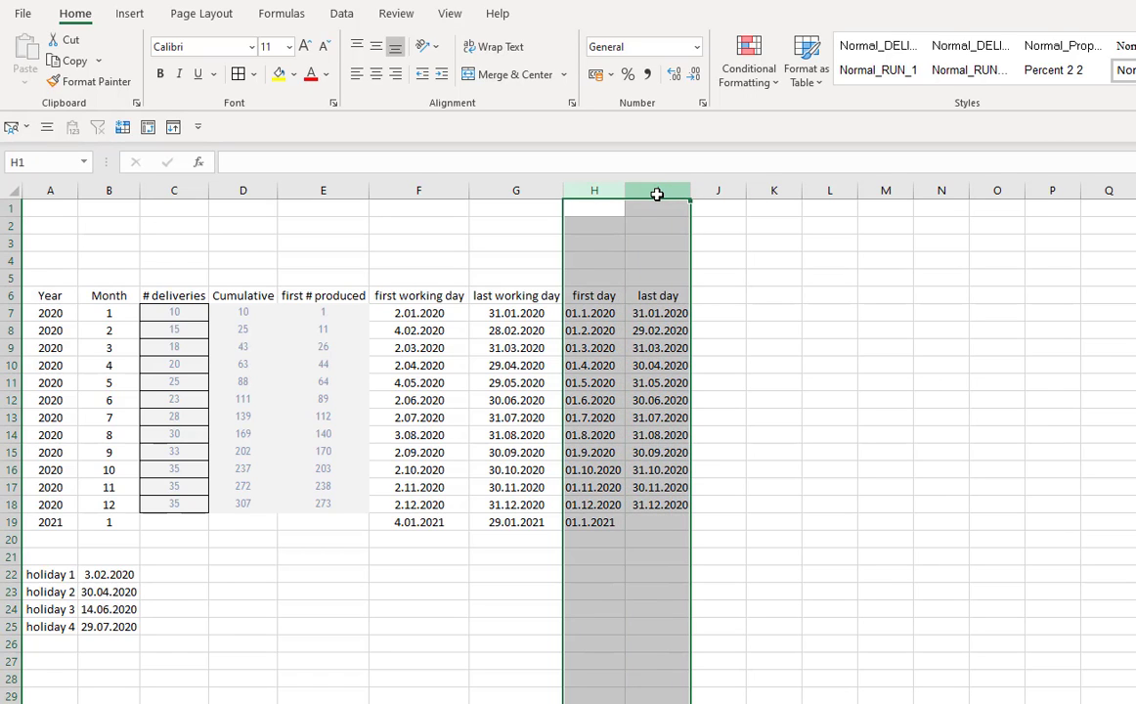
{"action": "key", "text": "ctrl+minus"}
{"action": "left_click", "coordinate": [702, 539]}
- Add the header rate in H6 of the deliveries table
{"action": "left_click", "coordinate": [598, 302]}
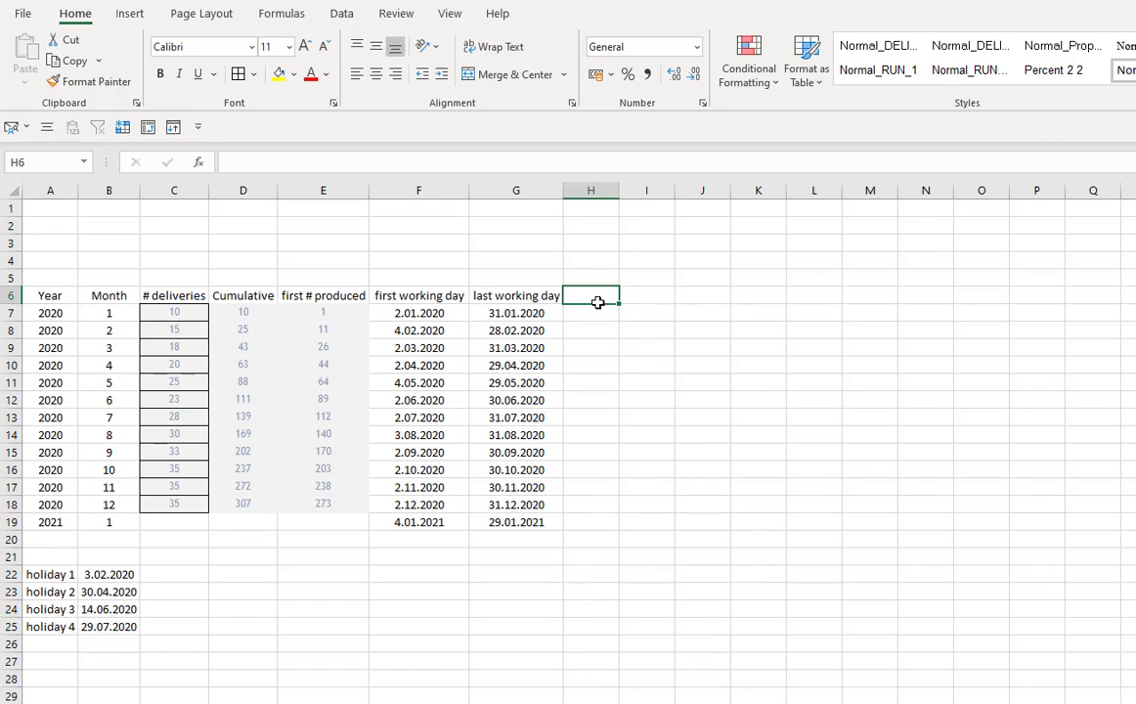
{"action": "type", "text": "rate"}
{"action": "left_click", "coordinate": [591, 311]}
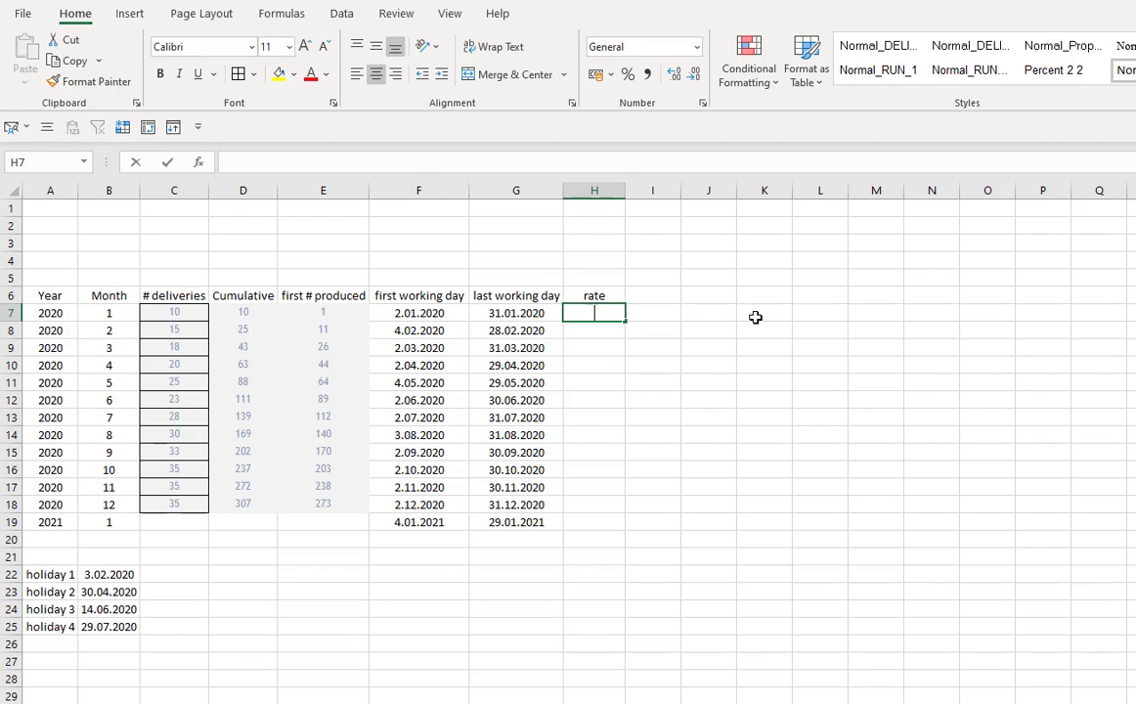
- In H7, enter a NETWORKDAYS formula counting working days from F7 to G7, excluding the holidays in $B$22:$B$25
{"action": "type", "text": "+netw"}
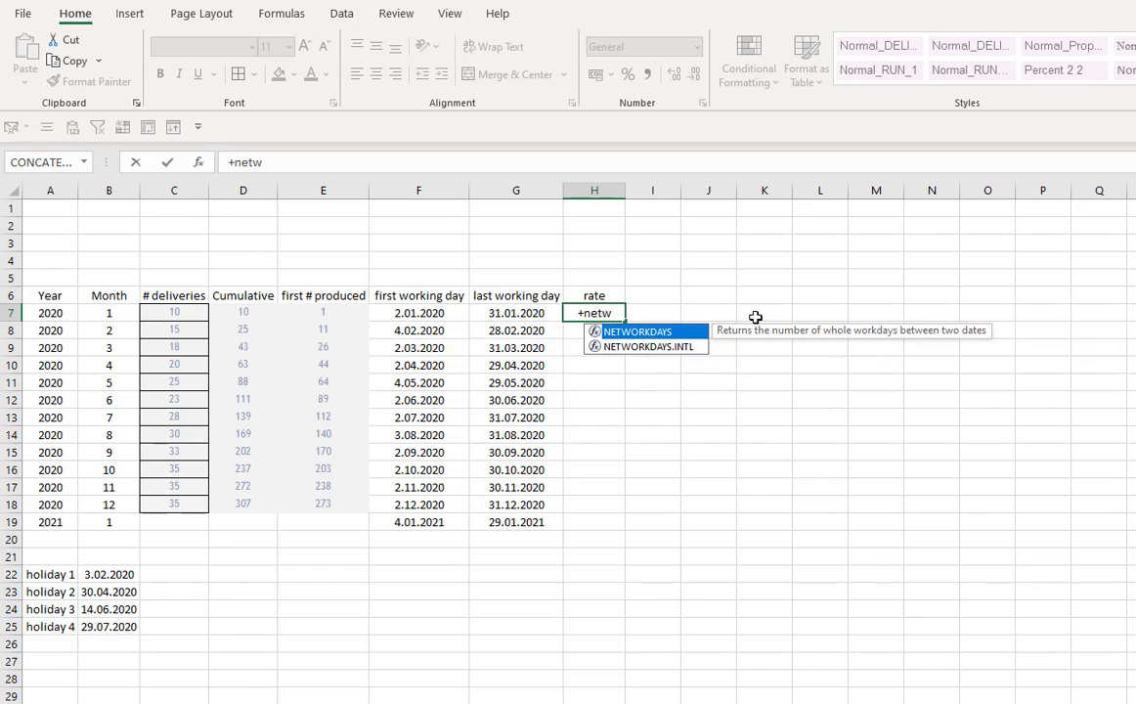
{"action": "key", "text": "Tab"}
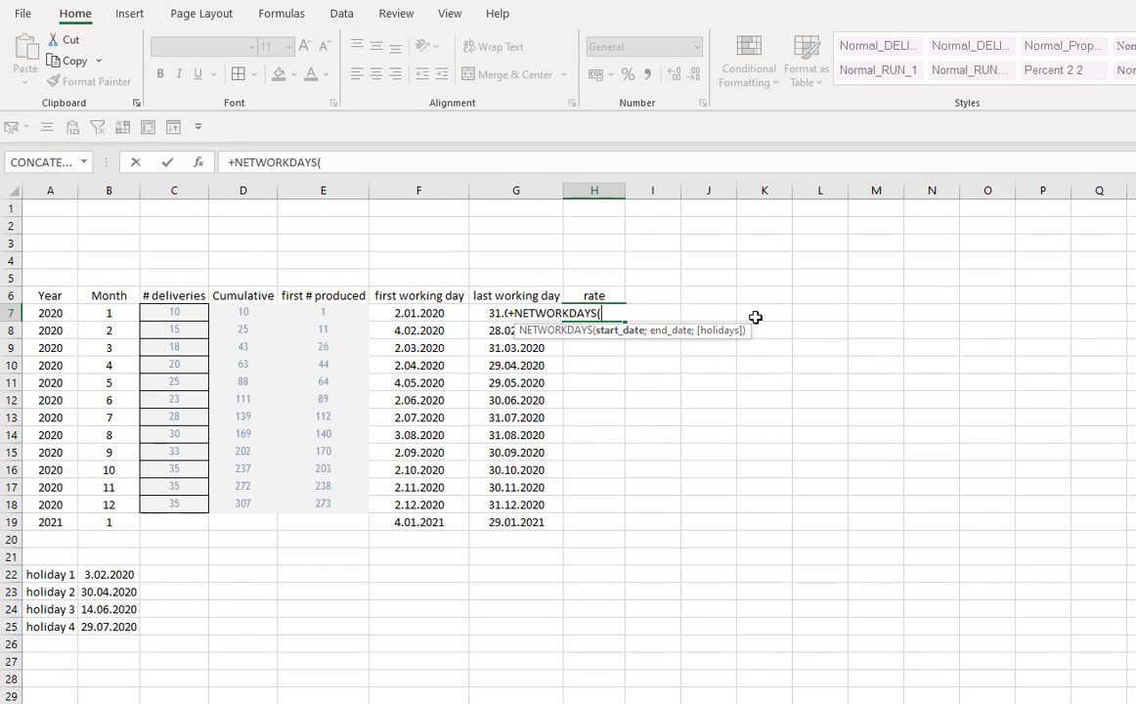
{"action": "key", "text": "Left"}
{"action": "key", "text": "Left"}
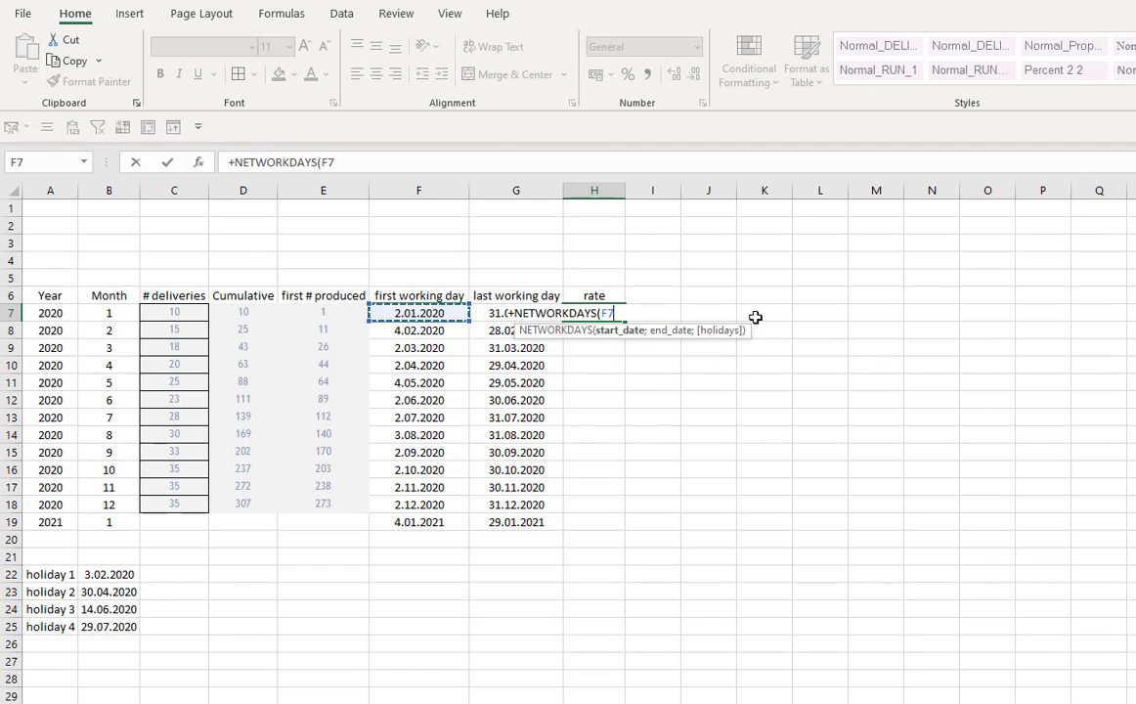
{"action": "type", "text": ";"}
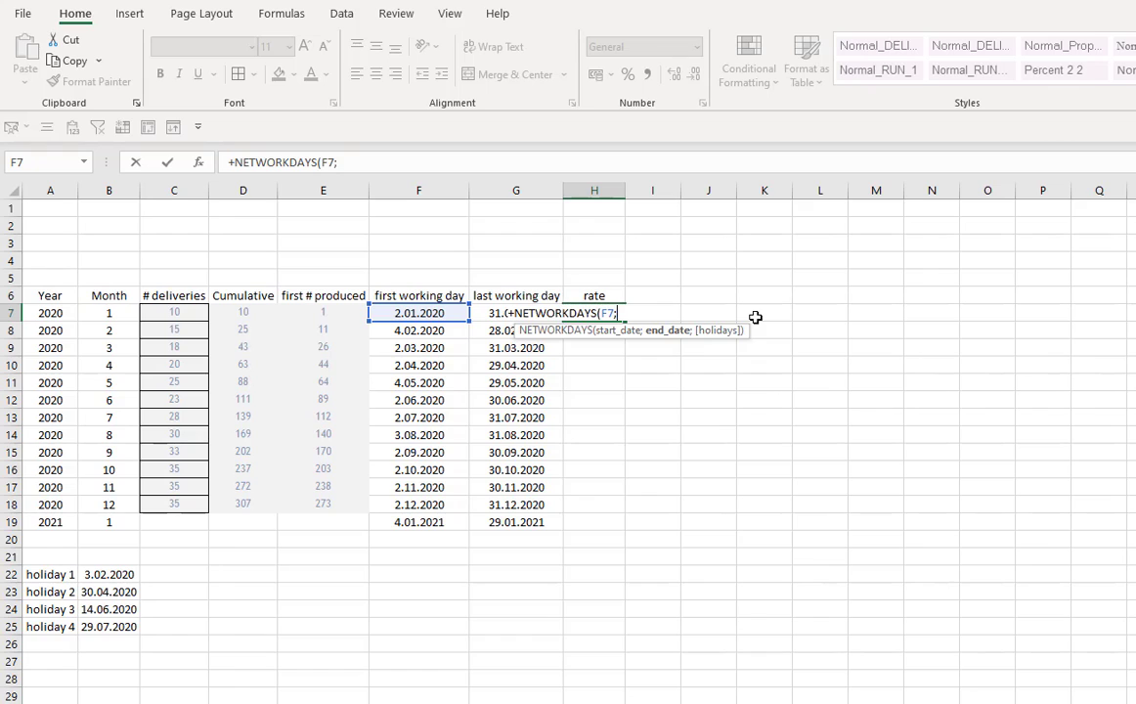
{"action": "key", "text": "Left"}
{"action": "type", "text": ";"}
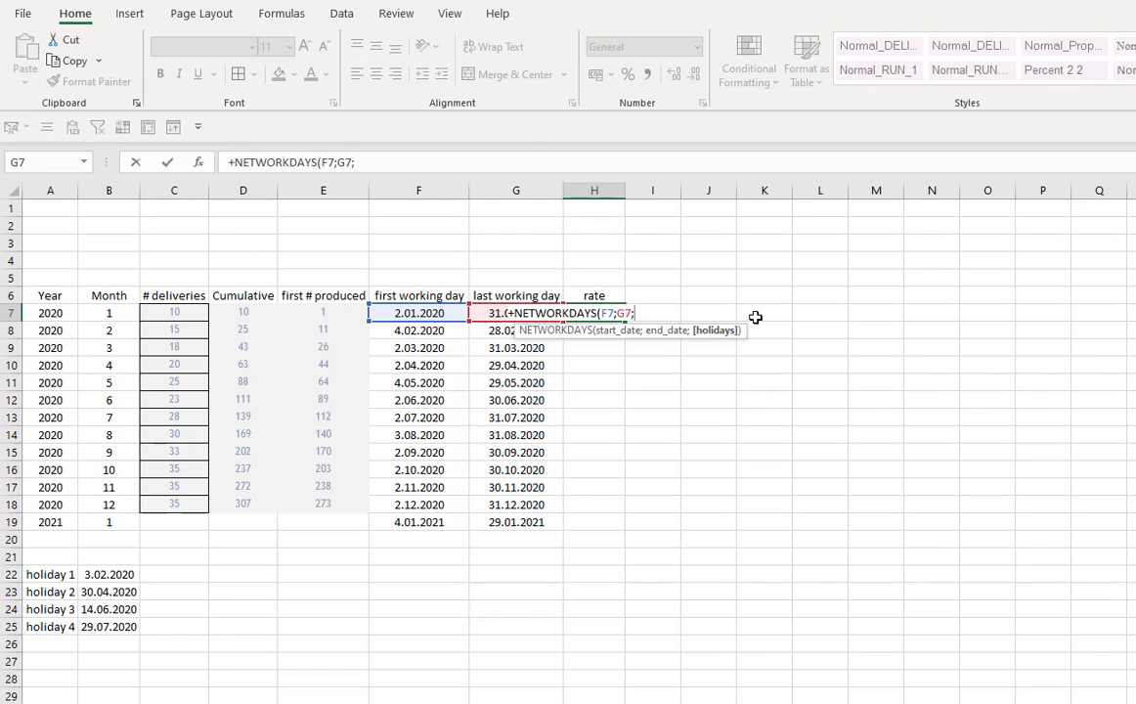
{"action": "left_click_drag", "start_coordinate": [109, 575], "coordinate": [129, 640]}
{"action": "key", "text": "F4"}
{"action": "type", "text": ")"}
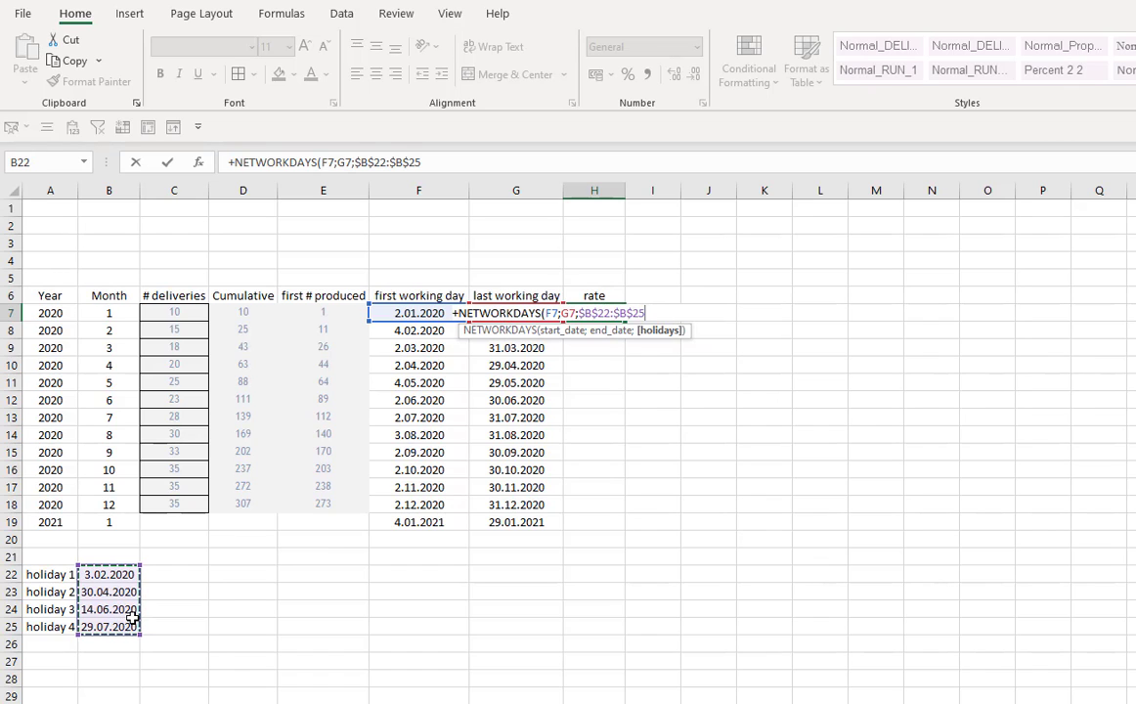
{"action": "key", "text": "Return"}
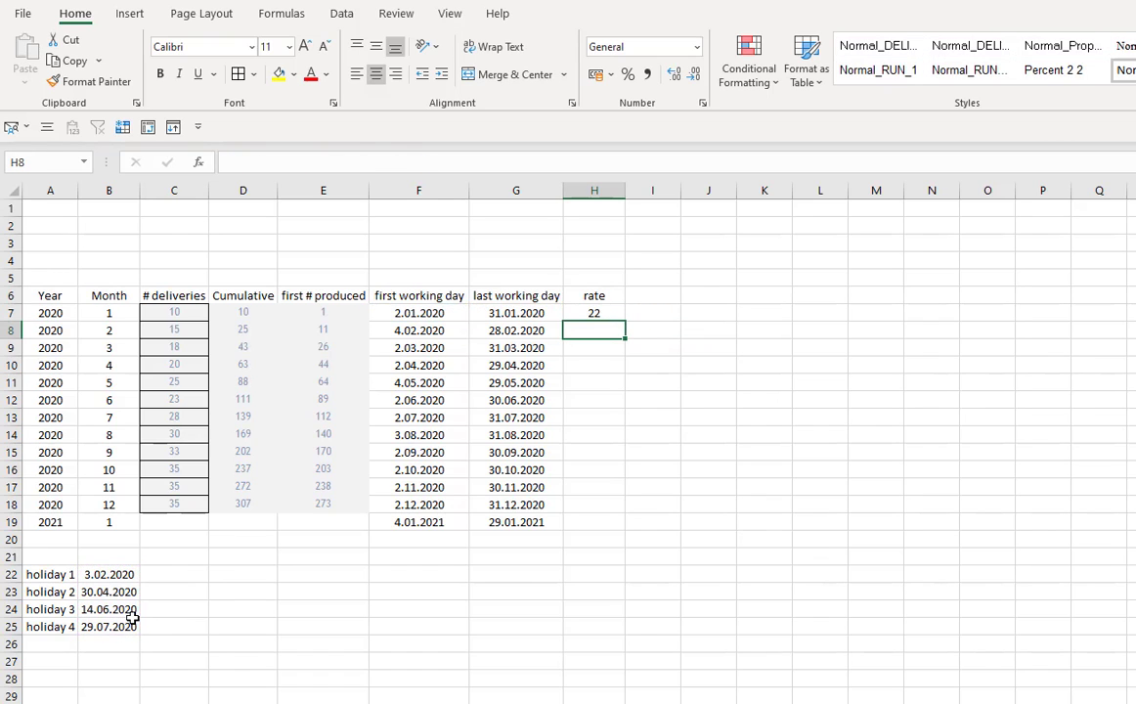
- Fill the working-days formula down column H and clear the copy in the 2021 row's cell H19
{"action": "left_click", "coordinate": [617, 314]}
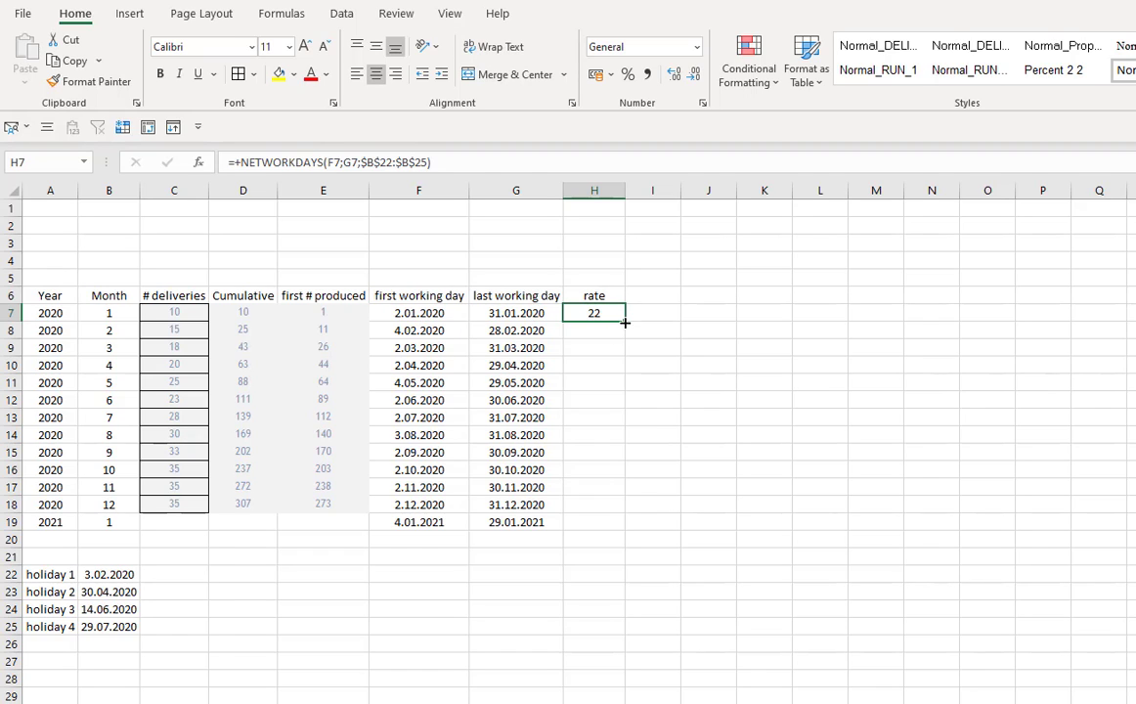
{"action": "double_click", "coordinate": [624, 322]}
{"action": "left_click", "coordinate": [593, 574]}
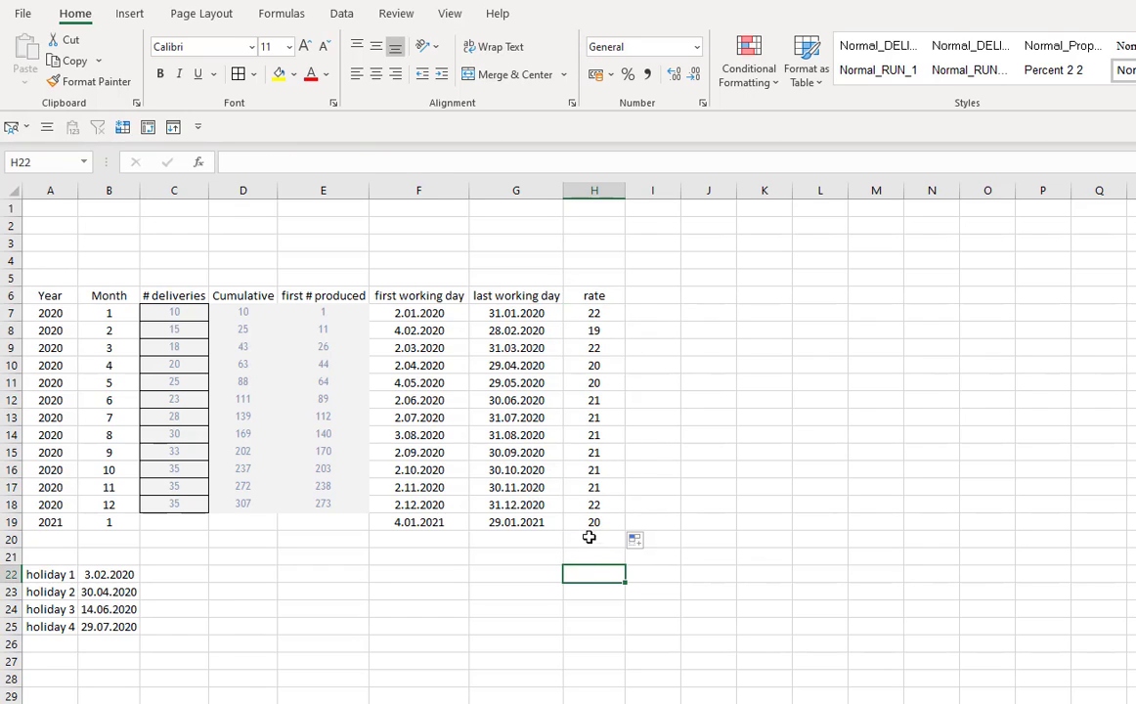
{"action": "left_click", "coordinate": [597, 525]}
{"action": "key", "text": "Delete"}
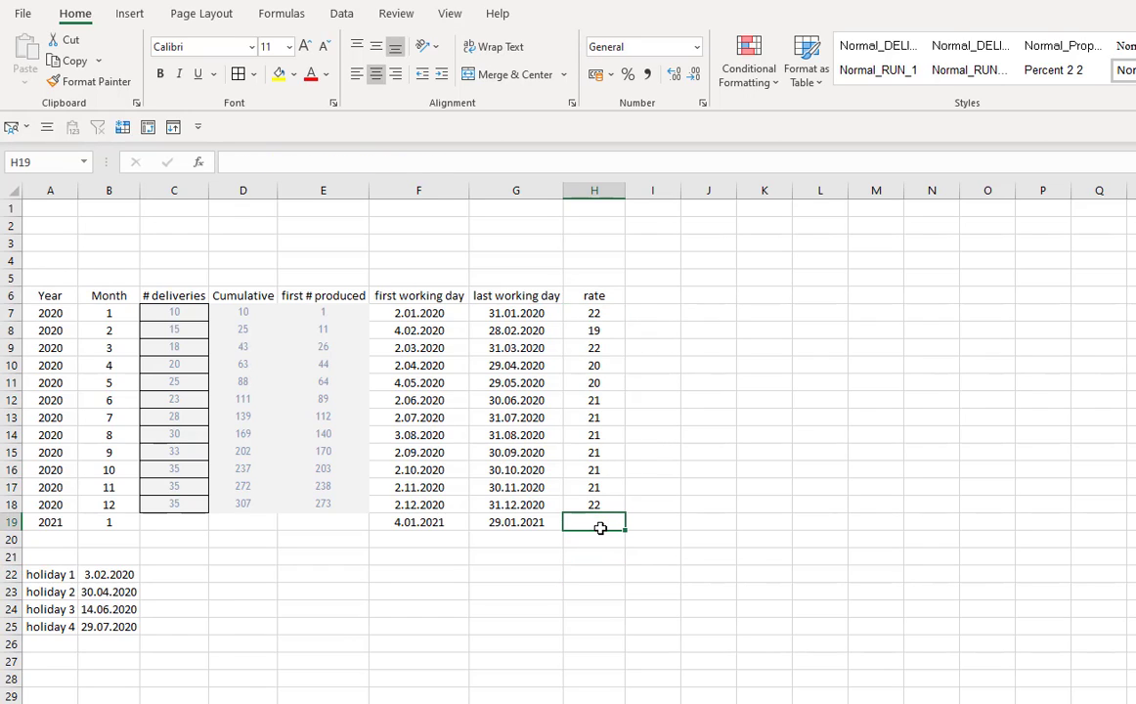
- Divide the H7 rate formula by 10 and fill it down the rate column
{"action": "left_click", "coordinate": [708, 556]}
{"action": "left_click", "coordinate": [594, 312]}
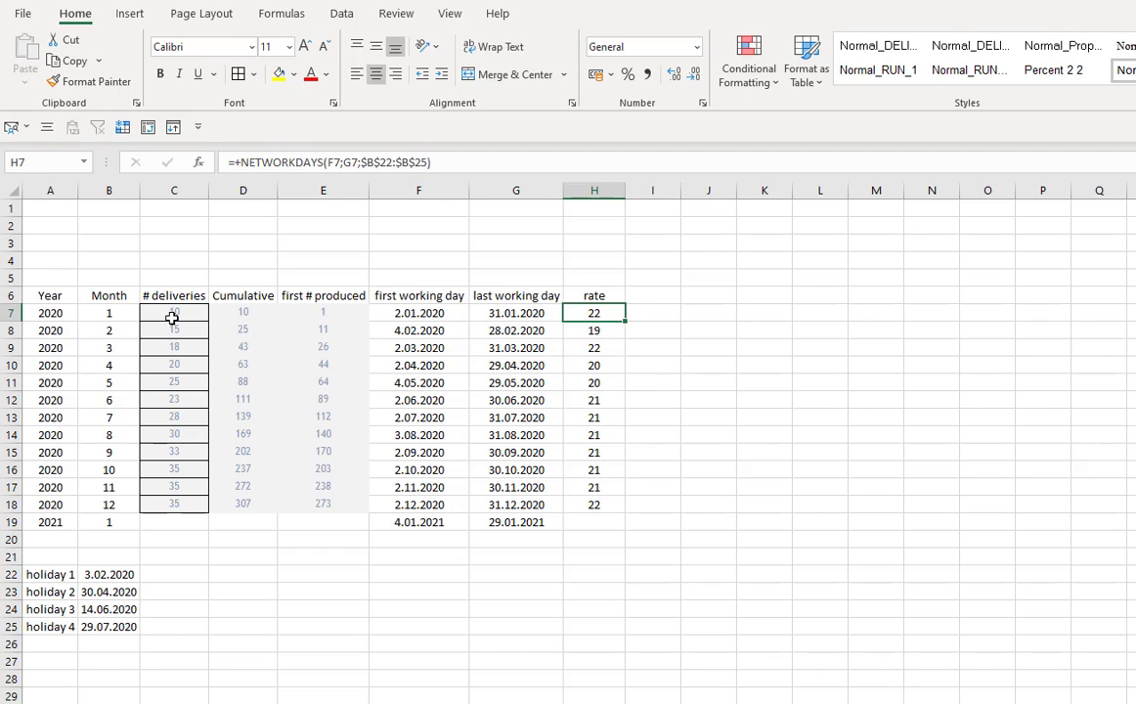
{"action": "left_click", "coordinate": [454, 161]}
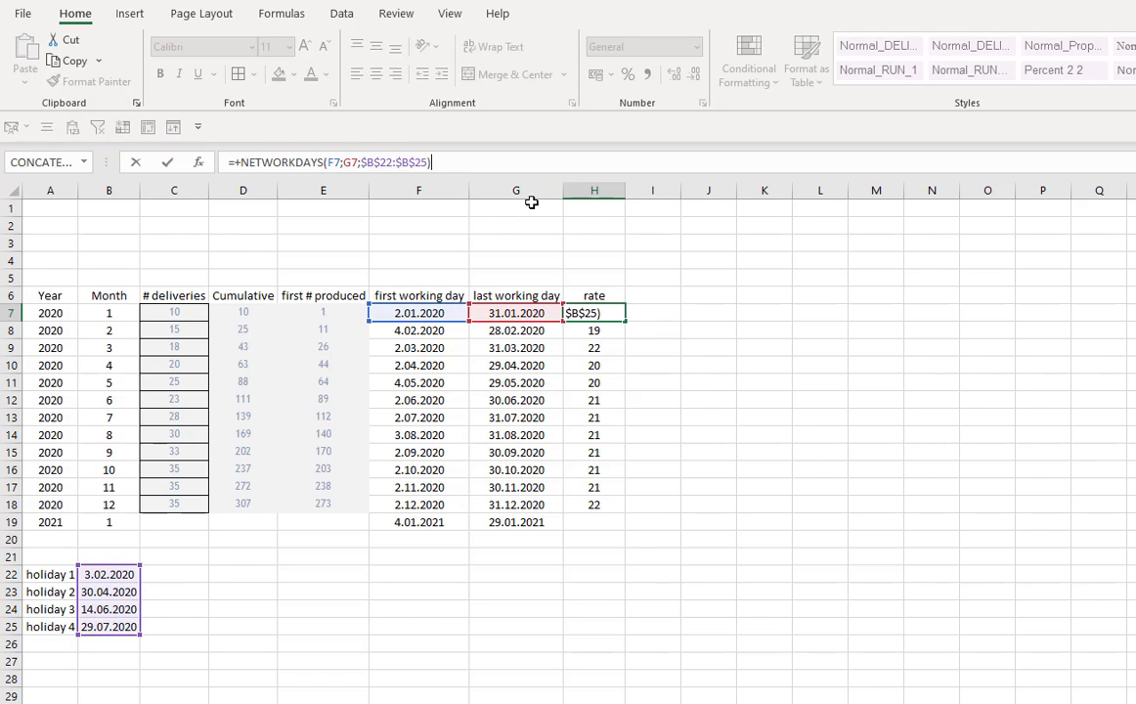
{"action": "type", "text": "7"}
{"action": "key", "text": "Return"}
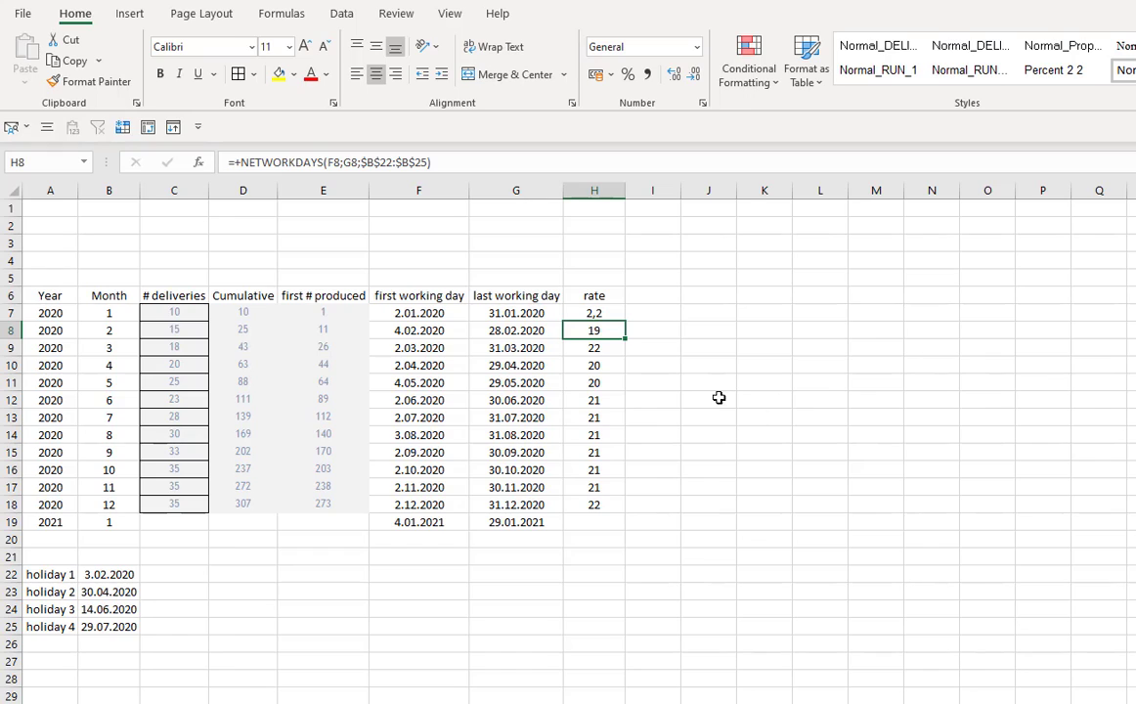
{"action": "left_click", "coordinate": [606, 312]}
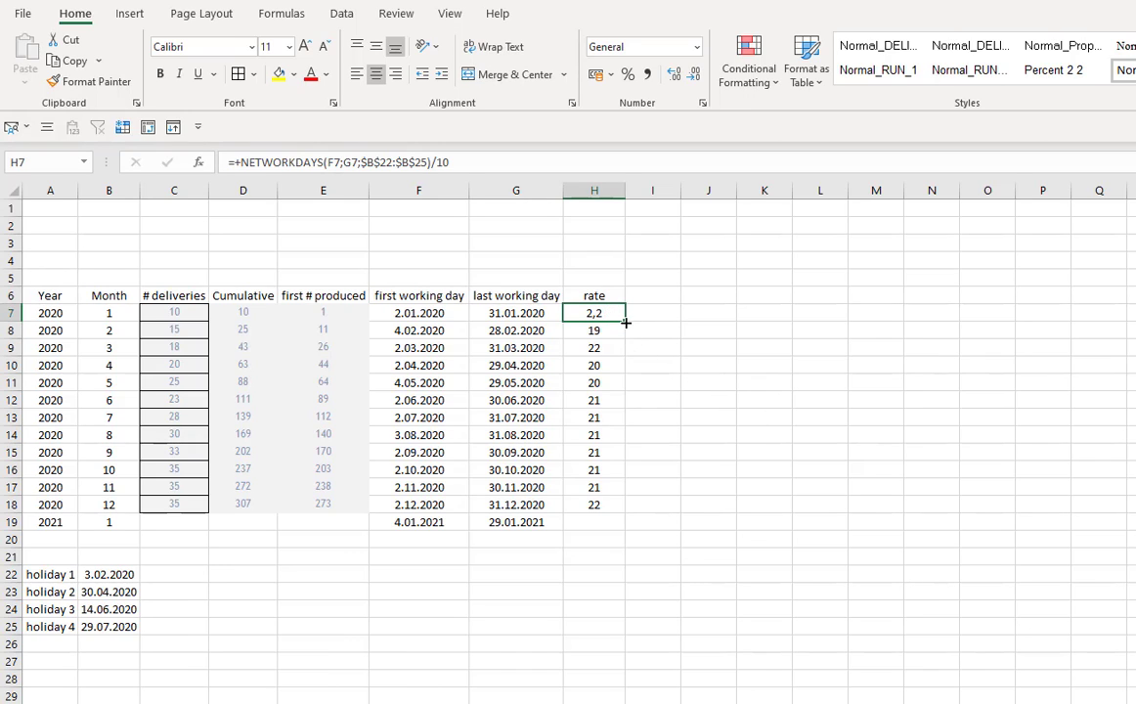
{"action": "double_click", "coordinate": [624, 321]}
- Select the February to June rows across the working-day and rate columns to compare them
{"action": "left_click_drag", "start_coordinate": [611, 313], "coordinate": [433, 314]}
{"action": "left_click_drag", "start_coordinate": [593, 332], "coordinate": [433, 333]}
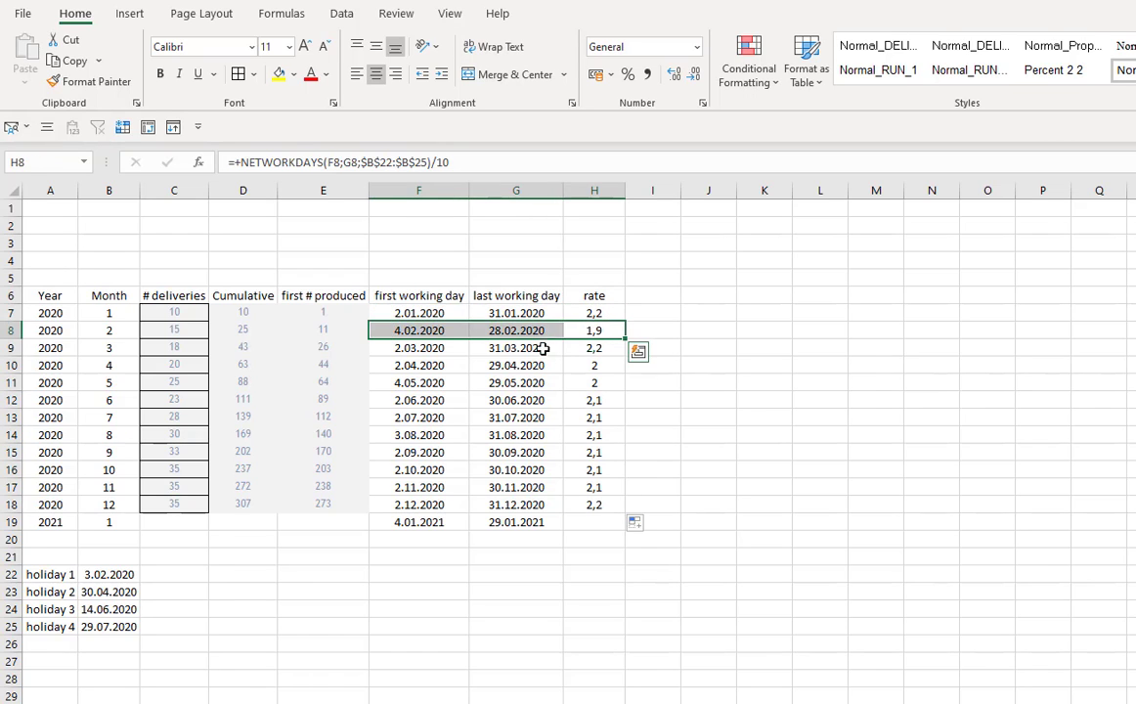
{"action": "left_click_drag", "start_coordinate": [593, 348], "coordinate": [436, 369]}
{"action": "left_click_drag", "start_coordinate": [606, 384], "coordinate": [433, 383]}
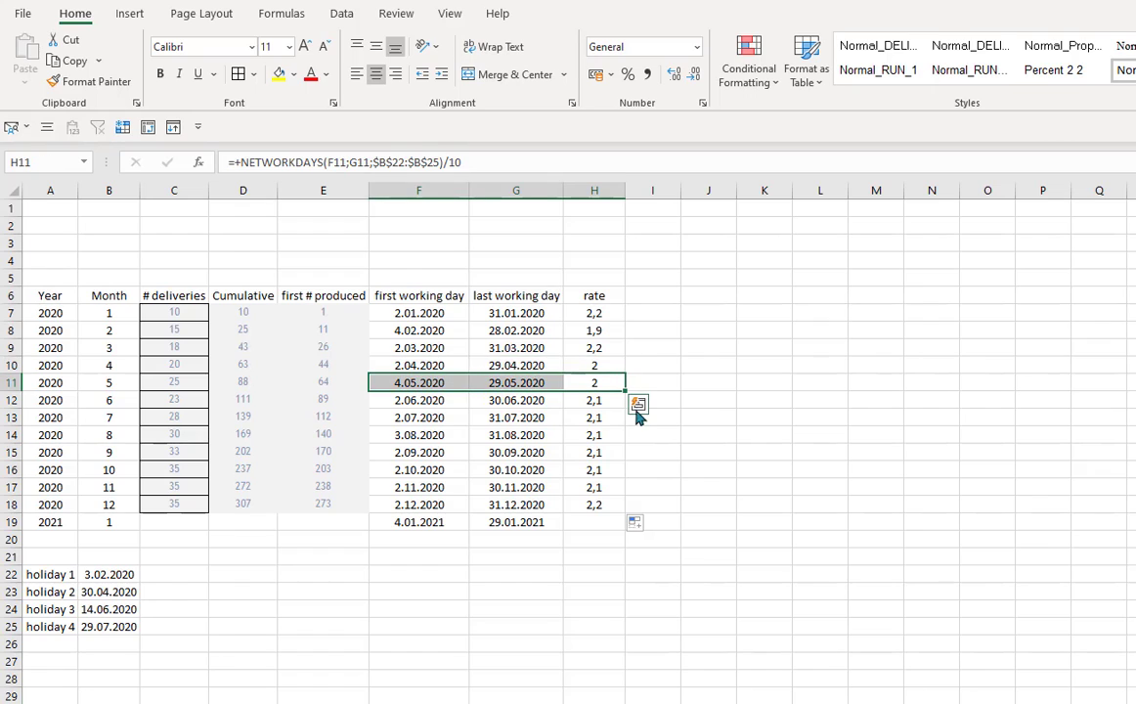
{"action": "left_click_drag", "start_coordinate": [606, 399], "coordinate": [433, 400]}
- Change the H7 rate formula to divide the working days by the deliveries in C7
{"action": "left_click", "coordinate": [599, 313]}
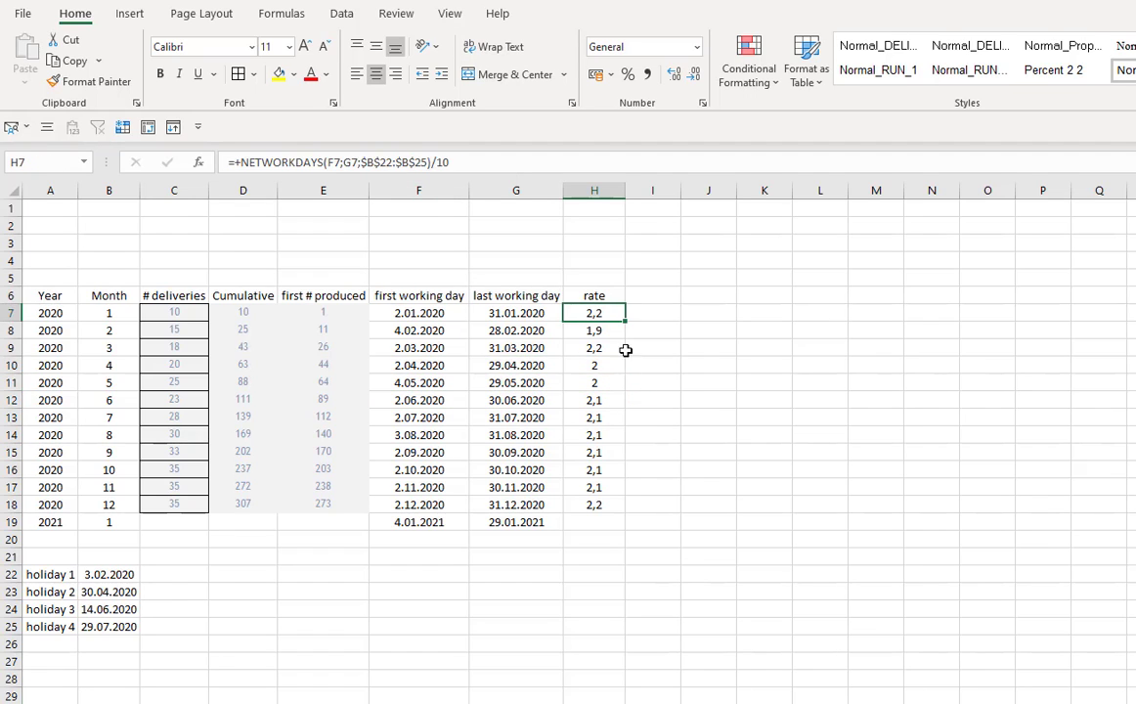
{"action": "left_click", "coordinate": [700, 398]}
{"action": "left_click", "coordinate": [603, 314]}
{"action": "left_click", "coordinate": [466, 162]}
{"action": "key", "text": "BackSpace"}
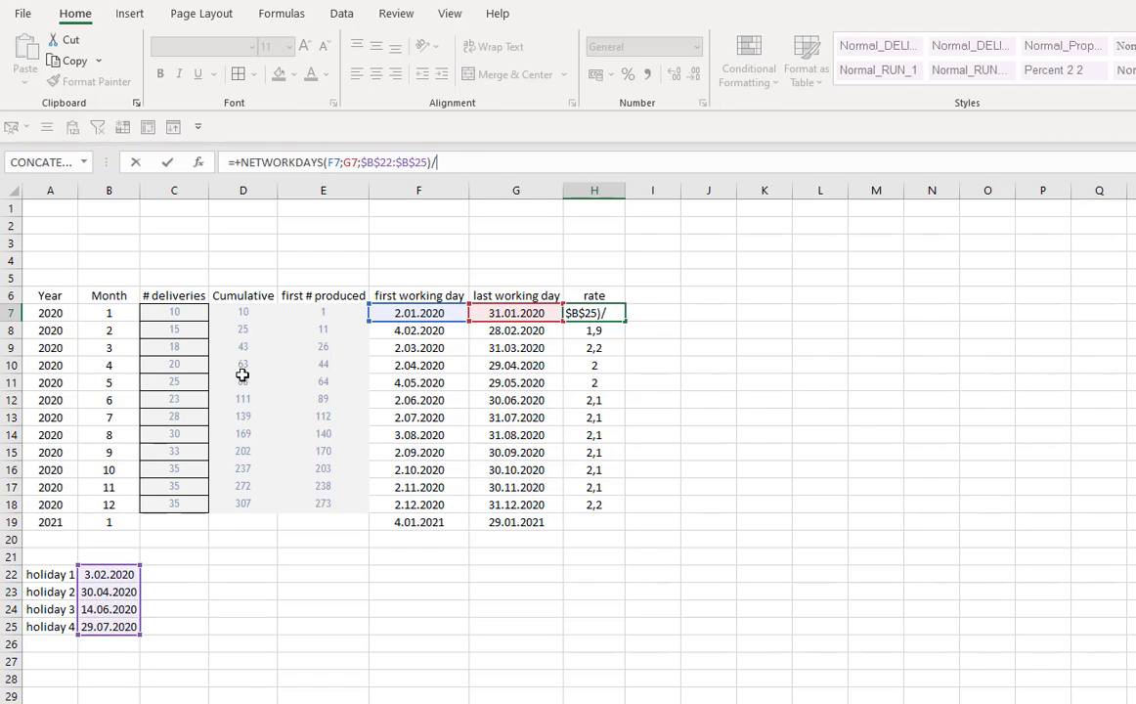
{"action": "left_click", "coordinate": [181, 312]}
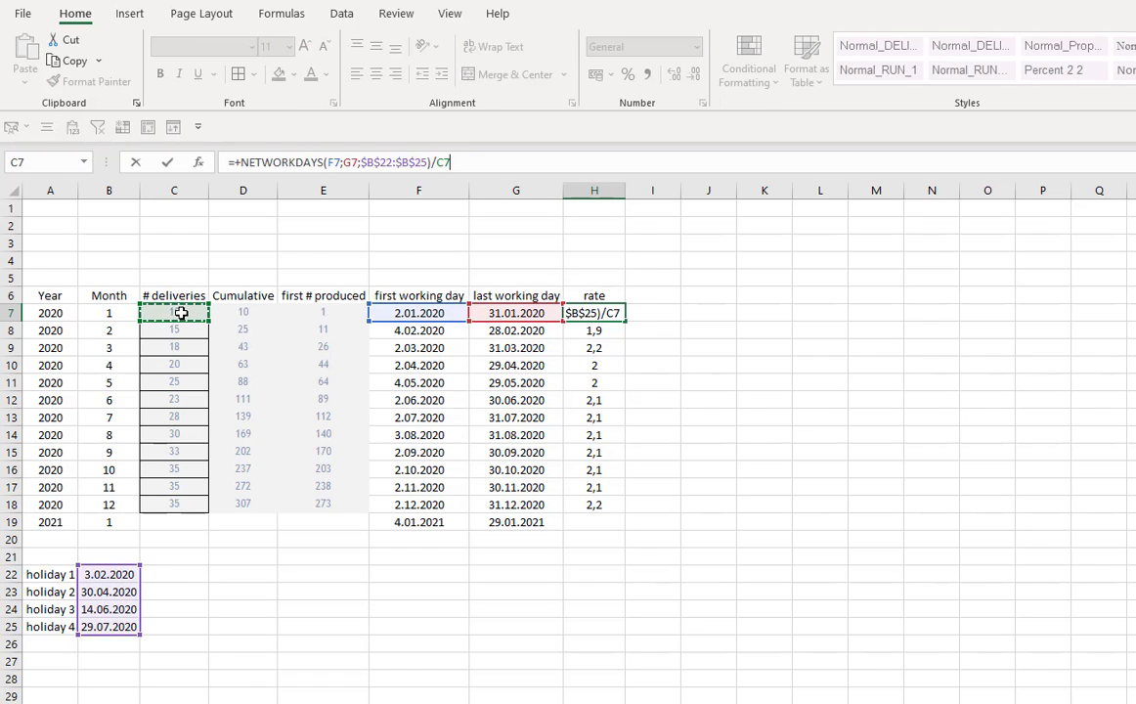
{"action": "key", "text": "Return"}
{"action": "left_click", "coordinate": [613, 311]}
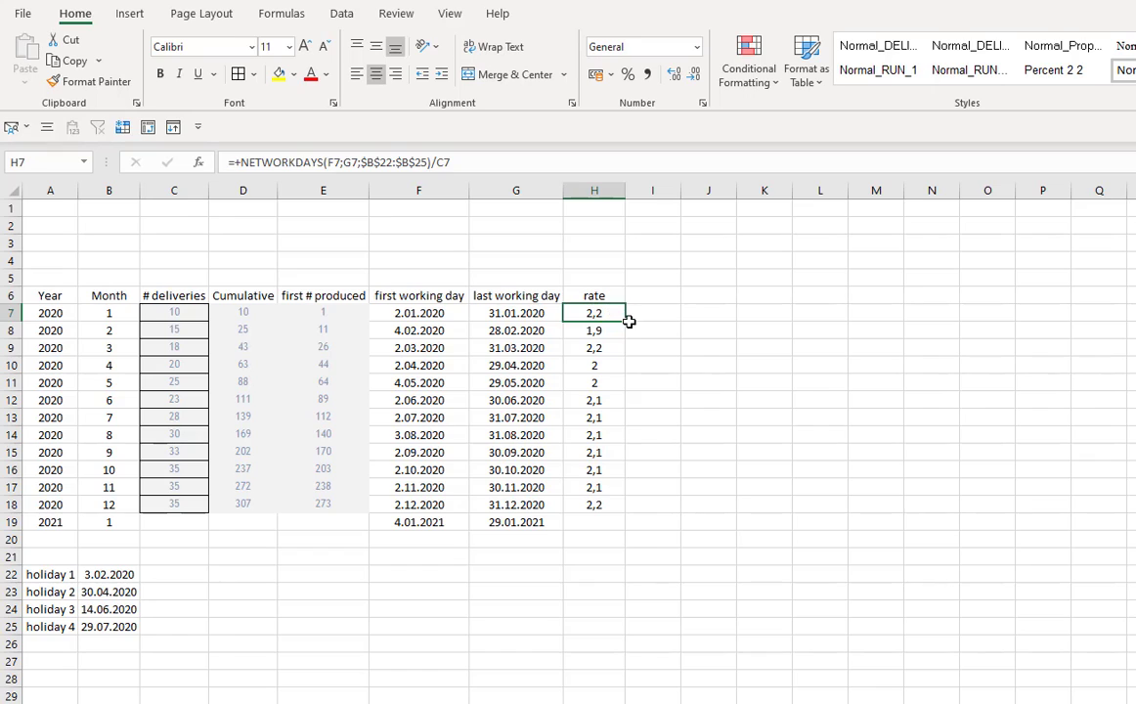
- Fill the rate formula down to H18 and display the rates with two decimal places
{"action": "left_click_drag", "start_coordinate": [626, 321], "coordinate": [626, 510]}
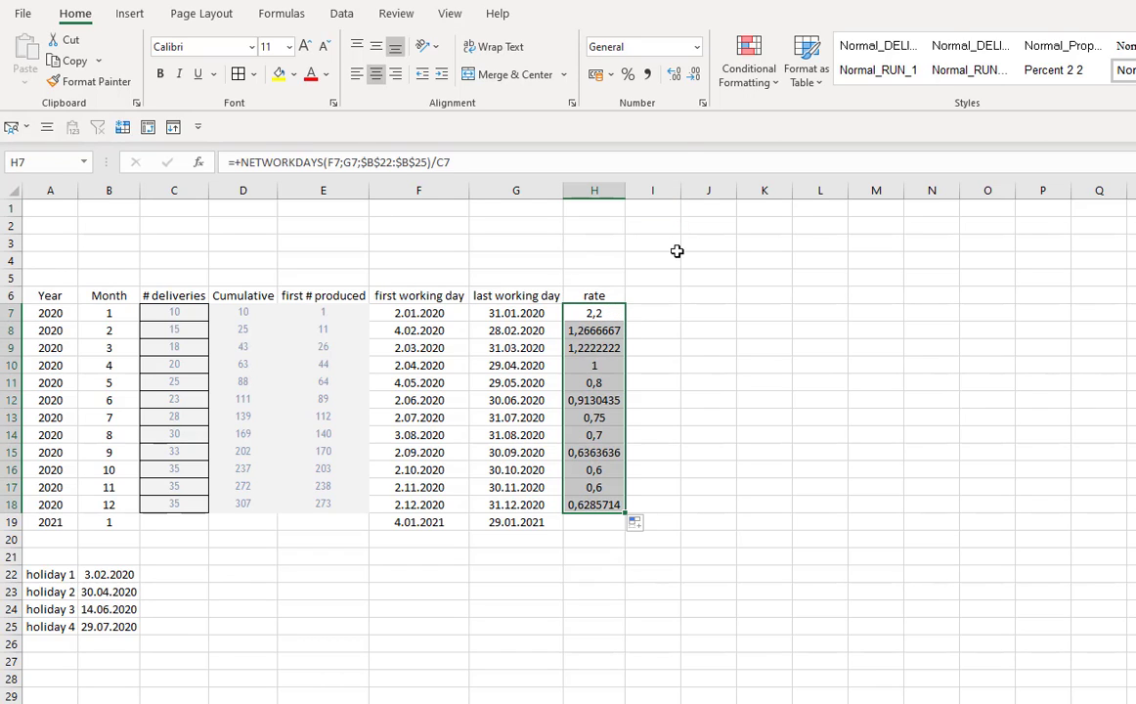
{"action": "left_click", "coordinate": [695, 74]}
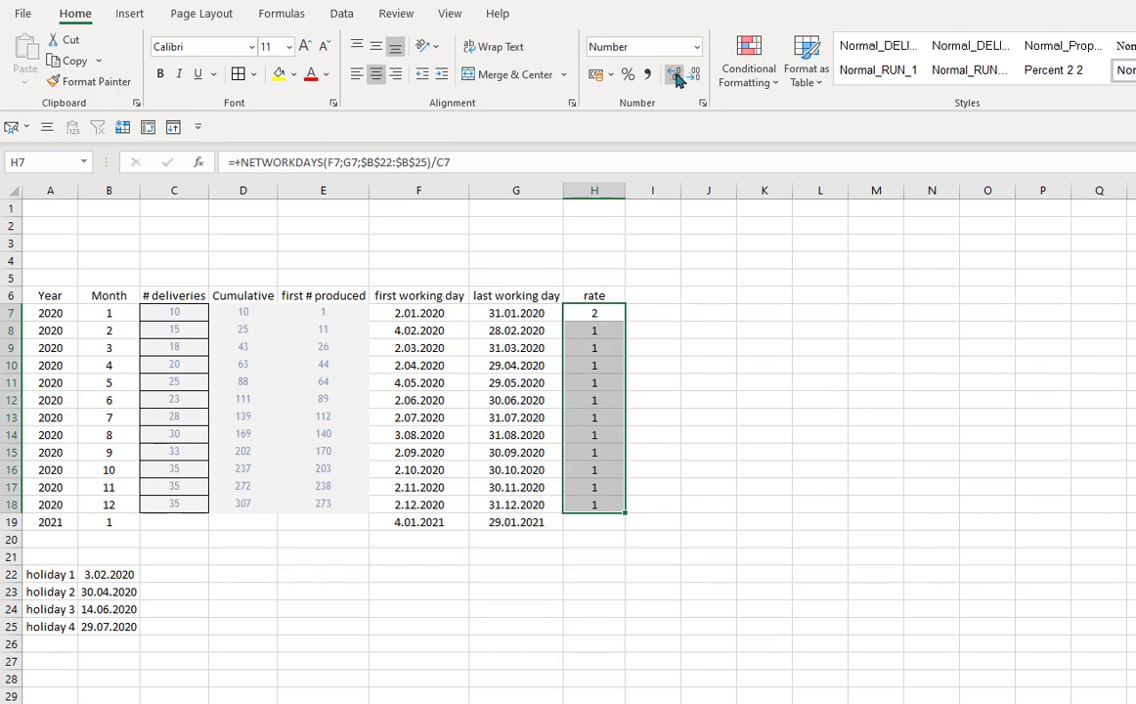
{"action": "left_click", "coordinate": [674, 74]}
{"action": "left_click", "coordinate": [673, 73]}
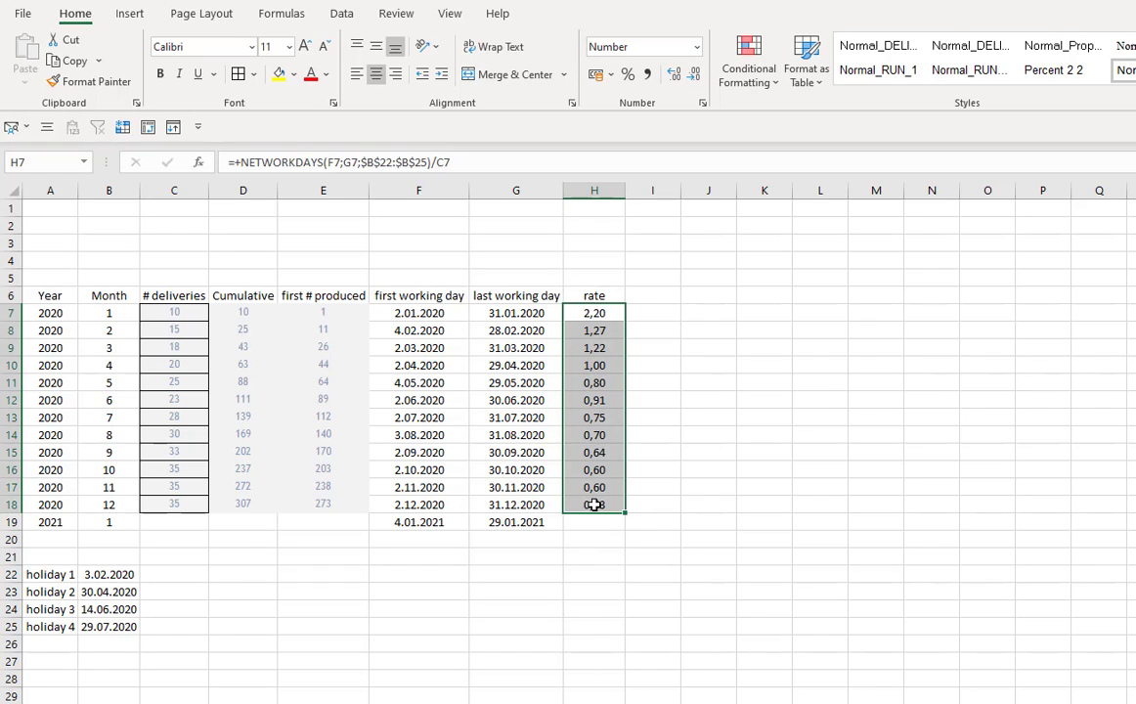
{"action": "left_click", "coordinate": [729, 311]}
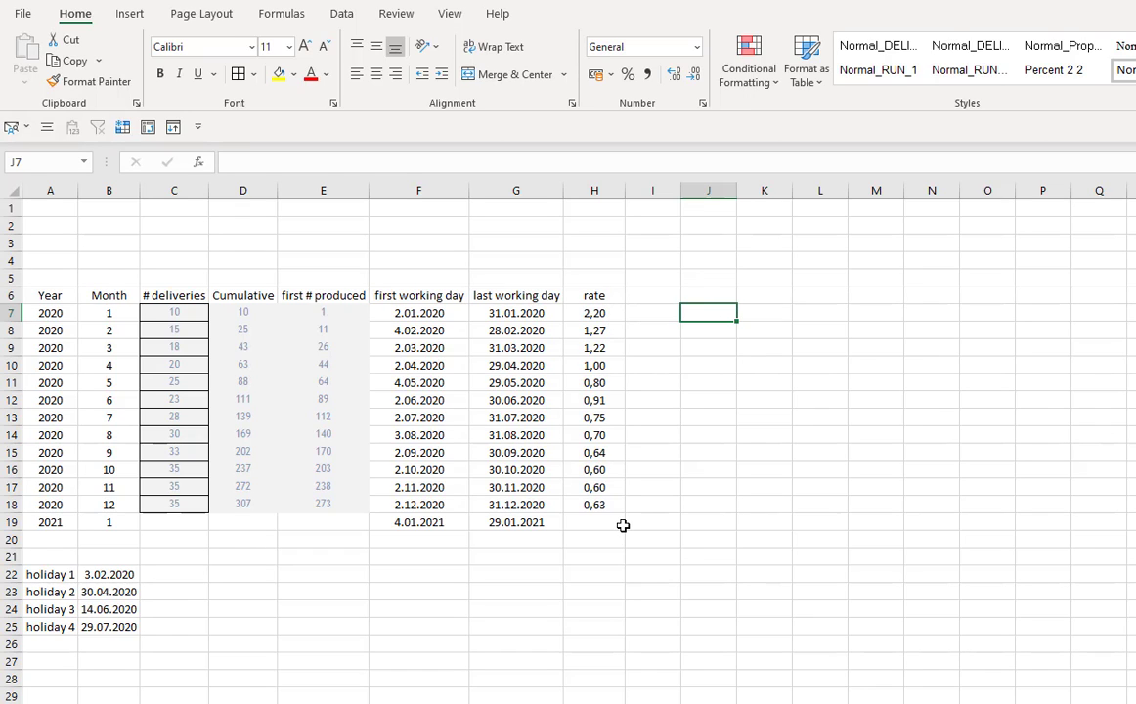
- On the numbered list sheet, multiply the second VLOOKUP in the C3 Start date formula by (A3-B3)
{"action": "left_click", "coordinate": [596, 472]}
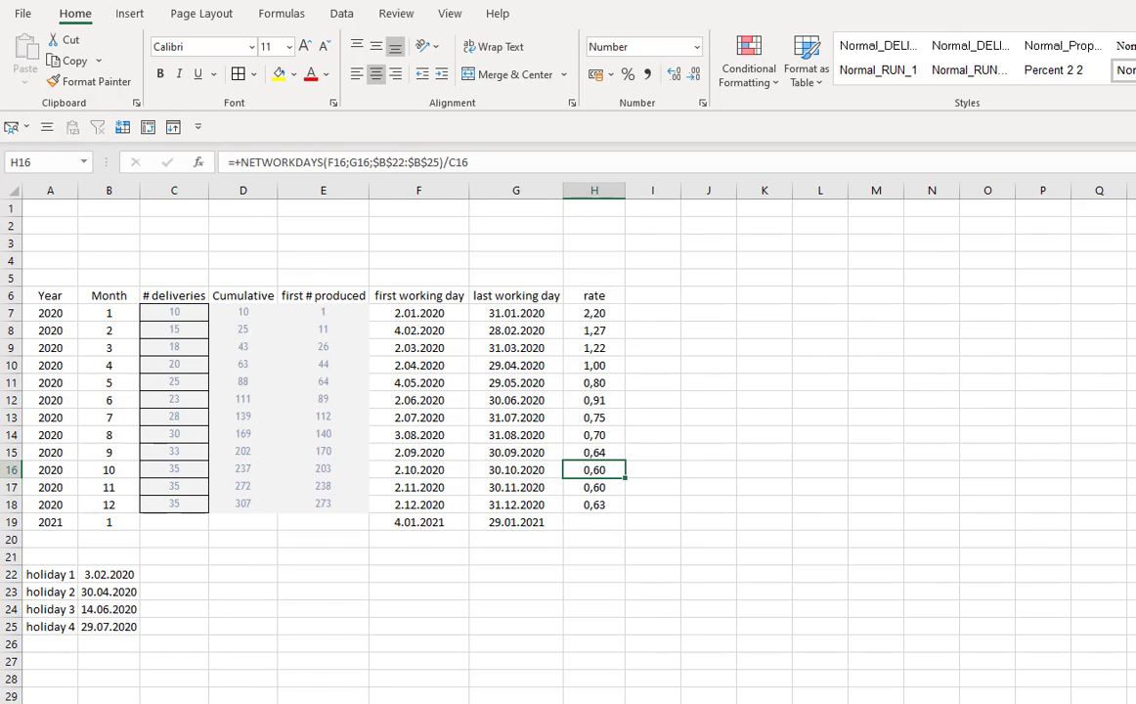
{"action": "left_click", "coordinate": [59, 702]}
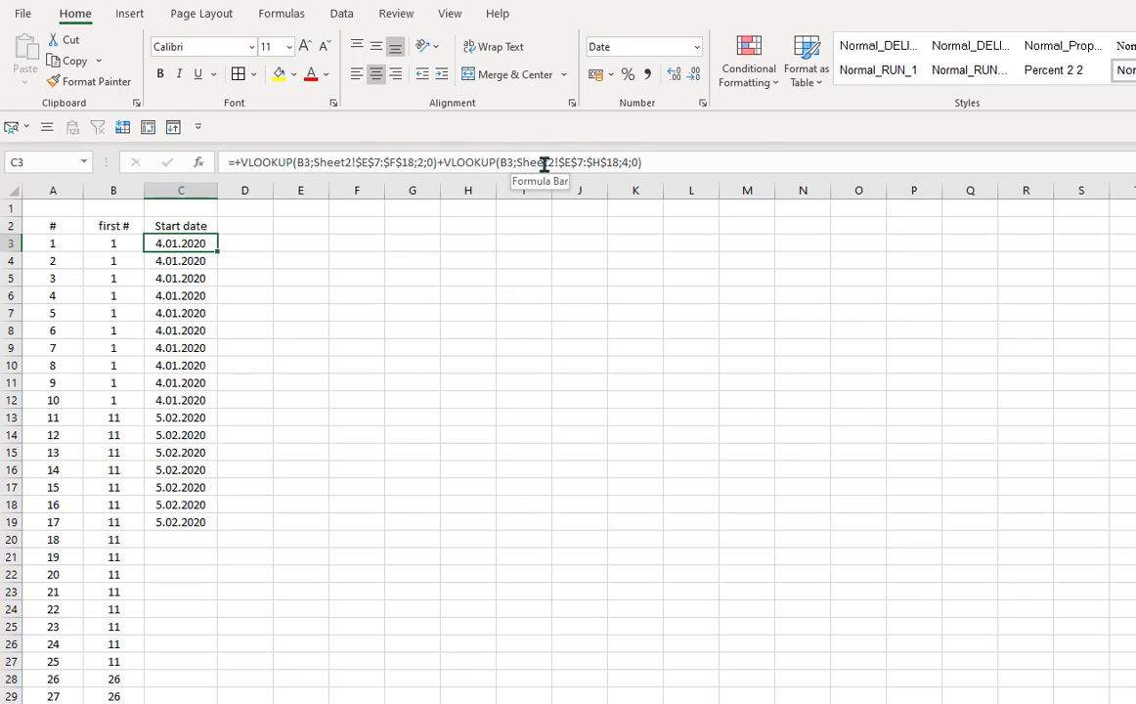
{"action": "left_click", "coordinate": [644, 165]}
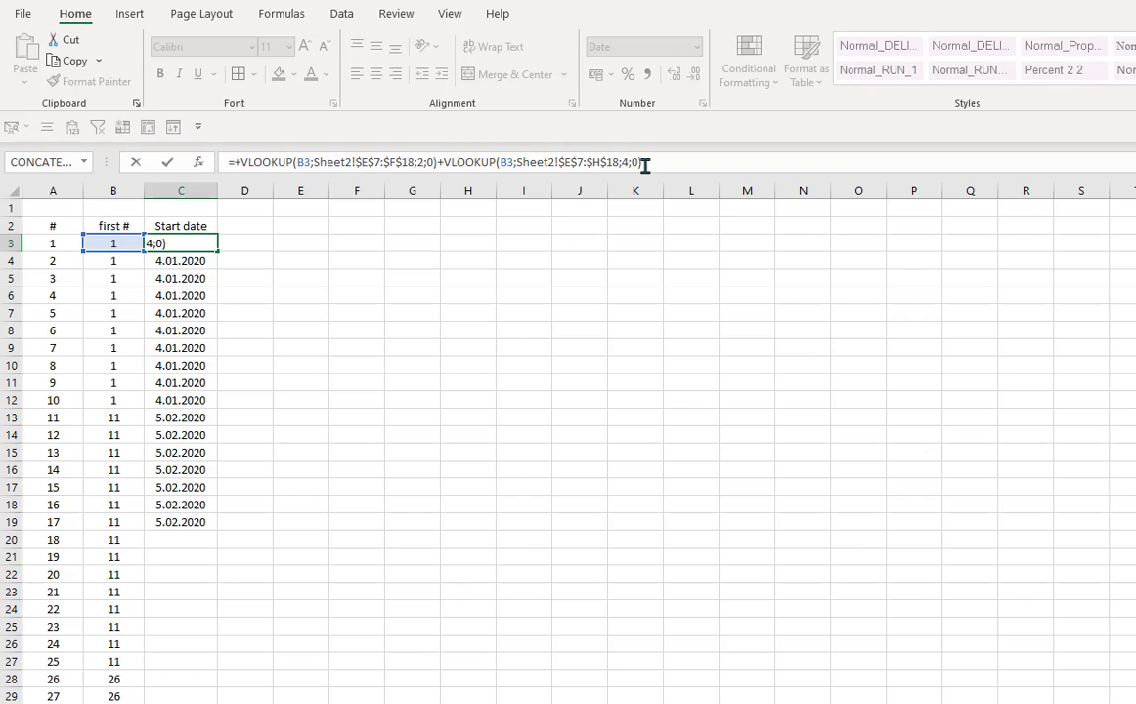
{"action": "type", "text": "*"}
{"action": "left_click", "coordinate": [66, 241]}
{"action": "type", "text": "-"}
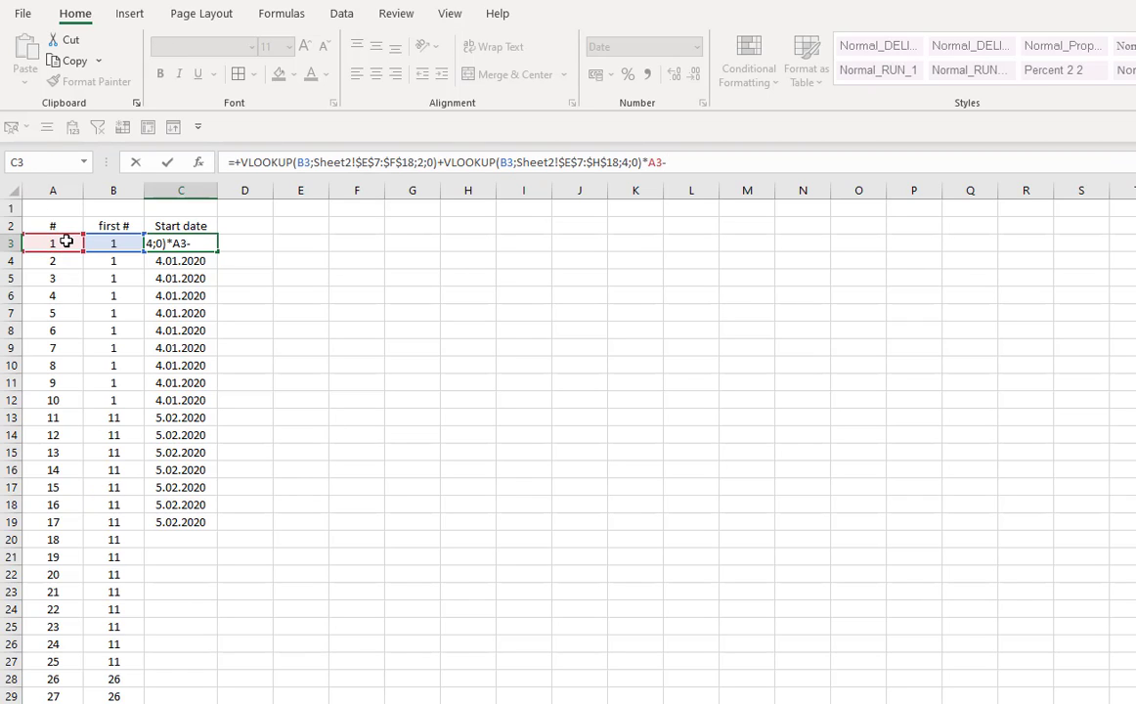
{"action": "left_click", "coordinate": [112, 243]}
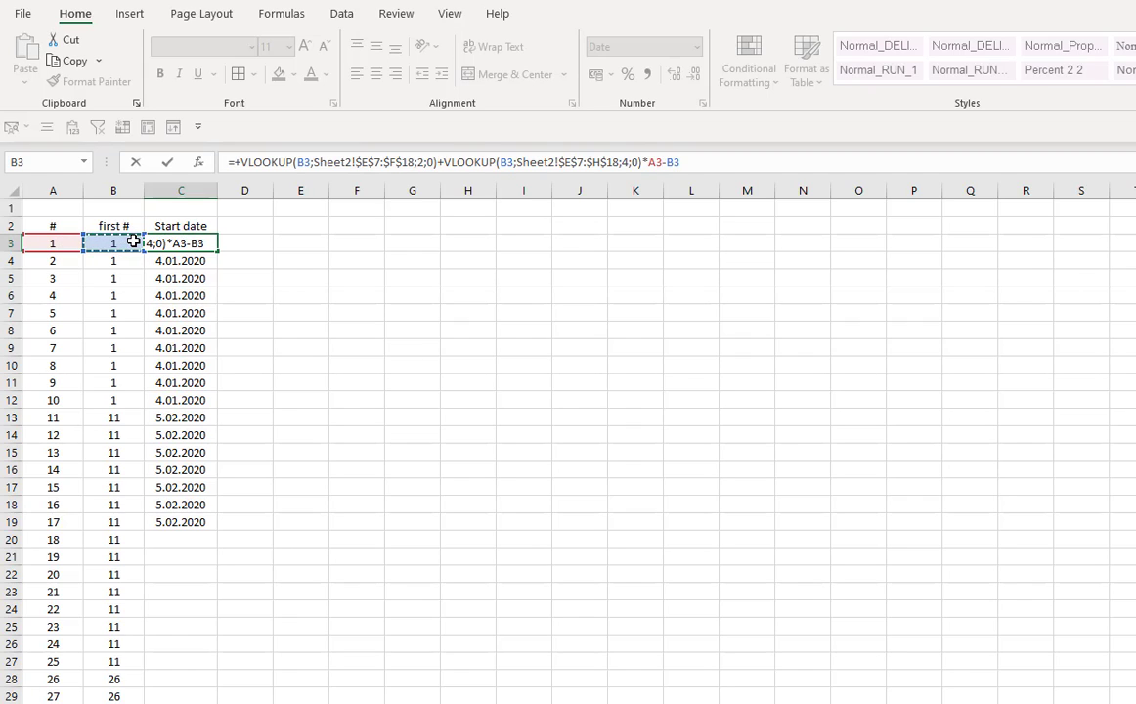
{"action": "type", "text": ")"}
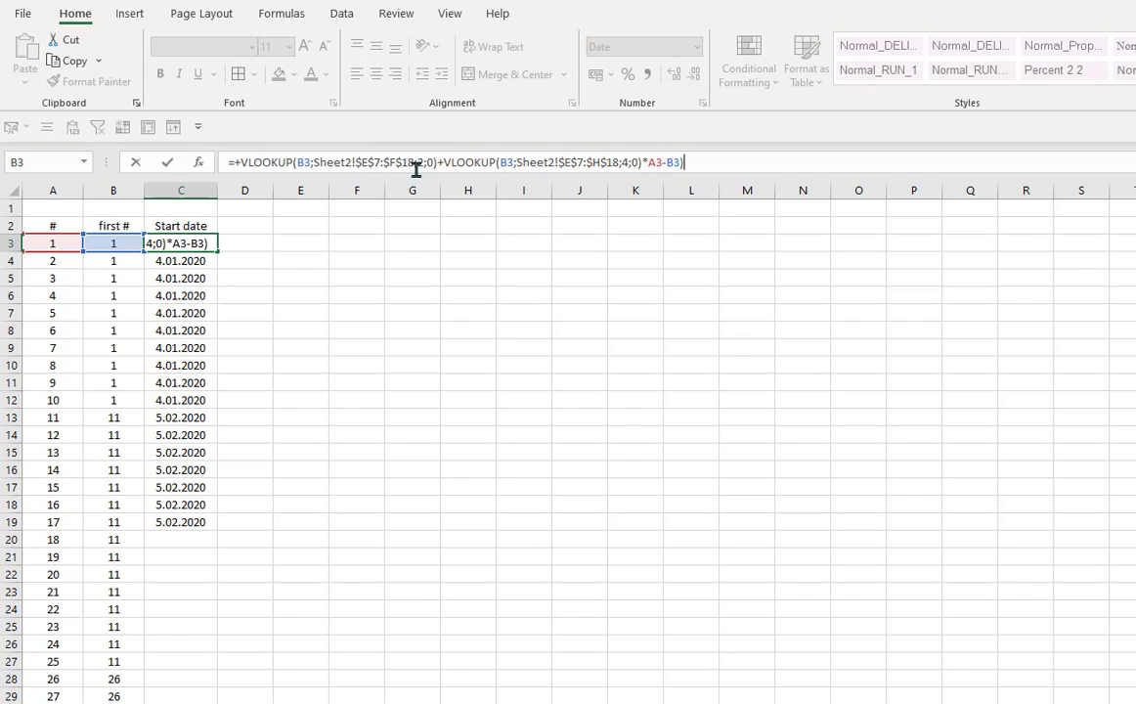
{"action": "left_click", "coordinate": [646, 164]}
{"action": "type", "text": "("}
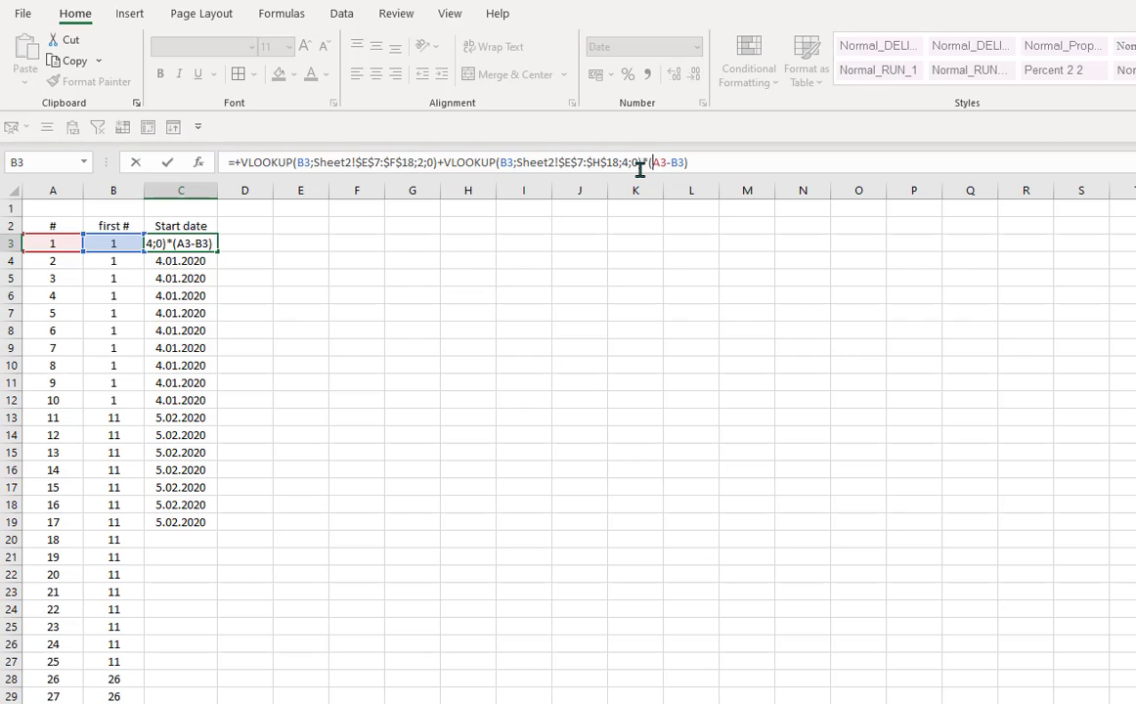
{"action": "key", "text": "Return"}
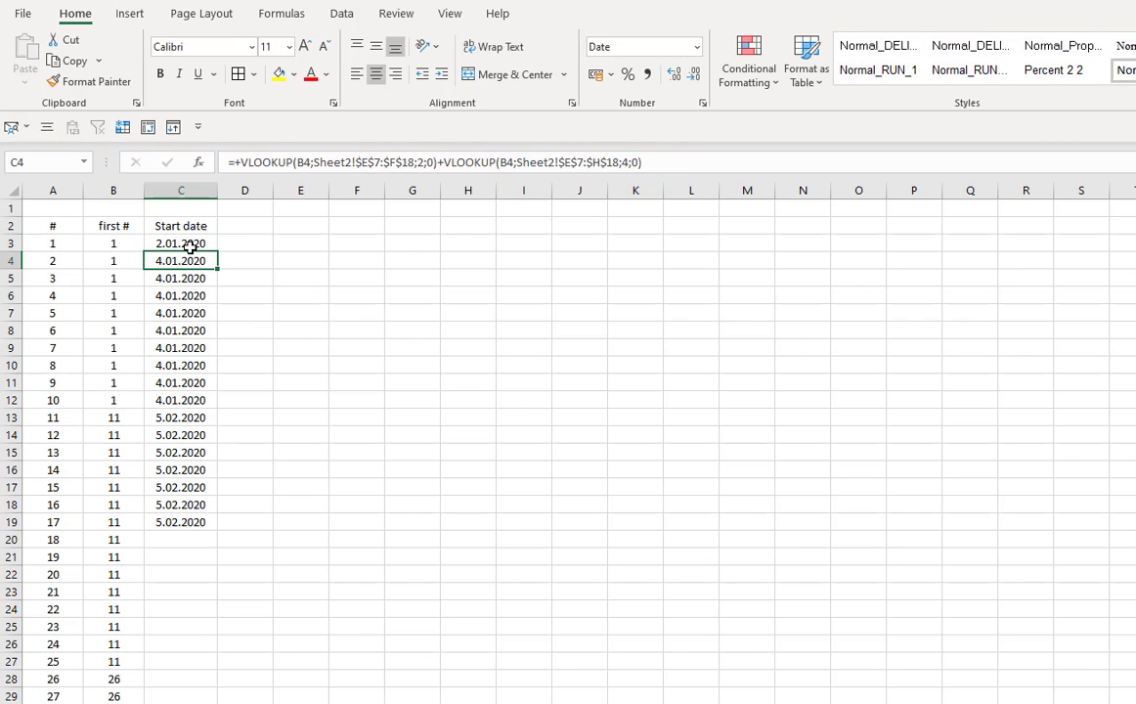
- Fill the updated Start date formula down column C of the numbered list
{"action": "left_click_drag", "start_coordinate": [197, 242], "coordinate": [196, 696]}
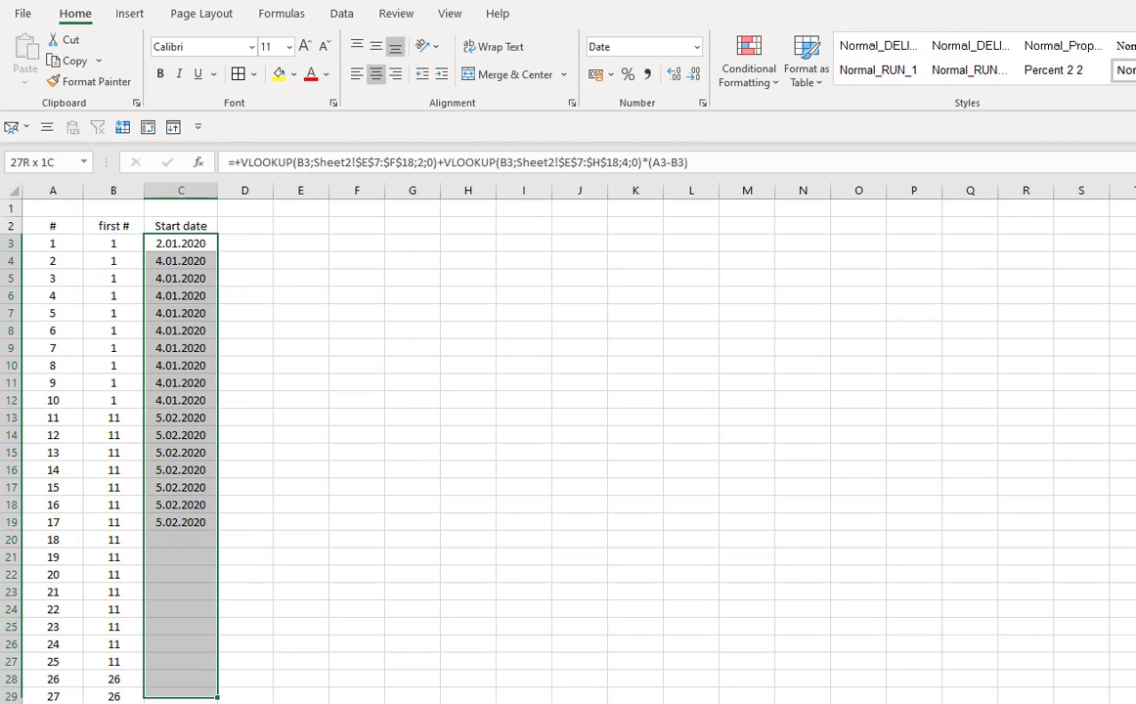
{"action": "key", "text": "ctrl+d"}
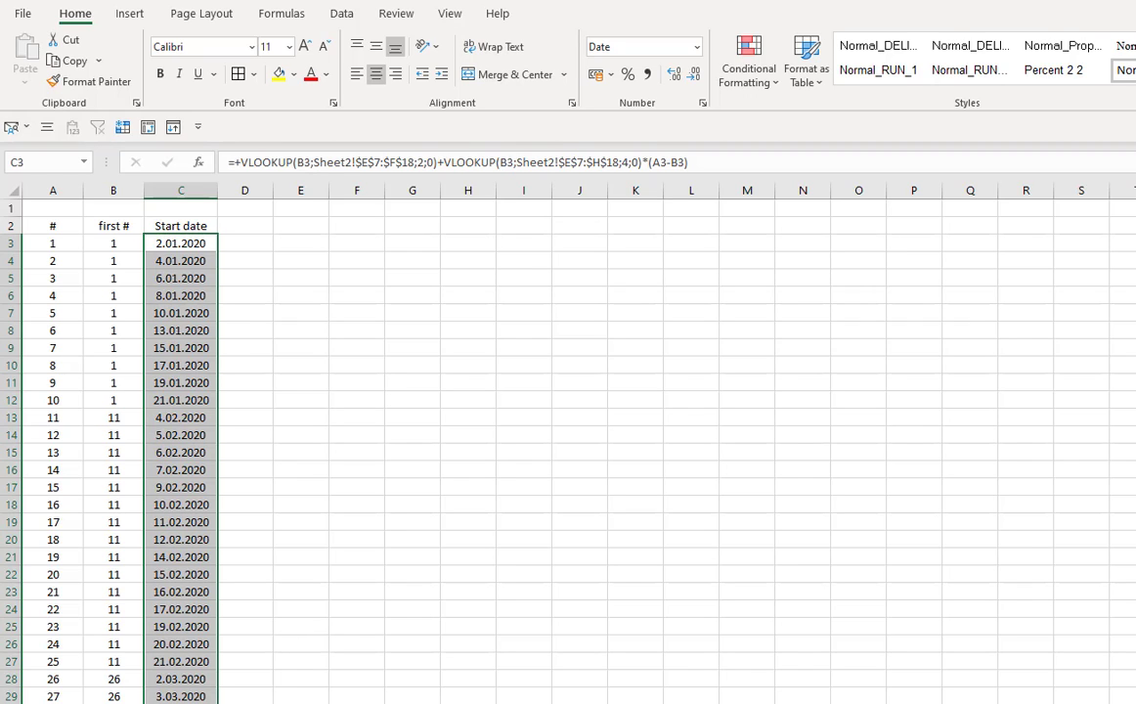
{"action": "left_click", "coordinate": [191, 703]}
{"action": "left_click_drag", "start_coordinate": [192, 703], "coordinate": [190, 613]}
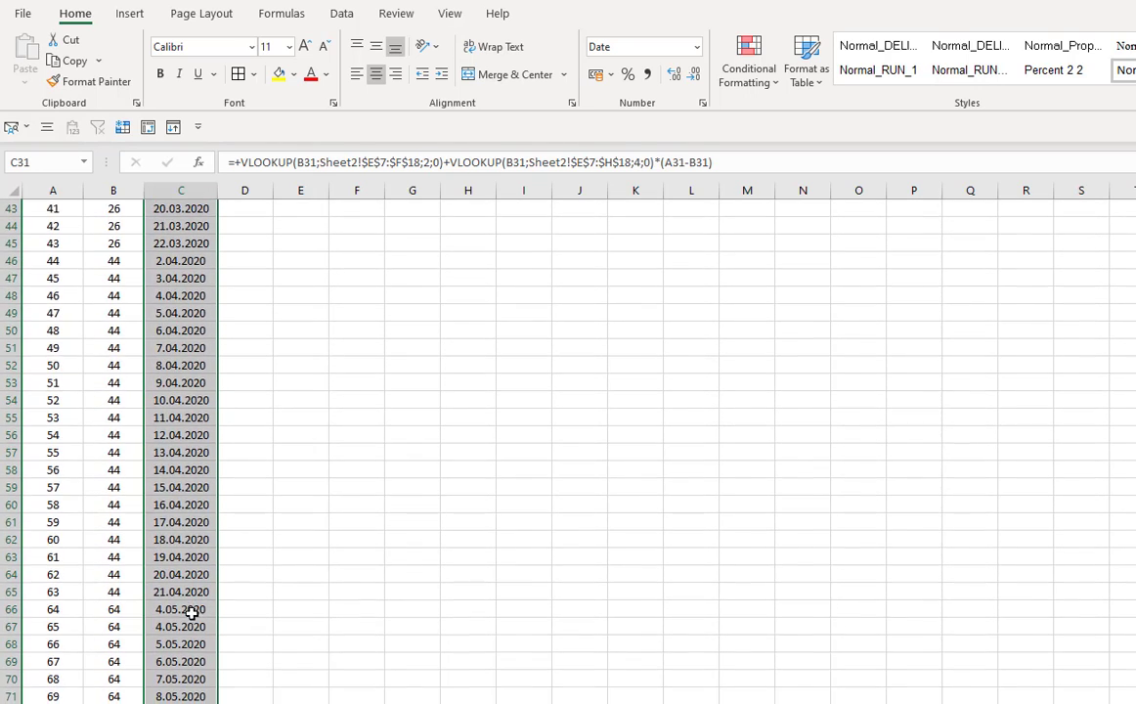
- Scroll down and back through the numbered list, checking the Start date formulas and dates in column C
{"action": "left_click", "coordinate": [156, 589]}
{"action": "scroll", "coordinate": [265, 605], "scroll_direction": "down", "scroll_amount": 7}
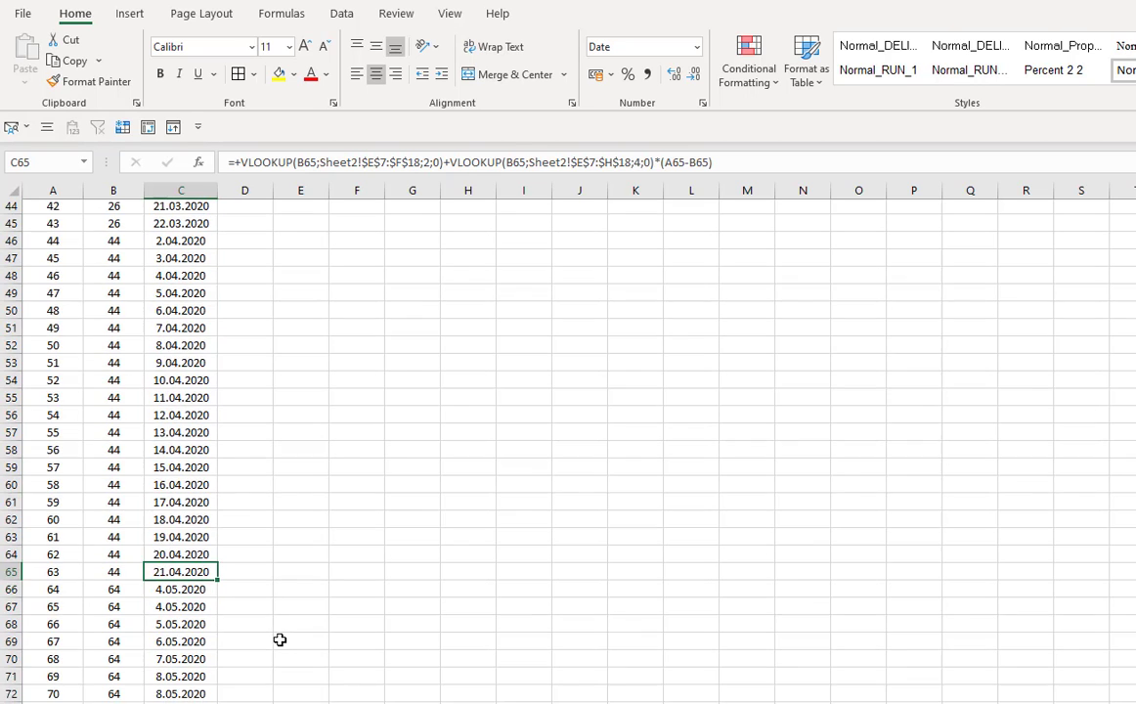
{"action": "scroll", "coordinate": [208, 596], "scroll_direction": "down", "scroll_amount": 2}
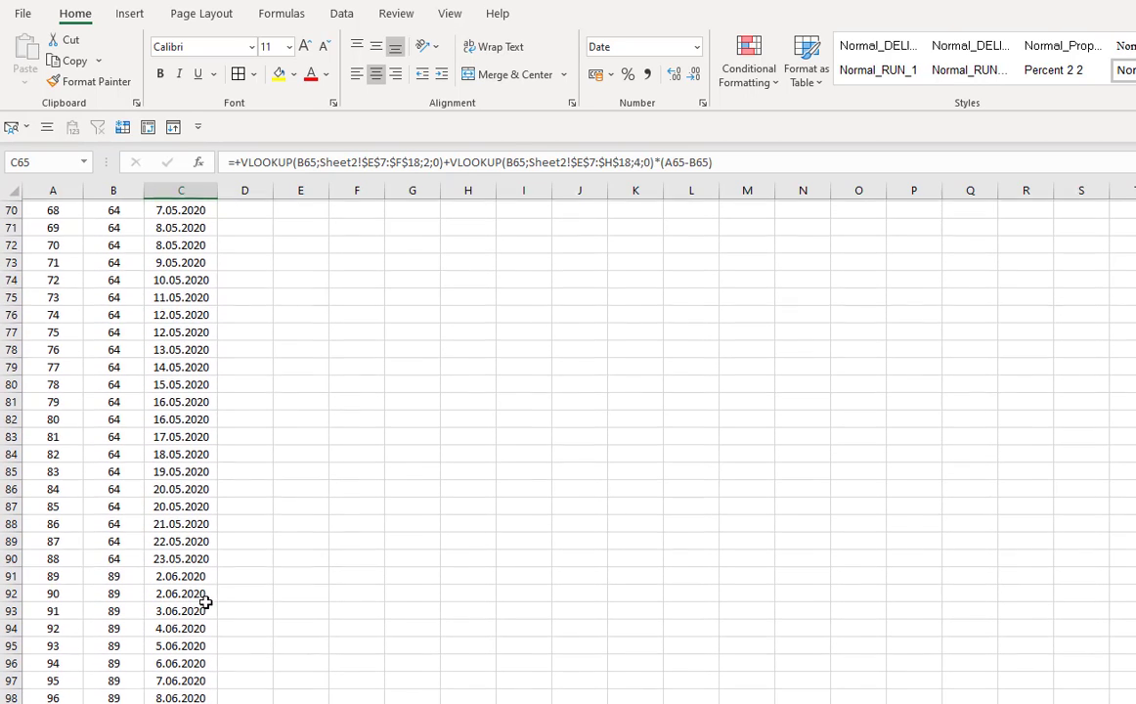
{"action": "left_click", "coordinate": [169, 558]}
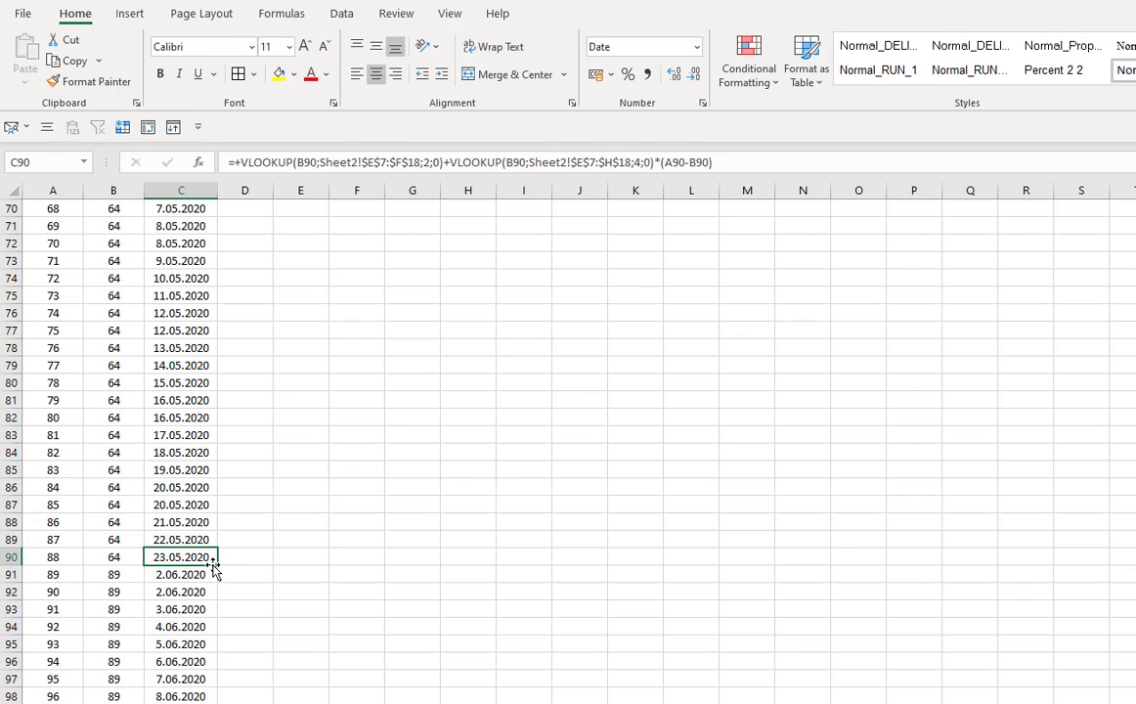
{"action": "left_click", "coordinate": [112, 557]}
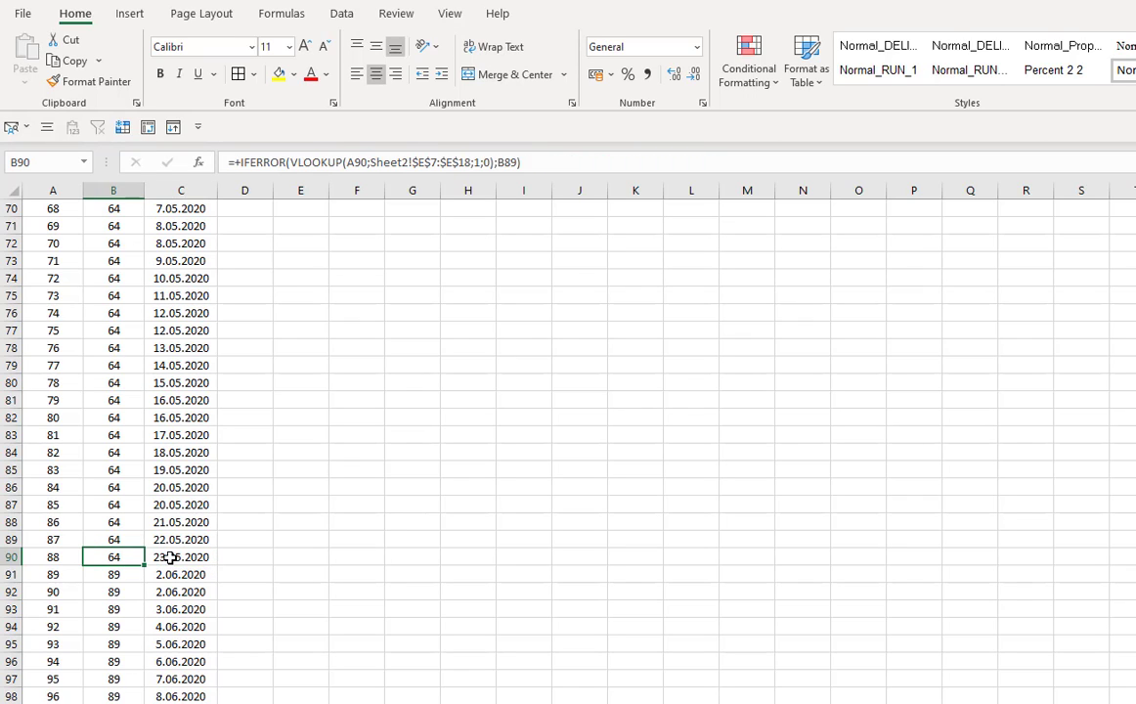
{"action": "left_click", "coordinate": [189, 557]}
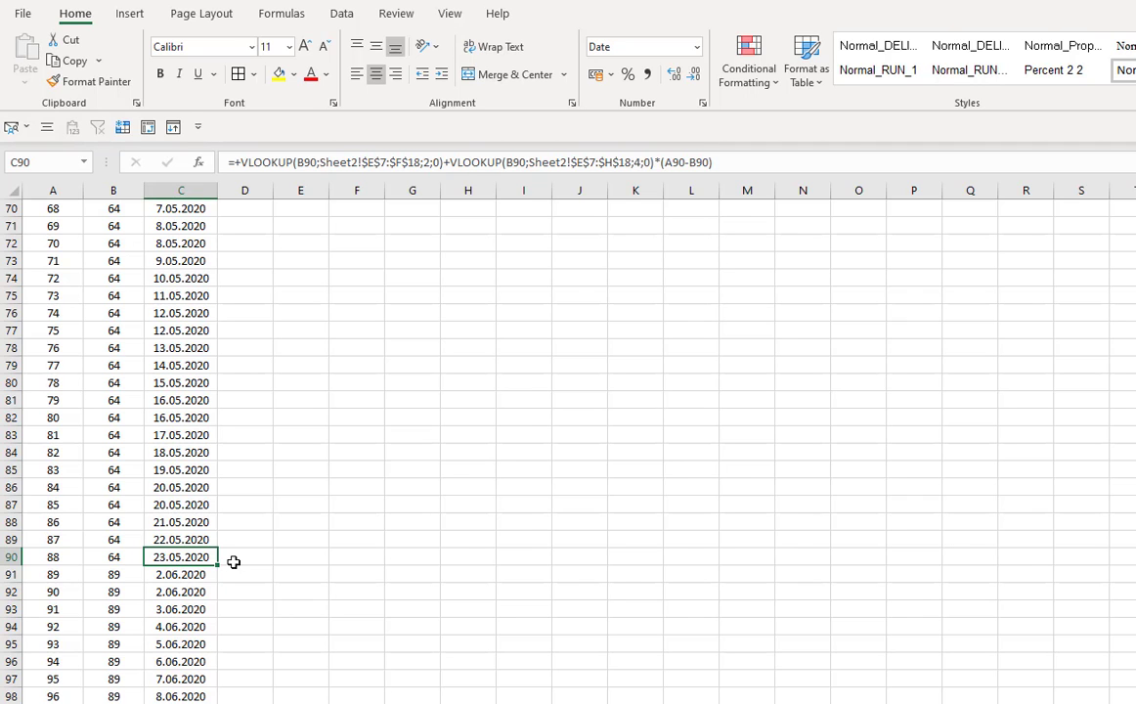
{"action": "scroll", "coordinate": [208, 590], "scroll_direction": "down", "scroll_amount": 6}
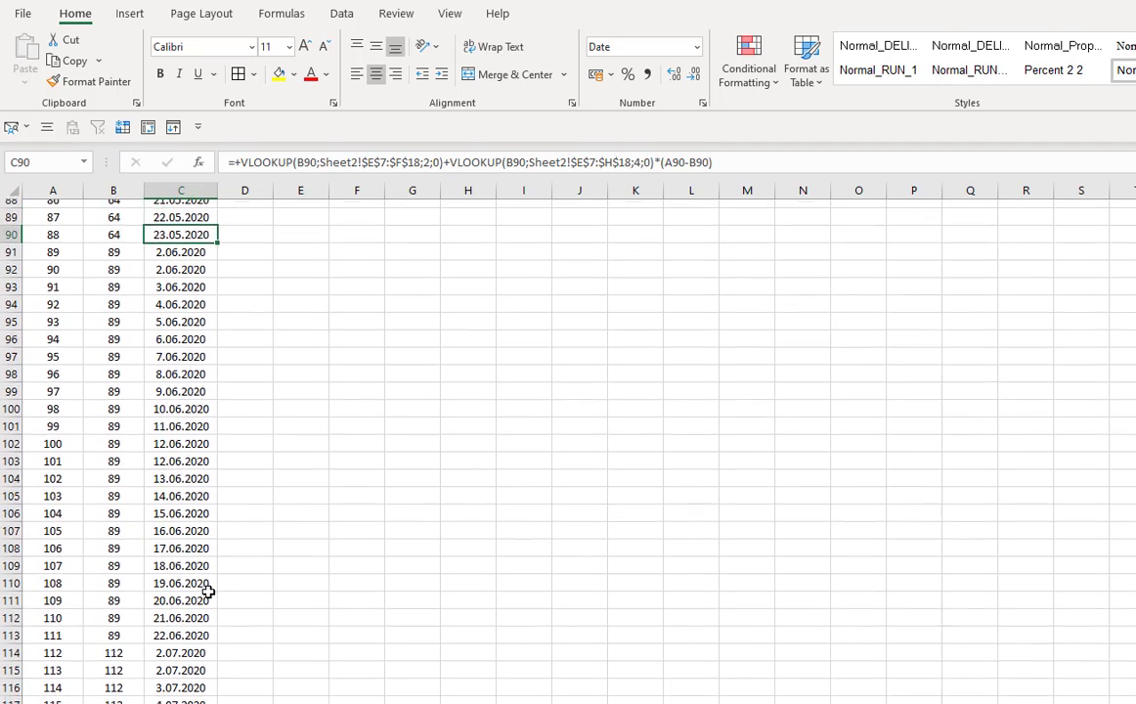
{"action": "scroll", "coordinate": [208, 590], "scroll_direction": "down", "scroll_amount": 2}
{"action": "left_click", "coordinate": [211, 539]}
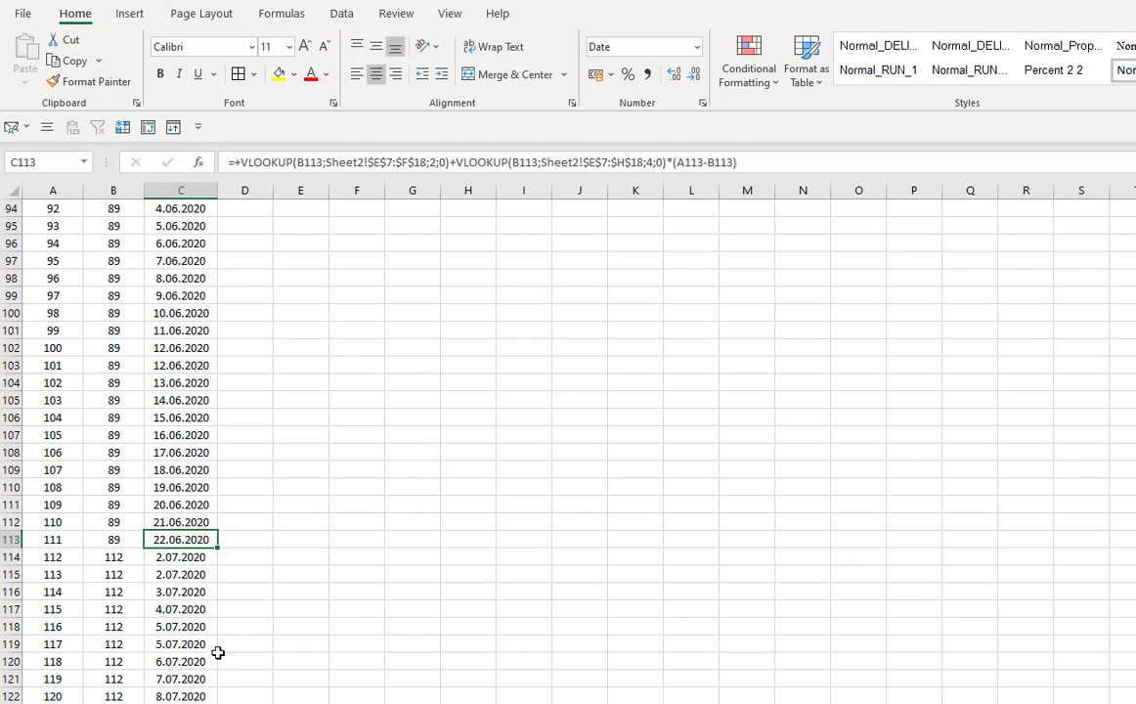
{"action": "scroll", "coordinate": [218, 653], "scroll_direction": "down", "scroll_amount": 8}
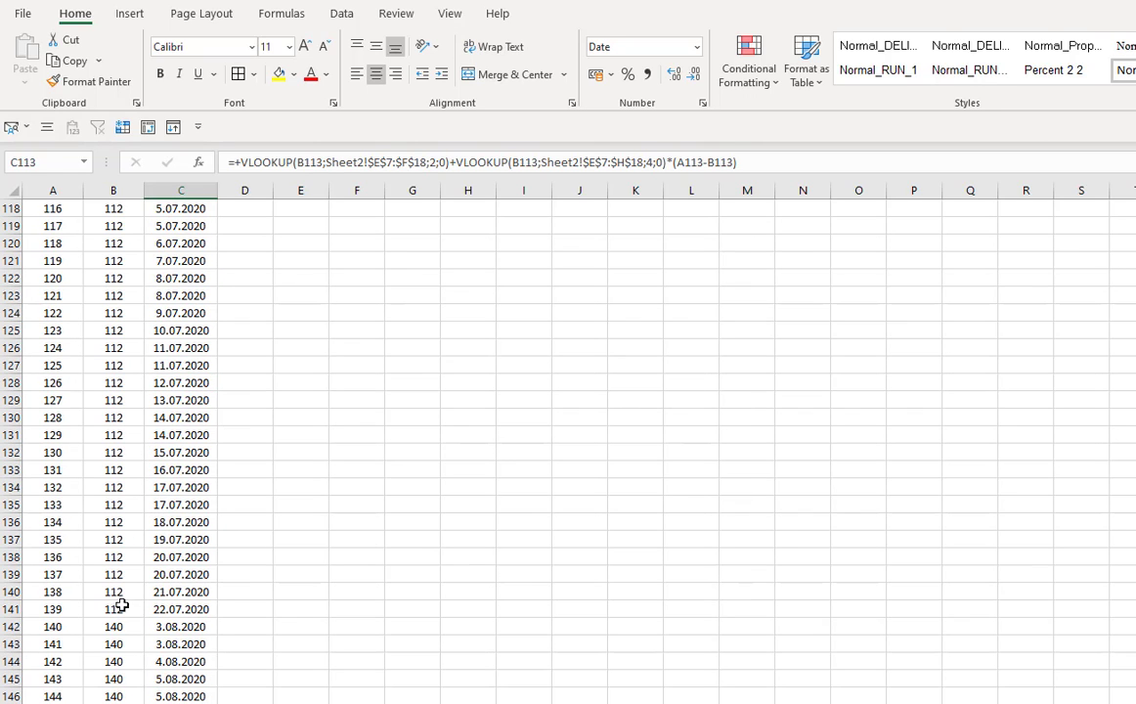
{"action": "left_click", "coordinate": [122, 605]}
{"action": "left_click", "coordinate": [167, 608]}
{"action": "scroll", "coordinate": [228, 689], "scroll_direction": "up", "scroll_amount": 19}
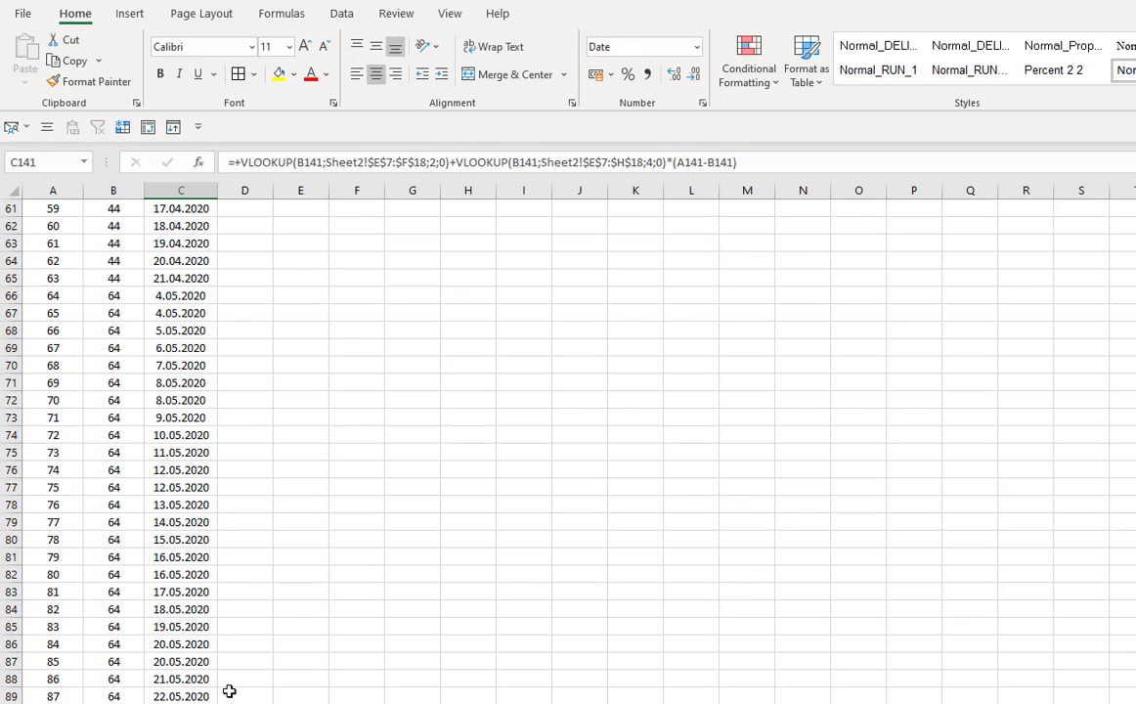
{"action": "scroll", "coordinate": [228, 689], "scroll_direction": "up", "scroll_amount": 20}
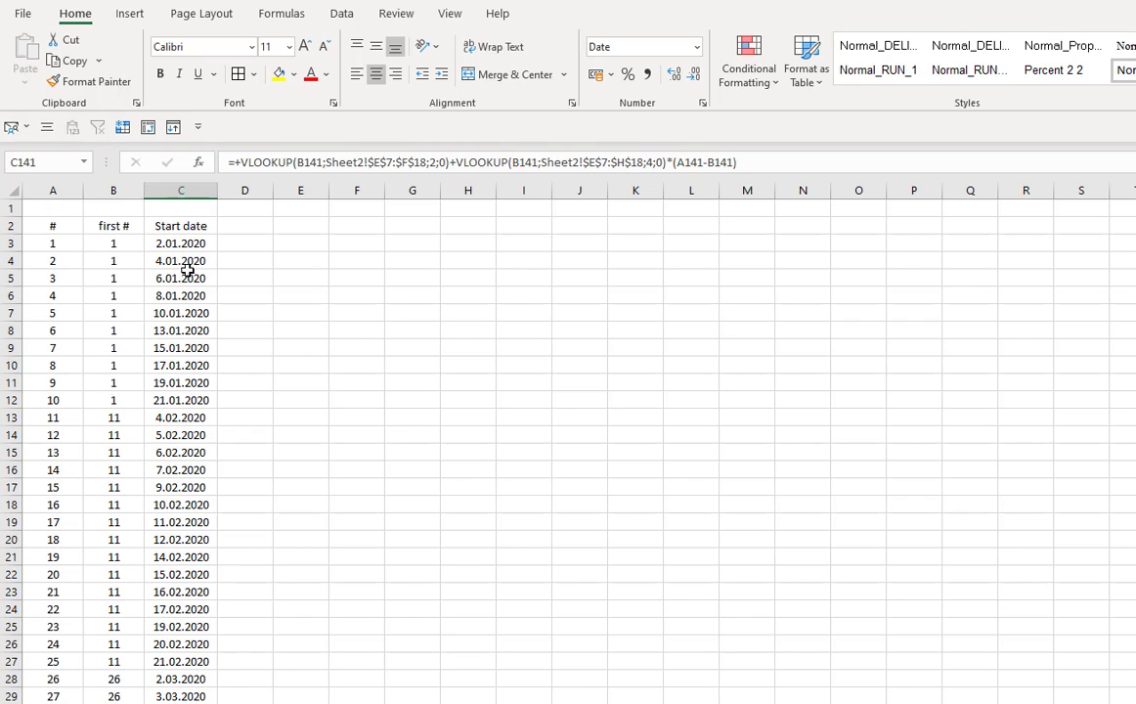
- Paste the copied Start date formula into cells C4:C5 of the numbered list
{"action": "left_click", "coordinate": [178, 244]}
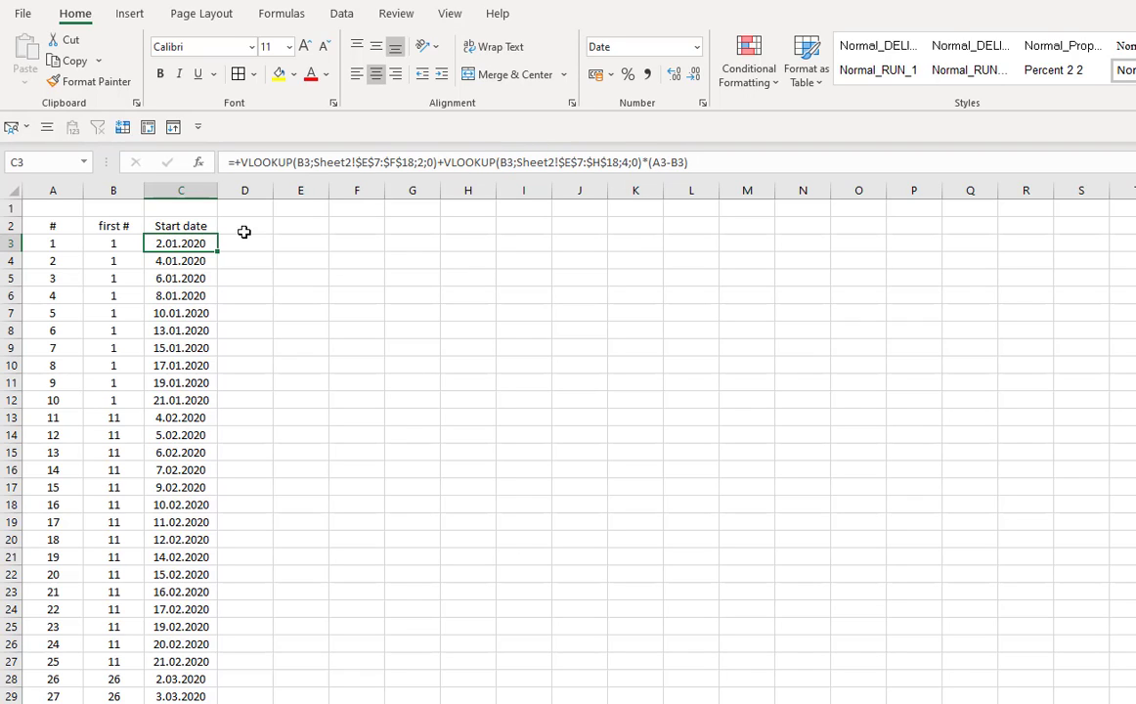
{"action": "left_click", "coordinate": [168, 262]}
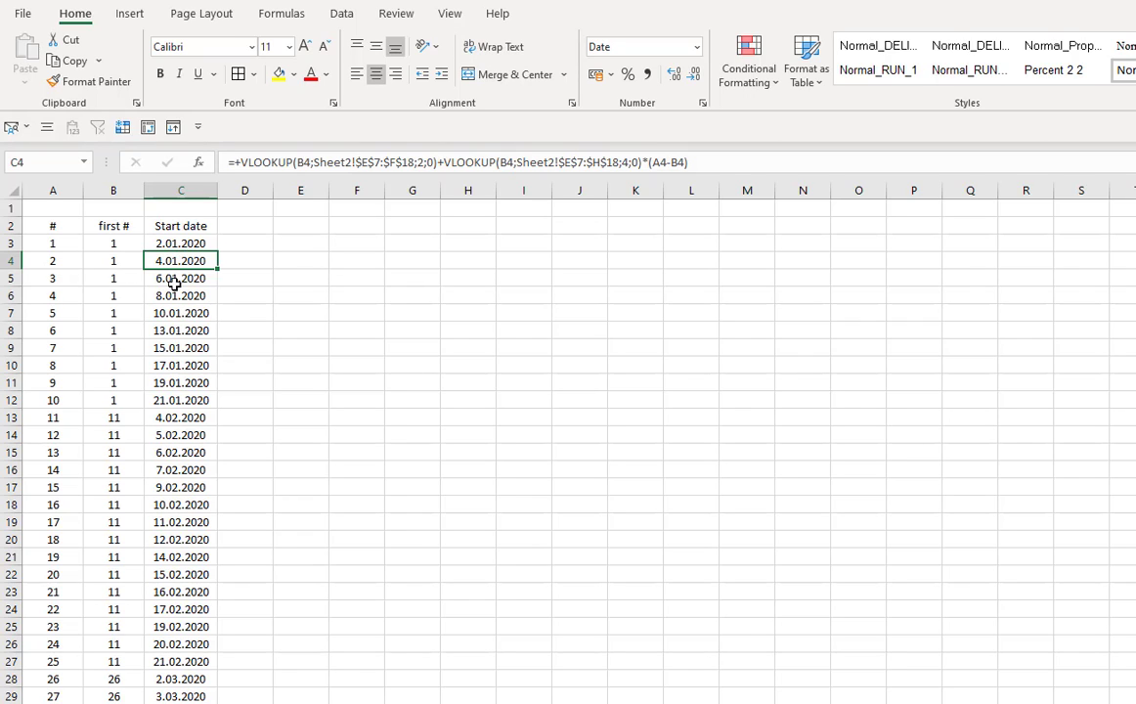
{"action": "left_click", "coordinate": [174, 279]}
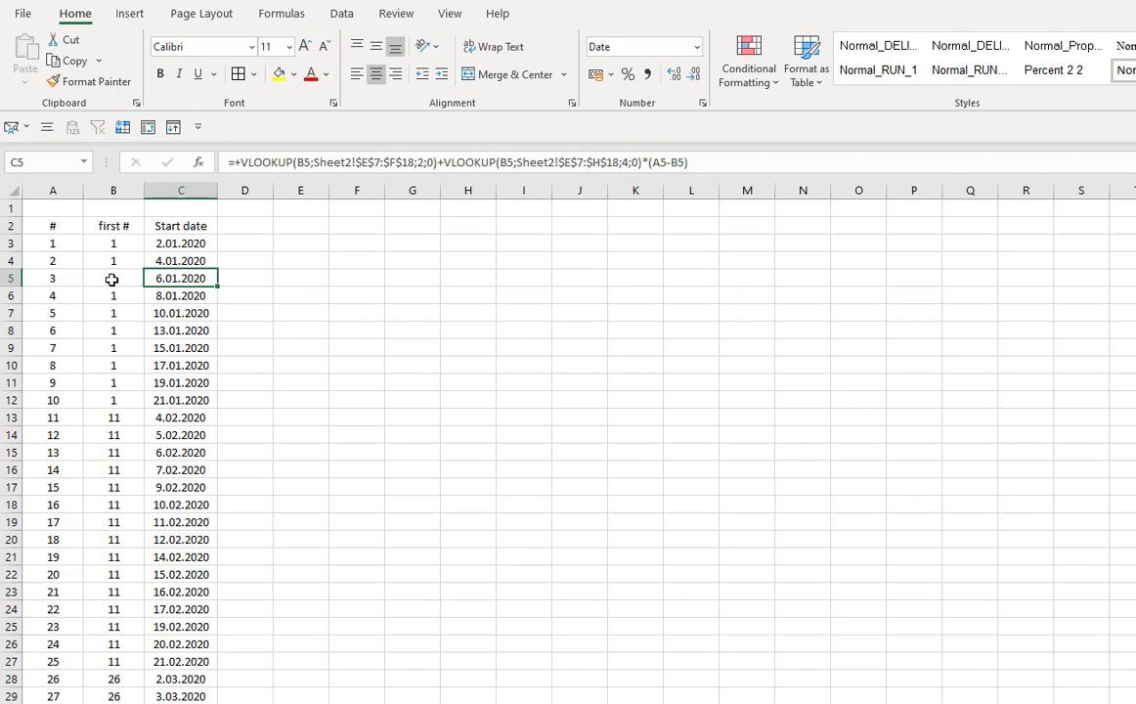
{"action": "left_click_drag", "start_coordinate": [162, 278], "coordinate": [163, 259]}
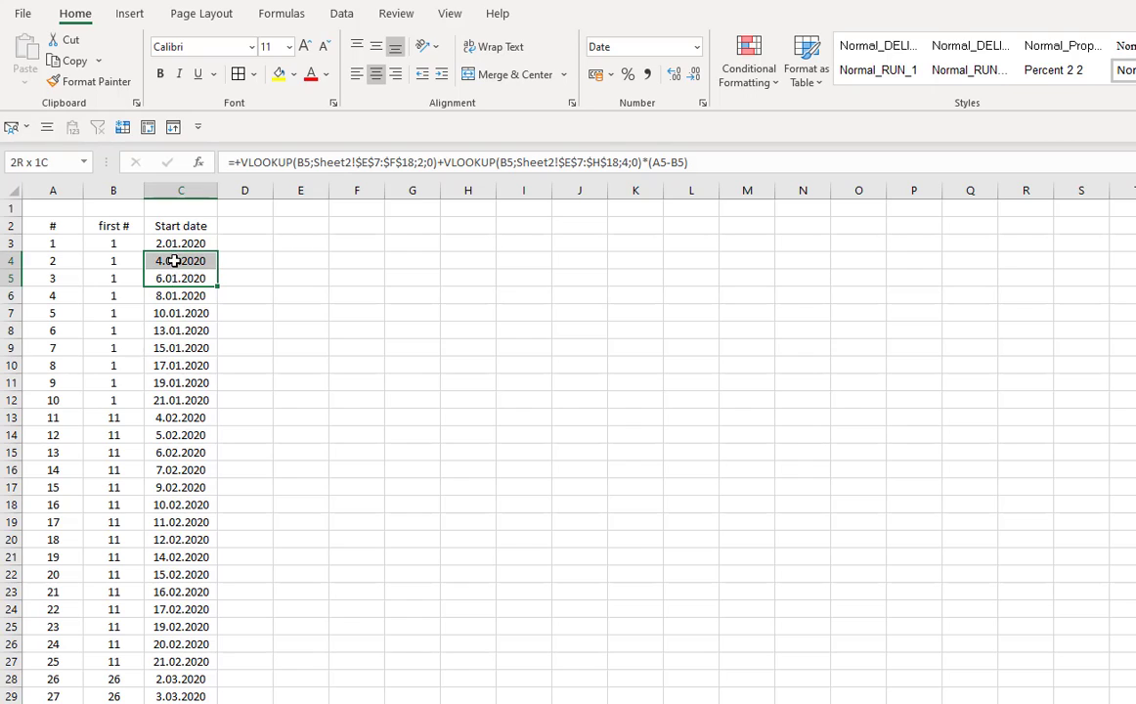
{"action": "key", "text": "ctrl+v"}
- Inspect the Start date formulas in the first rows of column C, ending at C3
{"action": "left_click", "coordinate": [187, 329]}
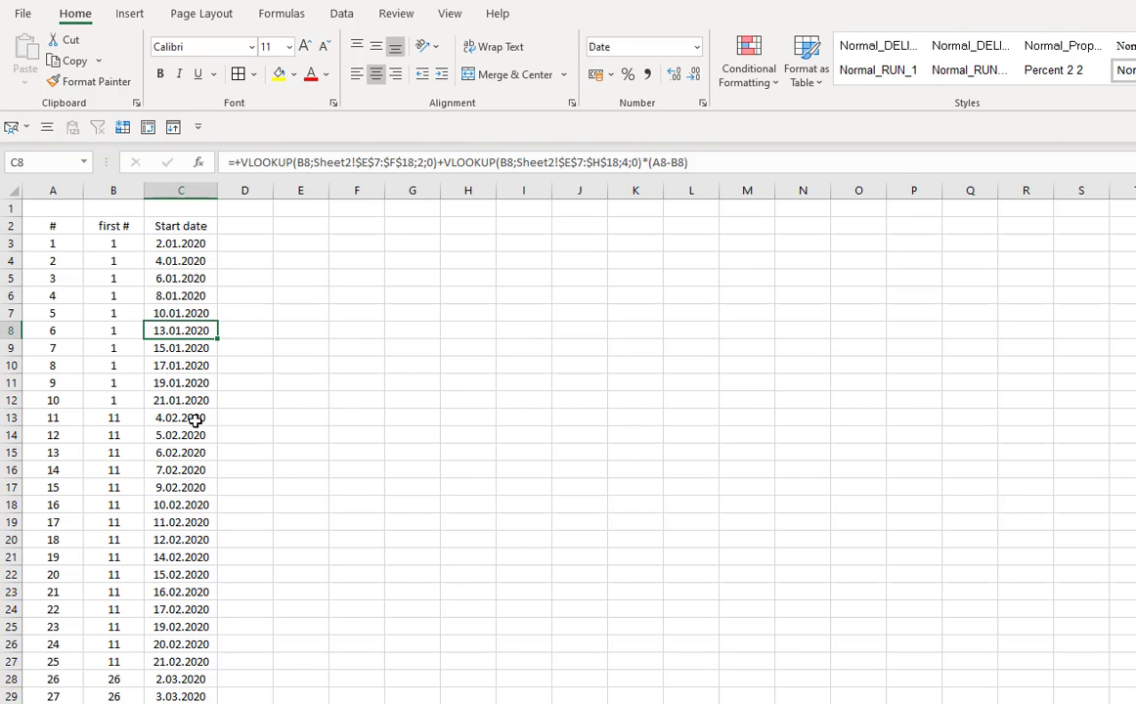
{"action": "left_click", "coordinate": [189, 382]}
{"action": "left_click", "coordinate": [176, 329]}
{"action": "left_click", "coordinate": [171, 295]}
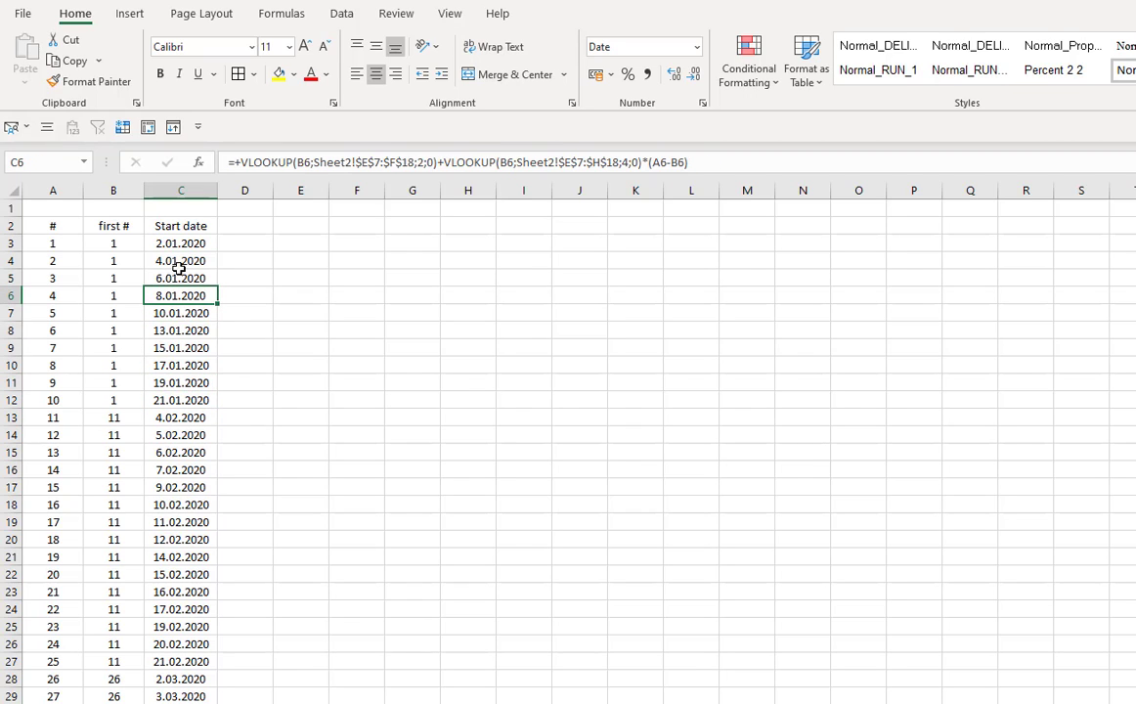
{"action": "left_click", "coordinate": [188, 243]}
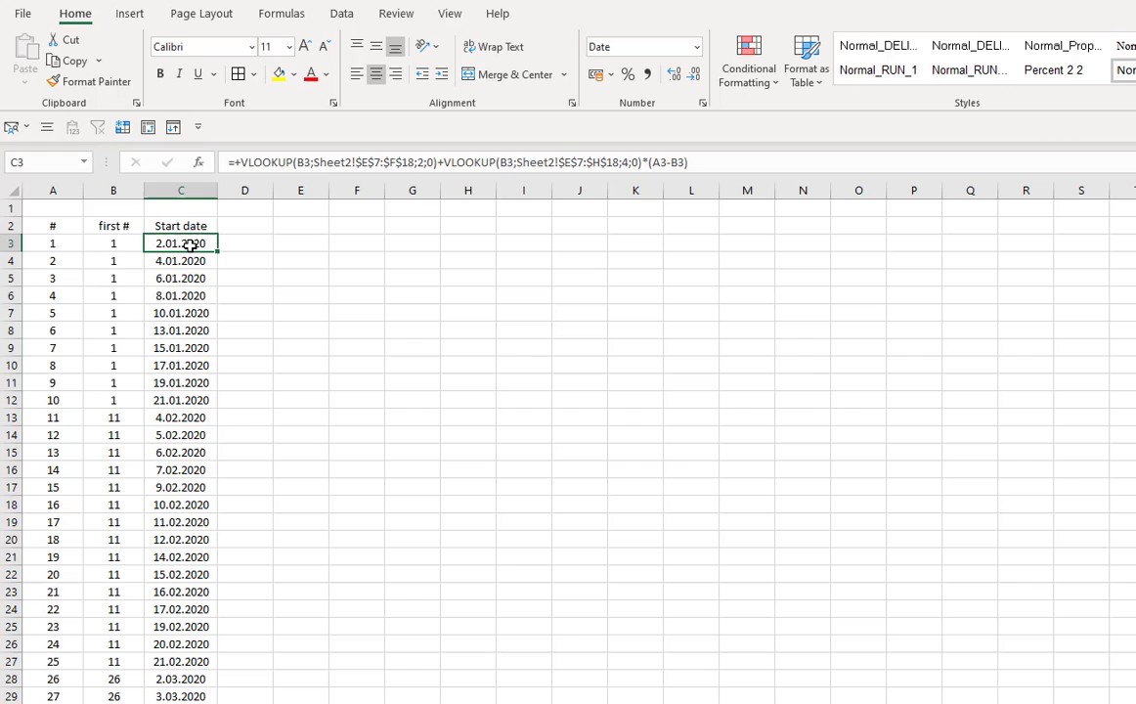
- Step through the C9 Start date formula with Evaluate Formula, then close the evaluation dialog
{"action": "left_click", "coordinate": [281, 12]}
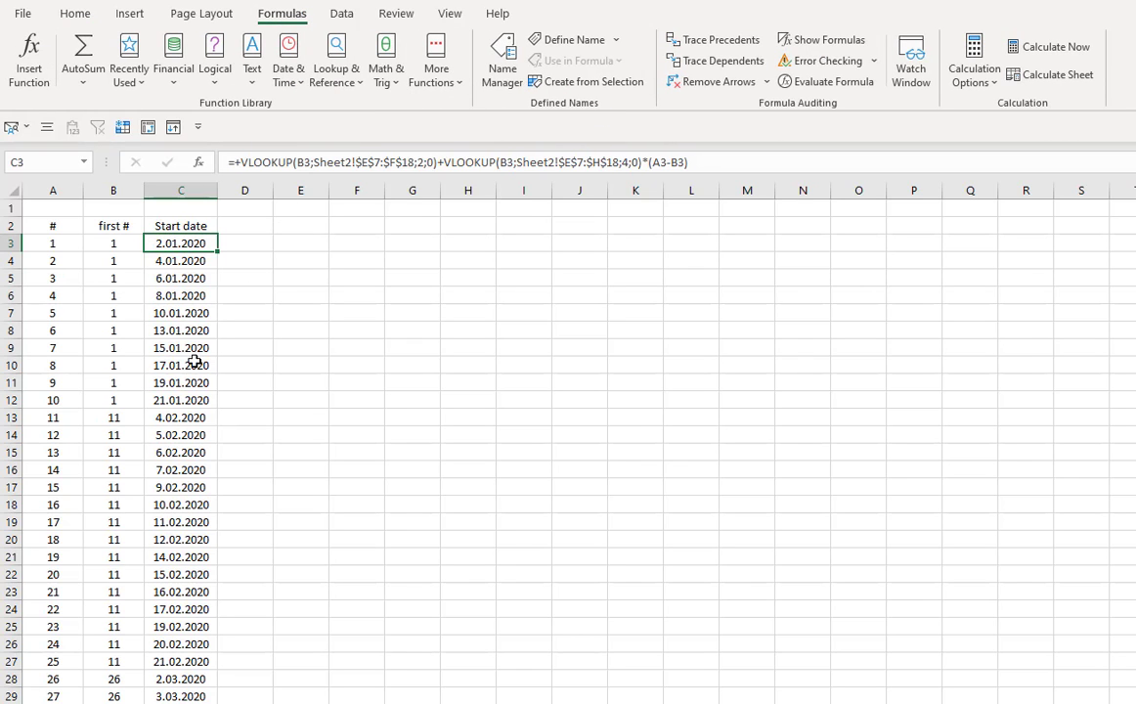
{"action": "left_click", "coordinate": [186, 352]}
{"action": "left_click", "coordinate": [829, 78]}
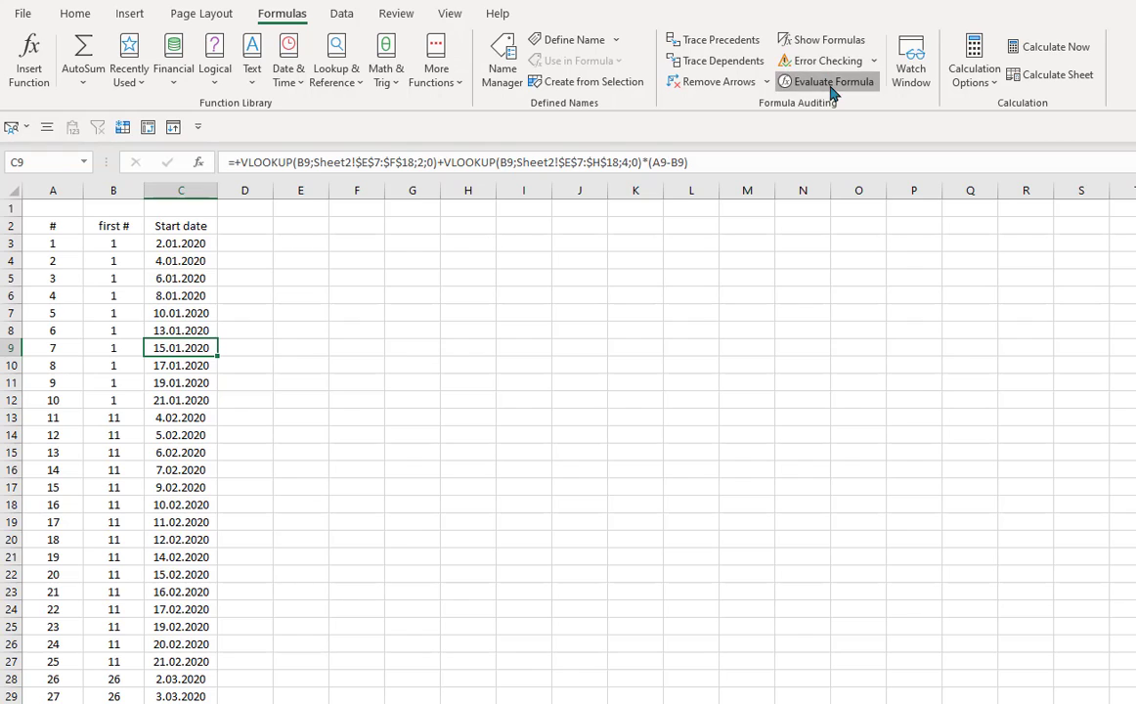
{"action": "left_click", "coordinate": [494, 558]}
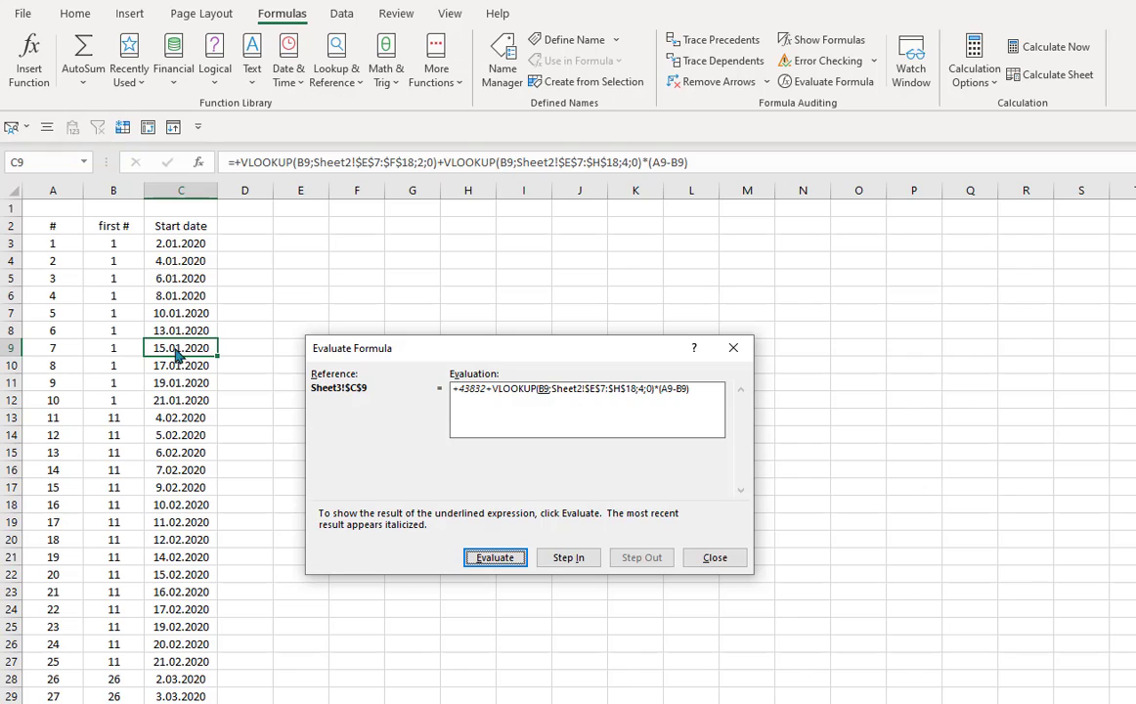
{"action": "left_click", "coordinate": [494, 557]}
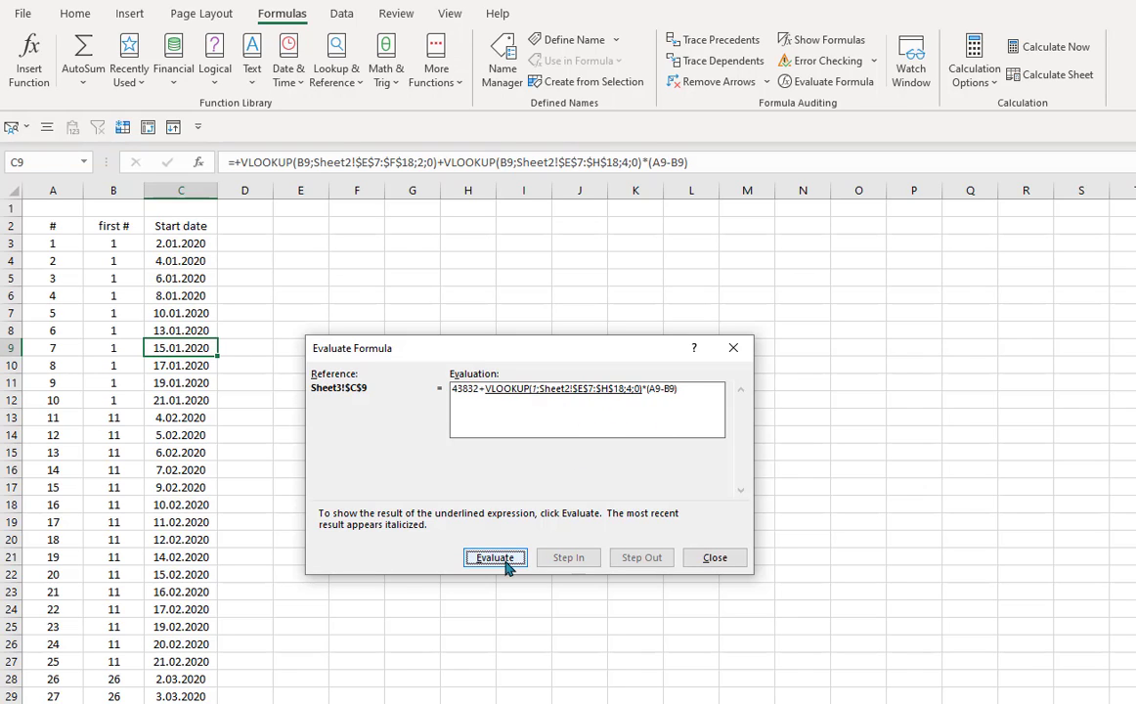
{"action": "left_click", "coordinate": [495, 557]}
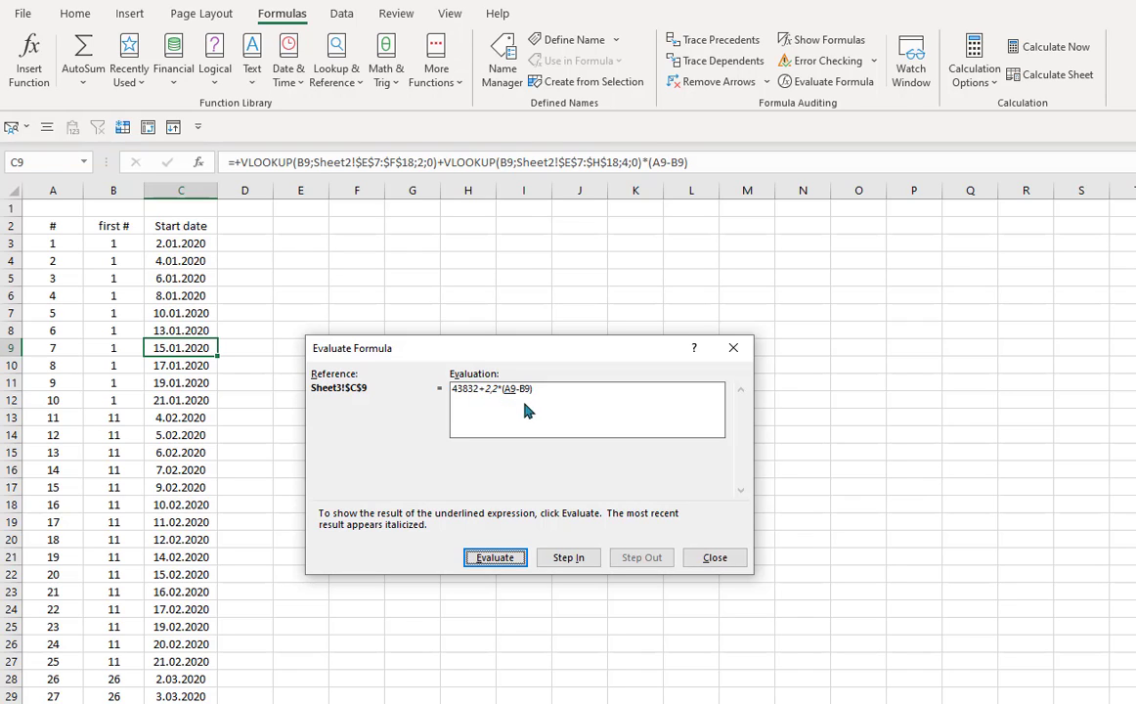
{"action": "left_click", "coordinate": [494, 557]}
{"action": "left_click", "coordinate": [495, 557]}
{"action": "left_click", "coordinate": [499, 557]}
{"action": "left_click", "coordinate": [510, 558]}
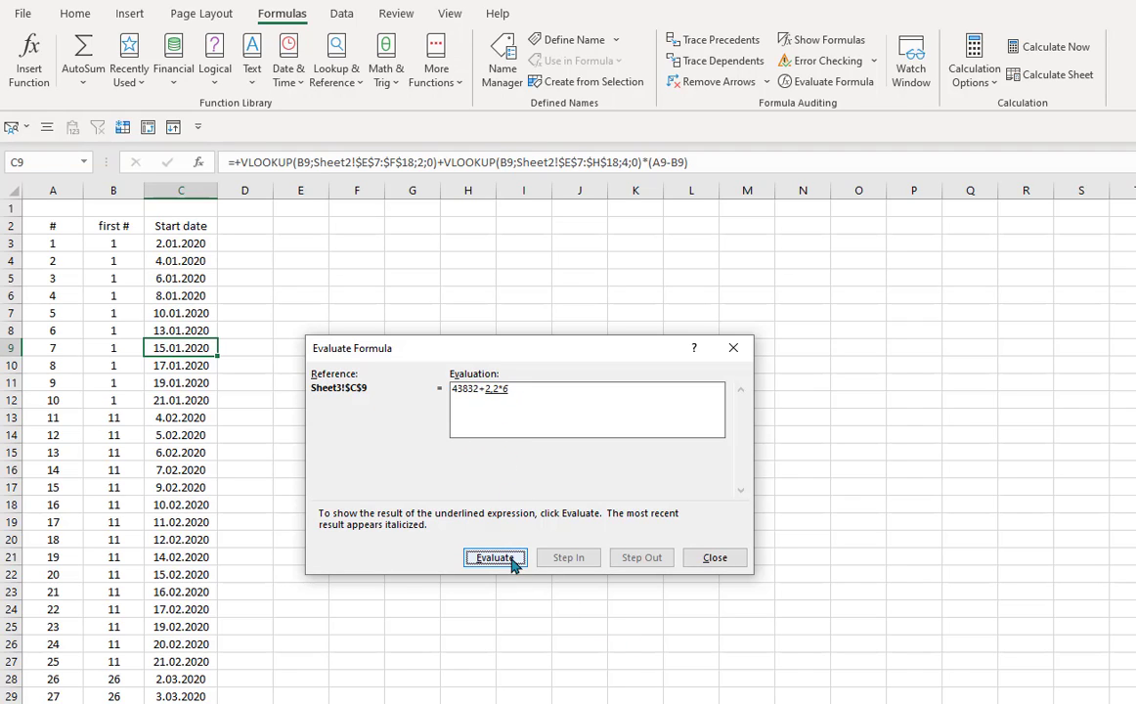
{"action": "left_click", "coordinate": [516, 561]}
{"action": "left_click", "coordinate": [722, 559]}
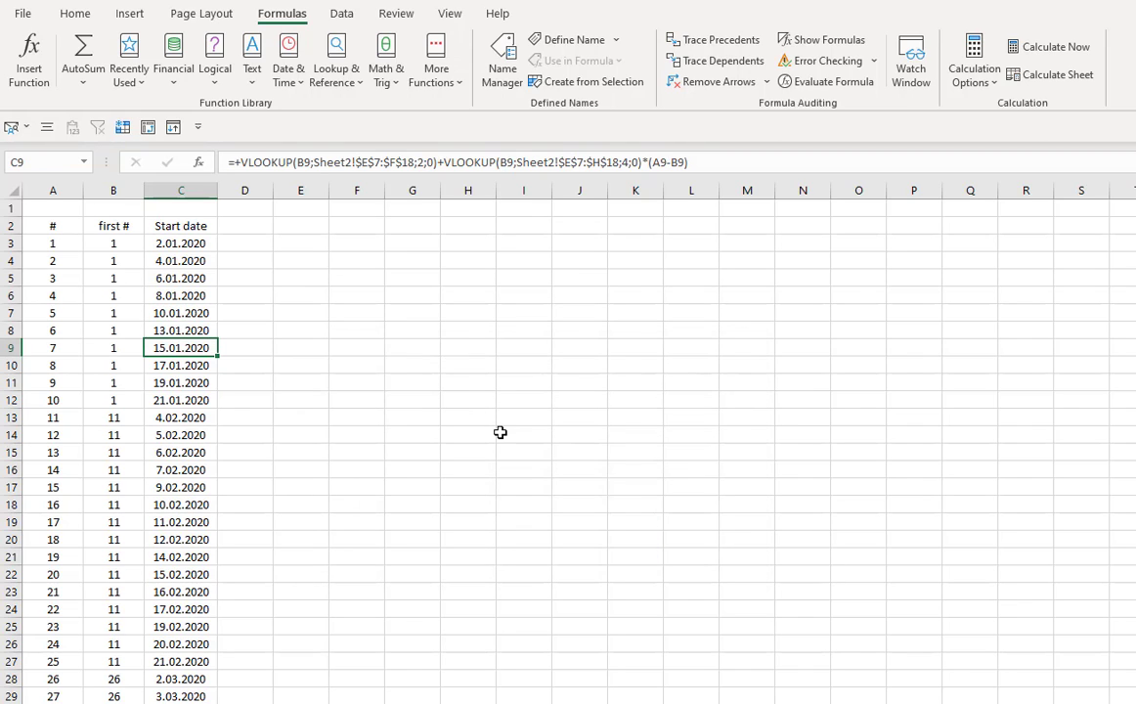